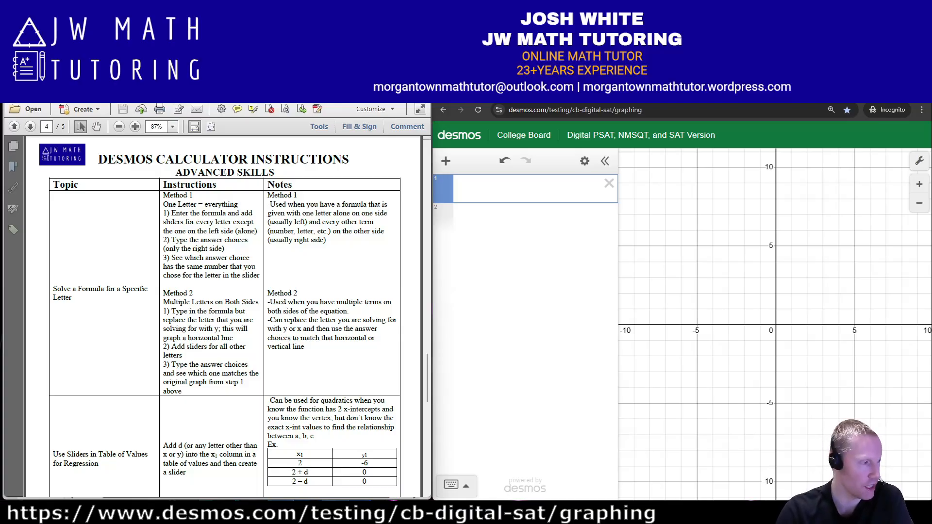
- Switch to the OneNote practice problem and enter its formula p = 8 + 15/n in Desmos, with n = 2 on the next line
key("alt+Tab")
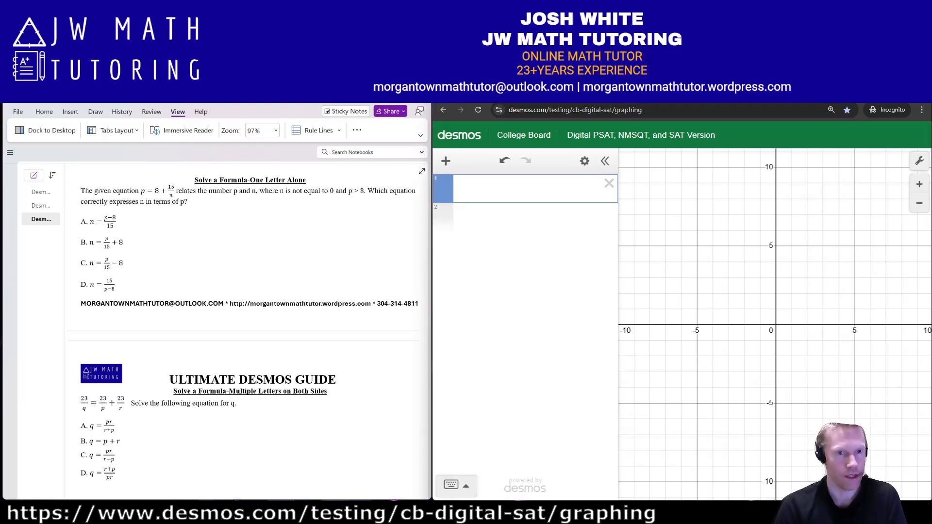
type("p")
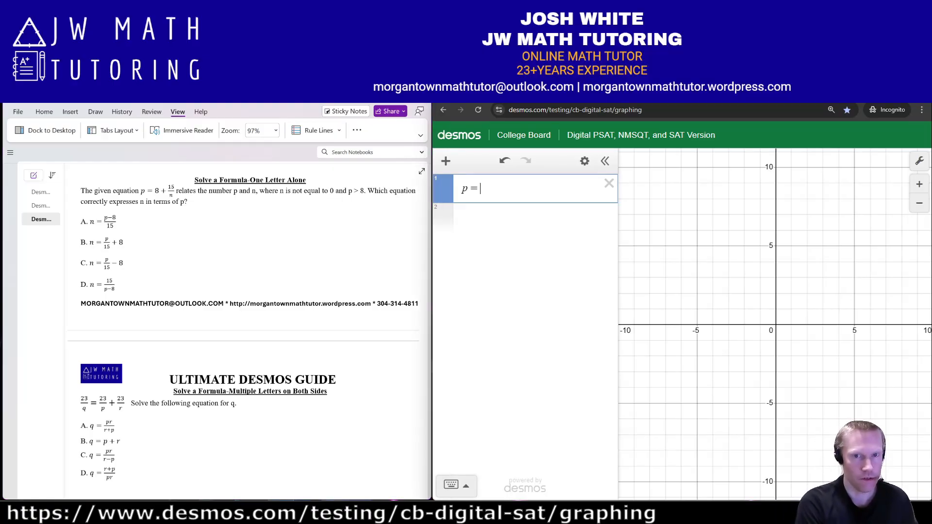
type("=8+15/n")
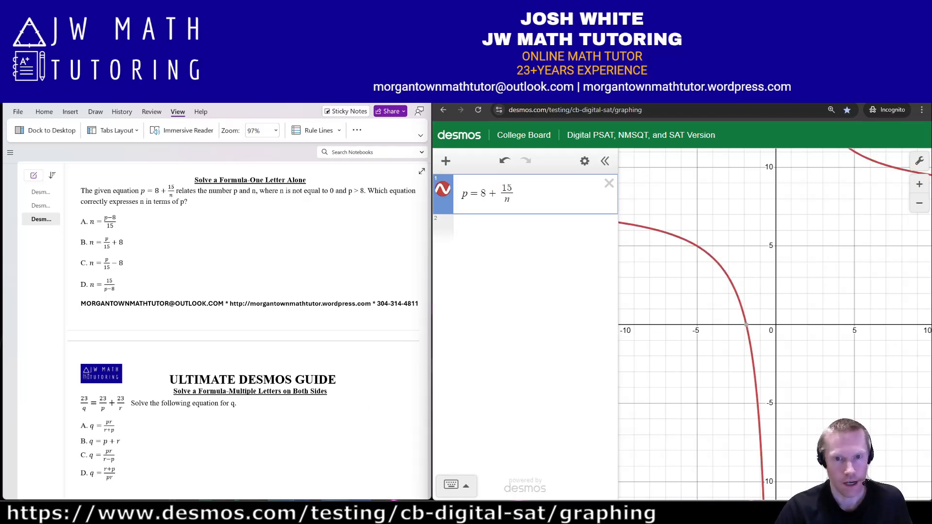
key("Return")
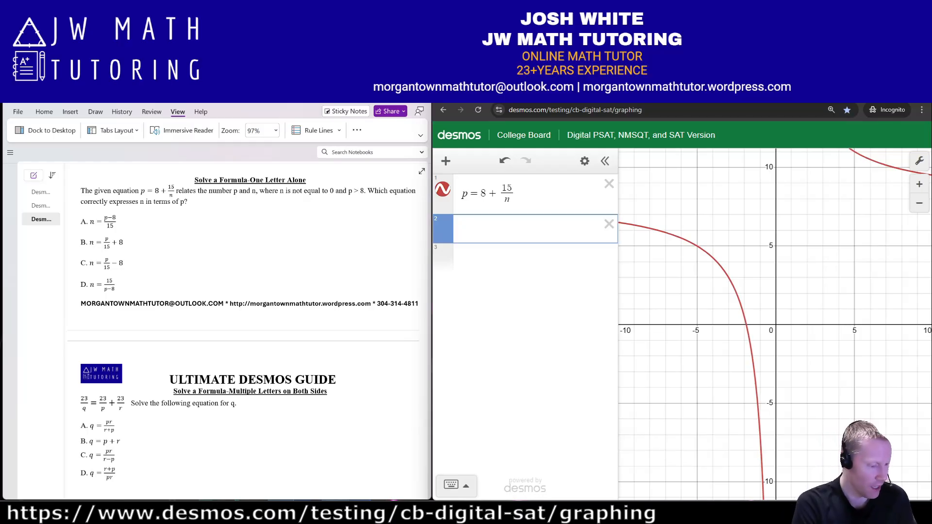
type("n =")
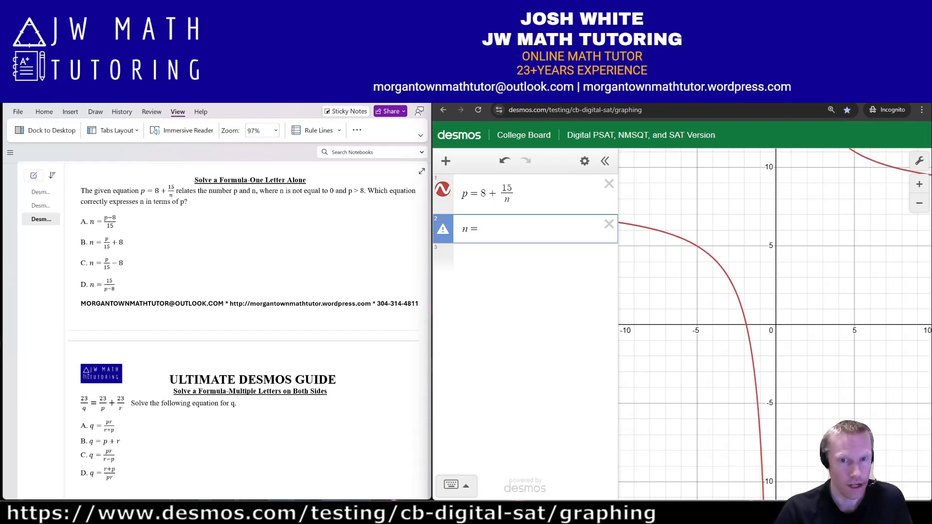
type("2")
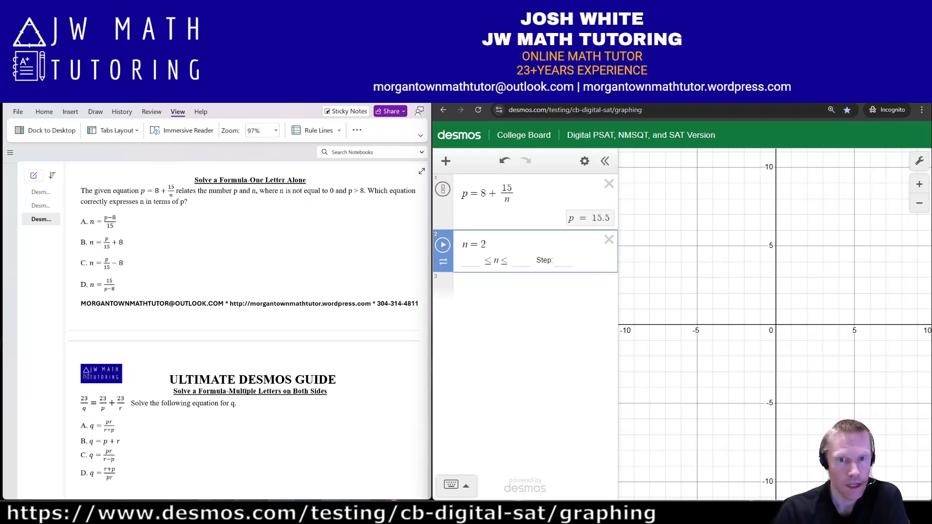
key("Return")
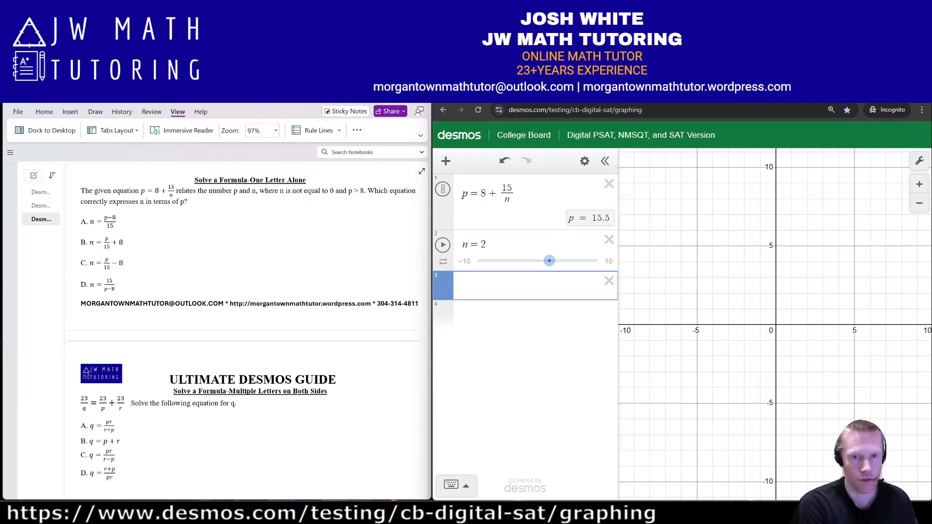
- Enter the right sides of answer choices A and B, (p − 8)/15 and p/15 + 8, as separate expressions
type("(p")
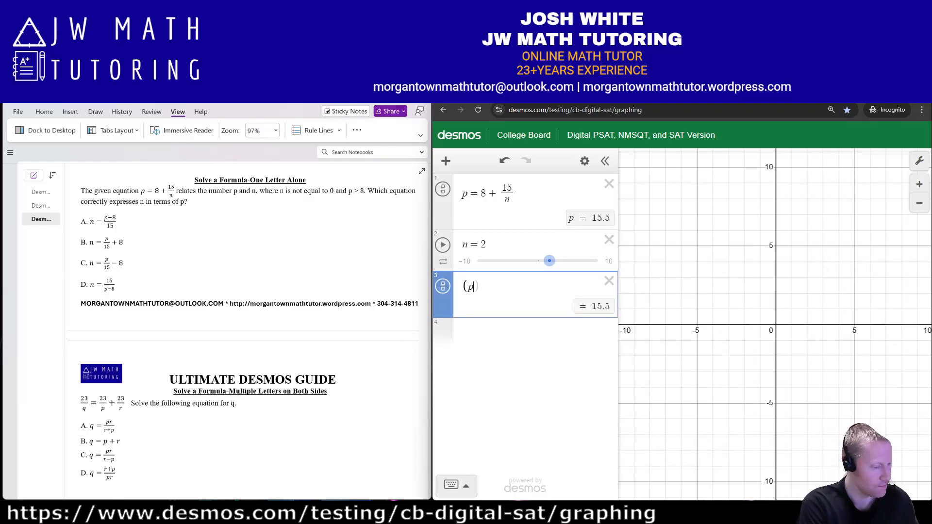
type("-8)/15")
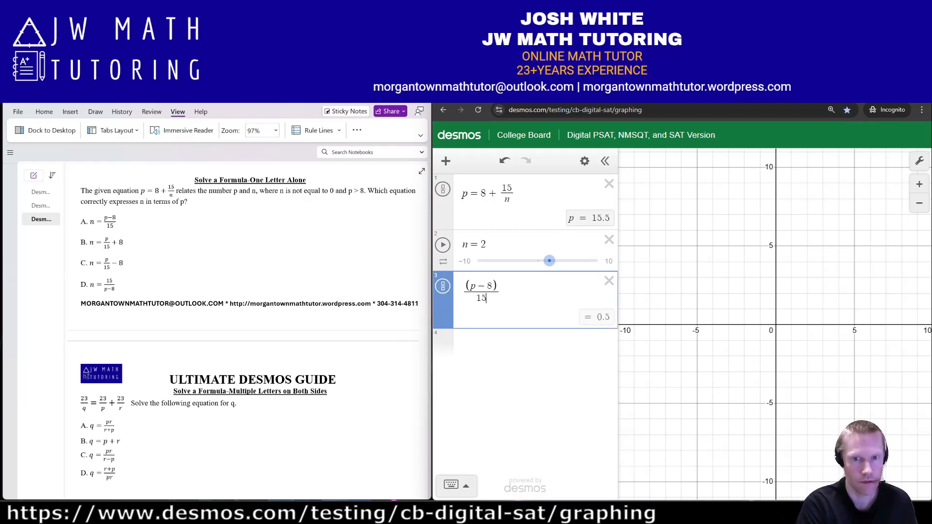
key("Return")
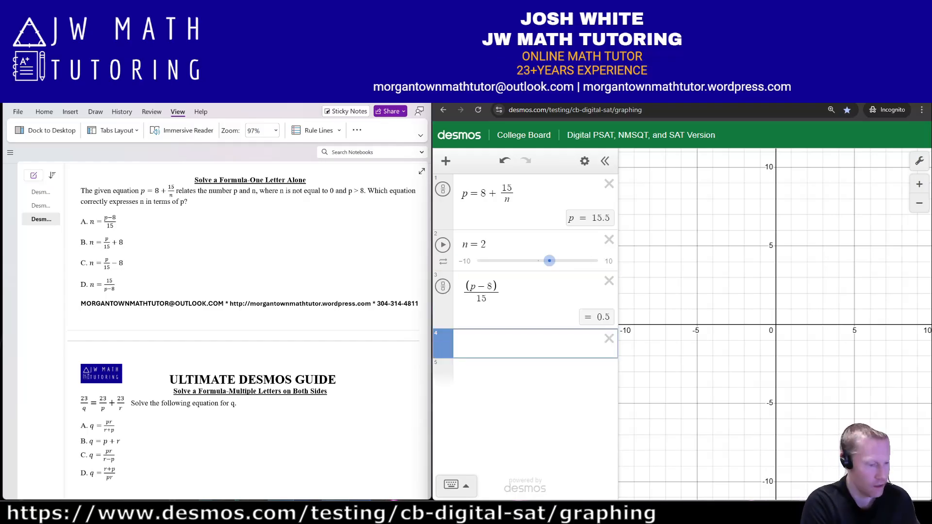
type("p/15")
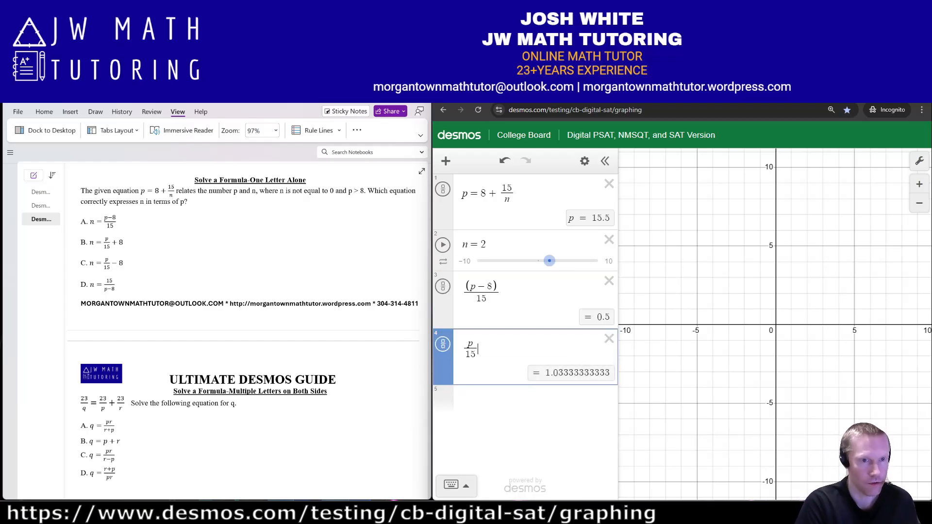
key("Right")
type("+8")
key("Return")
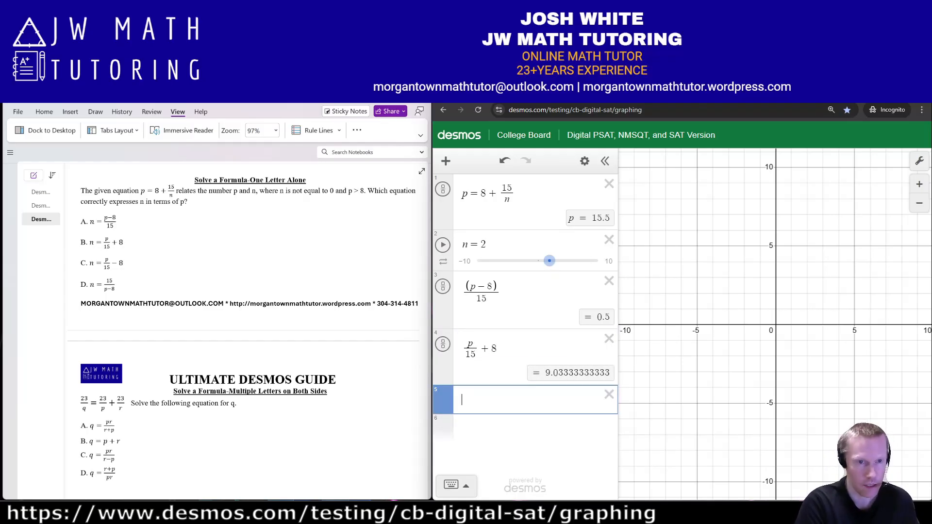
- Enter the right sides of answer choices C and D, p/15 − 8 and 15/(p − 8), as separate expressions
type("p/15-8")
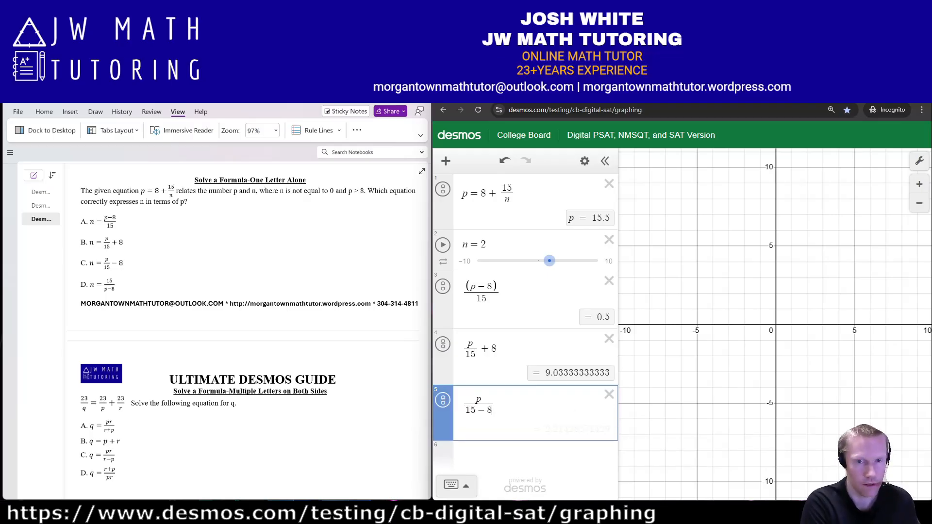
key("BackSpace")
key("BackSpace")
key("Right")
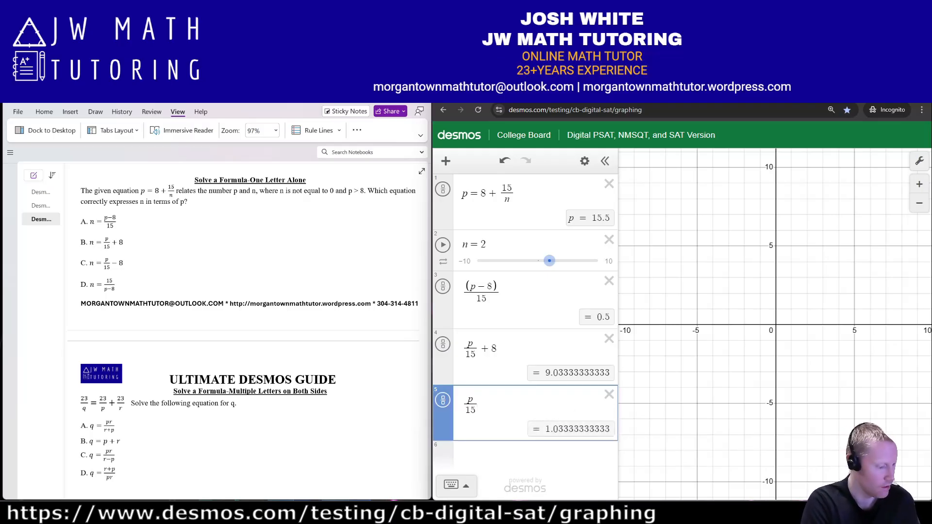
type("-8")
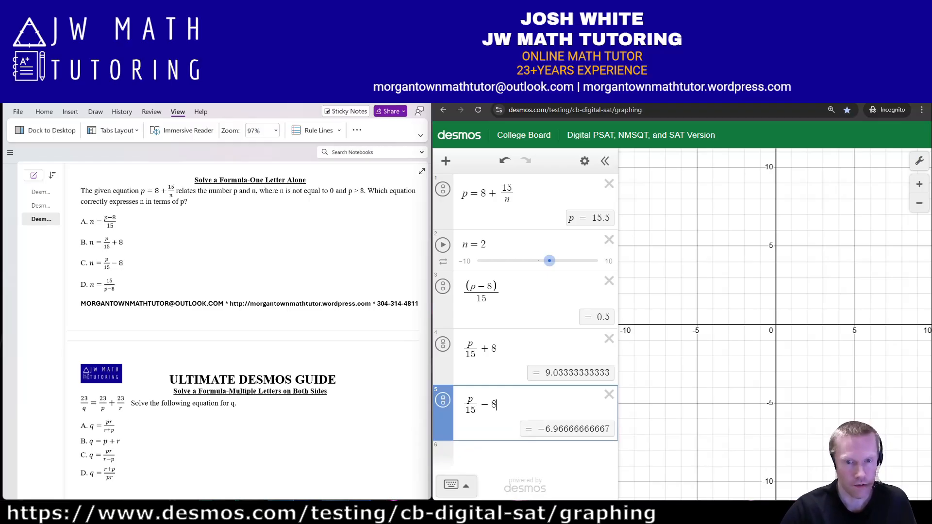
key("Return")
type("15/")
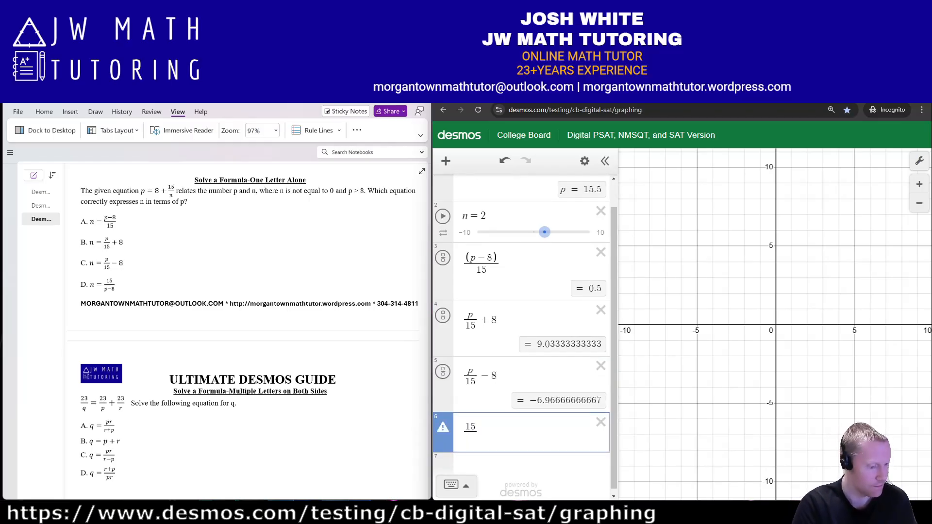
type("p-8")
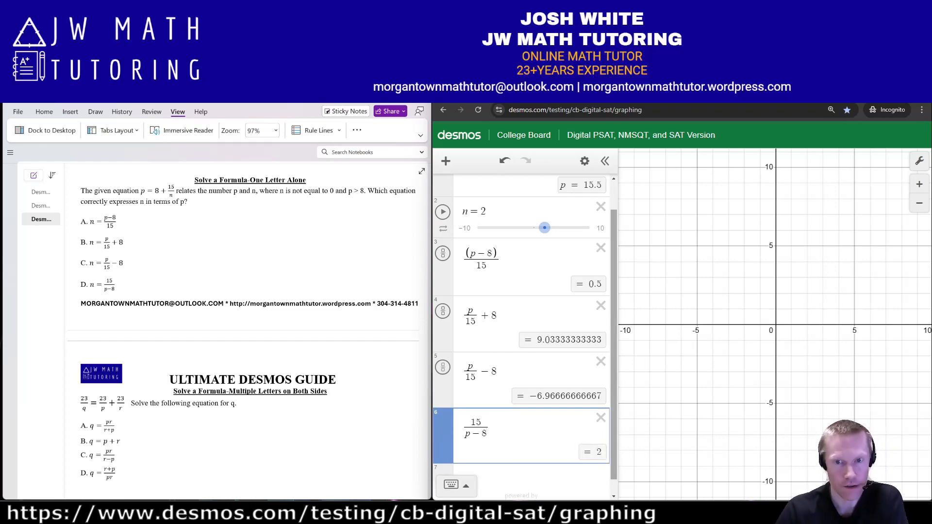
left_click_drag(614, 344, 613, 317)
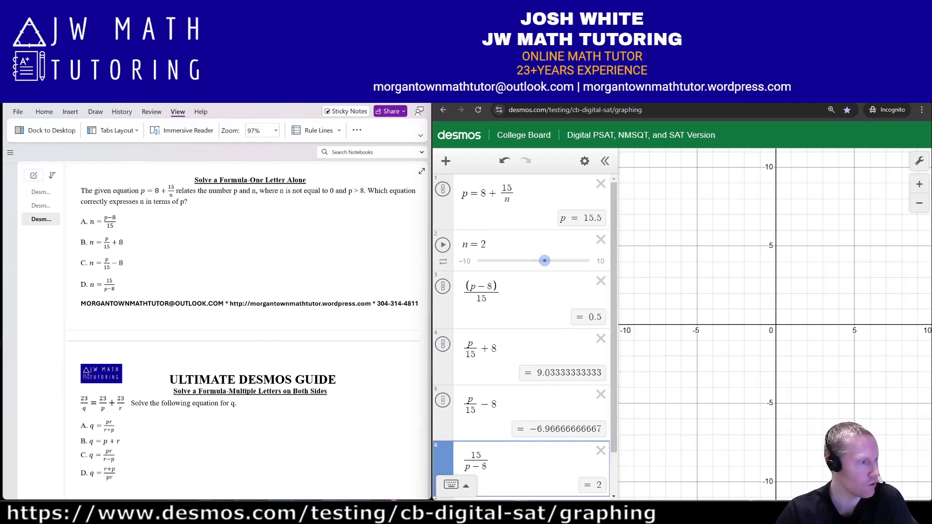
- Check the Method 1 instructions in the PDF and circle answer choice D, n = 15/(p − 8), in the OneNote problem
key("alt+Tab")
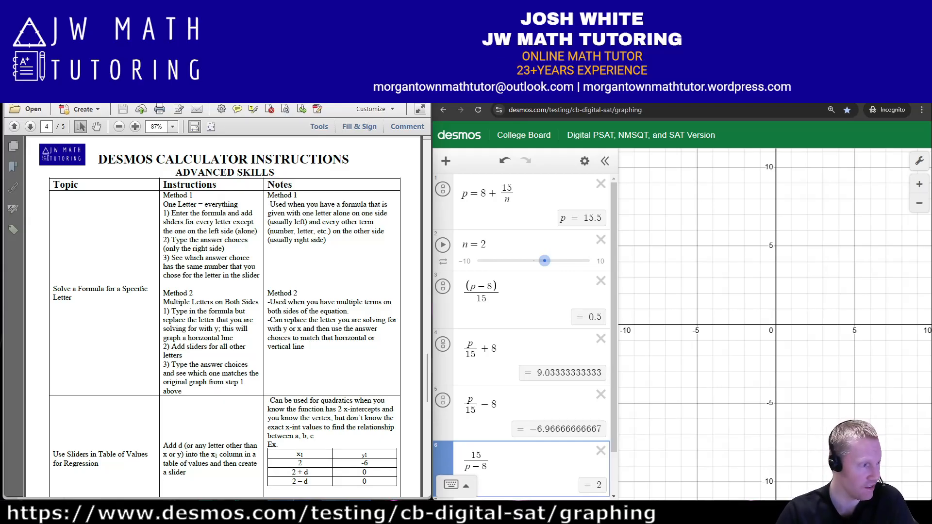
key("alt+Tab")
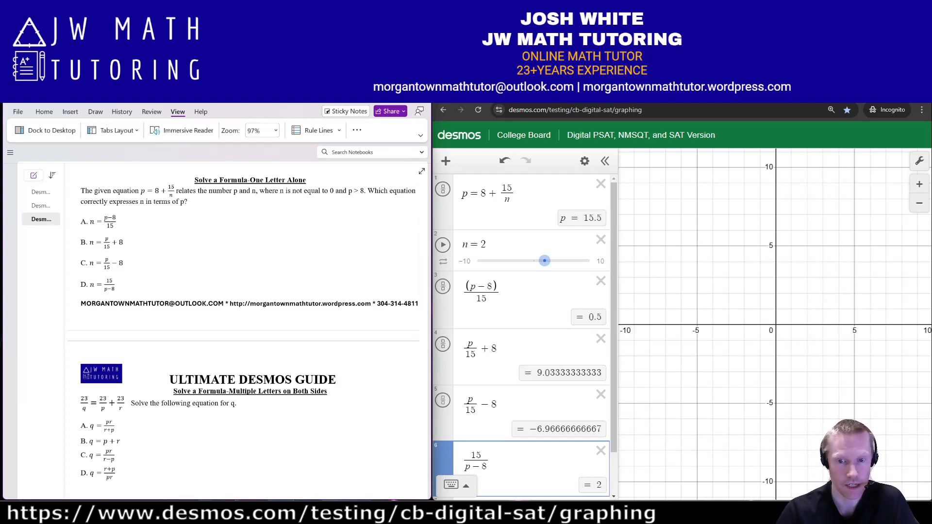
scroll(521, 335, "down", 1)
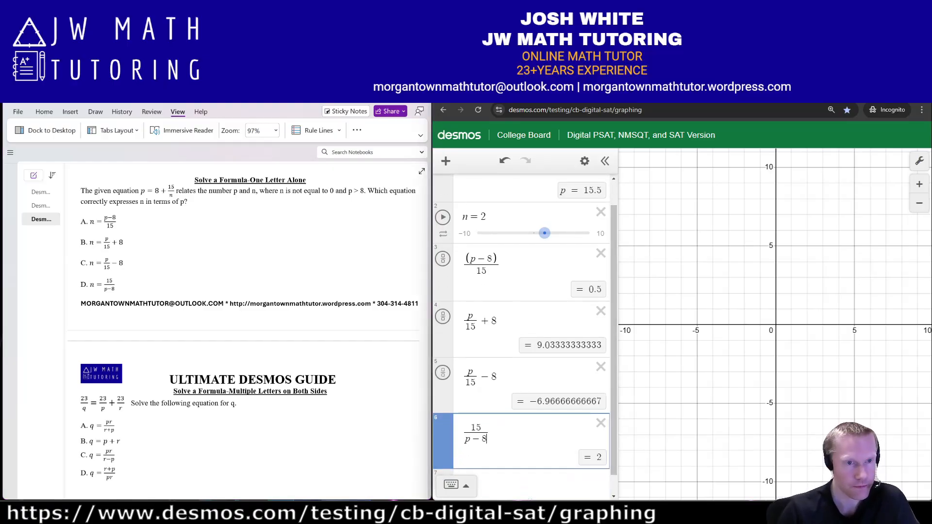
mouse_move(97, 272)
left_mouse_down()
mouse_move(72, 284)
mouse_move(124, 295)
mouse_move(118, 277)
left_mouse_up()
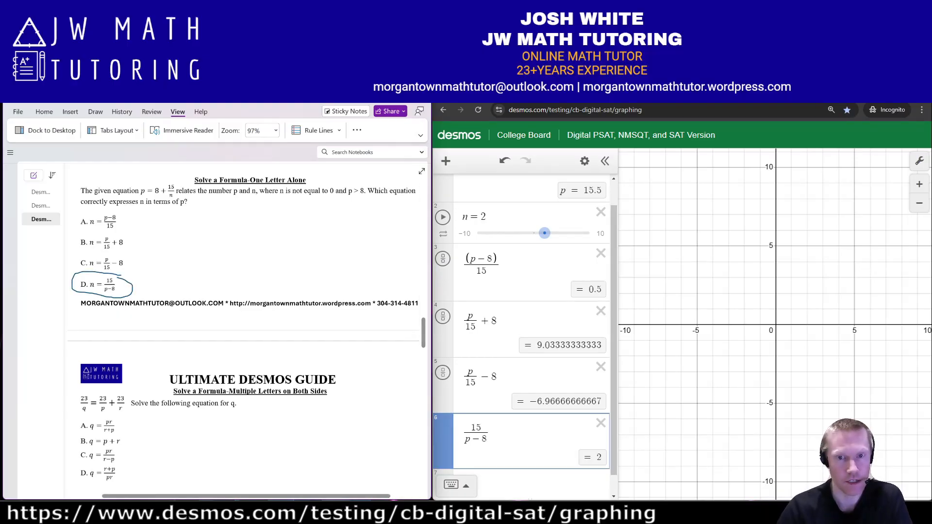
- Move the n slider to 2.9 and 3.7, comparing the four answer-choice values with n each time
scroll(522, 334, "up", 1)
left_click_drag(544, 260, 549, 259)
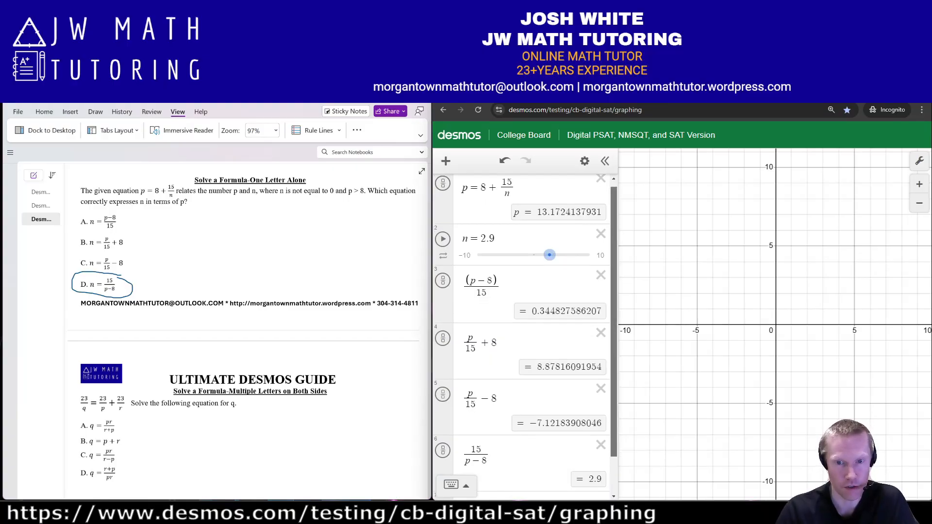
scroll(522, 335, "down", 2)
mouse_move(613, 293)
left_mouse_down()
mouse_move(614, 267)
mouse_move(613, 295)
left_mouse_up()
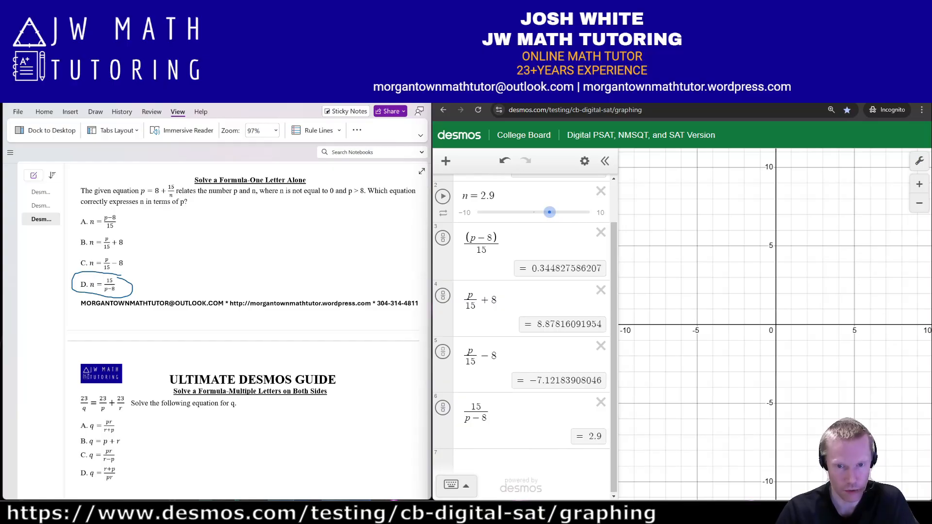
left_click_drag(614, 339, 613, 299)
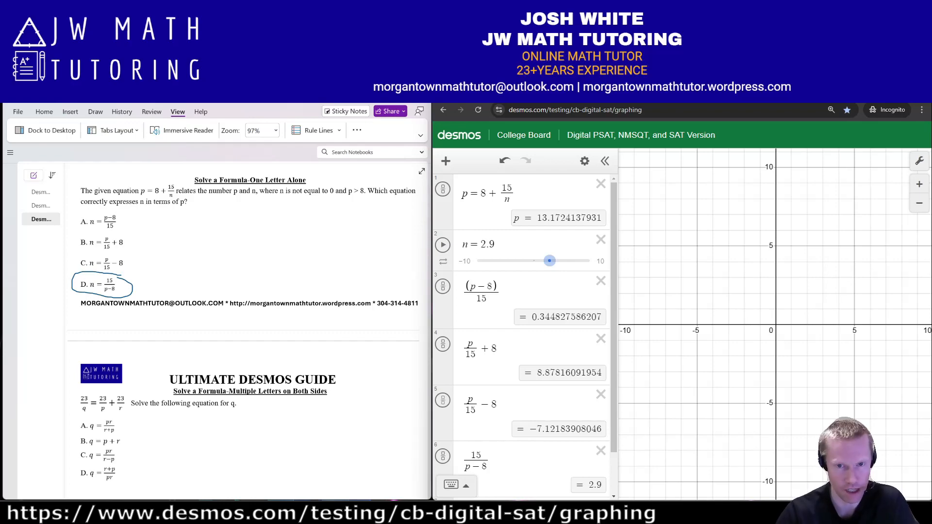
left_click_drag(549, 260, 554, 261)
scroll(554, 261, "down", 1)
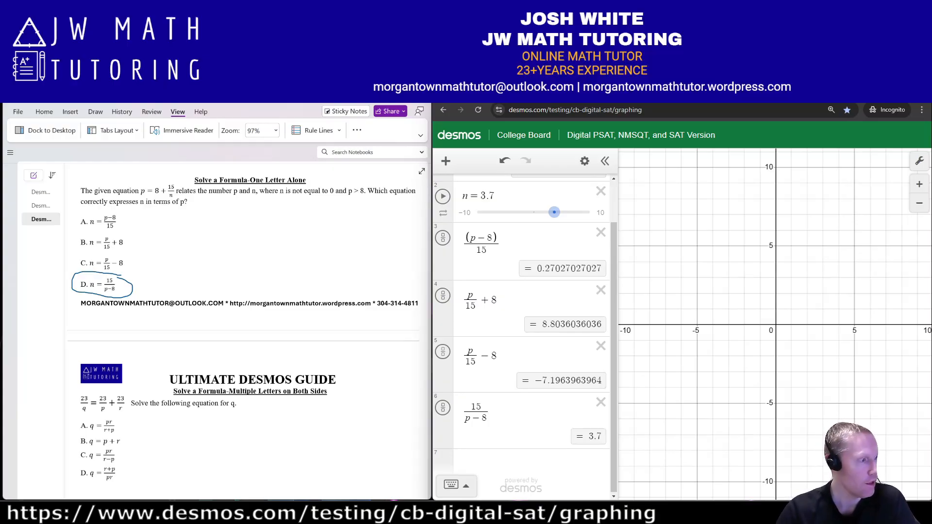
- Switch to the PDF instructions and delete all expressions from the Desmos list
key("alt+Tab")
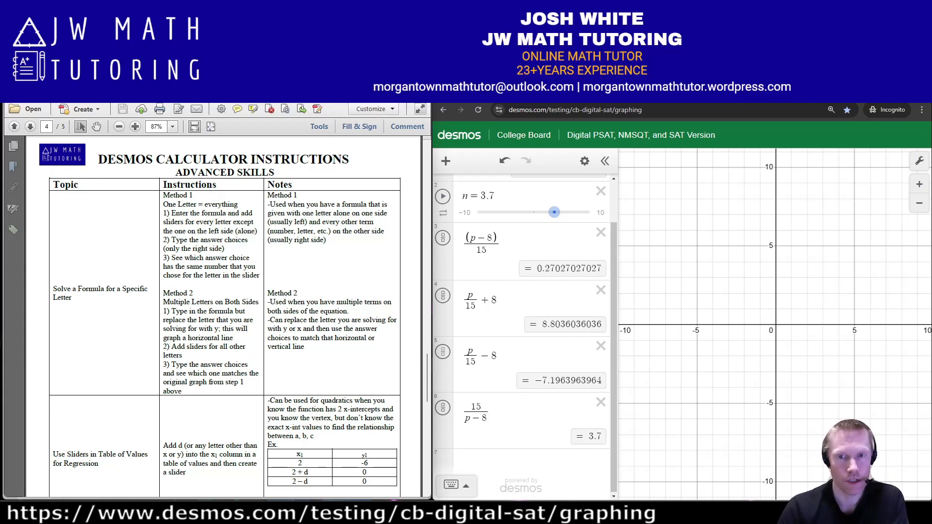
left_click(584, 161)
left_click(478, 157)
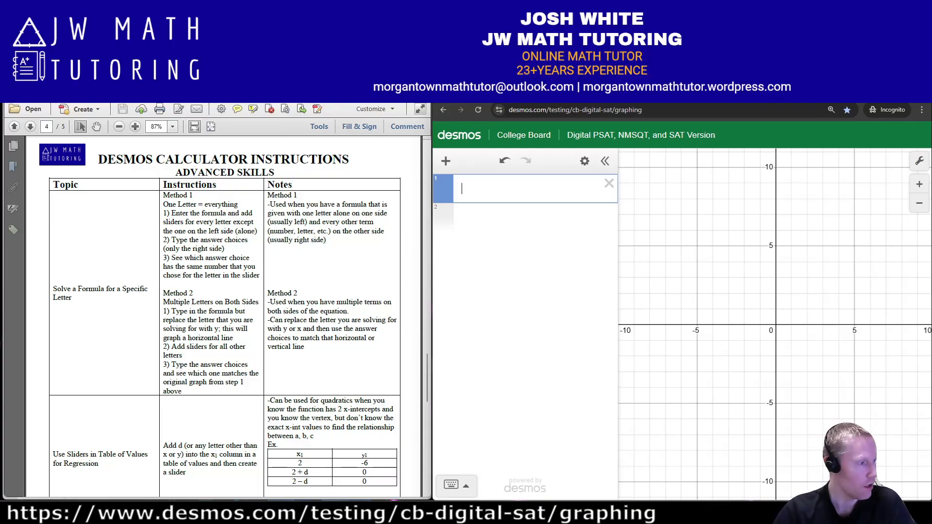
- Bring up the multiple-letters problem in OneNote and enter its equation, 23/q = 23/p + 23/r, in the first Desmos expression
key("alt+Tab")
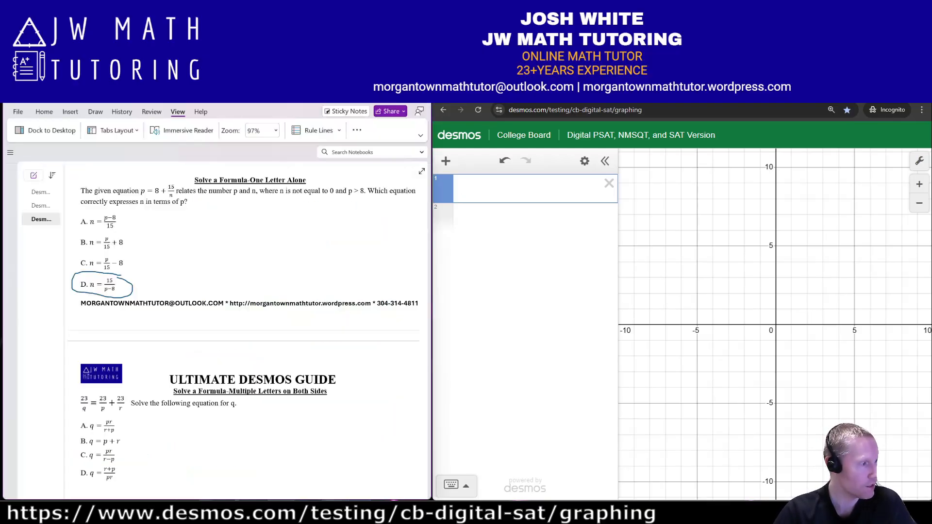
scroll(243, 330, "down", 1)
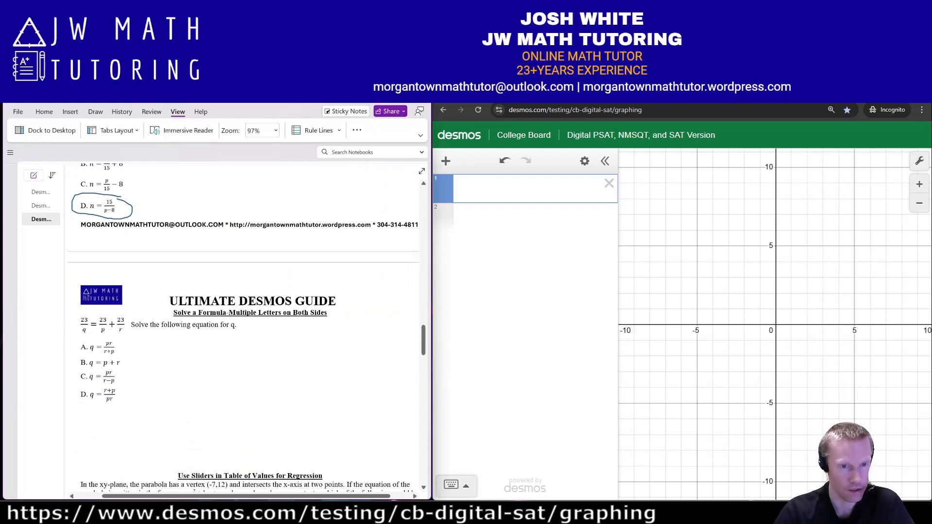
scroll(243, 330, "down", 2)
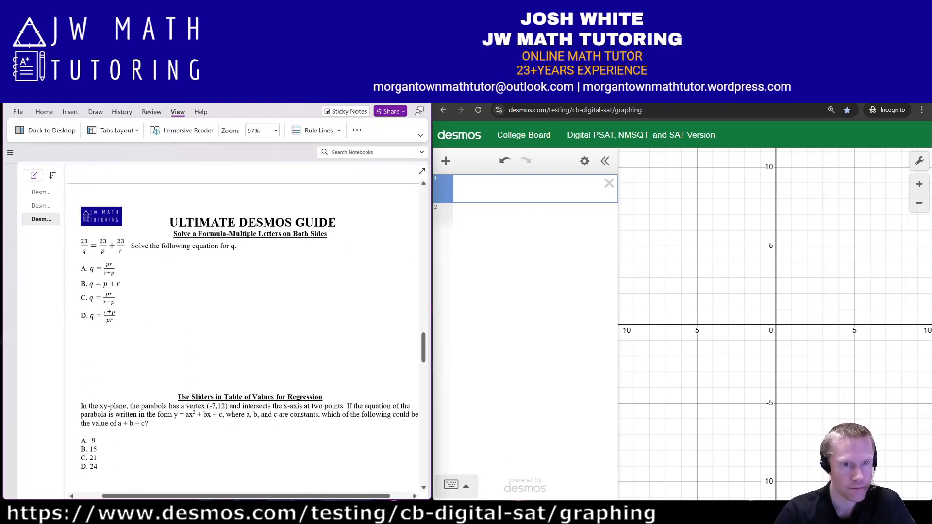
left_click(462, 188)
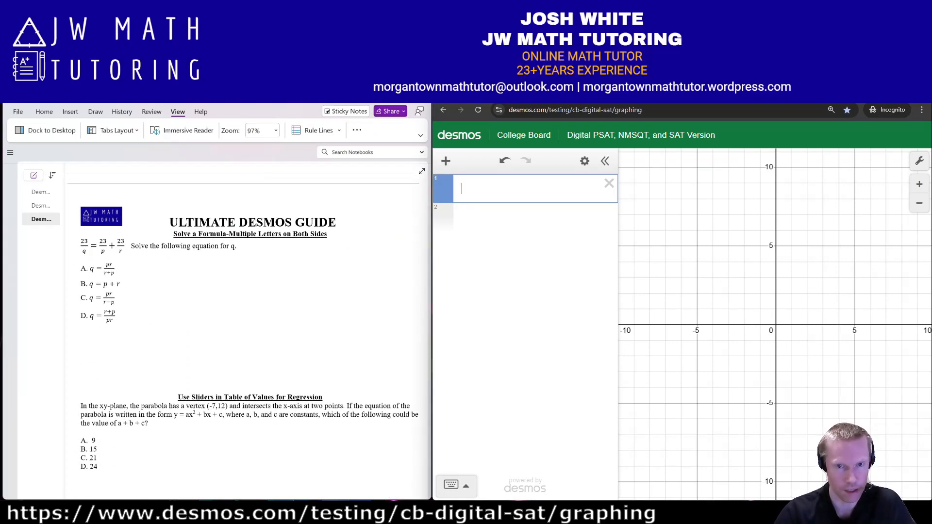
type("23")
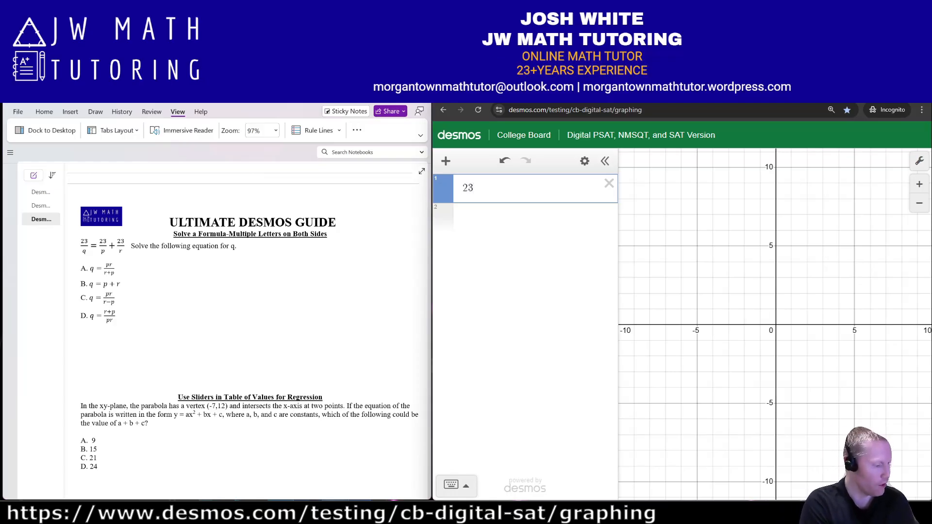
type("/q")
key("Right")
type("+")
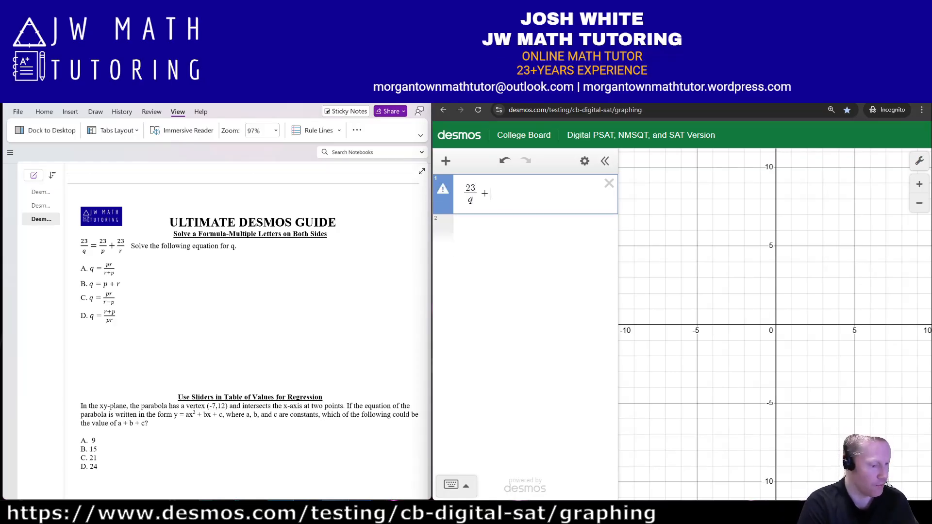
key("BackSpace")
type("=23/p")
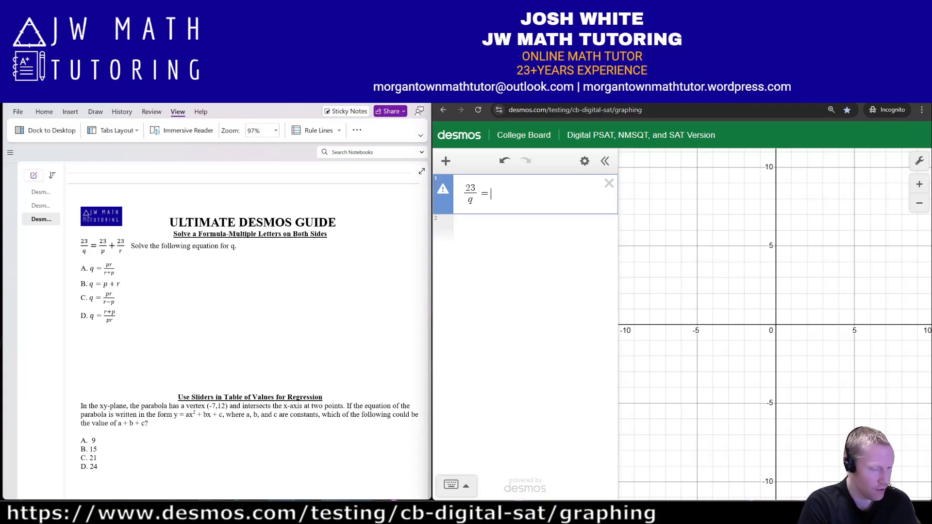
key("Right")
type("+23/r")
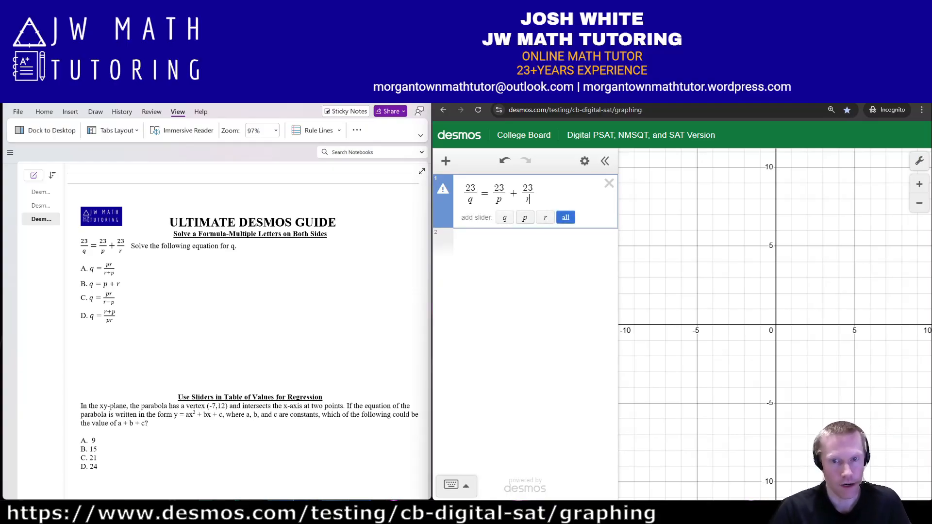
- Start separate lines for p and r, and replace q with y in the equation
key("Return")
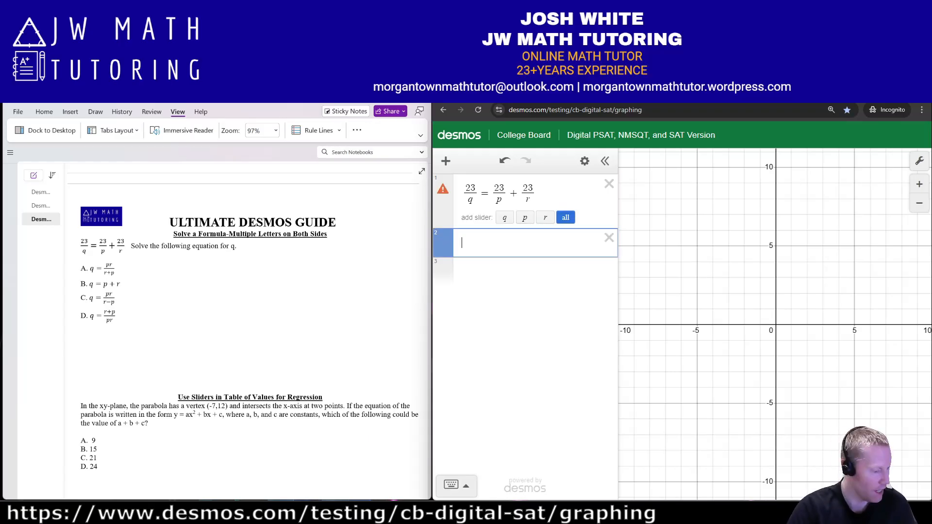
type("p=")
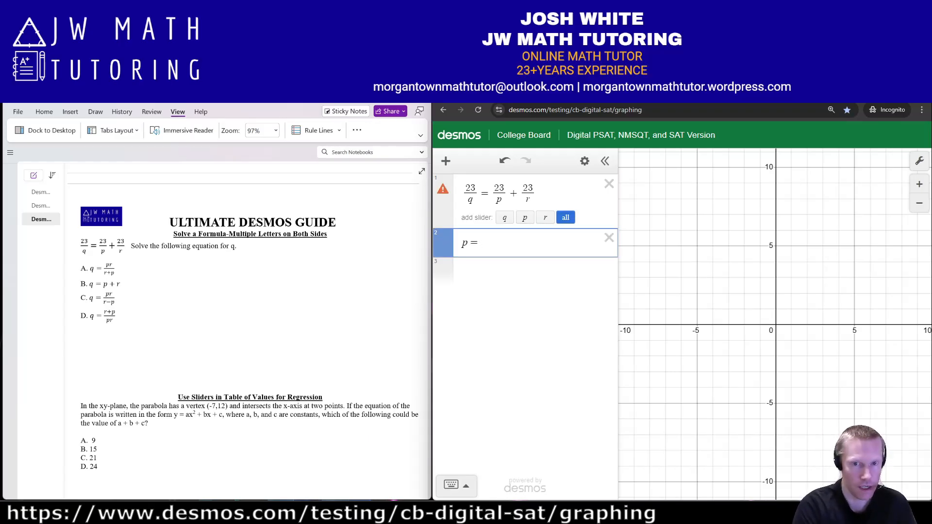
key("Return")
type("r")
double_click(470, 199)
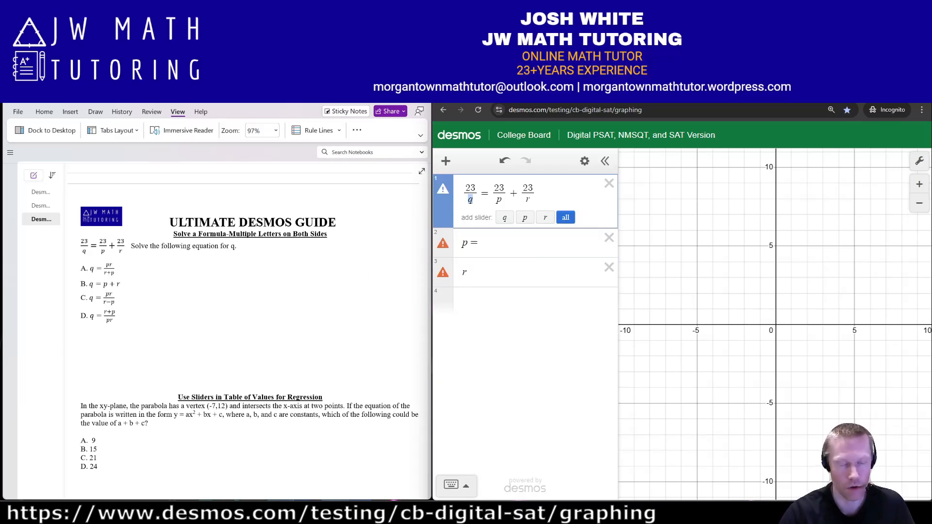
type("y")
- Define the two letters as p = 2 and r = 3.5 on their own lines
left_click(480, 243)
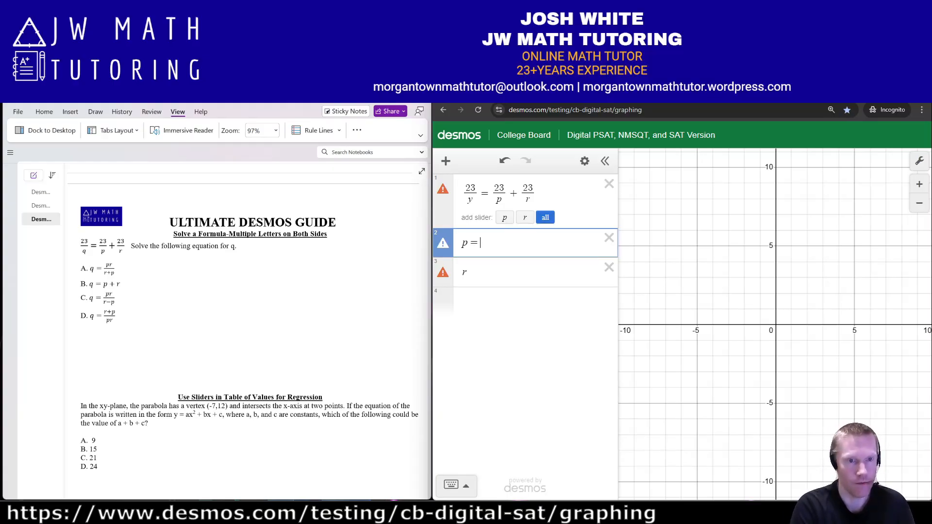
type("2")
left_click(466, 270)
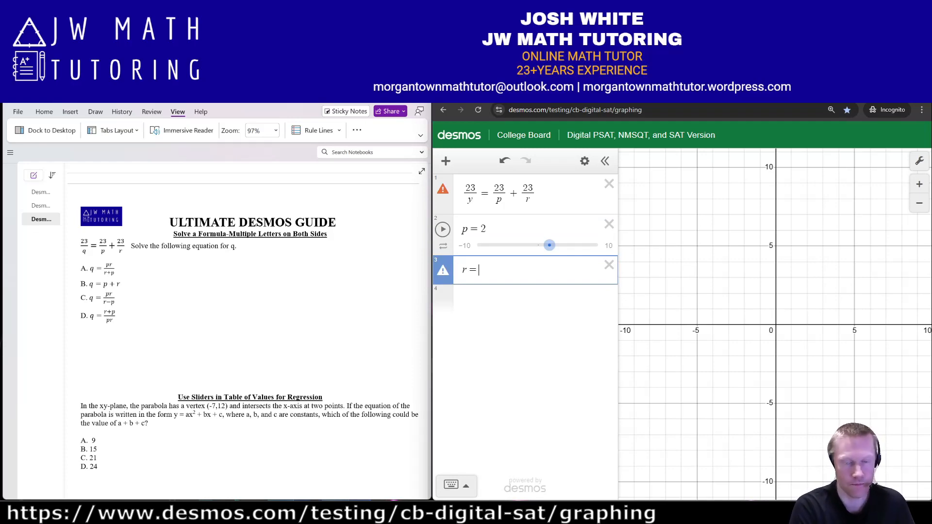
type("= 3.5")
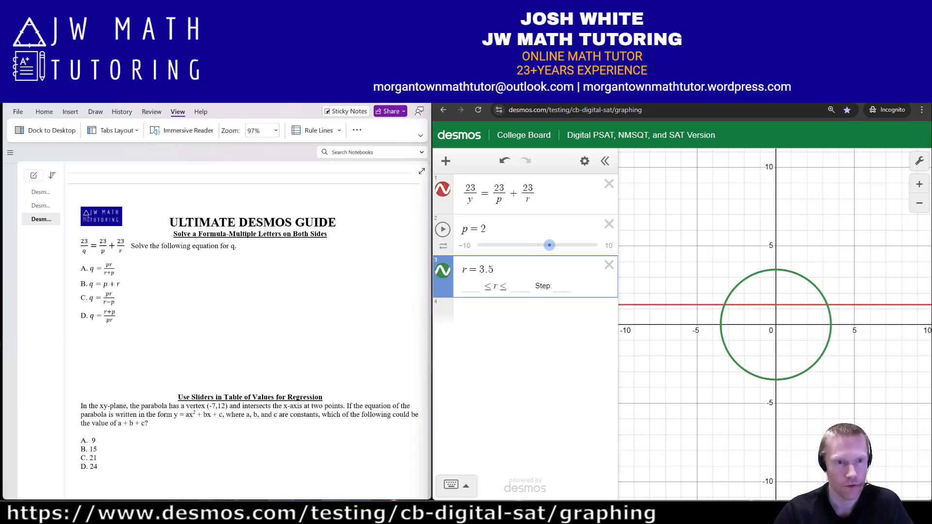
- Replace the letter r with s in both the equation and the 3.5 slider definition
double_click(527, 200)
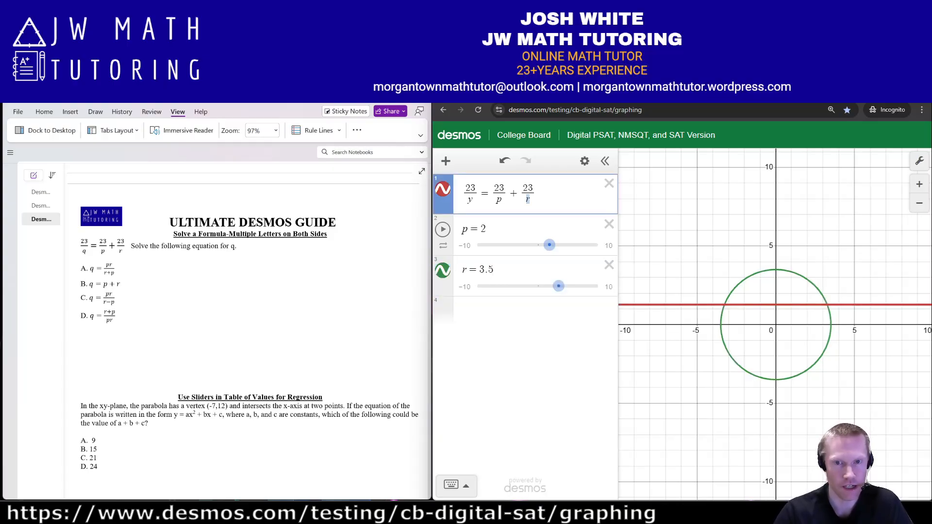
type("s")
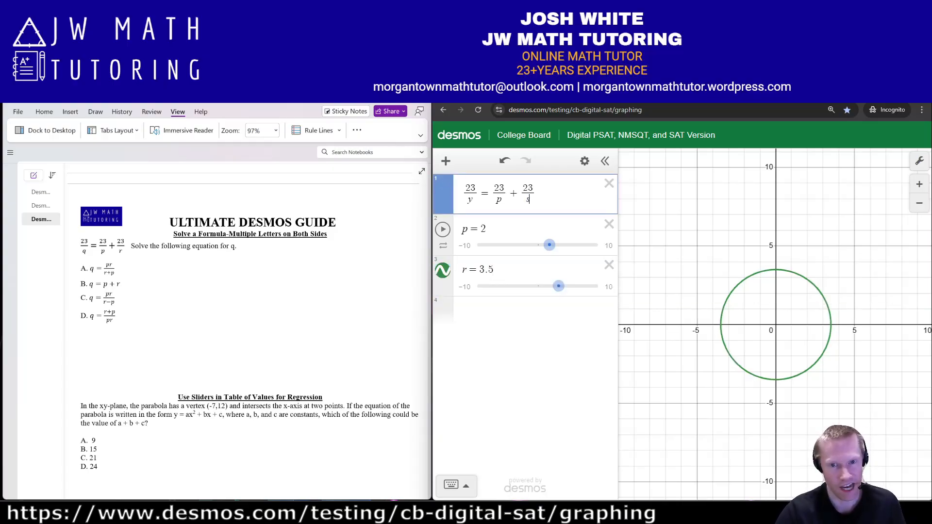
left_click(462, 270)
key("Delete")
type("s")
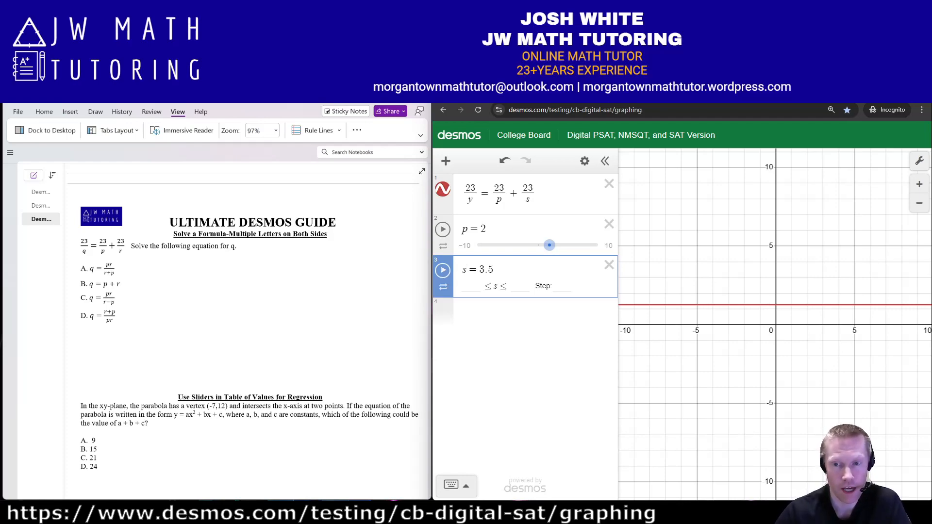
- Graph answer choice A on a new line as y = ps/(s + p)
left_click_drag(704, 369, 706, 368)
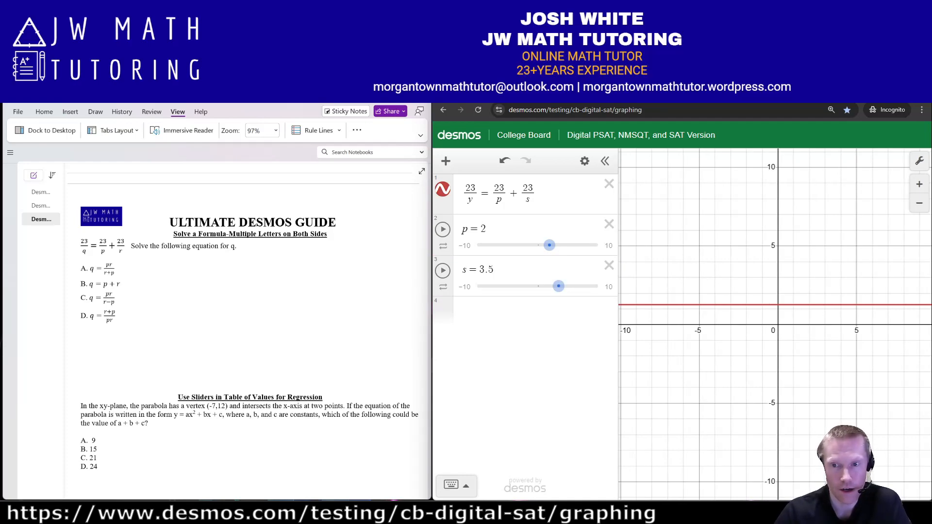
scroll(781, 321, "up", 6)
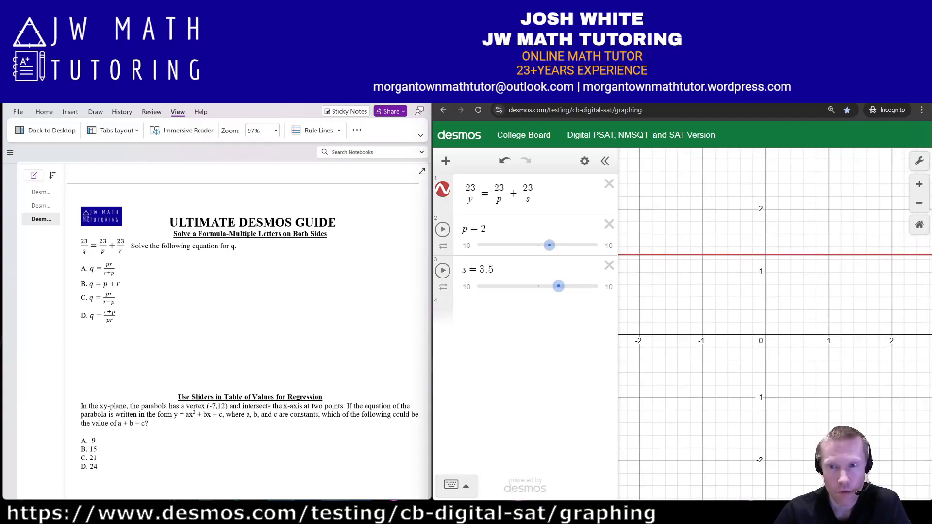
scroll(769, 236, "up", 6)
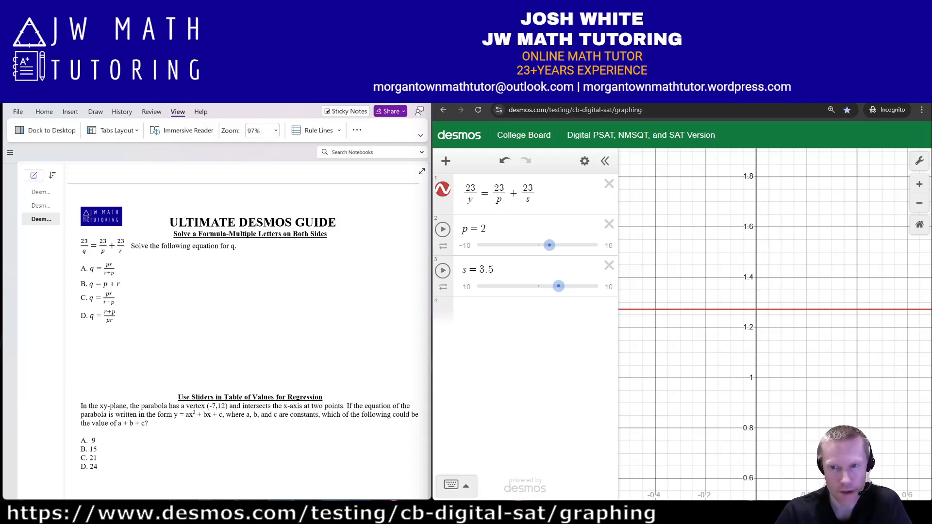
left_click(920, 224)
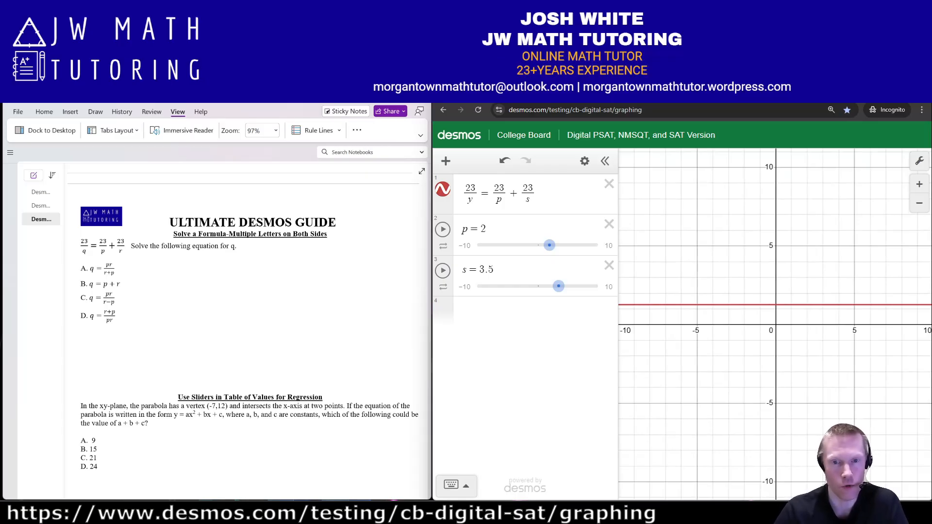
left_click(510, 311)
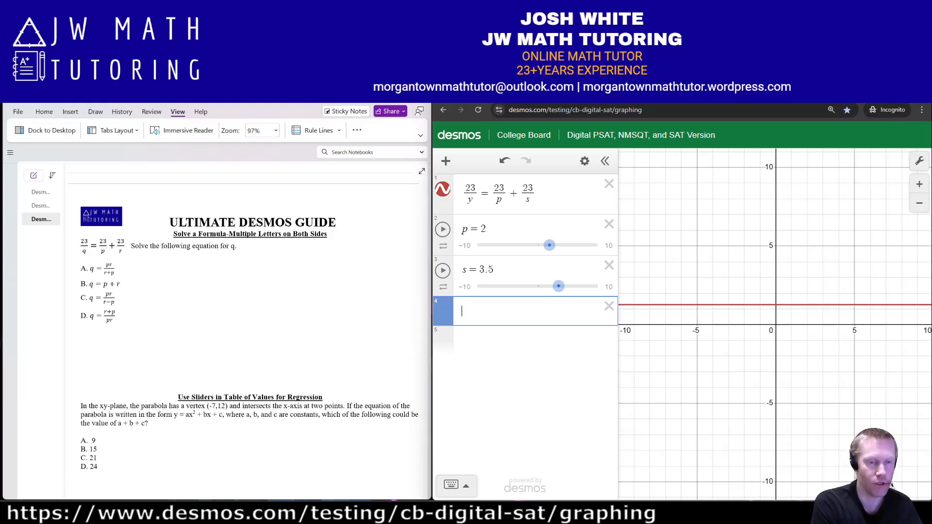
type("y = ")
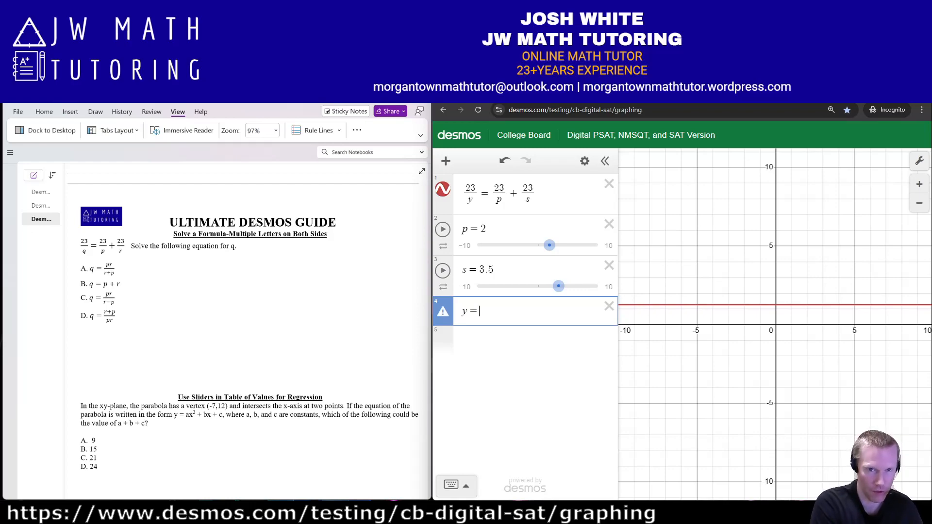
type("ps/(")
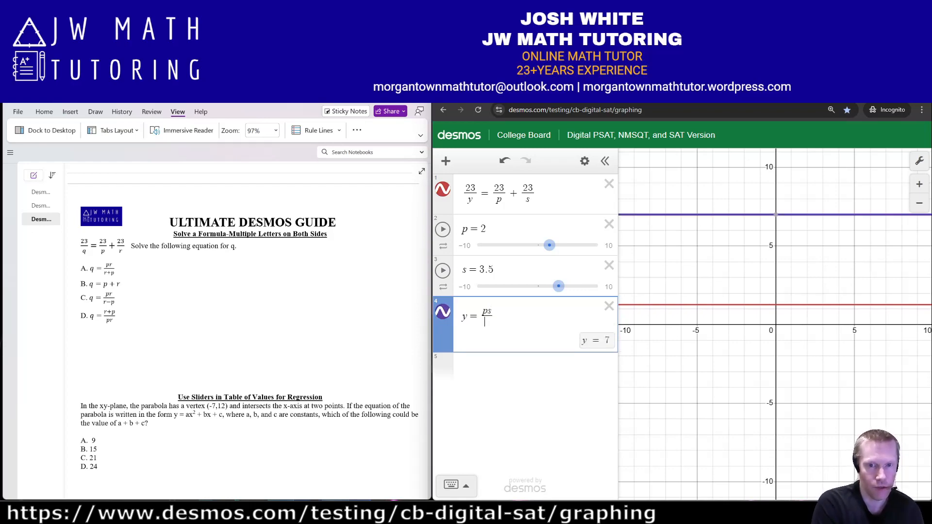
type("s + p")
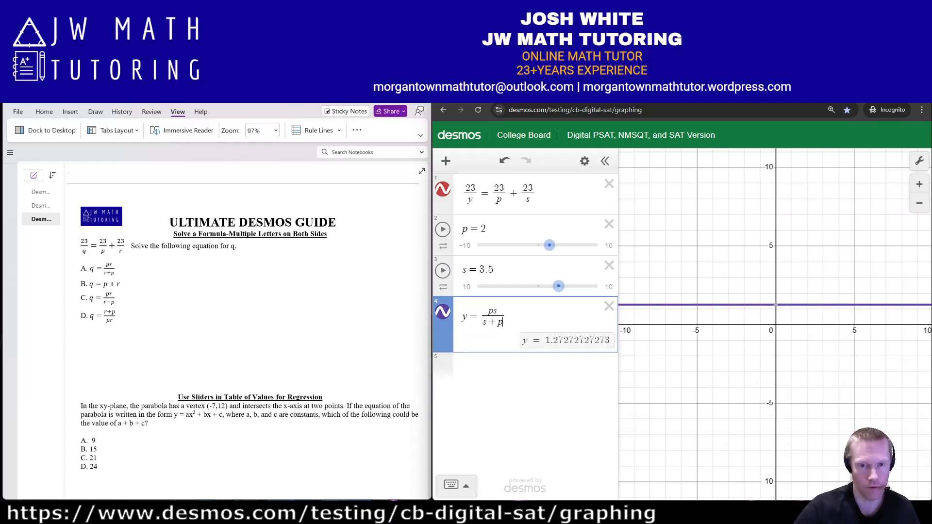
- Graph answer choices B and C on separate lines as y = p + s and y = ps/(s − p)
key("Return")
type("y")
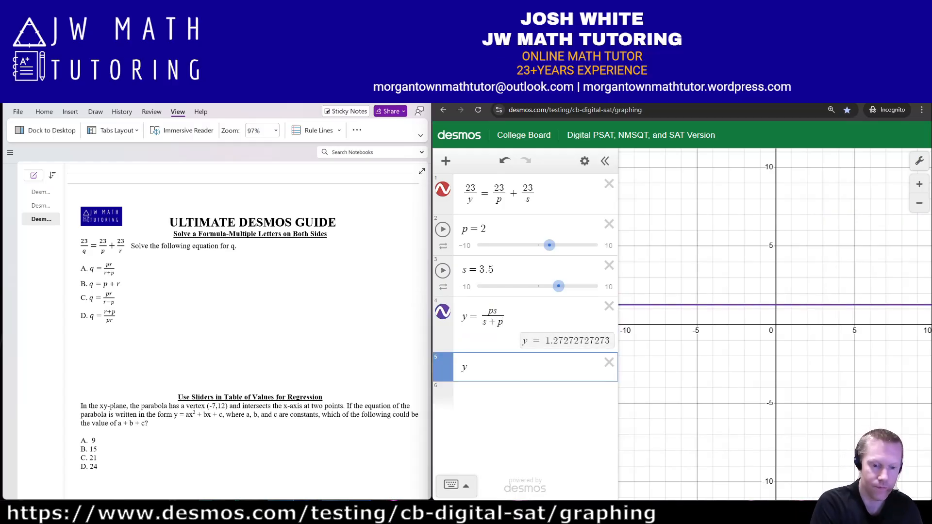
type("=")
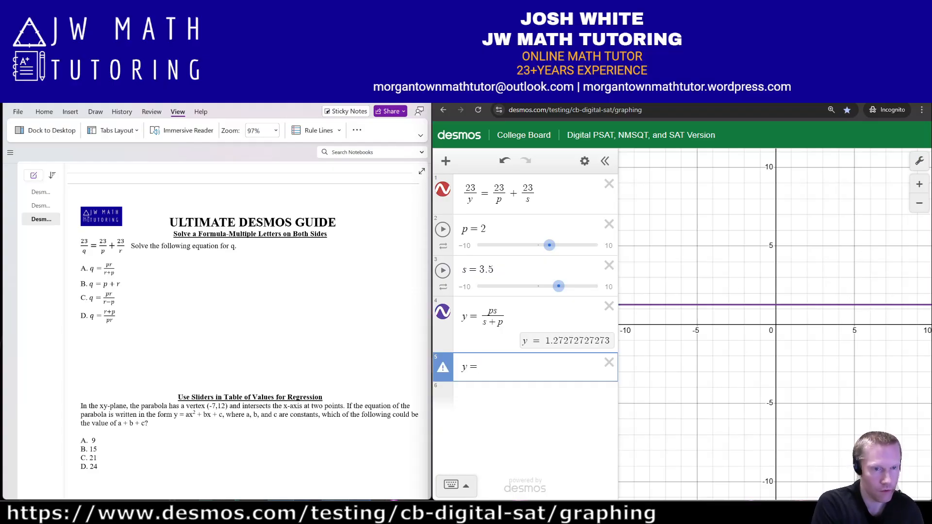
type("p+s")
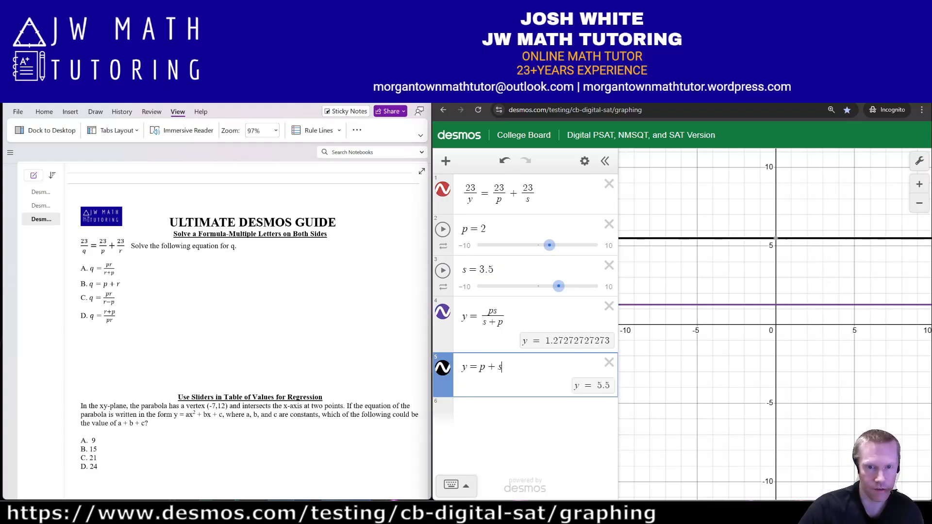
key("Return")
type("y =")
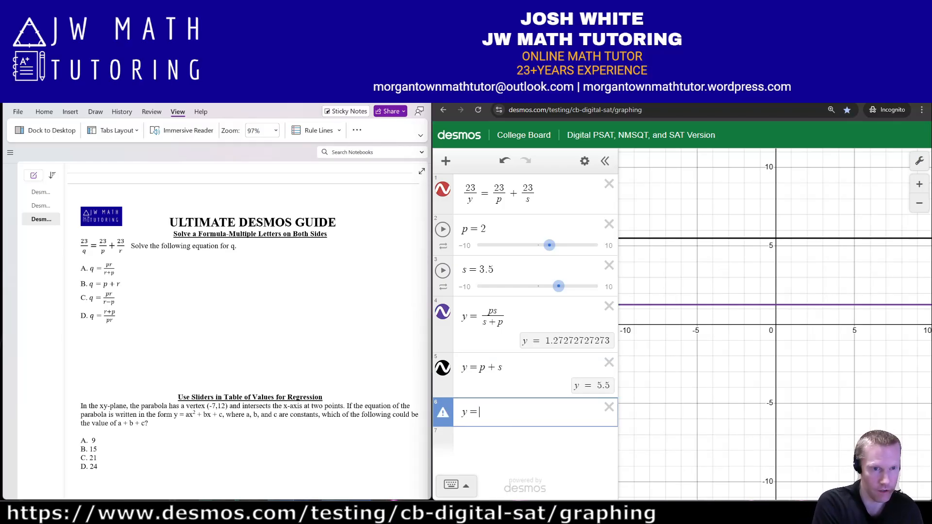
type("ps/")
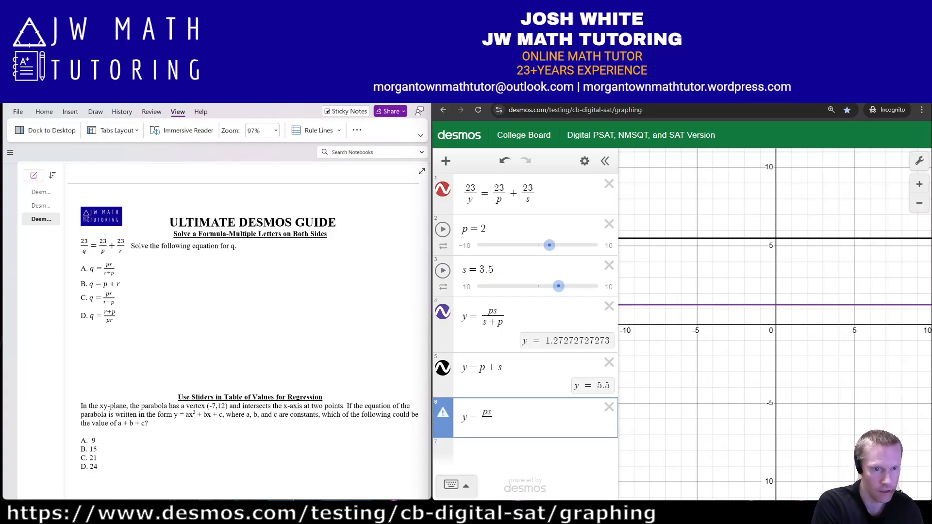
type("(s-p")
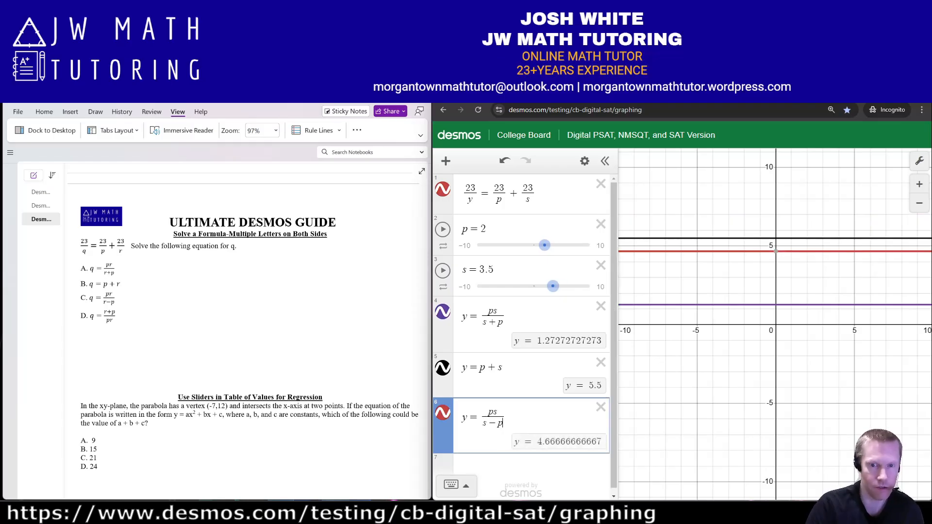
- Graph answer choice D on a new line as y = (s + p)/(ps)
key("Return")
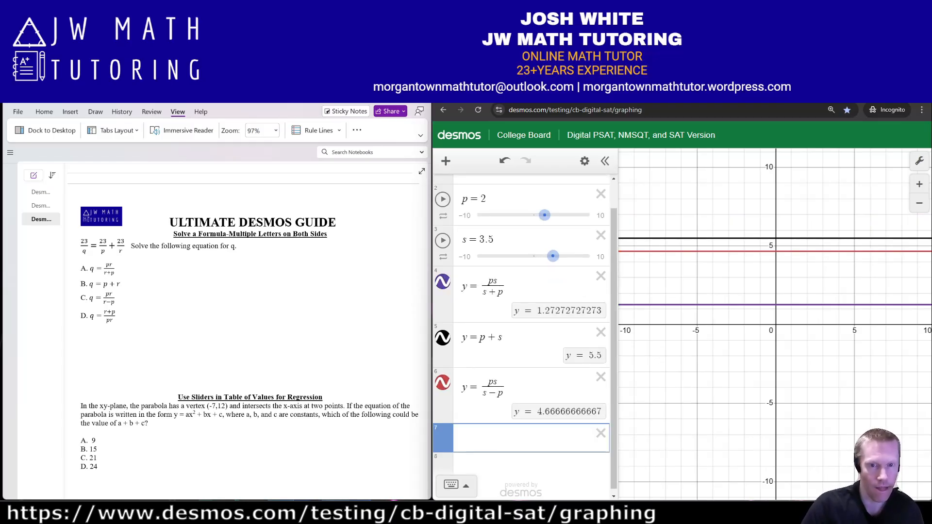
type("y")
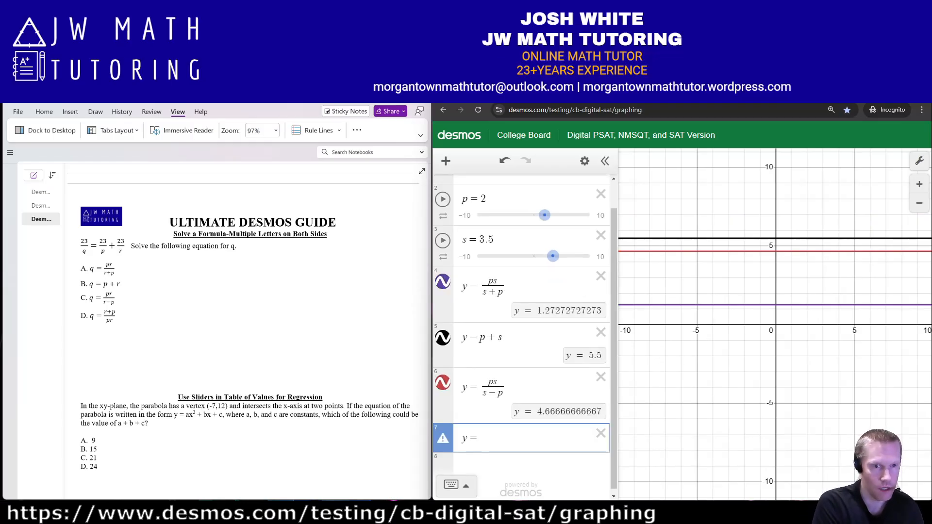
type("=s+p)")
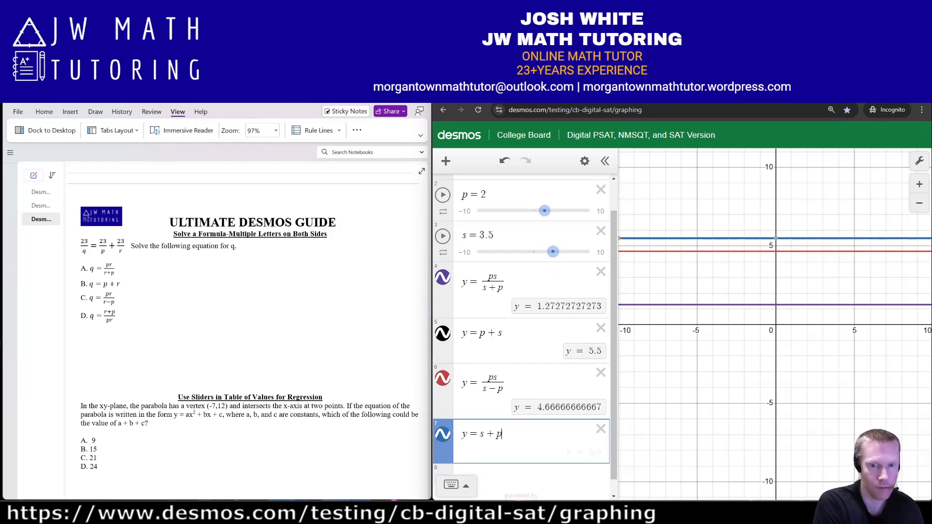
key("Left")
key("Left")
key("Left")
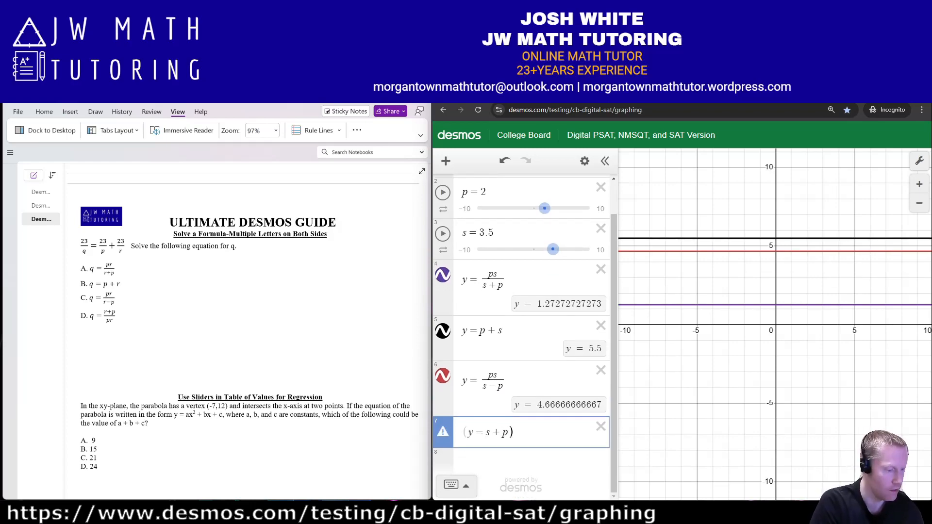
type("(")
key("Right")
key("Right")
key("Right")
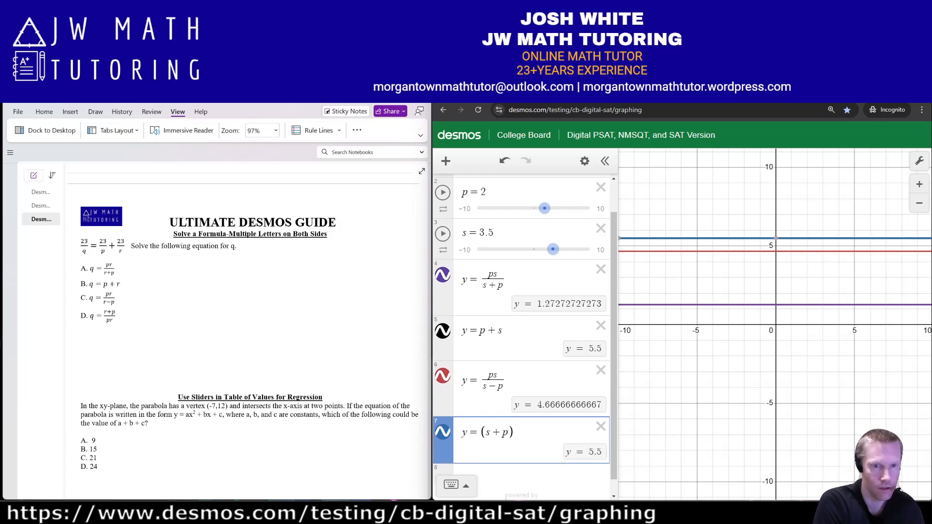
type("/ps")
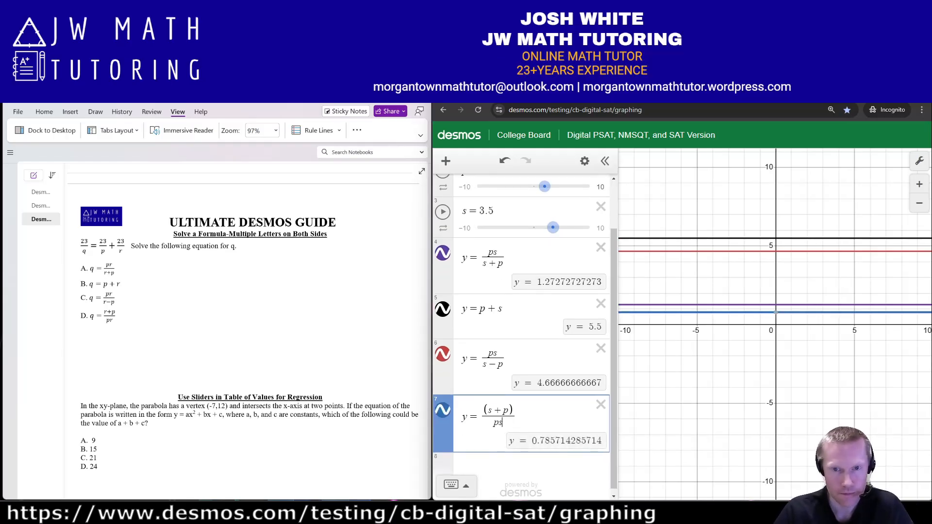
- Hide the graphs of all four answer choices so only the original equation's line is plotted
scroll(524, 335, "up", 2)
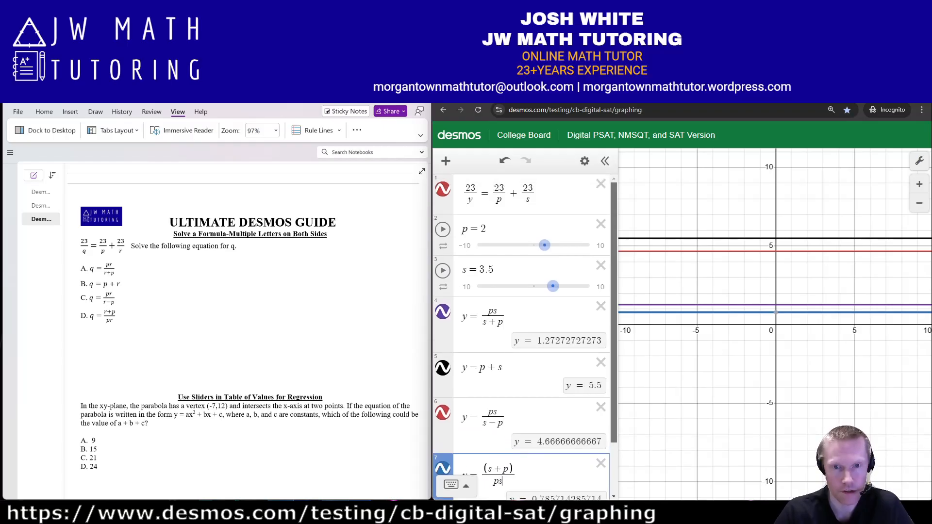
scroll(524, 335, "down", 1)
scroll(524, 335, "up", 1)
mouse_move(614, 262)
left_mouse_down()
mouse_move(614, 299)
mouse_move(614, 248)
left_mouse_up()
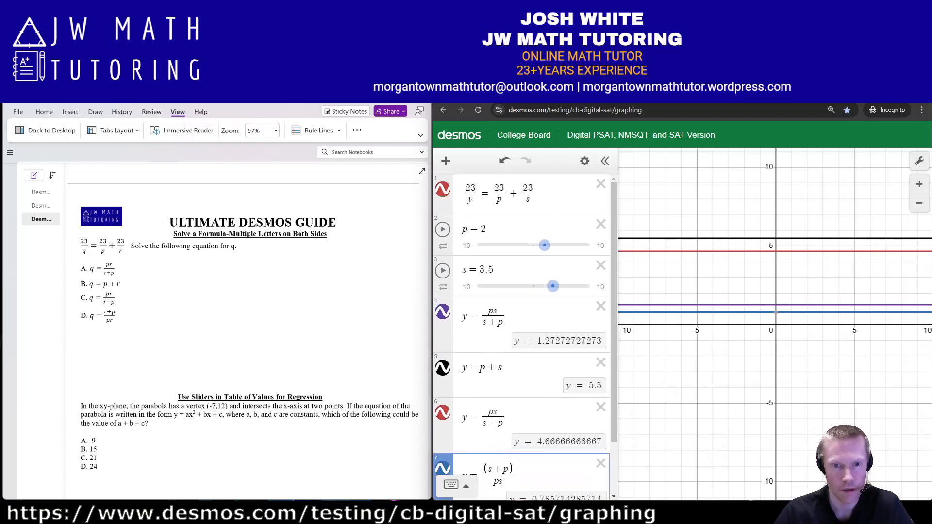
scroll(524, 335, "down", 2)
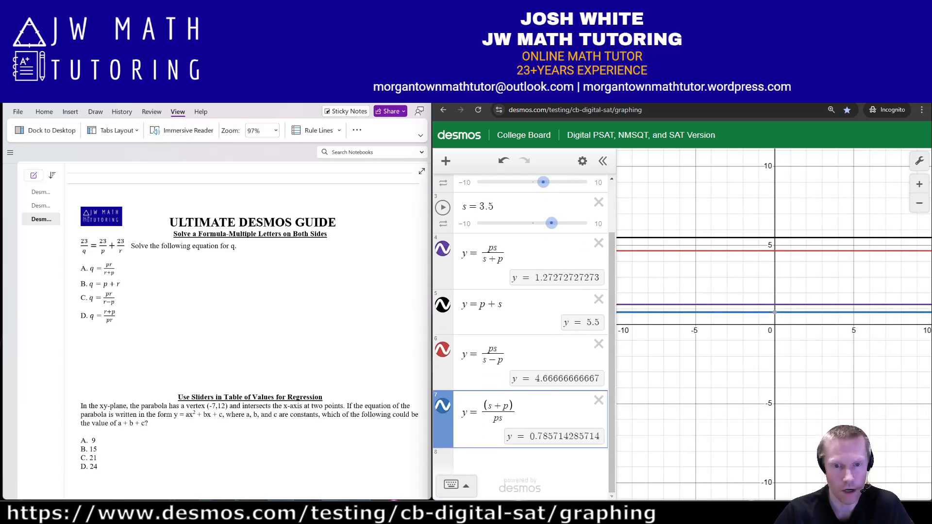
left_click(443, 405)
left_click(443, 349)
left_click(443, 304)
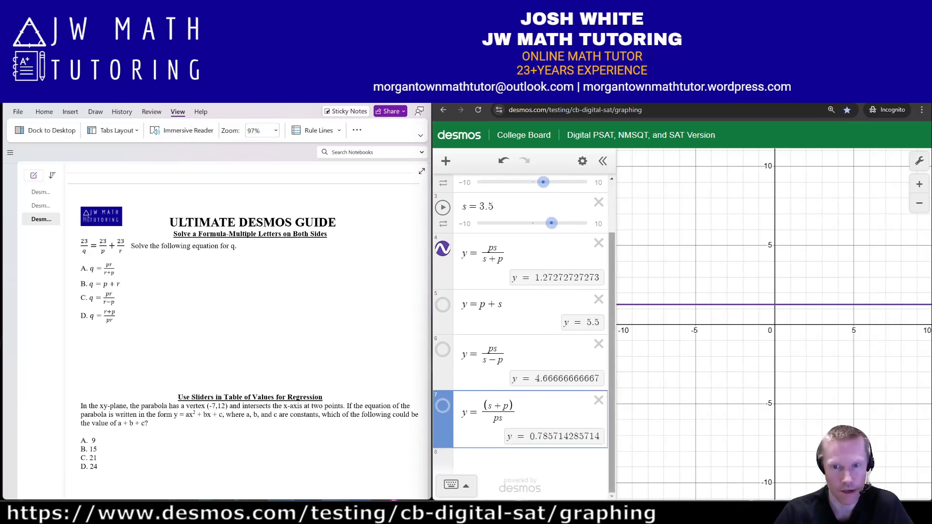
scroll(525, 335, "up", 2)
left_click(443, 313)
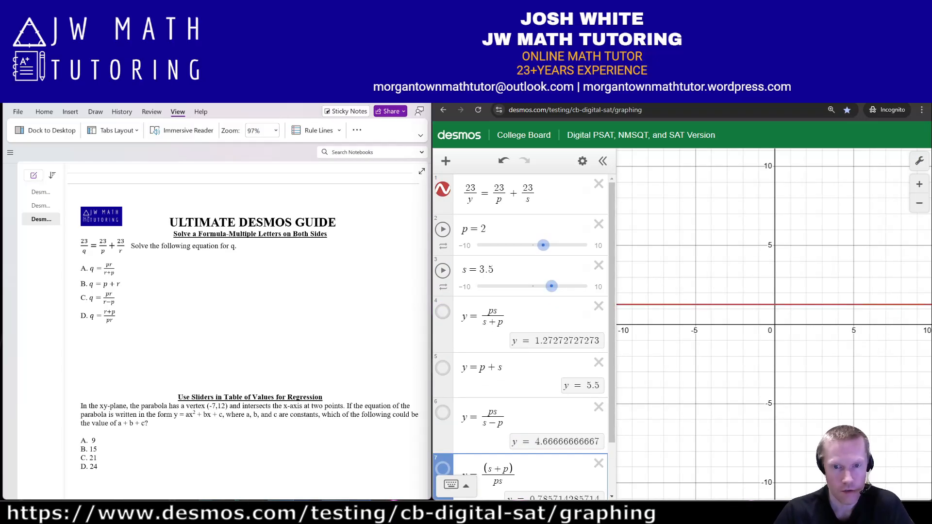
- Show and hide answer choice A's graph repeatedly to compare it with the original equation's line
left_click(443, 312)
left_click(443, 312)
left_click(442, 312)
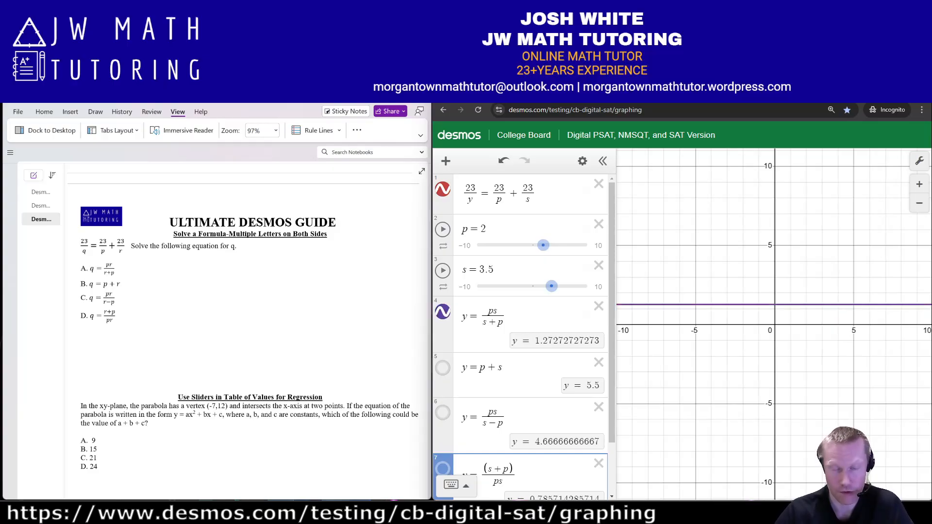
left_click(442, 312)
left_click(442, 312)
left_click(443, 312)
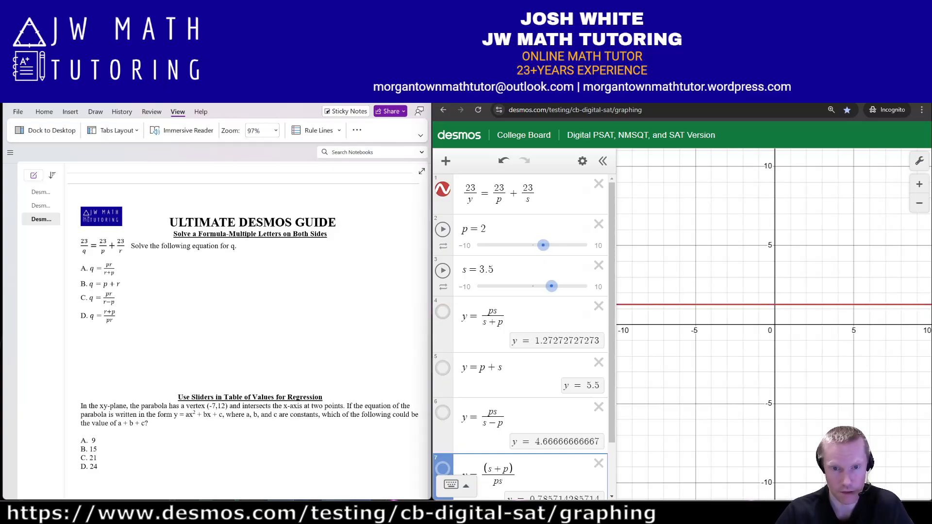
left_click(442, 312)
left_click(443, 312)
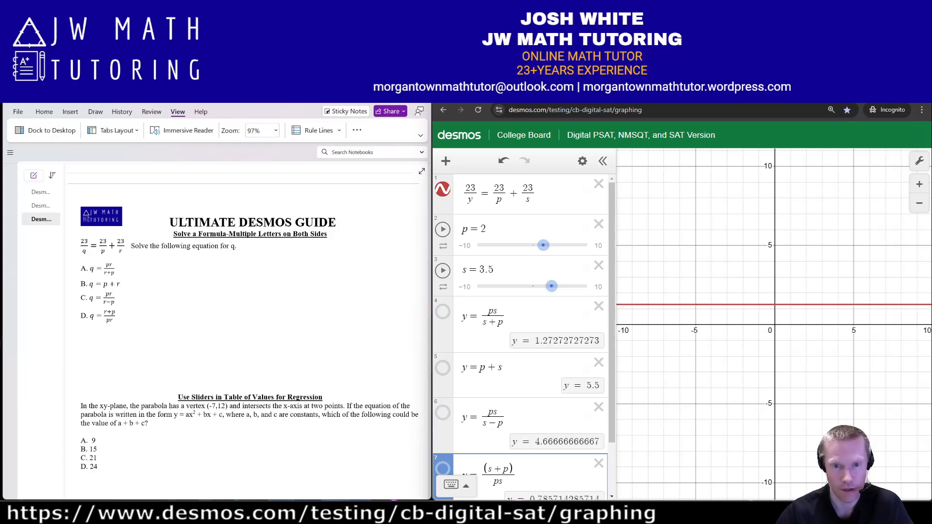
- Compare the graphs of choices B, C and D with the original line one at a time, ending with only choice A shown again
left_click(443, 367)
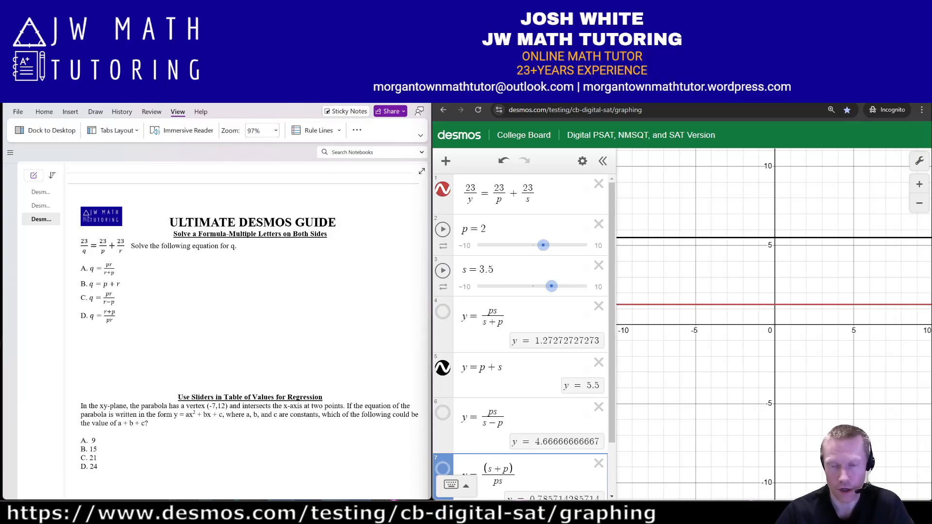
left_click(442, 367)
left_click(442, 413)
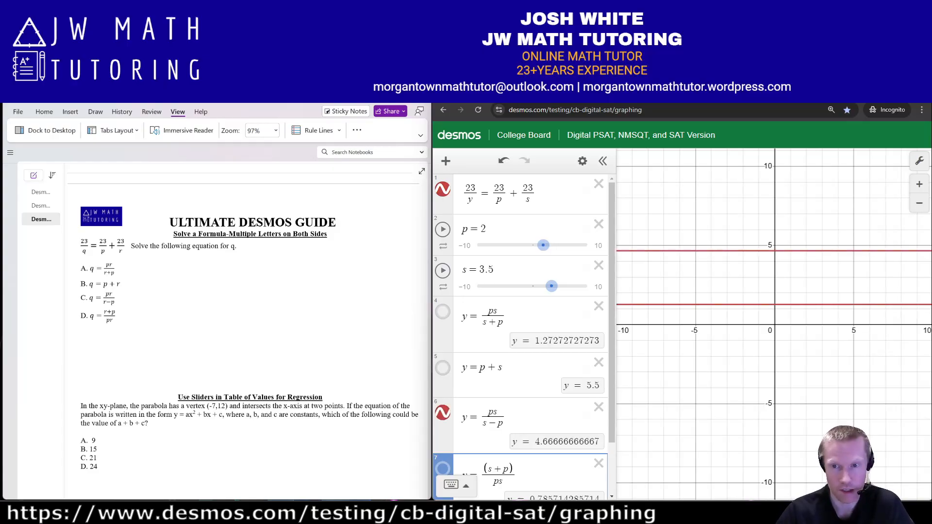
left_click(443, 413)
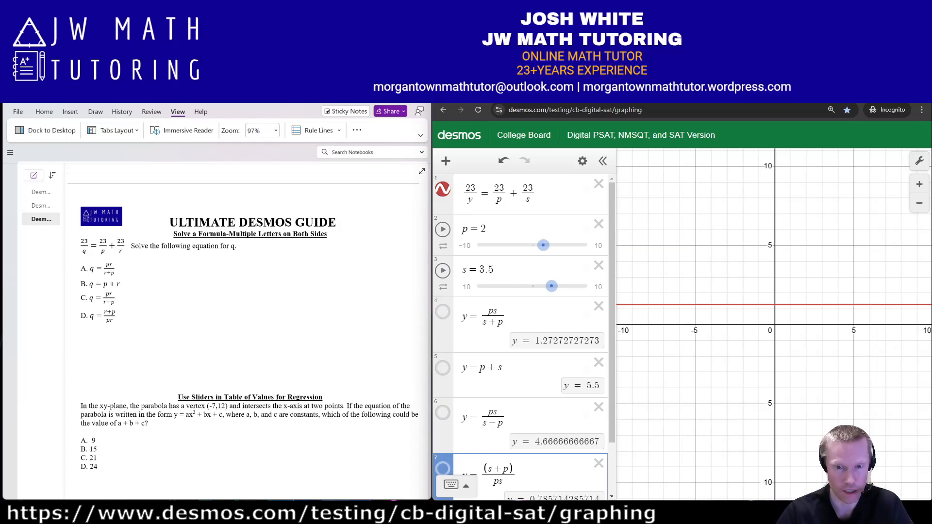
left_click(443, 469)
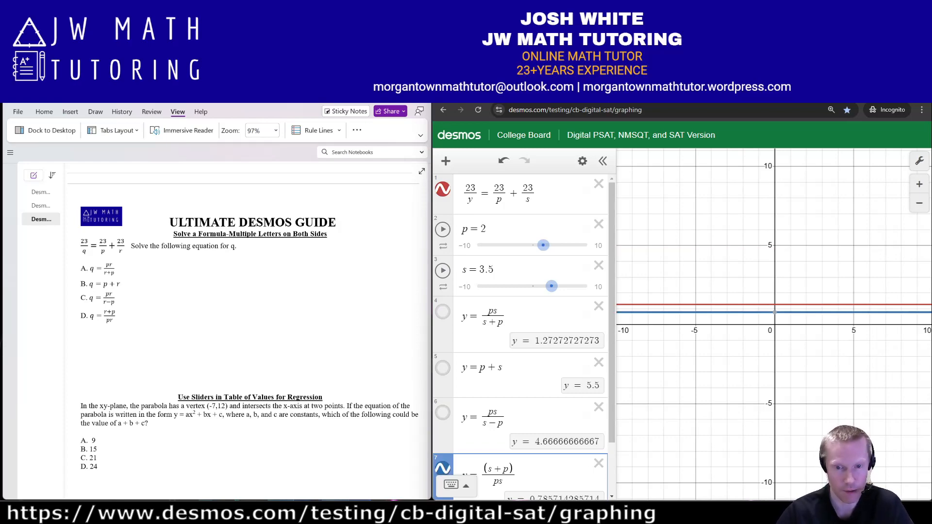
left_click(443, 468)
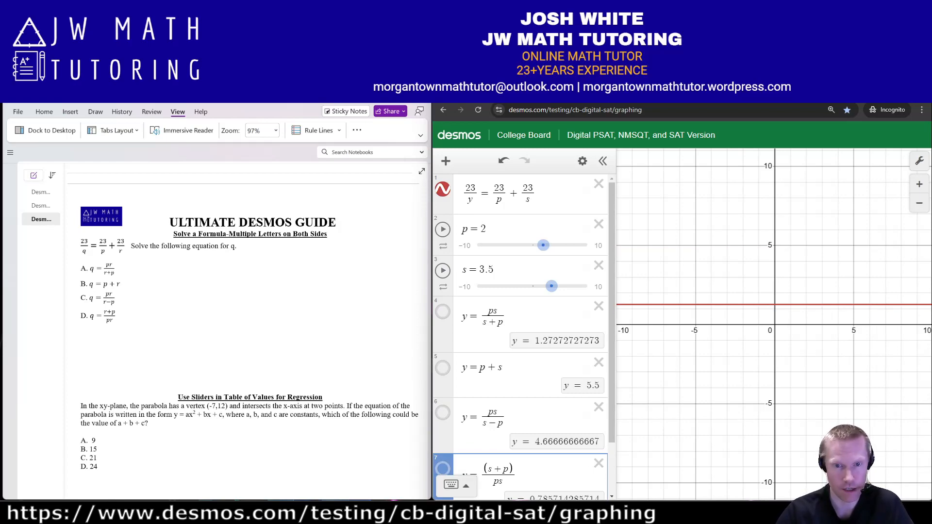
left_click(443, 312)
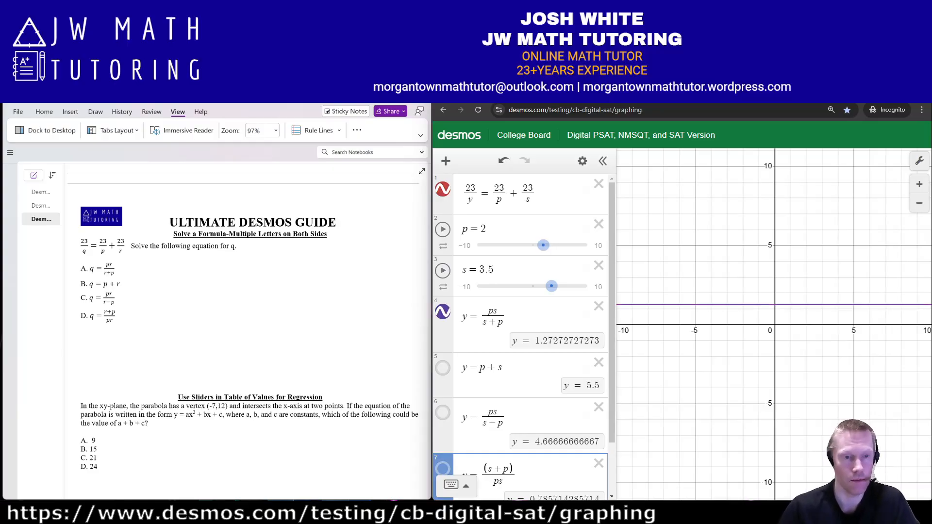
- Circle answer choice A on the OneNote worksheet and clear all expressions from the Desmos graph
mouse_move(115, 260)
left_mouse_down()
mouse_move(81, 262)
mouse_move(81, 277)
mouse_move(116, 280)
mouse_move(116, 260)
left_mouse_up()
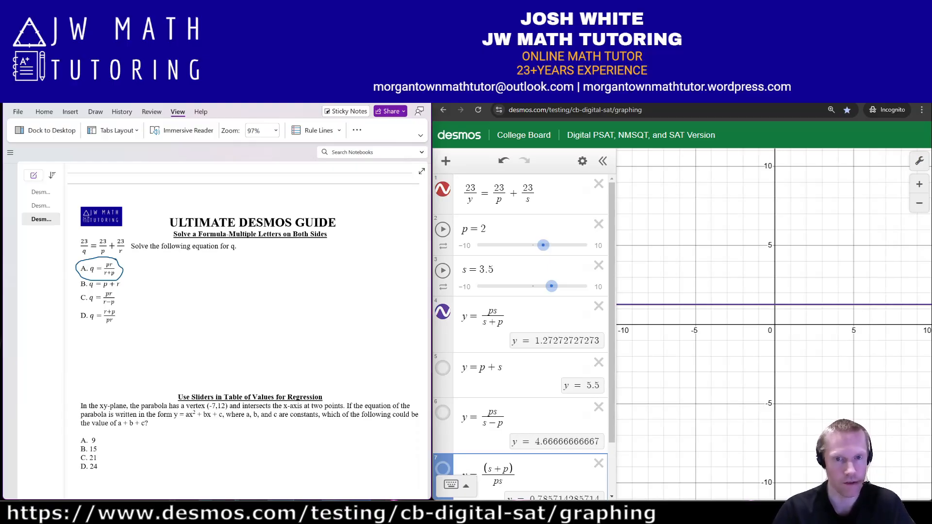
left_click(582, 161)
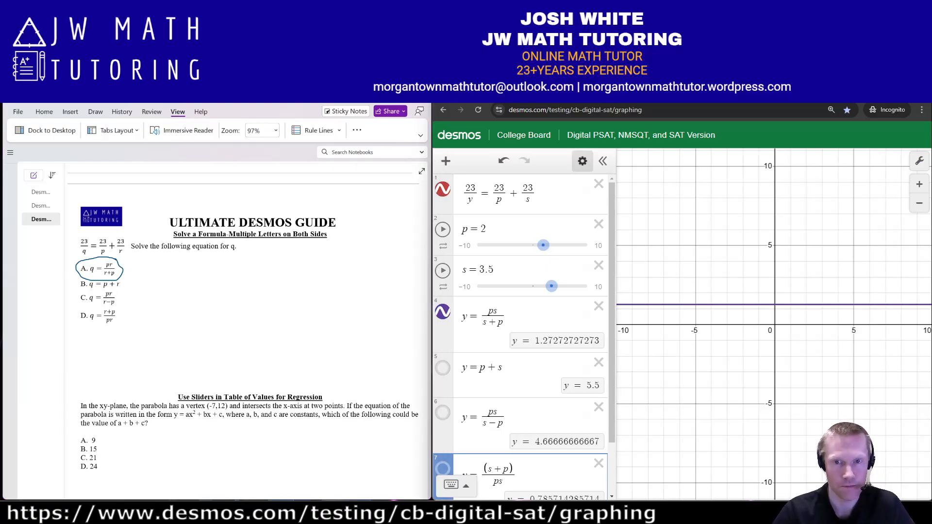
left_click(462, 161)
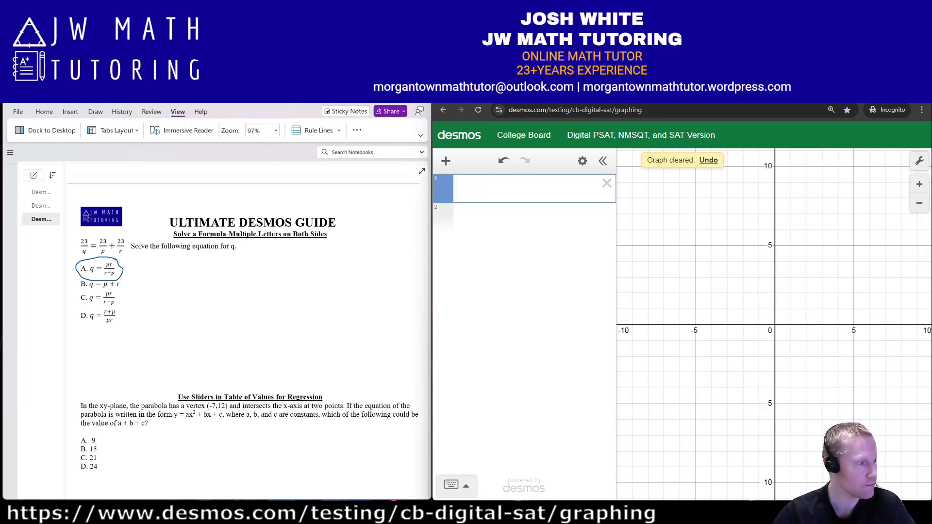
- Review the PDF instructions for using sliders in a table for regression, and bring the matching worksheet problem into view in OneNote
key("alt+Tab")
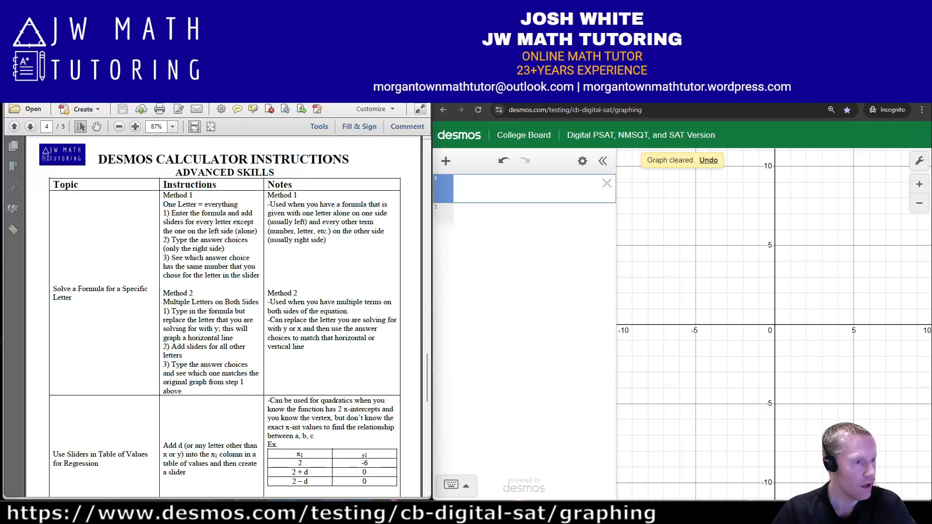
scroll(220, 315, "down", 4)
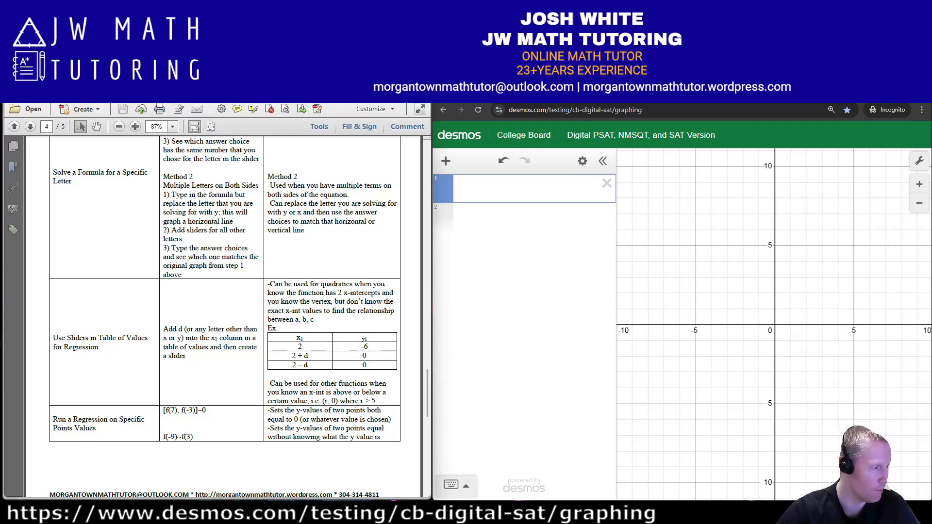
key("alt+Tab")
scroll(242, 320, "down", 3)
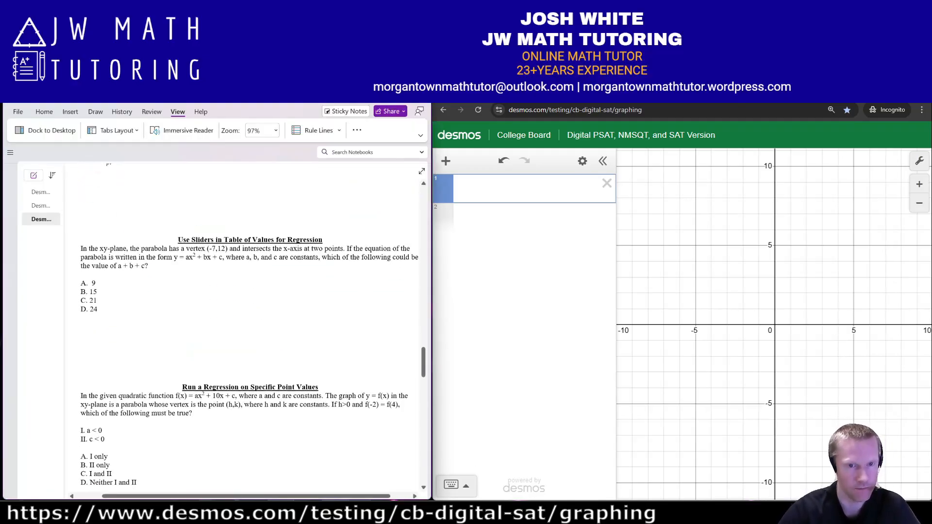
scroll(243, 330, "down", 1)
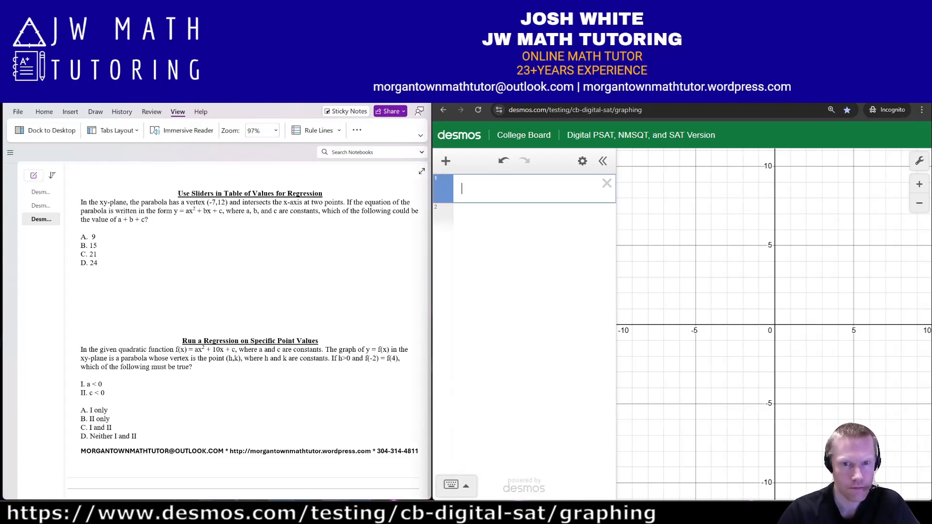
- Insert a table of values in Desmos and enter the parabola's vertex as x₁ = −7, y₁ = 12
left_click(446, 160)
left_click(461, 212)
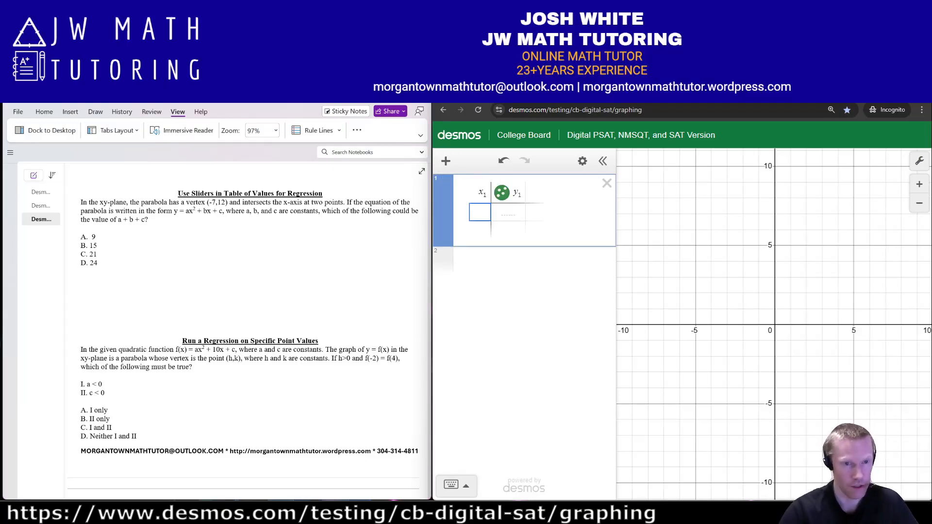
type("-7")
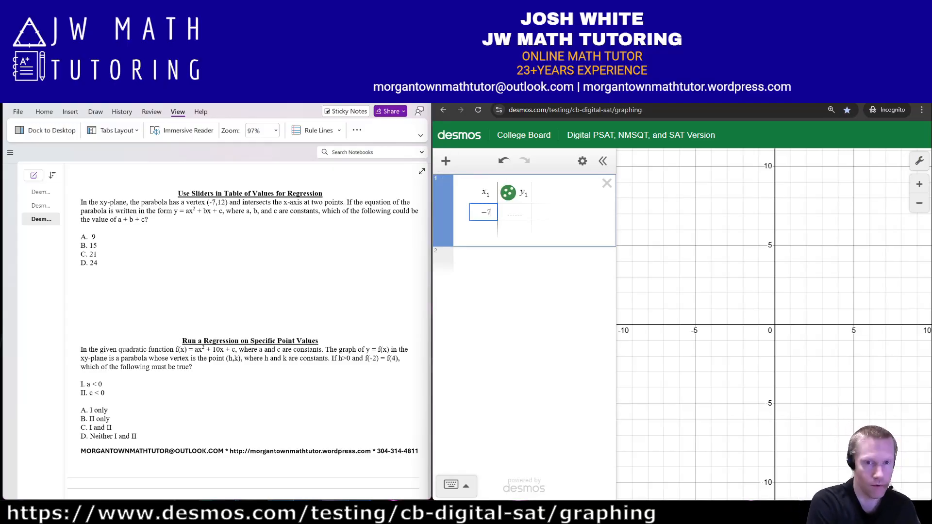
key("Tab")
type("12")
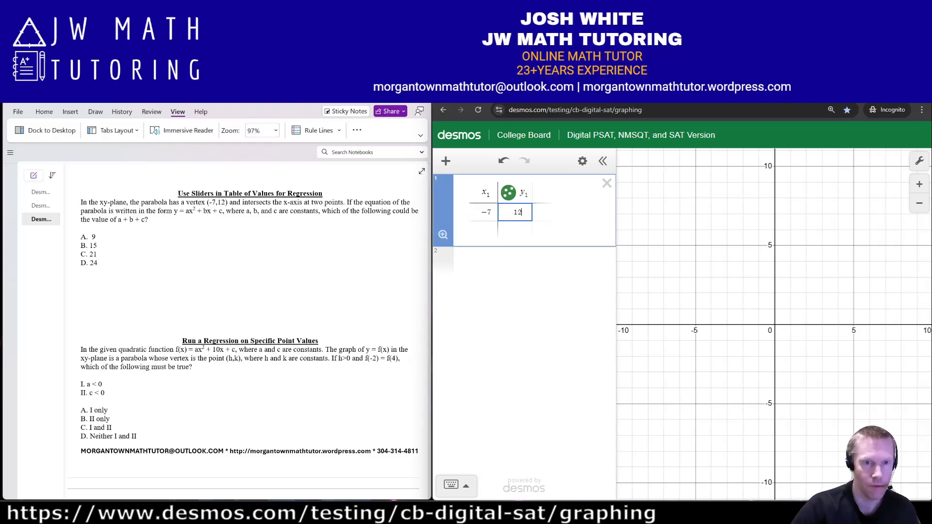
- Enter the quadratic regression y₁ ~ ax₁² + bx₁ + c in a new expression line below the table
left_click(490, 261)
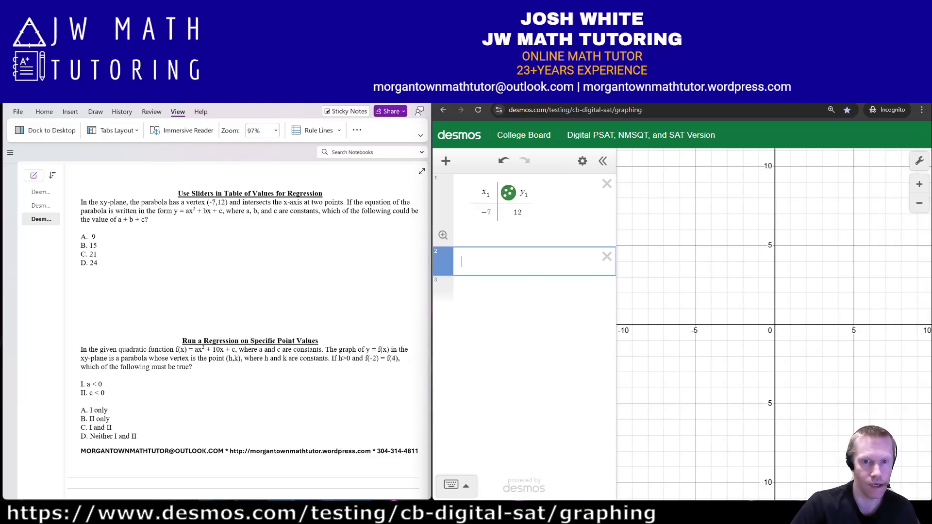
type("y1~ax")
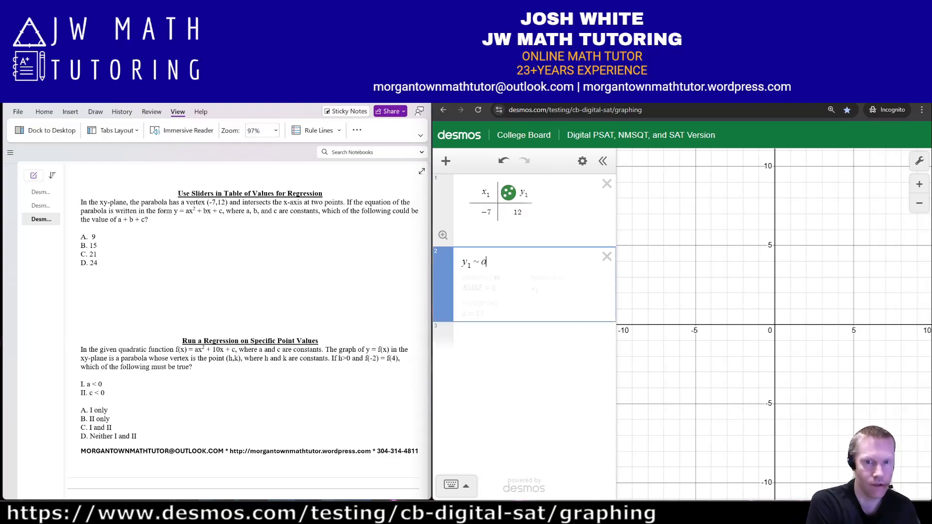
type("1^2")
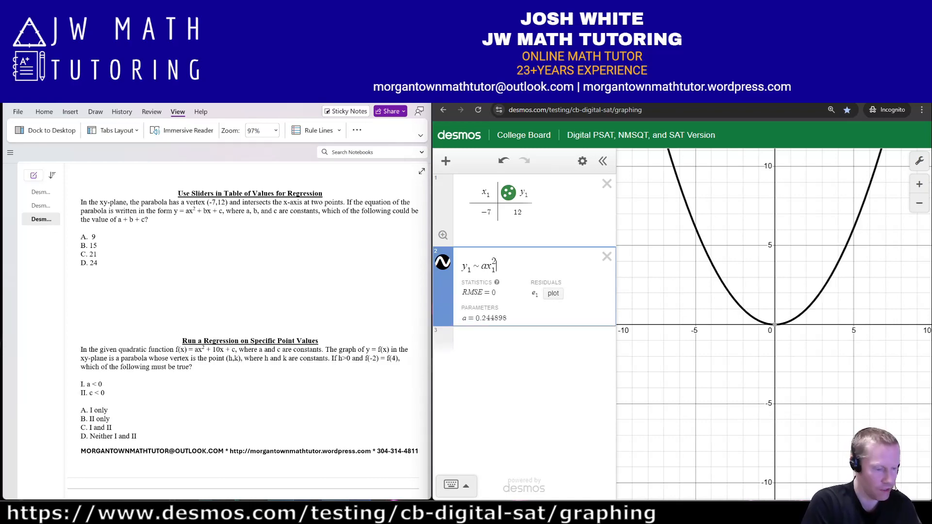
key("BackSpace")
type("21")
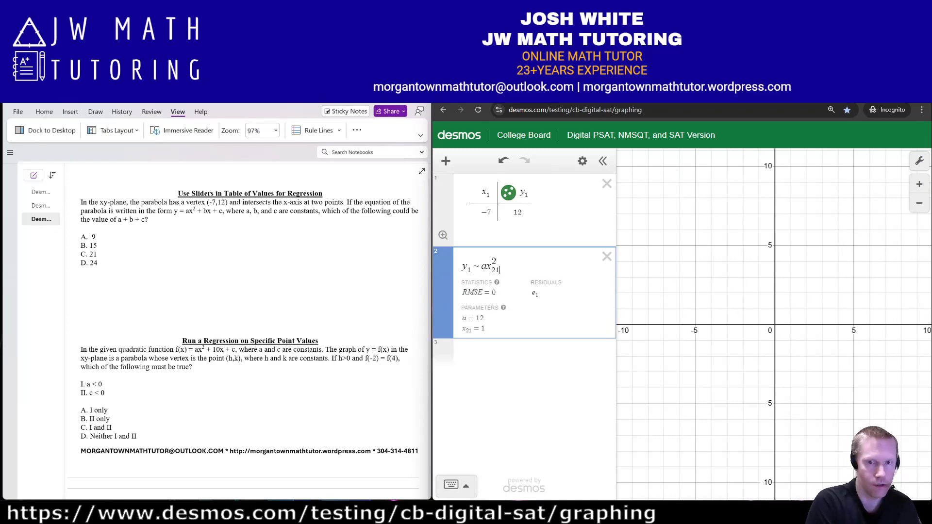
key("BackSpace")
type("+ b")
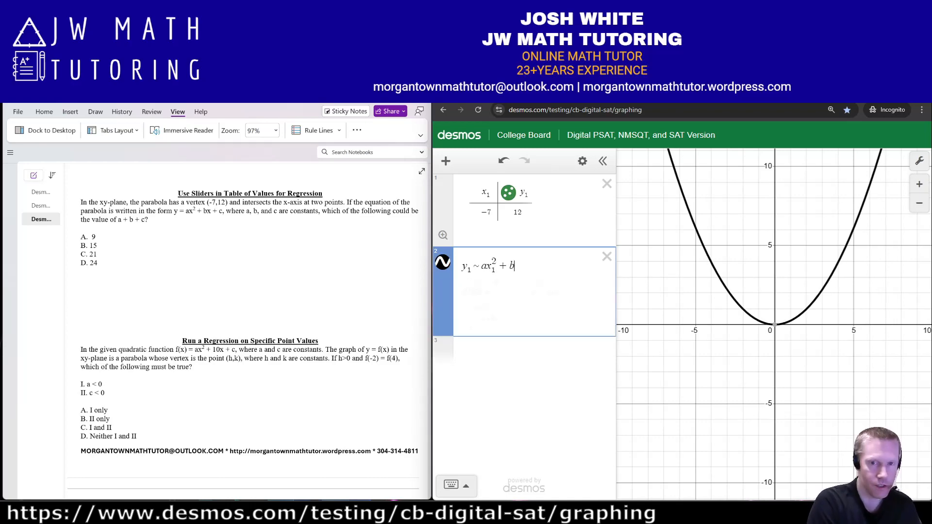
type("x_1 + c")
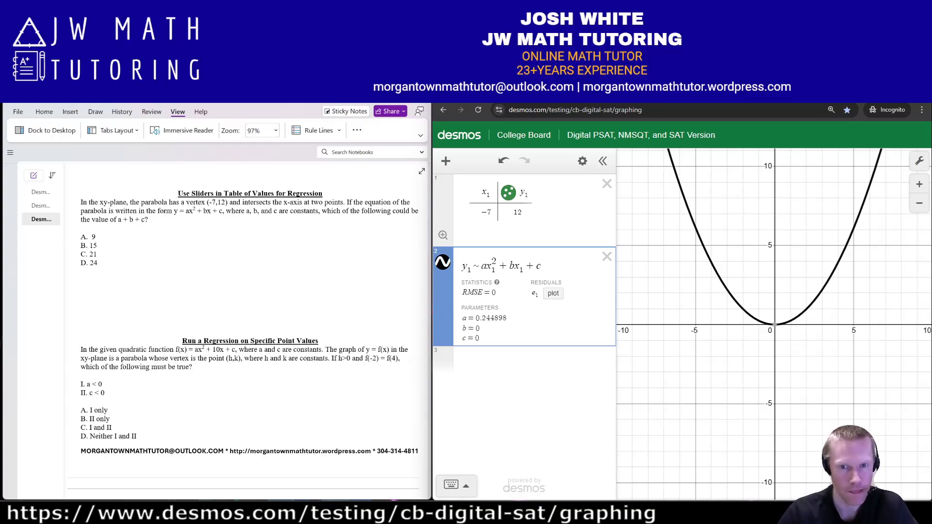
- Add table rows for the two x-intercepts with x₁ values −7 + d and −7 − d, each with y₁ = 0
key("Up")
key("Down")
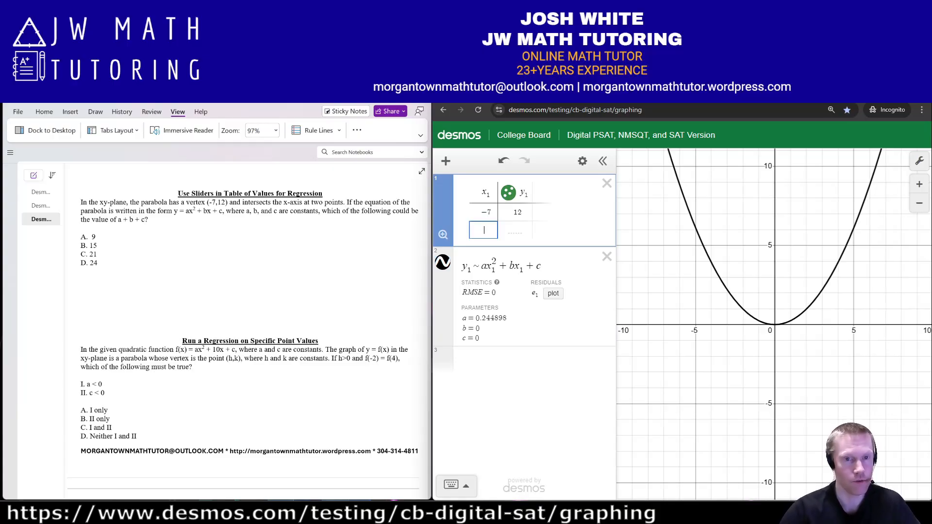
type("-7")
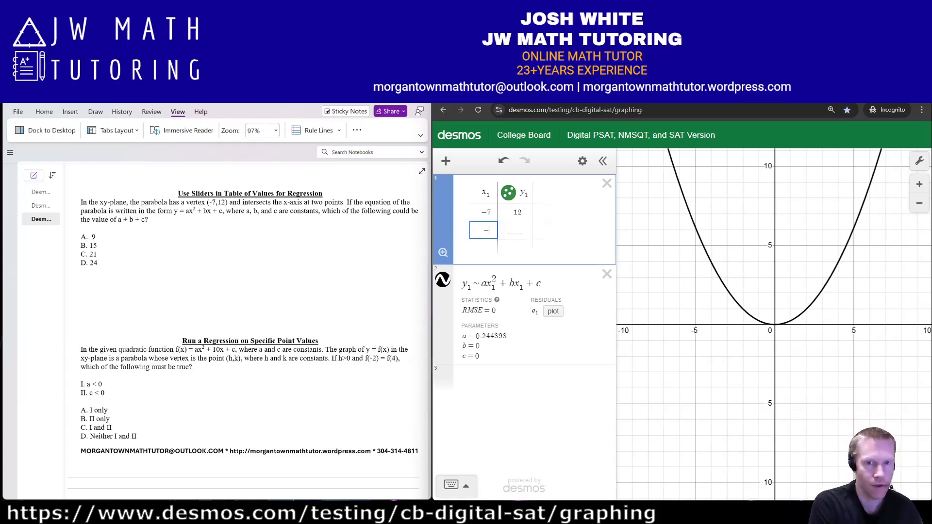
type("+")
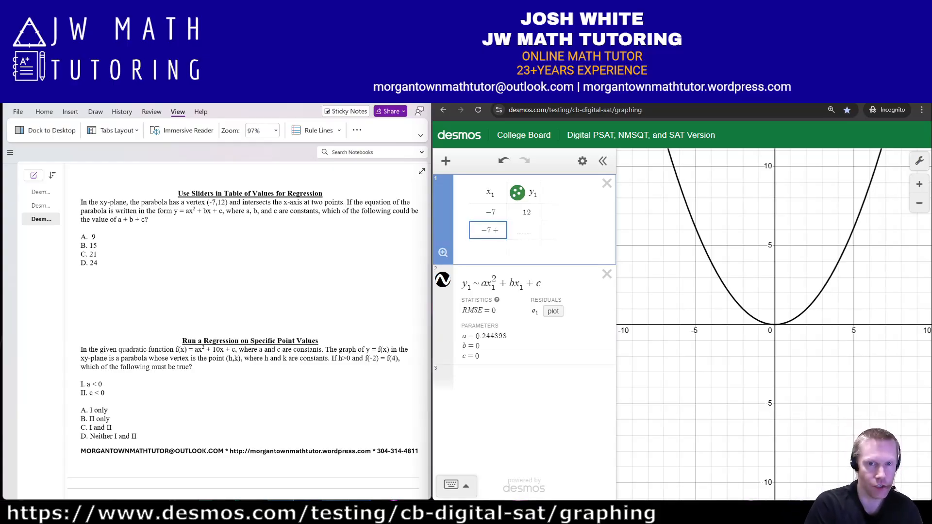
type("d")
key("Return")
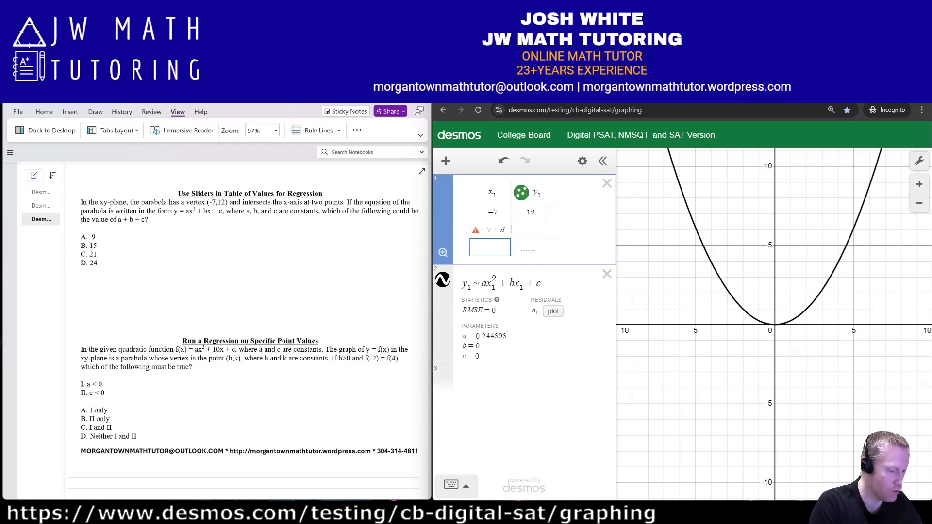
type("-7-d")
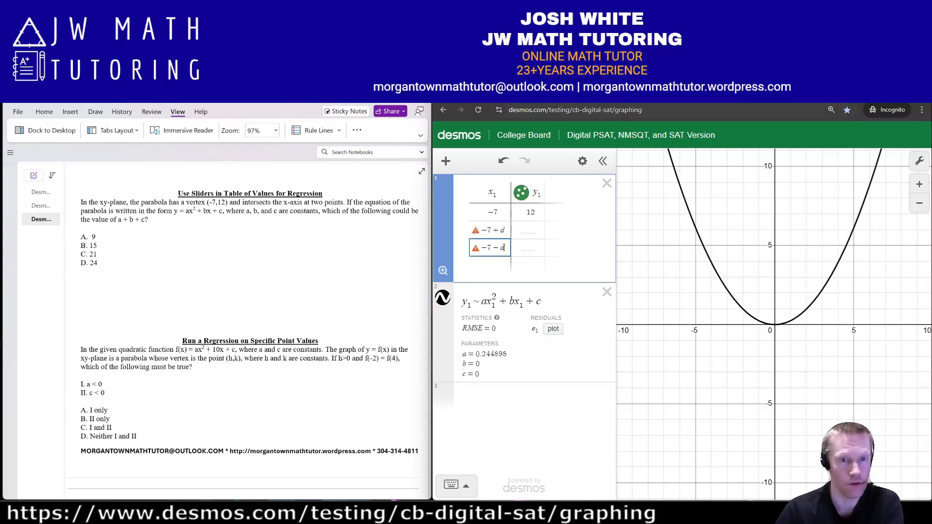
left_click(528, 230)
type("0")
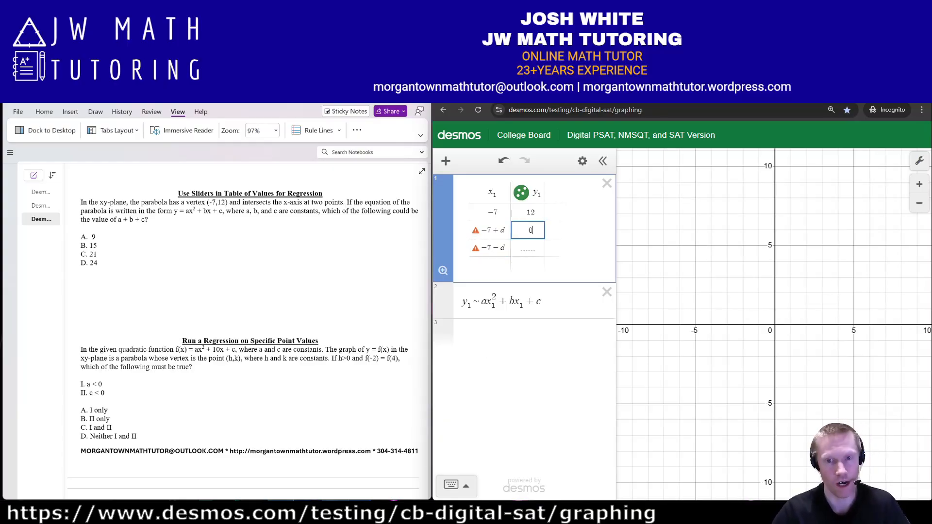
key("Down")
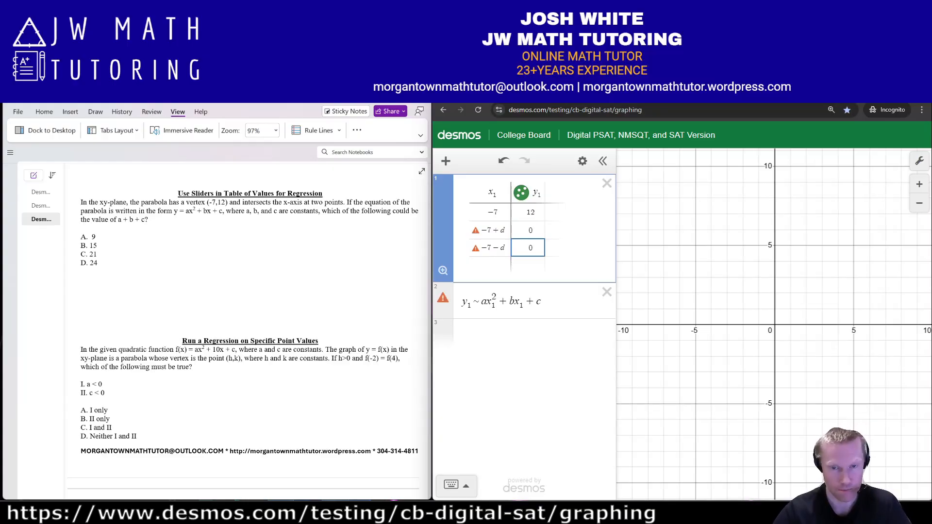
- Define d = 1 as a slider below the regression and bring the parabola's vertex into view
left_click(528, 333)
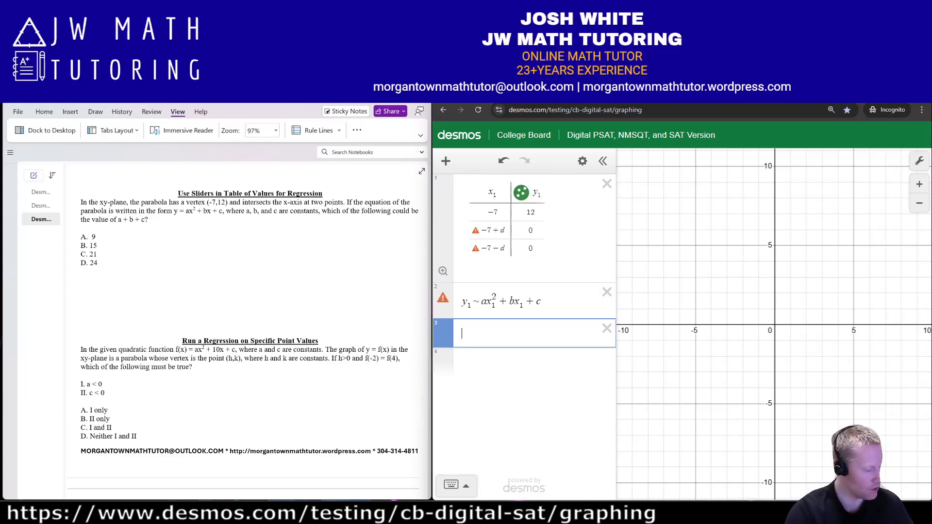
type("d=")
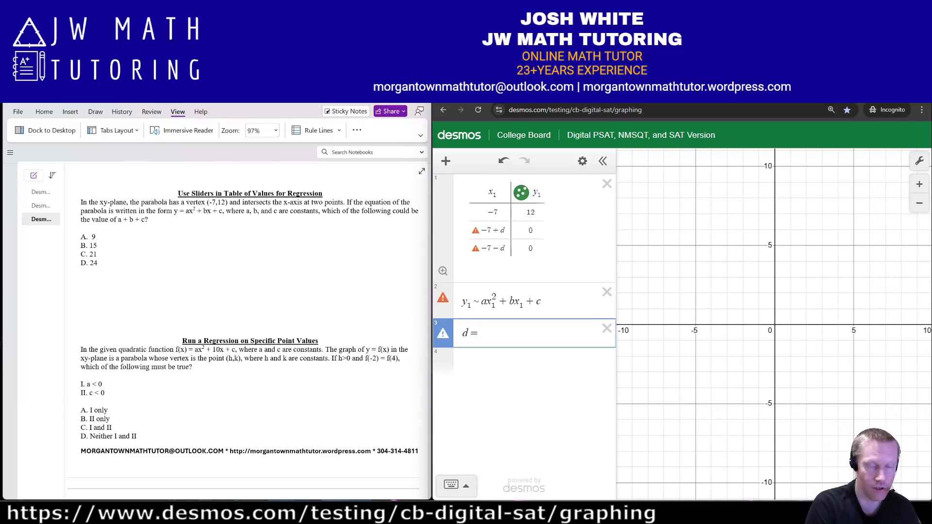
type("1")
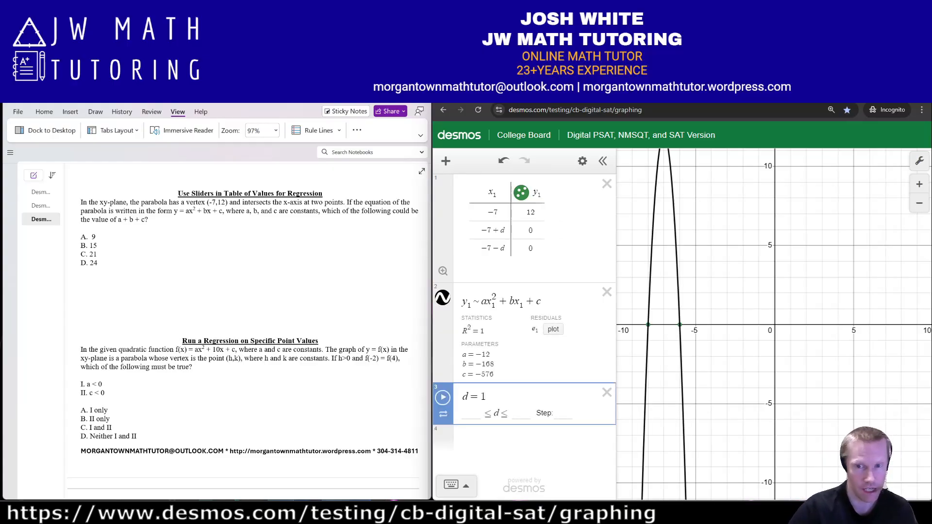
left_click_drag(747, 272, 753, 308)
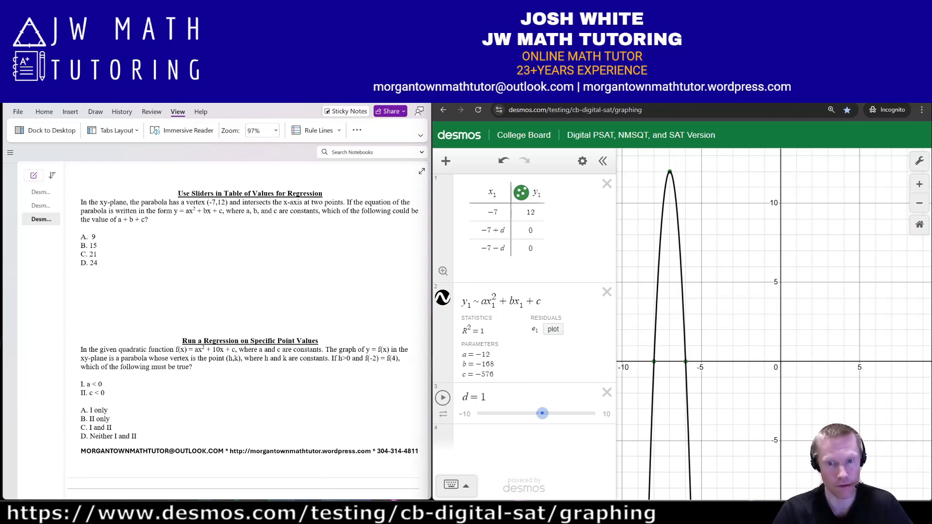
- Add the expression a + b + c below the slider and set d to 10 with its slider
left_click(505, 438)
type("a+b+c")
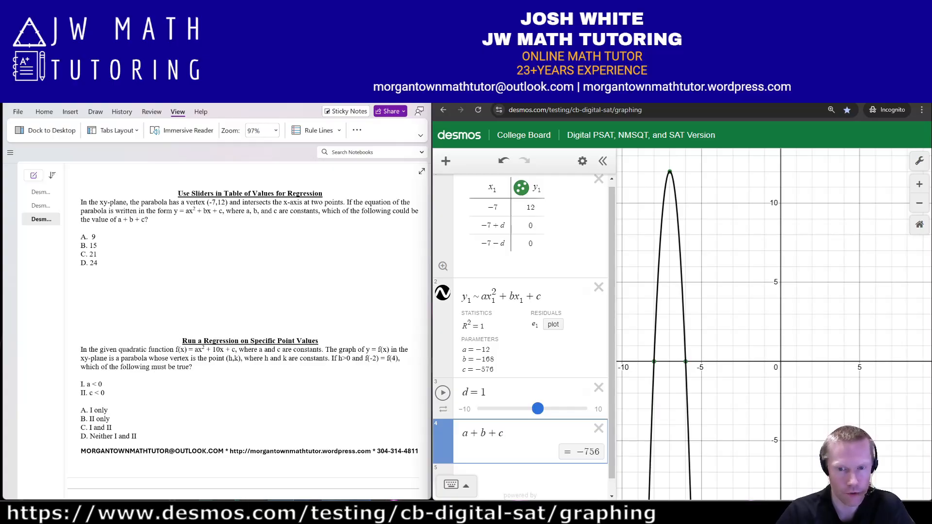
left_click_drag(538, 409, 586, 408)
left_click(919, 203)
left_click(919, 202)
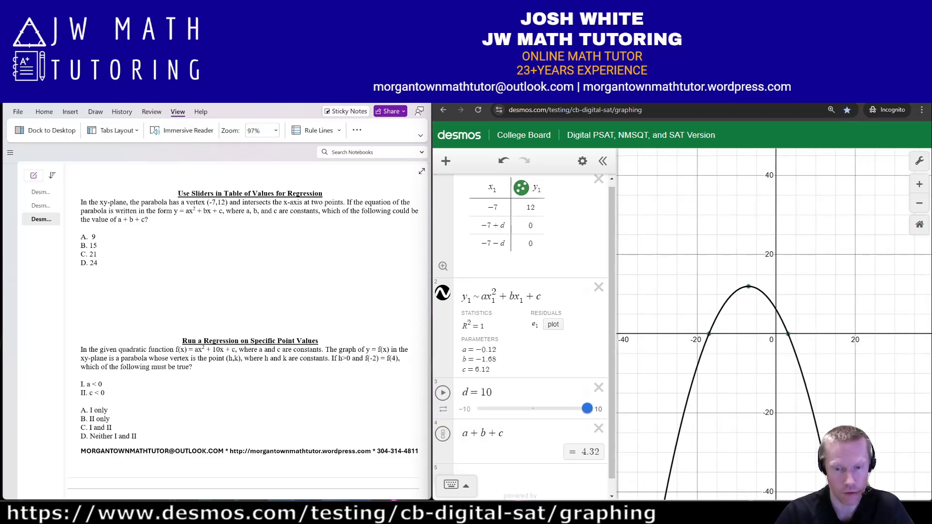
- Raise the upper limit of the d slider to 100
left_click(597, 409)
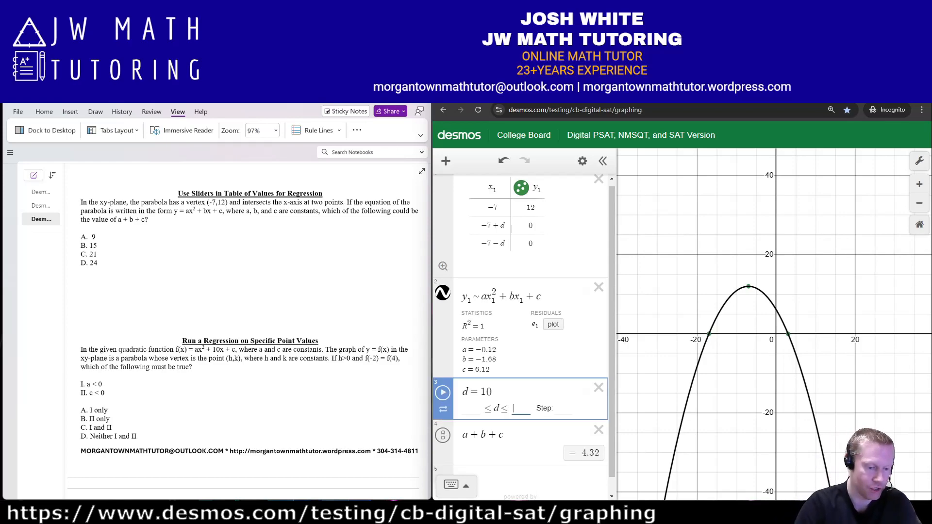
type("100")
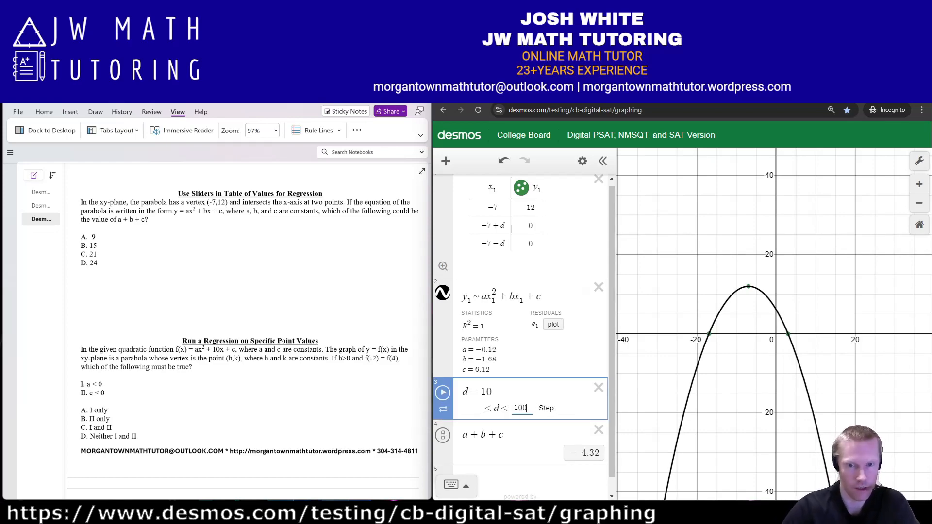
key("Tab")
key("Return")
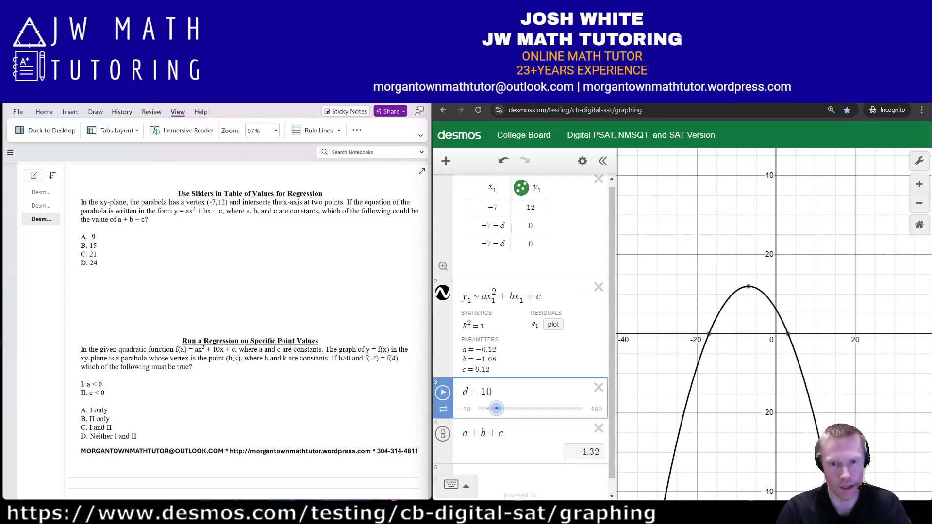
- Move the d slider to 16 and circle answer choice A on the OneNote worksheet
left_click_drag(496, 409, 503, 408)
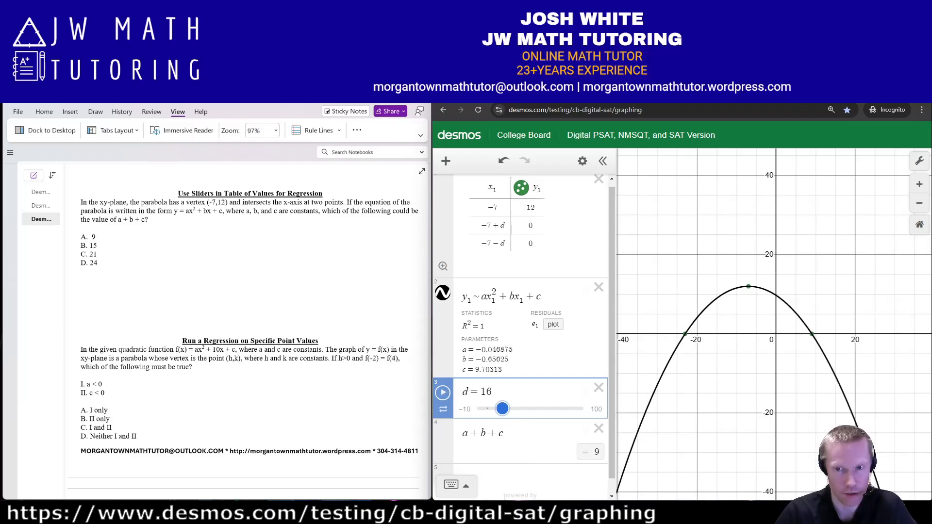
left_click_drag(502, 409, 502, 409)
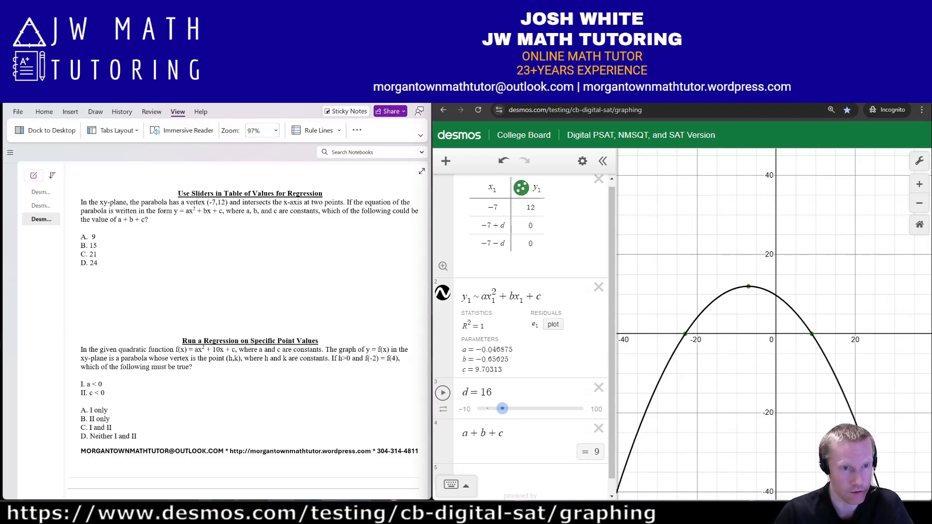
mouse_move(101, 229)
left_mouse_down()
mouse_move(81, 230)
mouse_move(100, 241)
mouse_move(103, 229)
left_mouse_up()
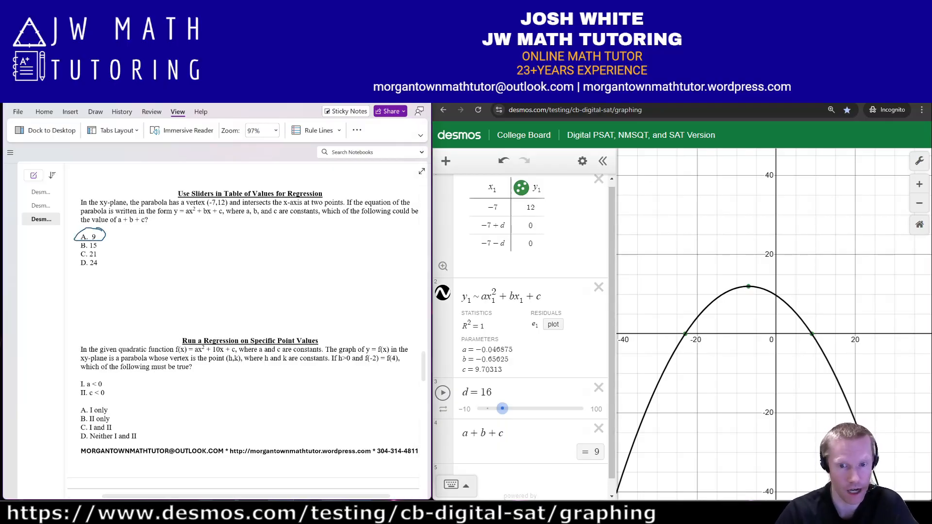
- Examine a + b + c for other values of d, raising the slider's limit to 1000 and trying 92, 570 and 20
left_click_drag(502, 408, 575, 408)
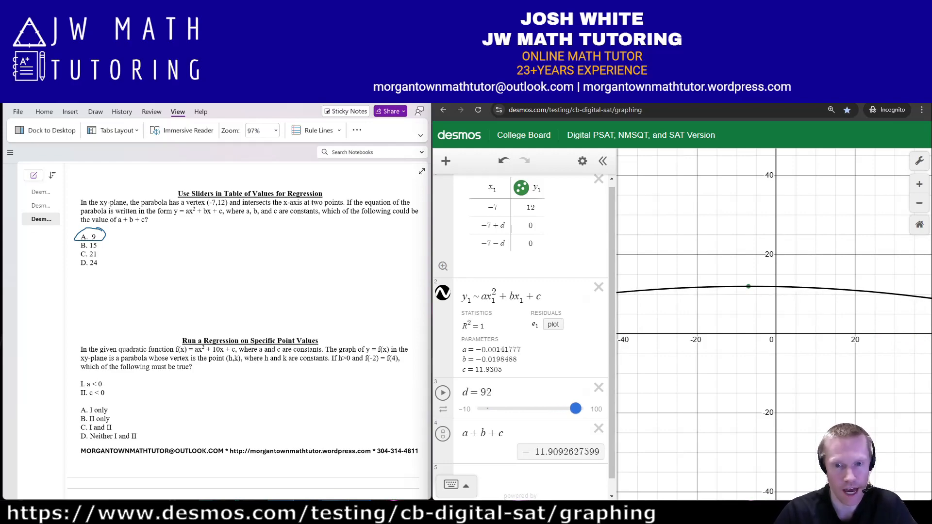
left_click(596, 409)
type("1000")
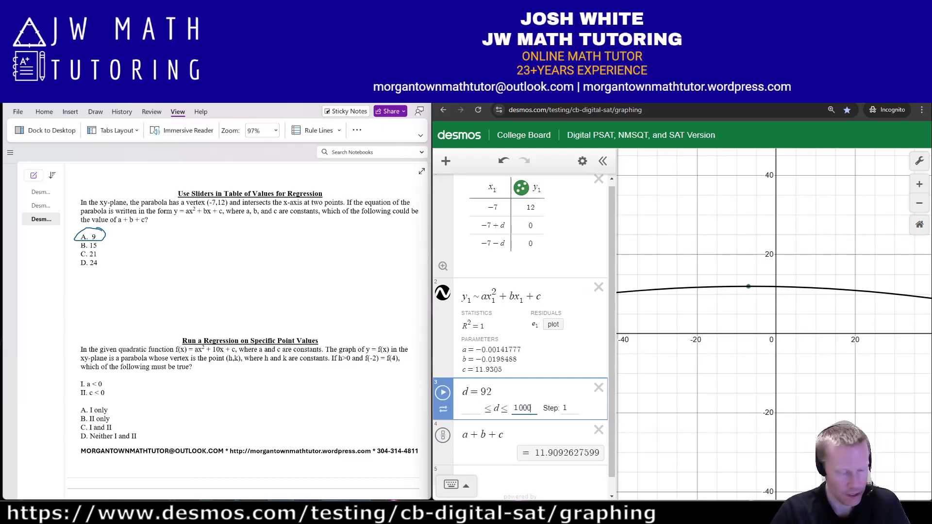
key("Return")
left_click_drag(488, 408, 536, 408)
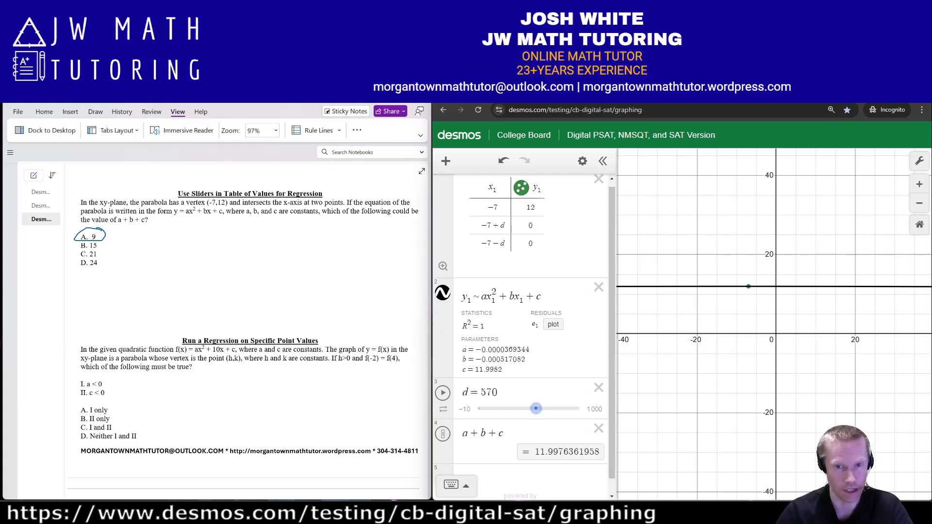
left_click_drag(536, 409, 479, 408)
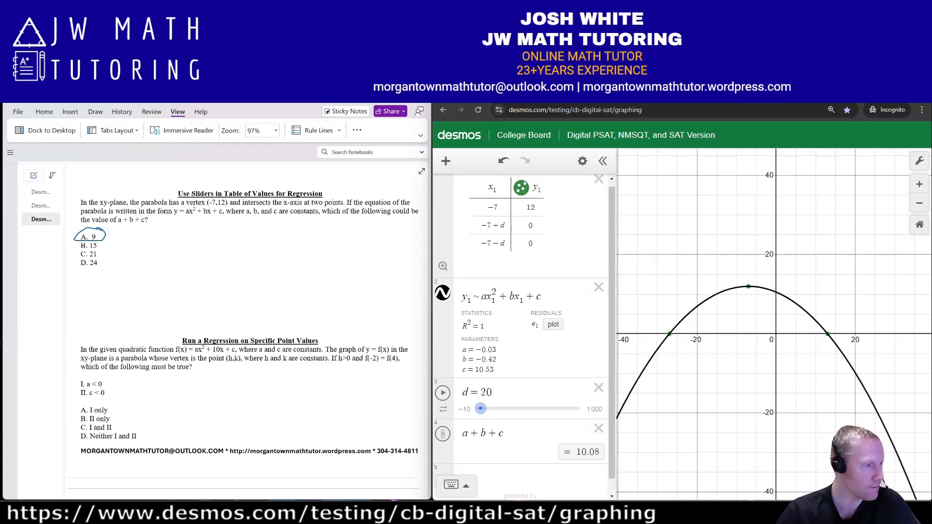
- Switch to the PDF guide's slider regression section and clear all expressions from the Desmos graph
key("alt+Tab")
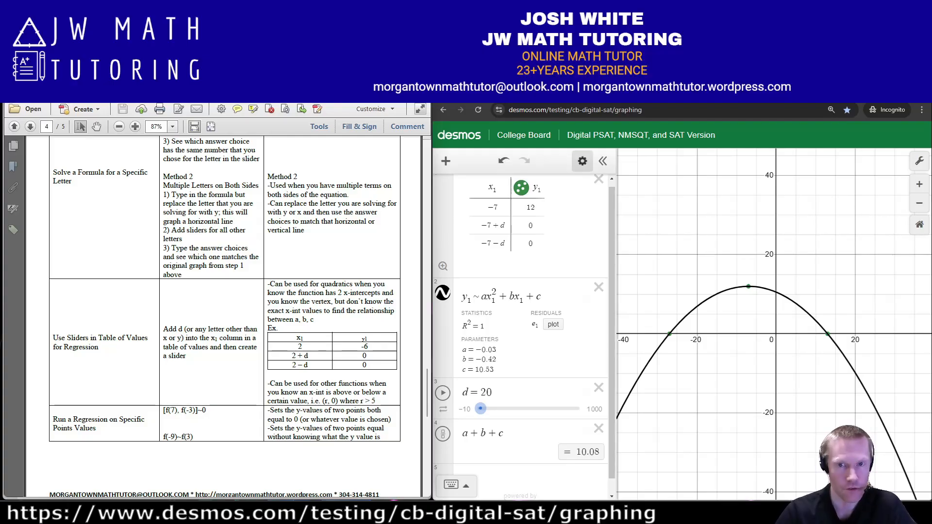
left_click(582, 160)
left_click(462, 160)
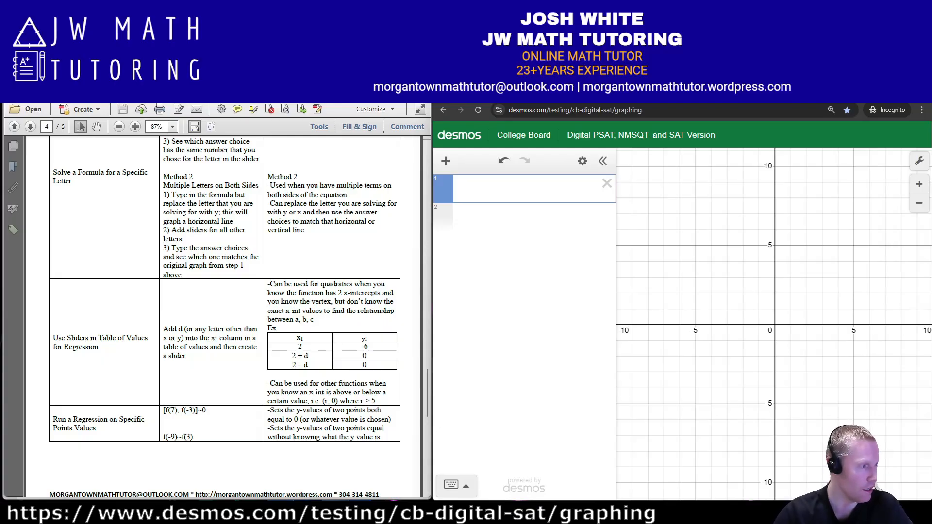
- Switch back to OneNote and bring the "Run a Regression on Specific Point Values" problem into view
key("alt+Tab")
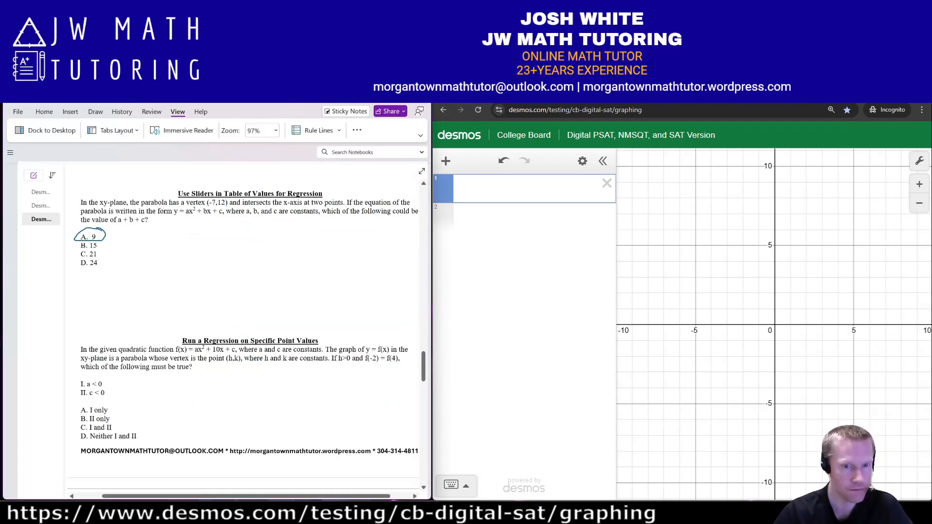
scroll(242, 330, "down", 2)
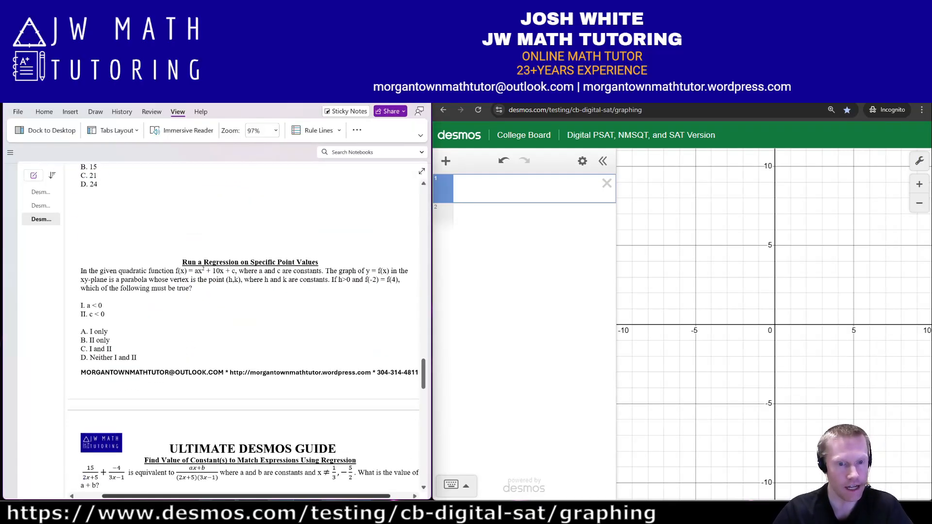
scroll(243, 330, "right", 1)
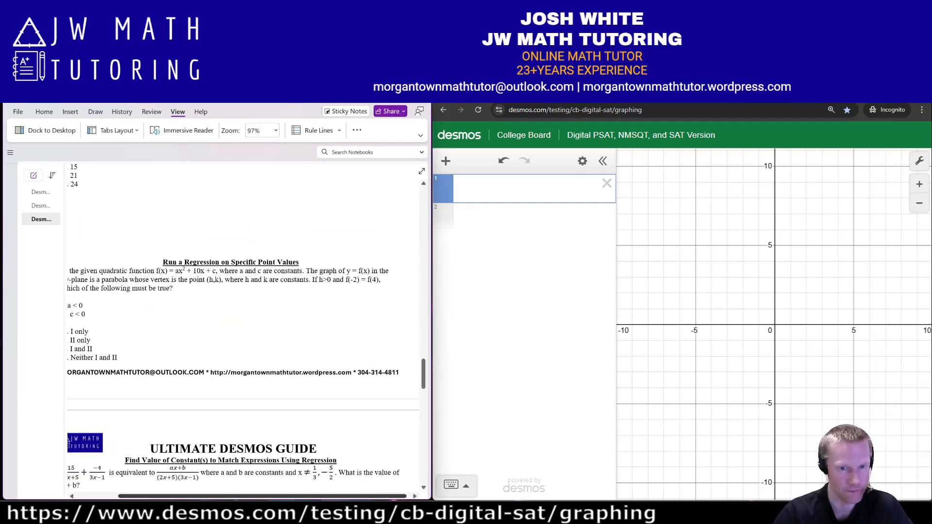
scroll(240, 331, "left", 2)
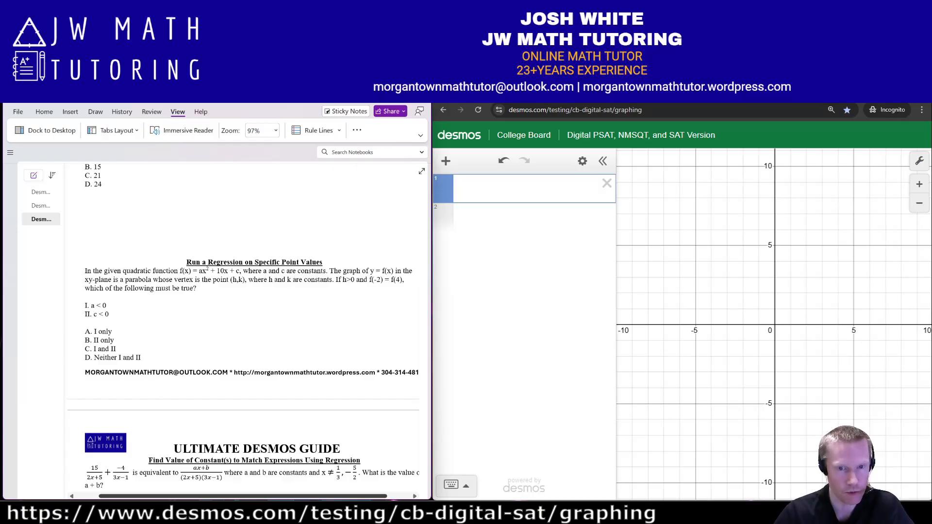
- Enter the quadratic function f(x) = ax^2 + 10x + c in the first expression line
left_click(462, 188)
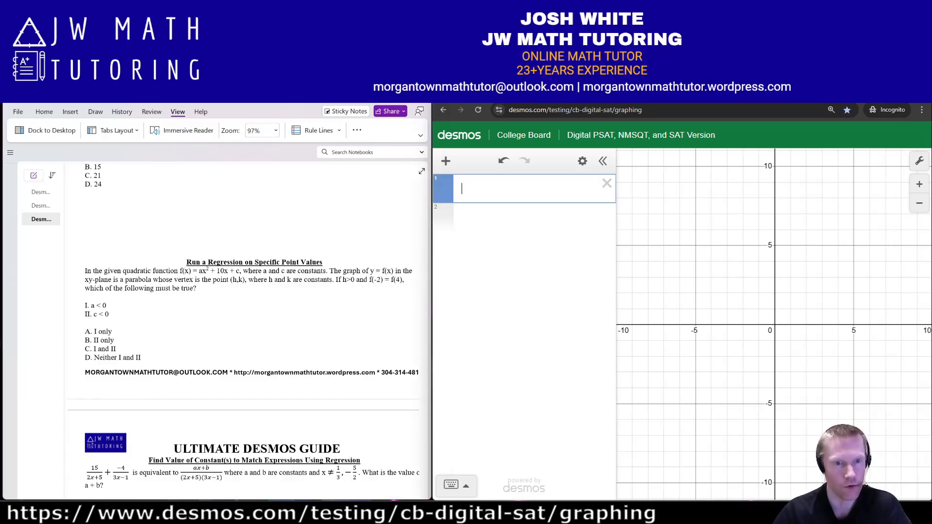
type("f(x)")
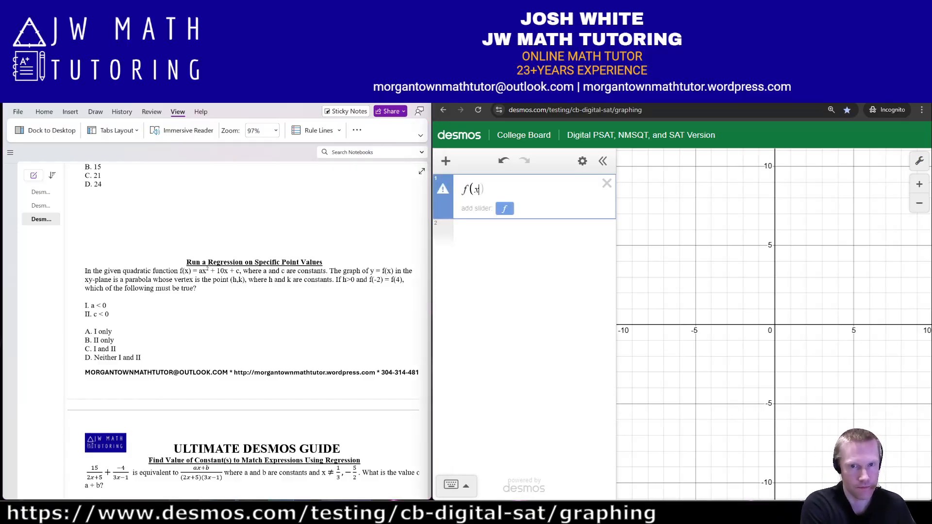
type("=ax^@")
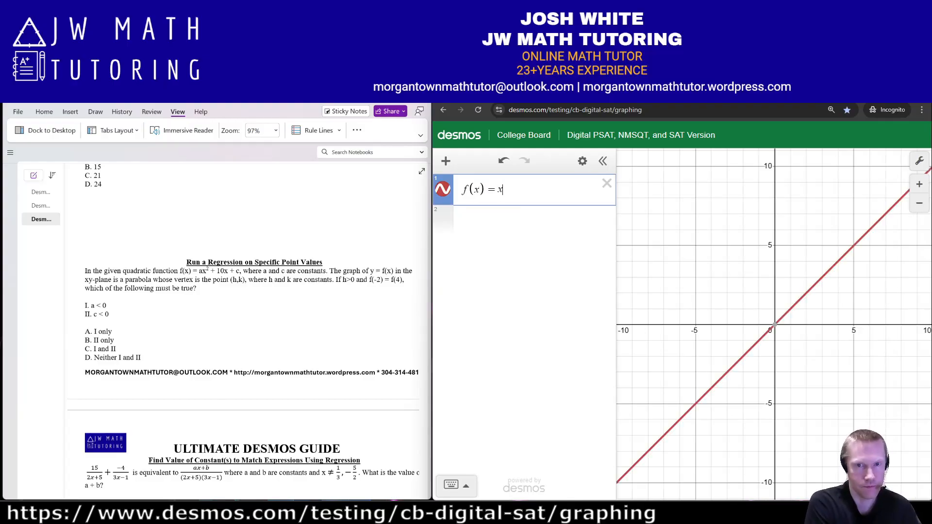
key("BackSpace")
type("2")
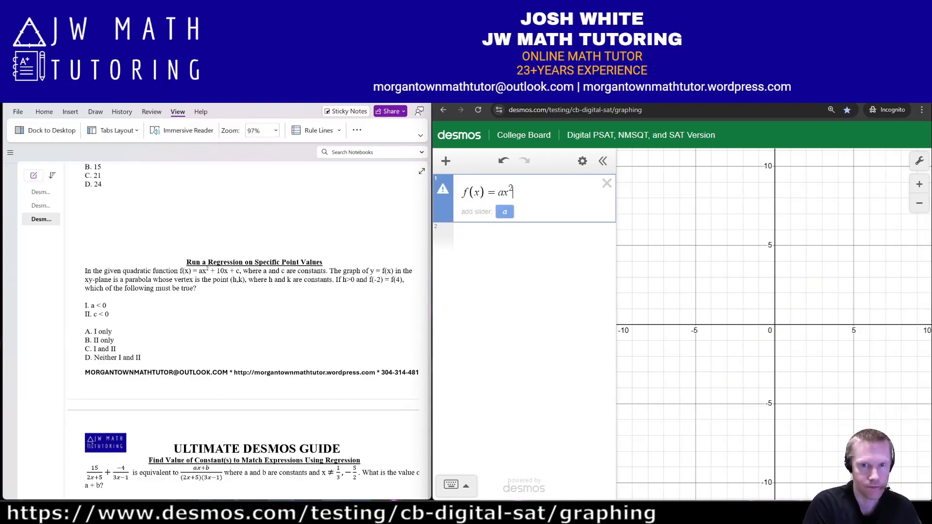
key("Right")
type("+ 10x + c")
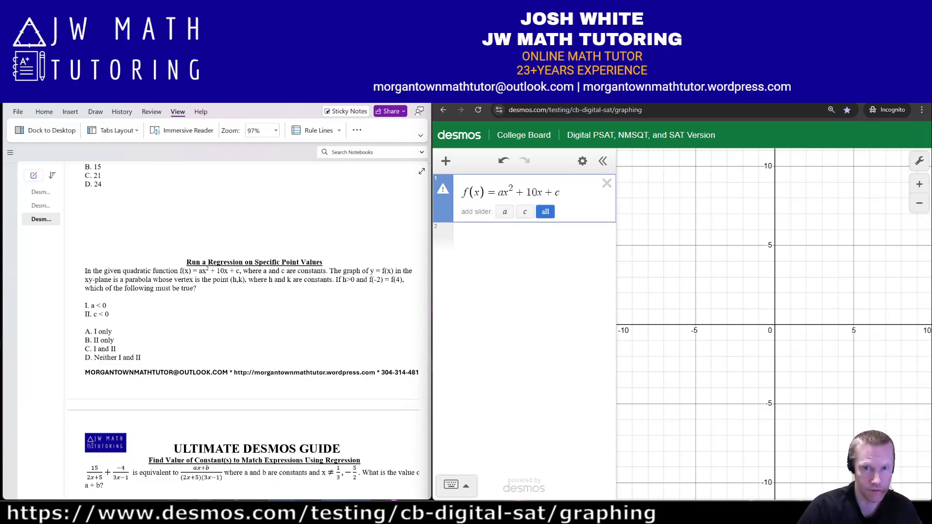
- Run the regression f(-2) ~ f(4) on a new expression line and show the coordinates of the parabola's vertex
key("Return")
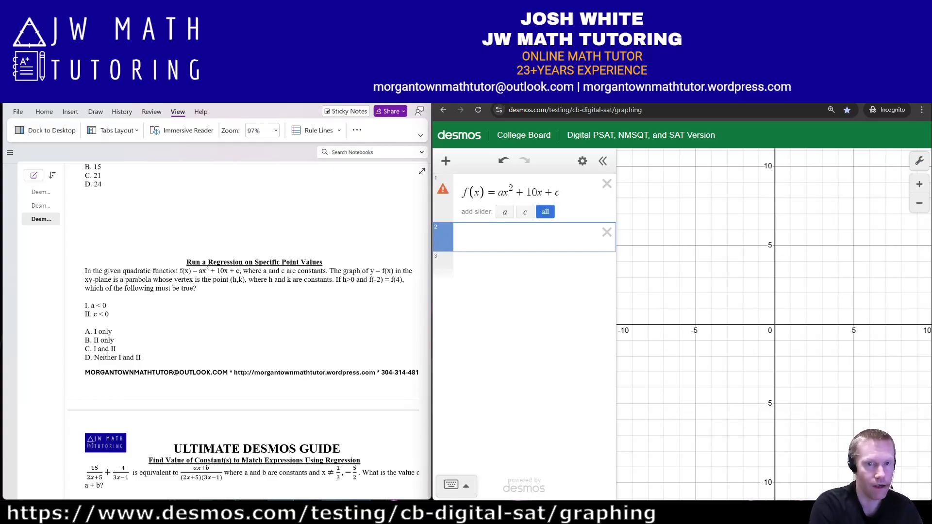
type("f(-2)~")
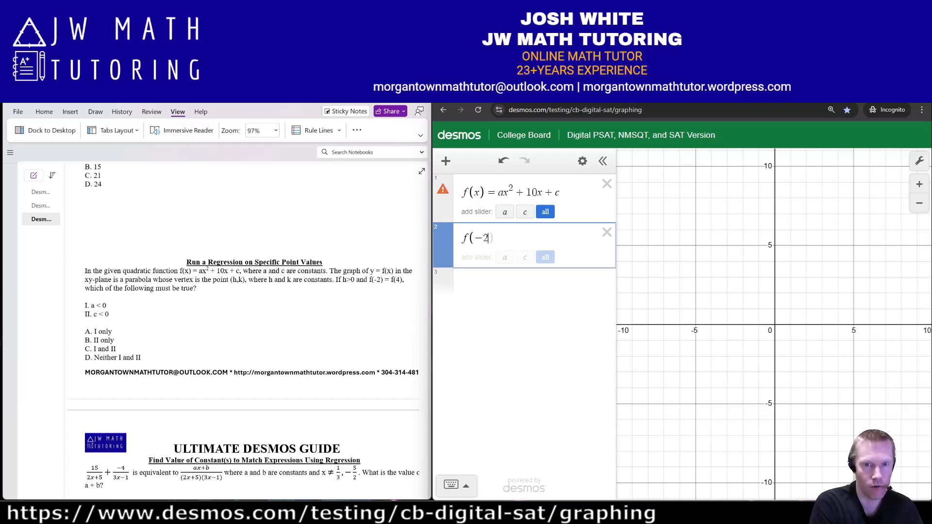
type("f(4)")
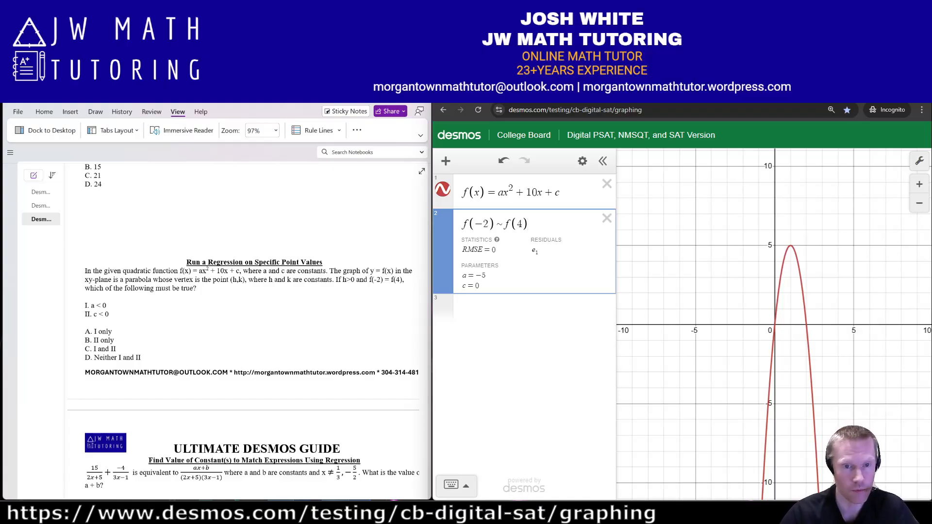
left_click(790, 246)
left_click(790, 245)
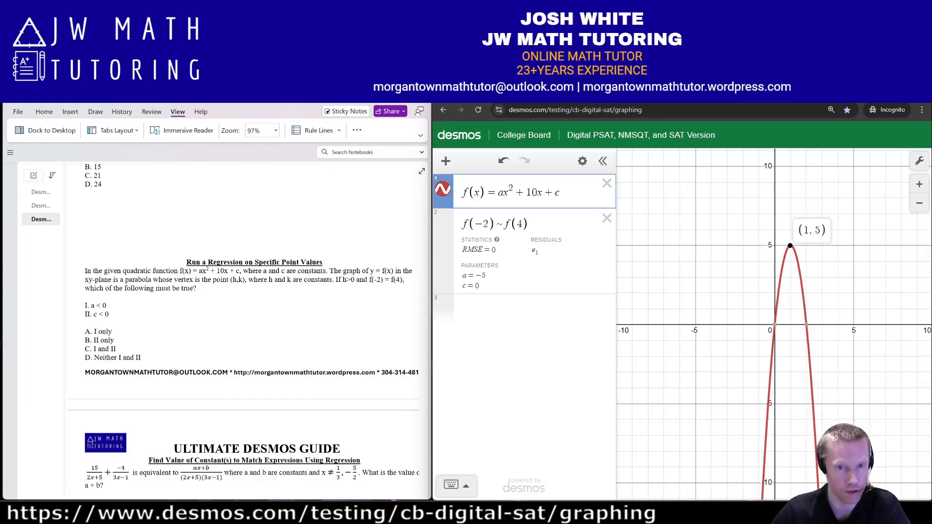
- On the OneNote worksheet, check off h>0 and statement I, then cross out statement II and answer choices B and C
left_click_drag(344, 290, 357, 281)
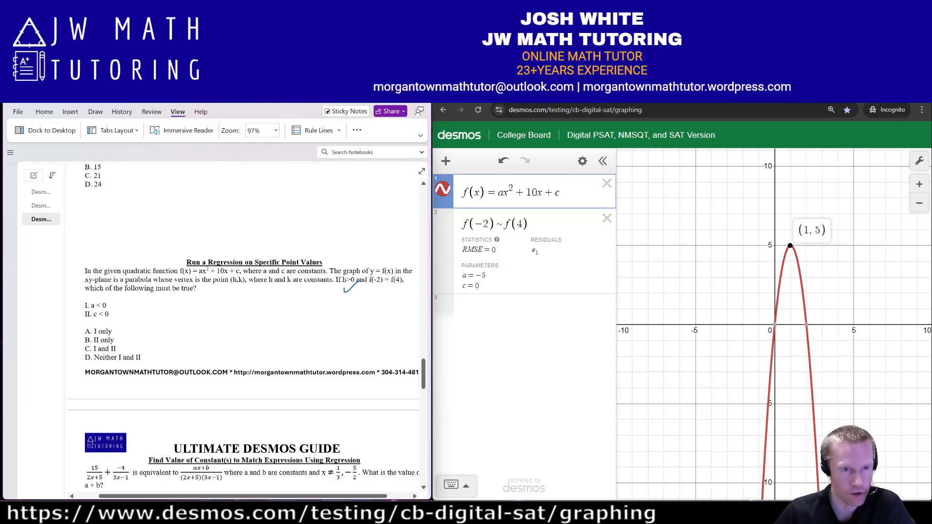
left_click_drag(113, 305, 132, 294)
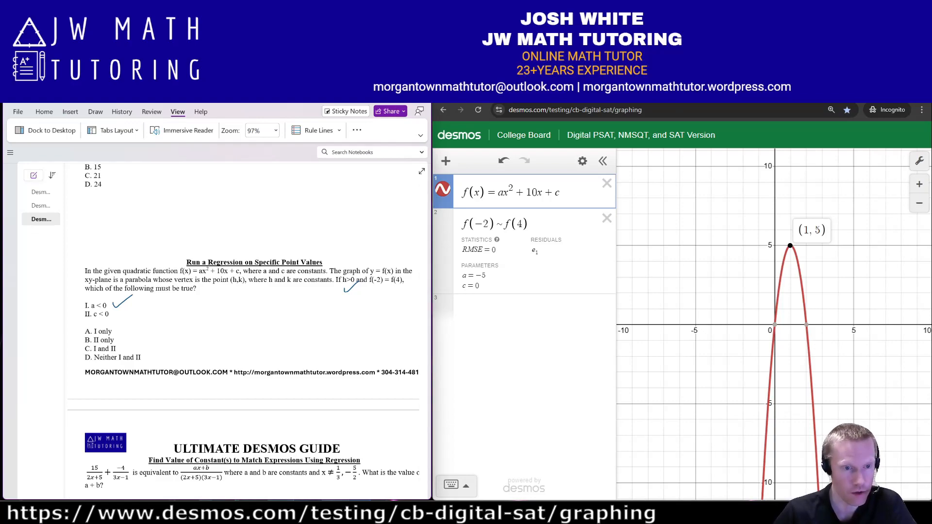
left_click_drag(86, 314, 122, 311)
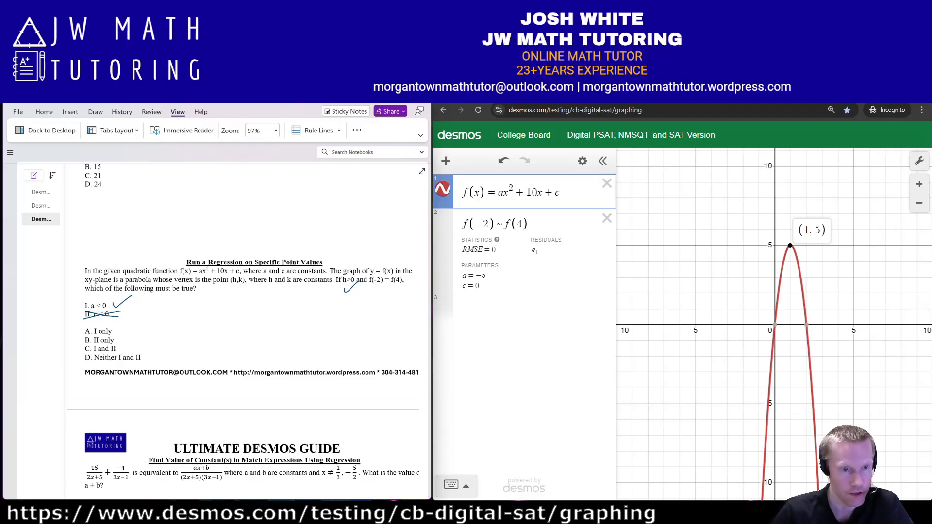
left_click_drag(85, 341, 124, 347)
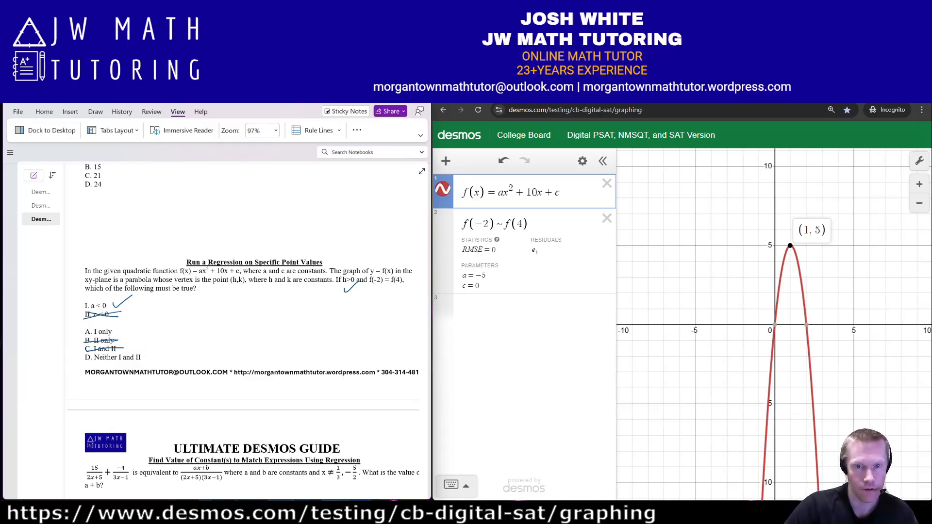
- Rewrite the Desmos regression as [f(-2),f(4)] ~ 0 and inspect the peak of the resulting parabola
left_click(462, 224)
type("[")
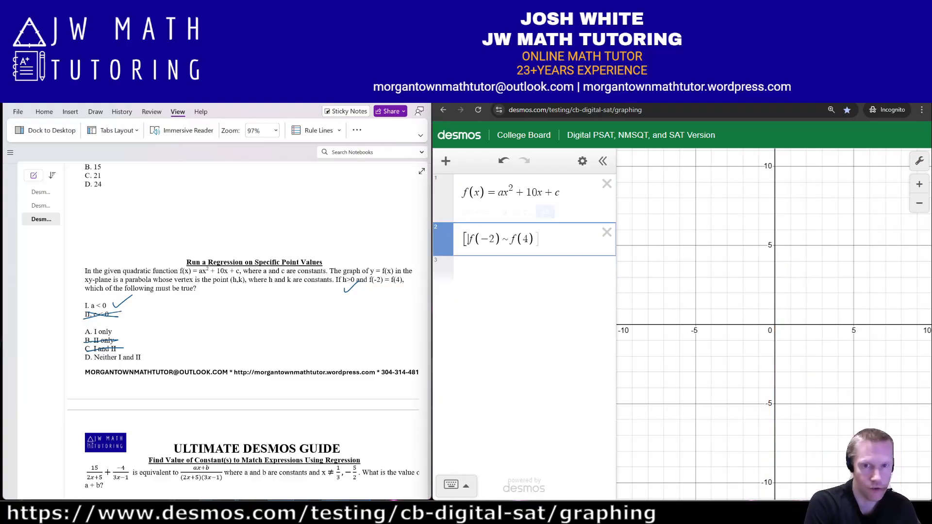
key("Delete")
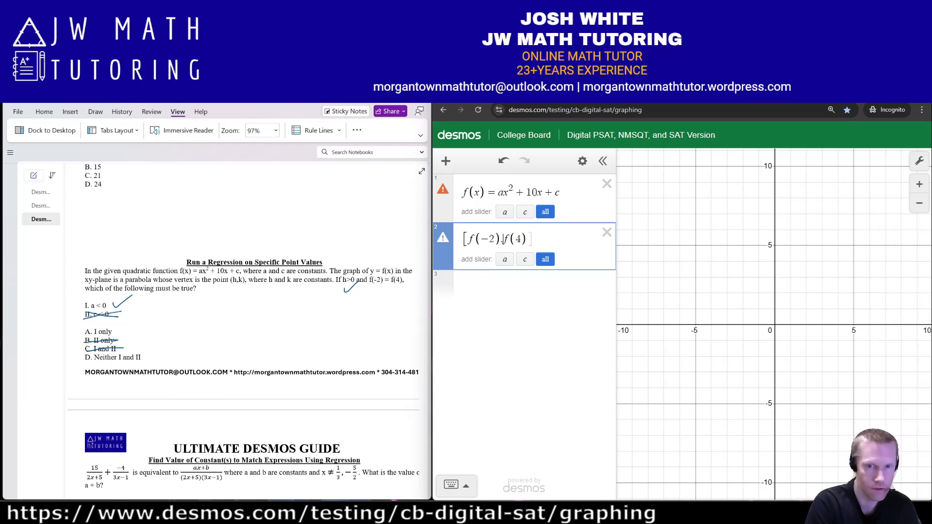
key("Right")
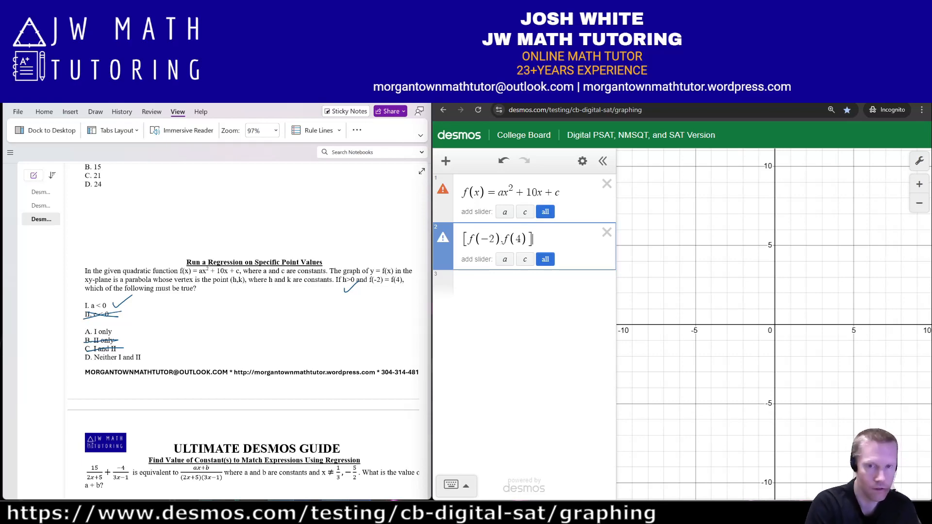
left_click(502, 238)
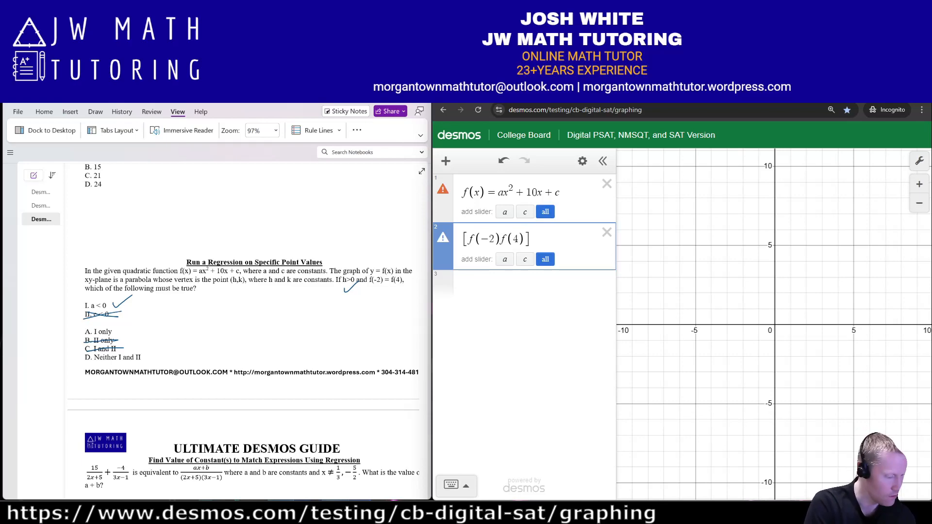
type(",")
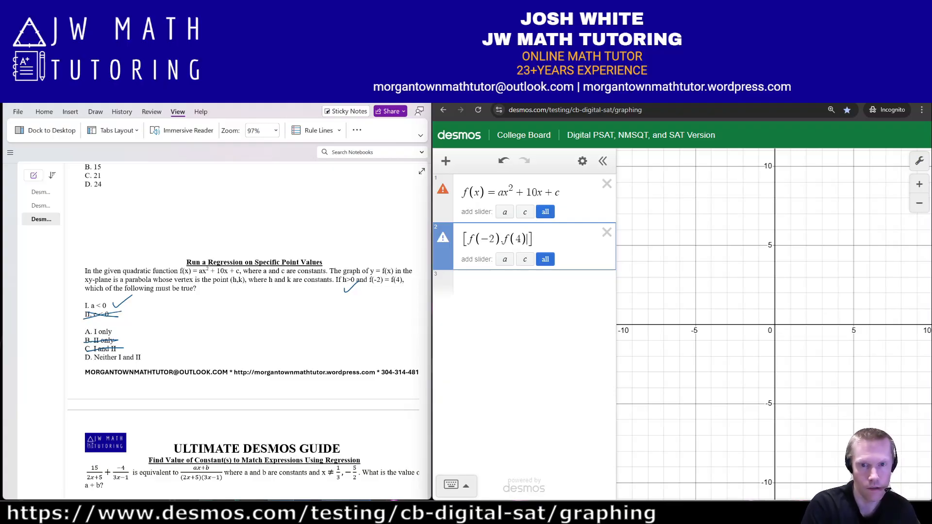
type("~")
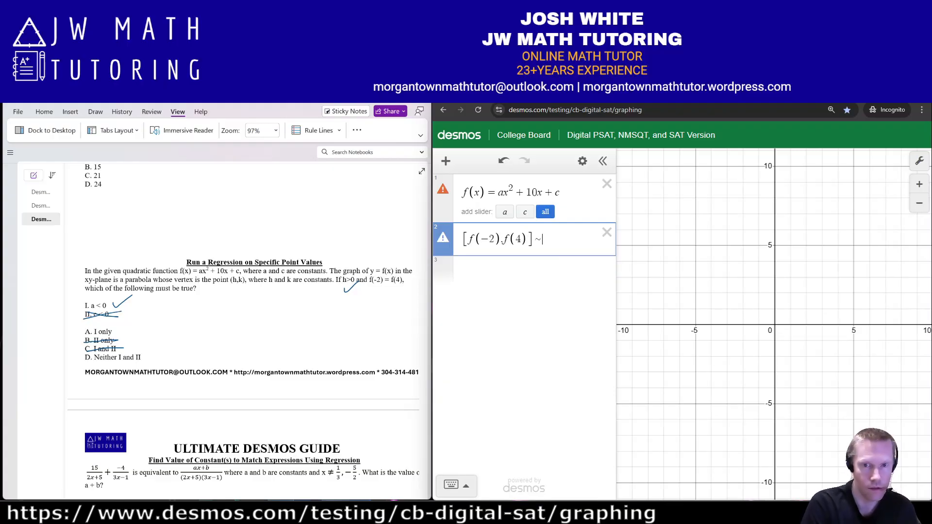
type("0")
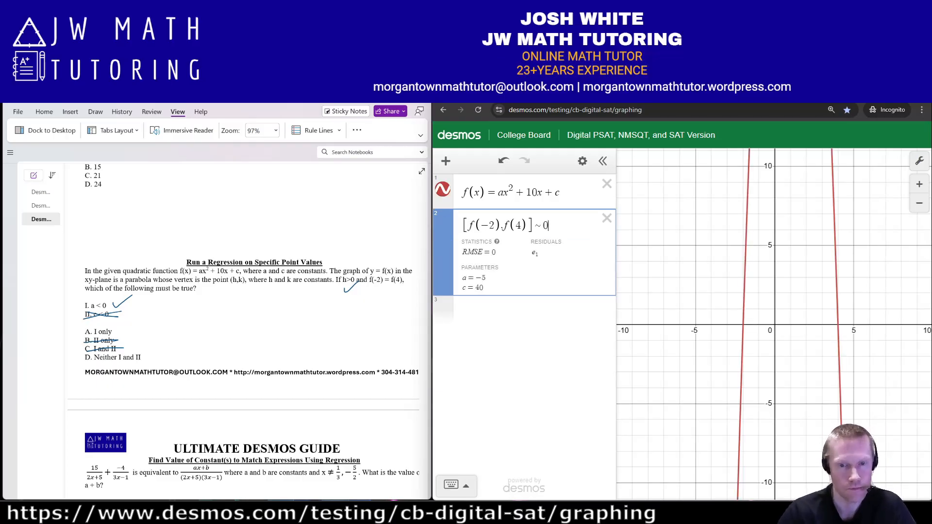
left_click(836, 270)
left_click(918, 203)
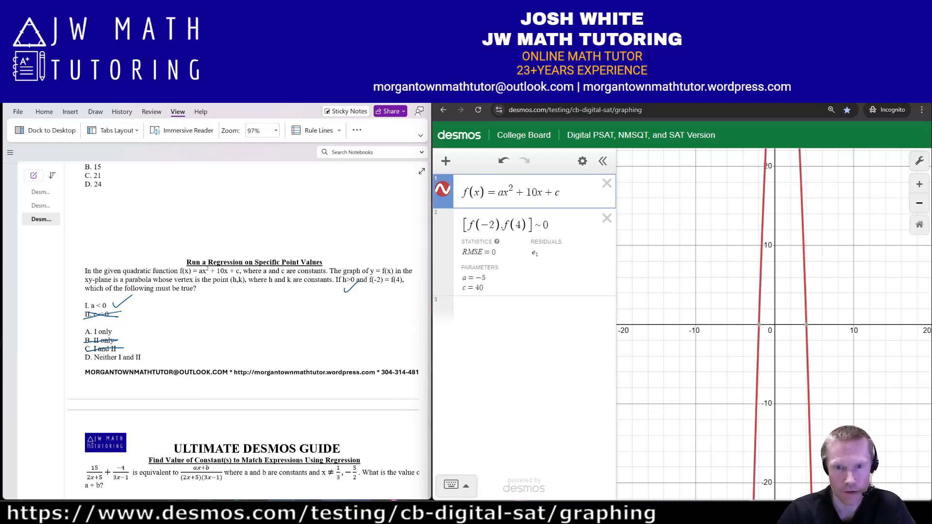
left_click(919, 203)
left_click_drag(738, 216, 729, 272)
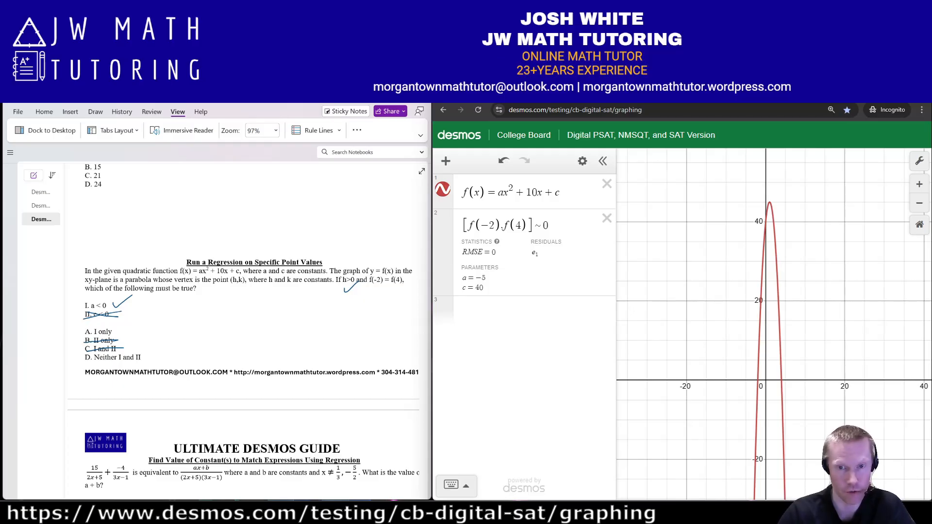
- Try the positive regression targets 10, 20, 40, 60, 70 and 80 to compare the resulting a and c parameters
left_click_drag(550, 226, 543, 226)
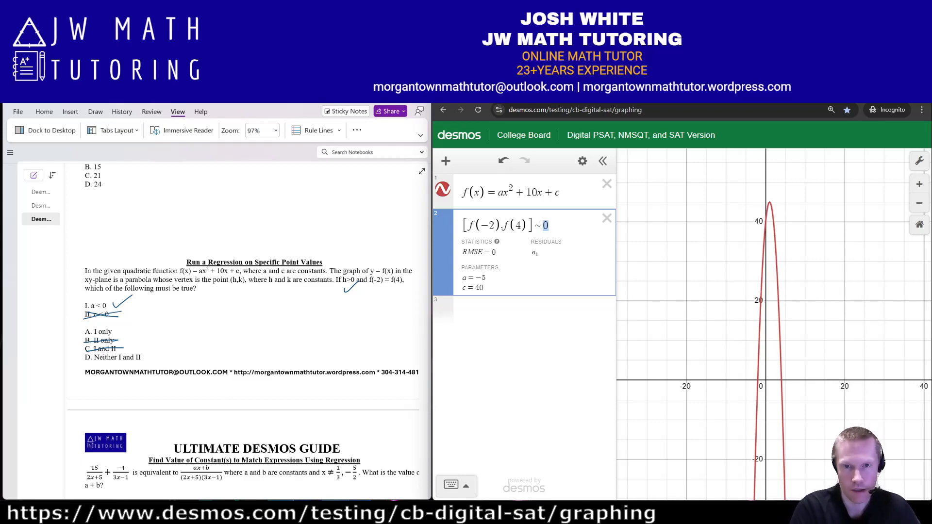
type("10")
key("BackSpace")
key("BackSpace")
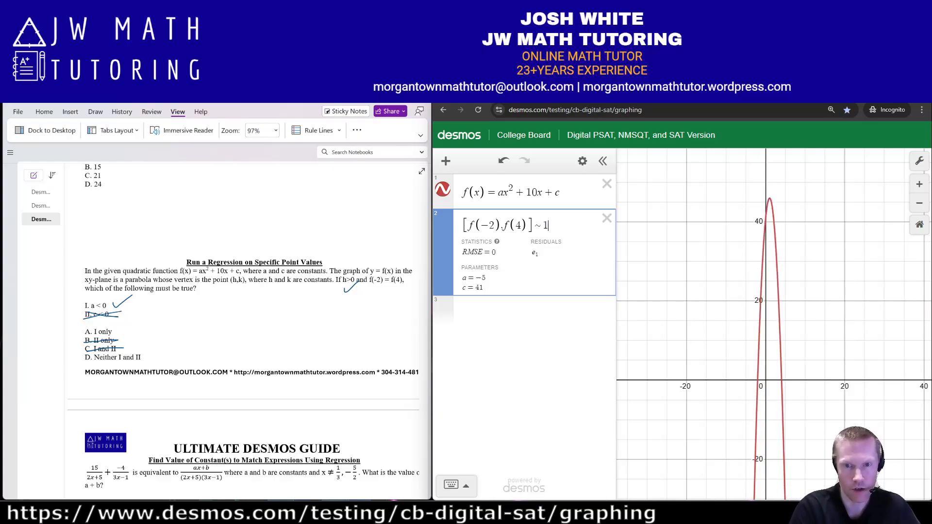
type("20")
key("BackSpace")
key("BackSpace")
type("40")
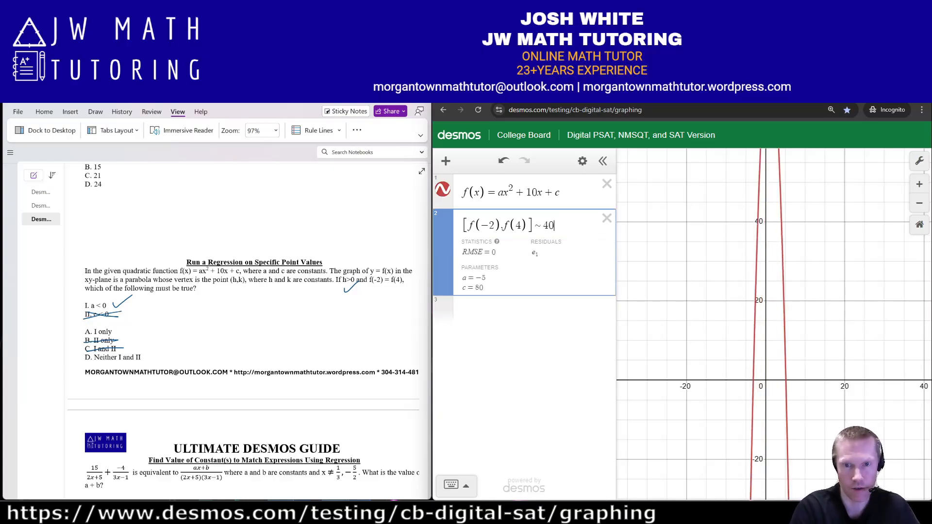
key("BackSpace")
key("BackSpace")
type("60")
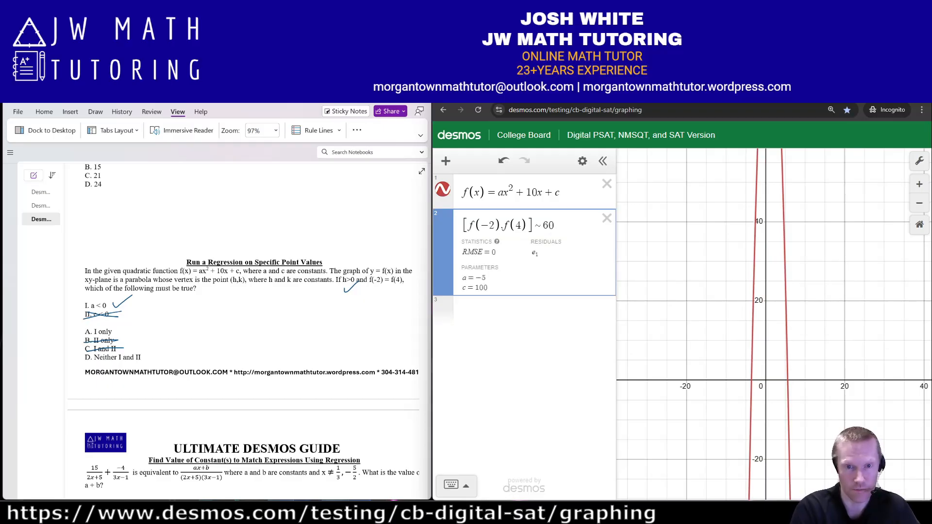
key("BackSpace")
key("BackSpace")
type("70")
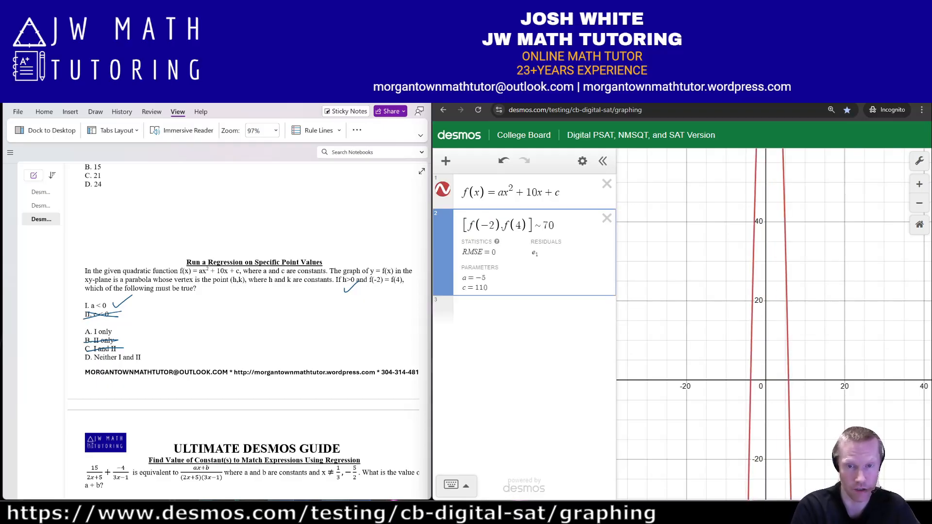
key("BackSpace")
key("BackSpace")
type("80")
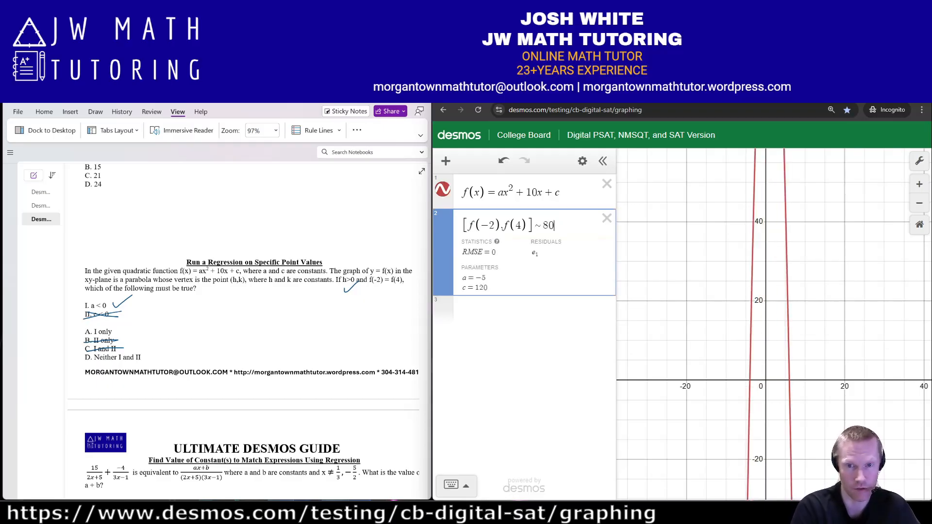
- Test the negative regression targets -5 and -2, and finally set the target to -100
key("BackSpace")
key("BackSpace")
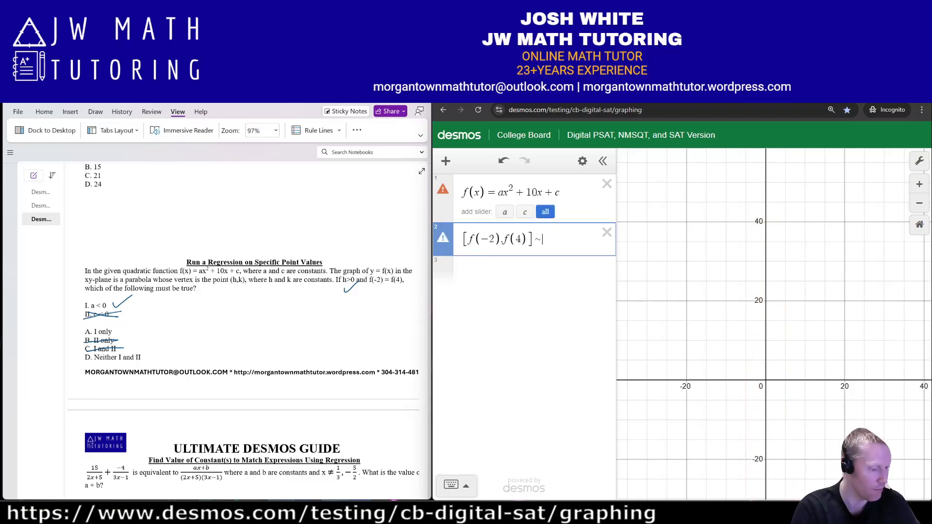
type("-5")
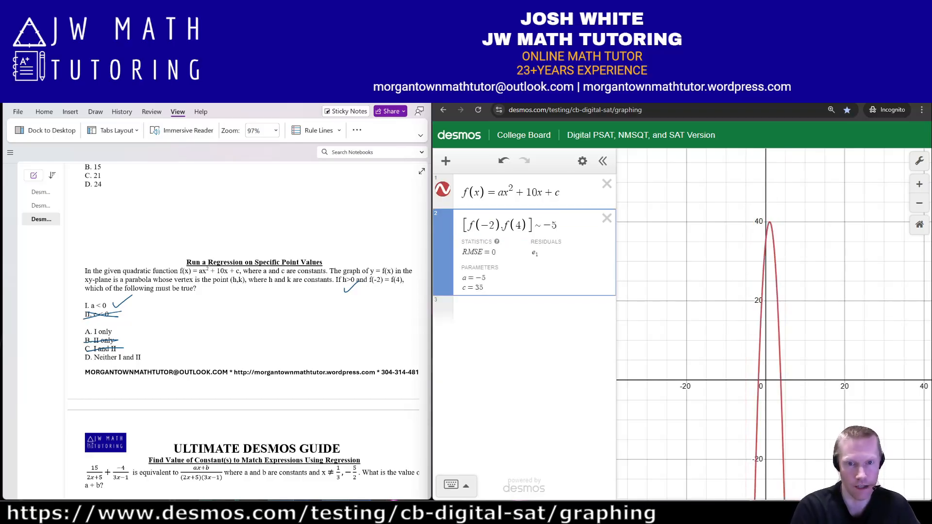
key("BackSpace")
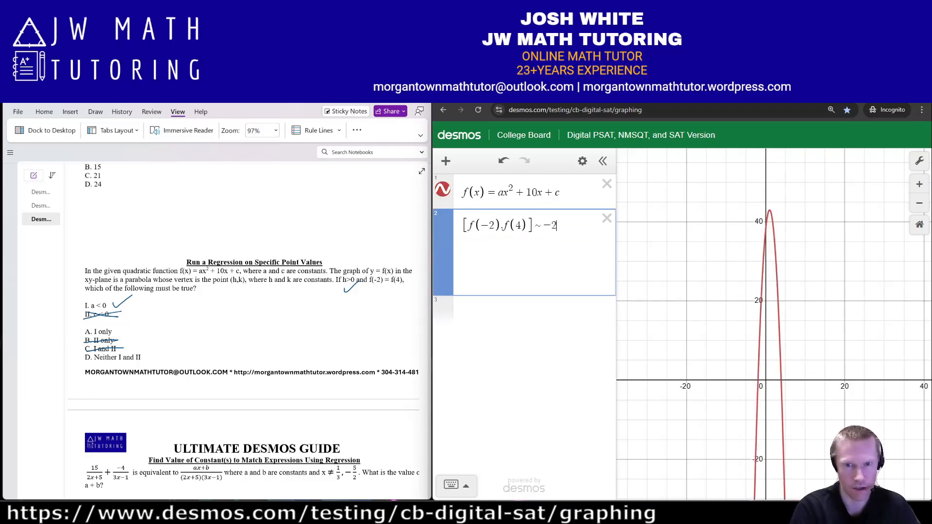
type("25")
key("BackSpace")
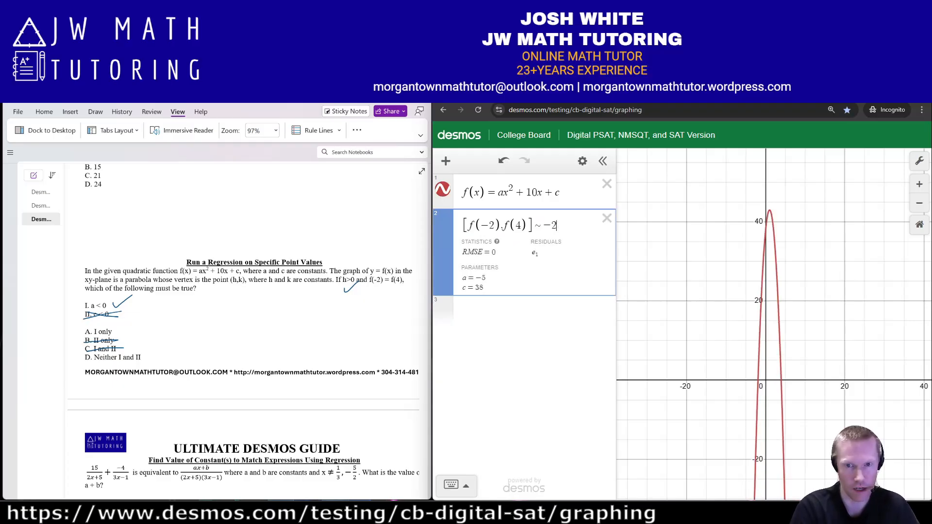
key("BackSpace")
type("100")
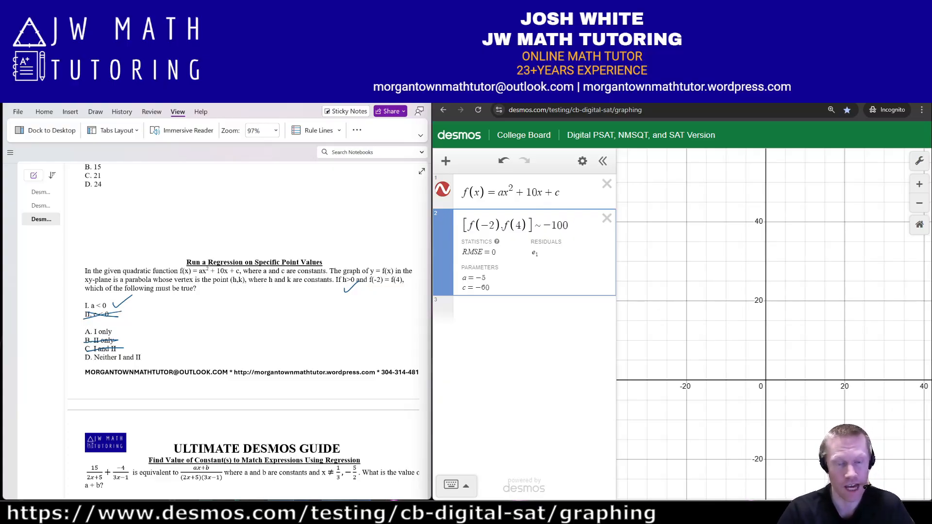
- Highlight the regression's a parameter and circle answer choice A, "I only", on the OneNote worksheet
left_click(473, 278)
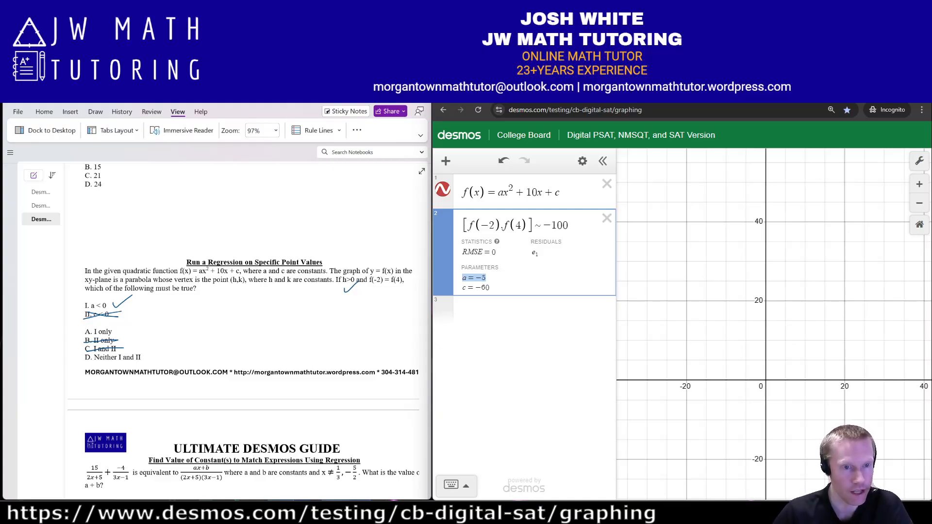
mouse_move(109, 324)
left_mouse_down()
mouse_move(95, 339)
mouse_move(105, 324)
left_mouse_up()
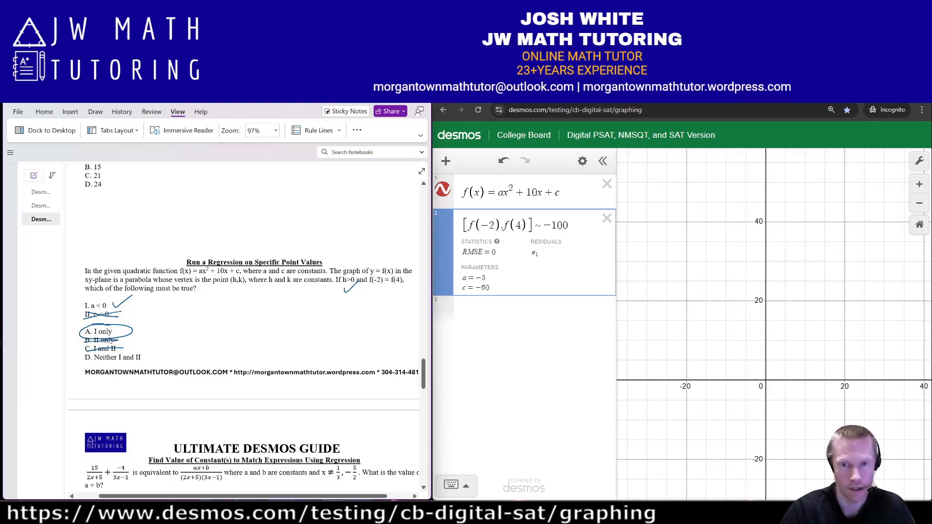
- Try the negative regression targets -50, -60 and -70 for [f(-2),f(4)] to compare the resulting a and c parameters
double_click(559, 225)
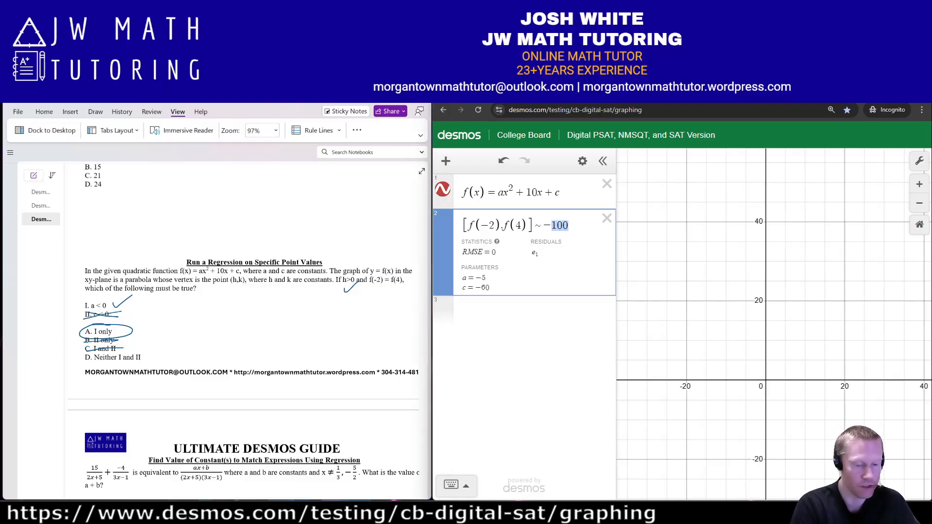
type("50")
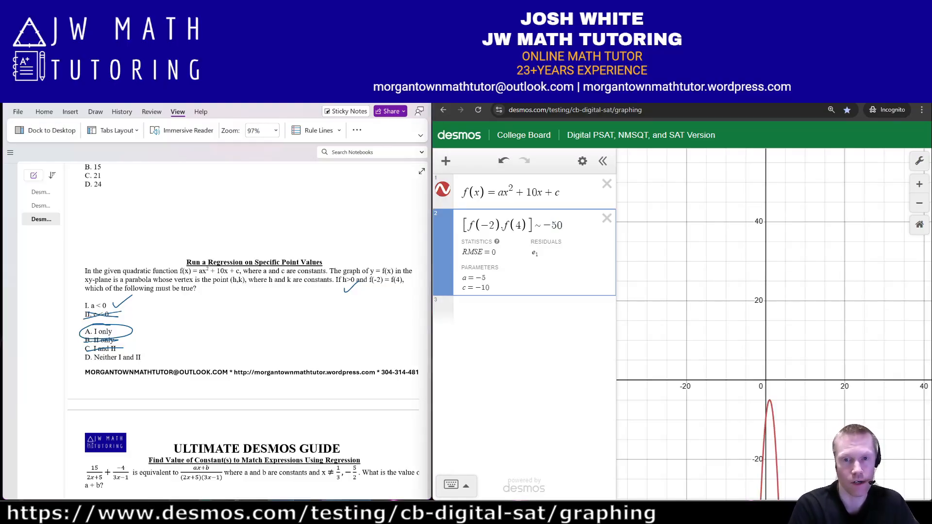
key("BackSpace")
key("BackSpace")
type("60")
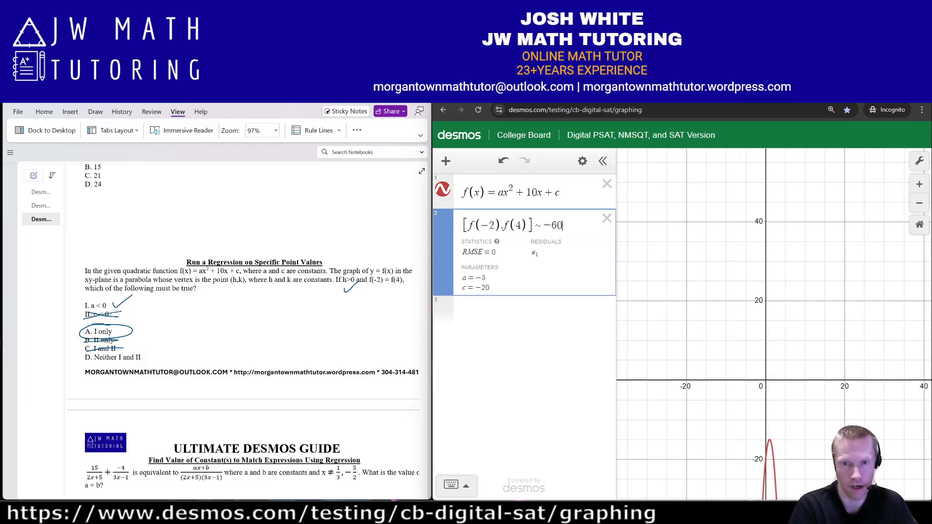
key("BackSpace")
key("BackSpace")
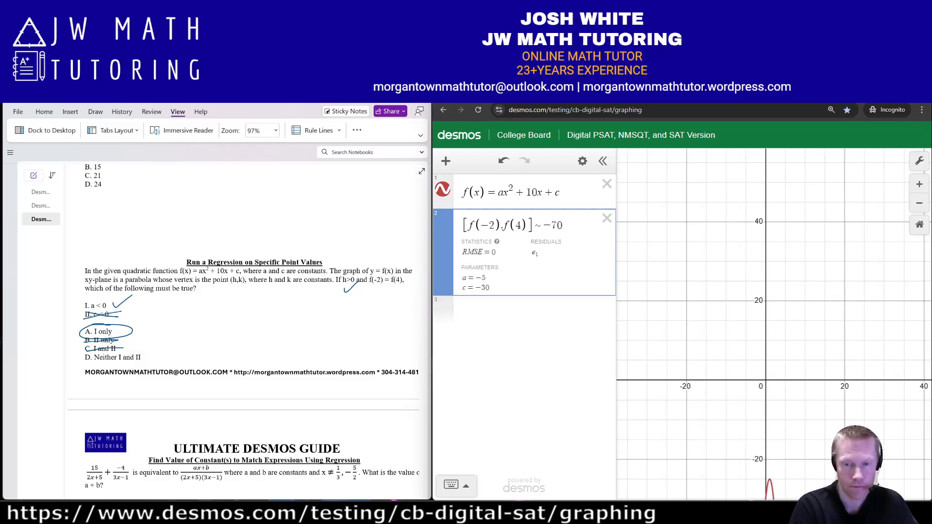
type("10")
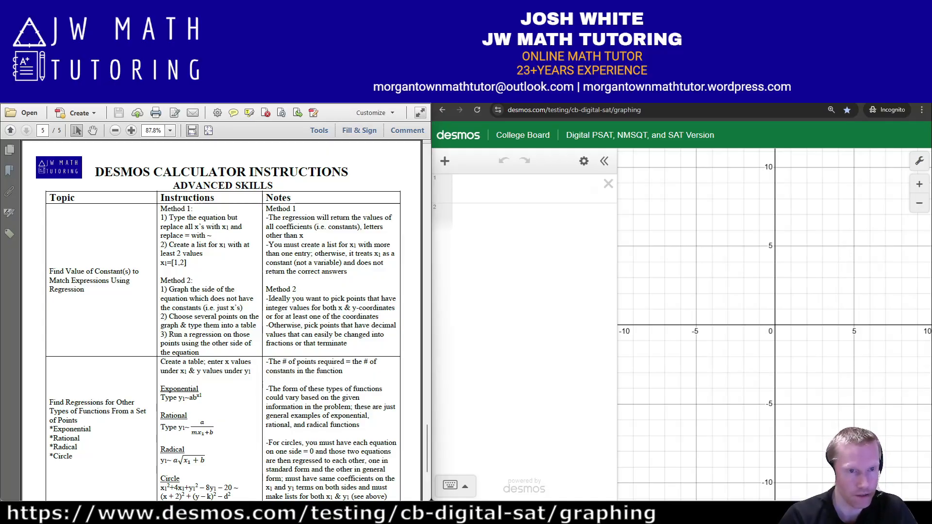
- Switch to the OneNote worksheet's equivalent-expressions problem and enter its first fraction in Desmos as 15/(2x_1+5)
key("alt+Tab")
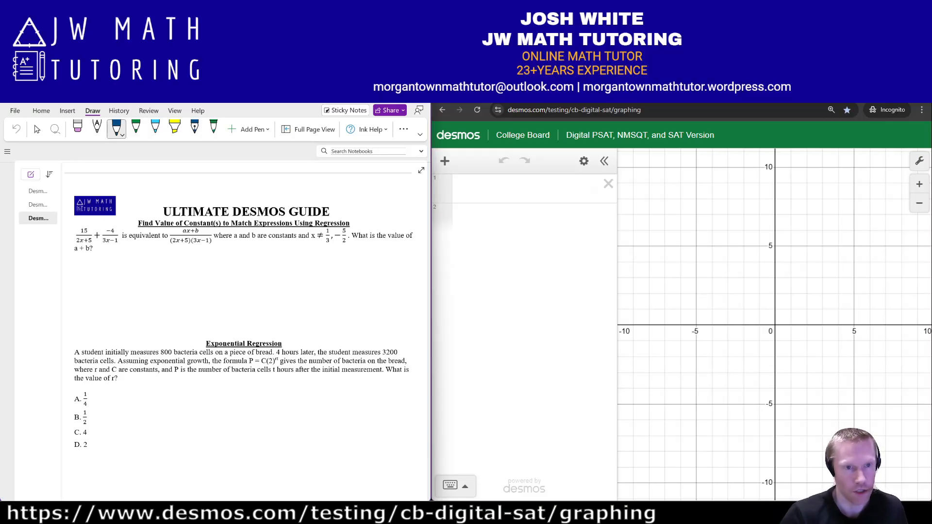
left_click(529, 188)
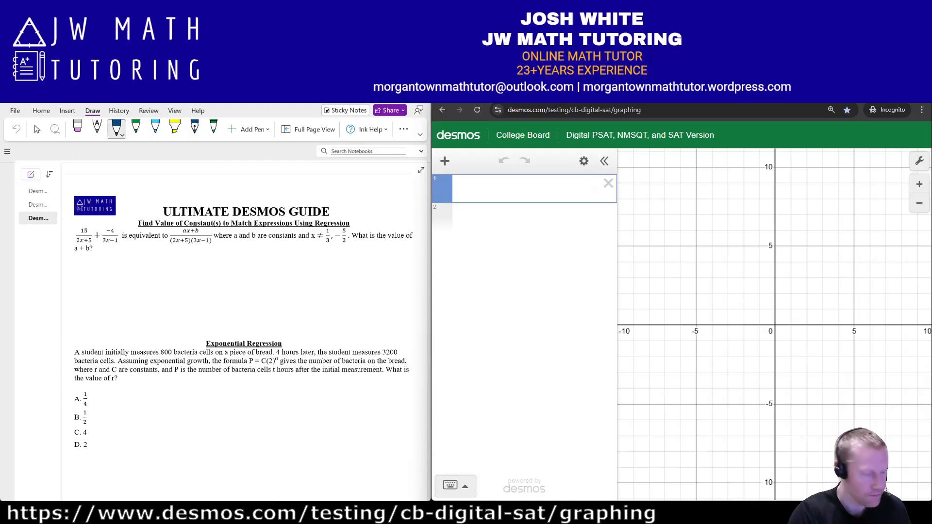
type("15/2x_1")
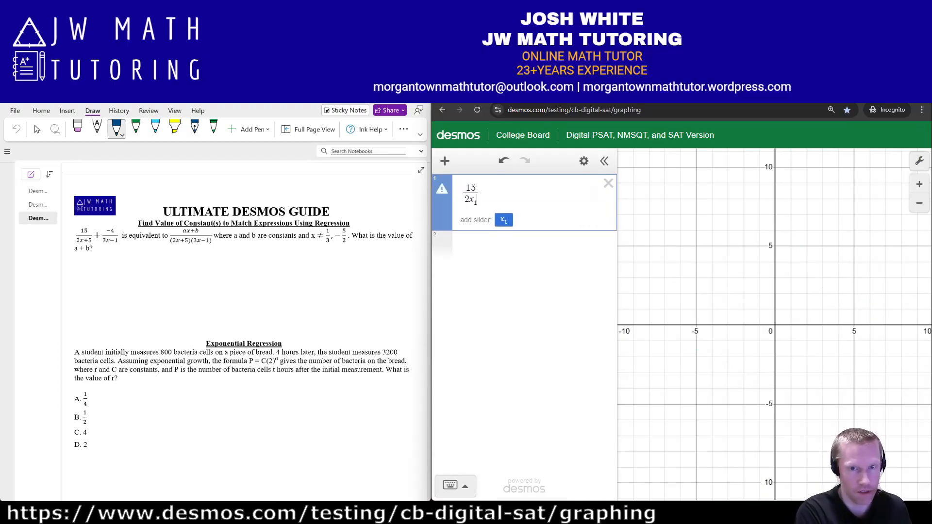
key("BackSpace")
type("+5")
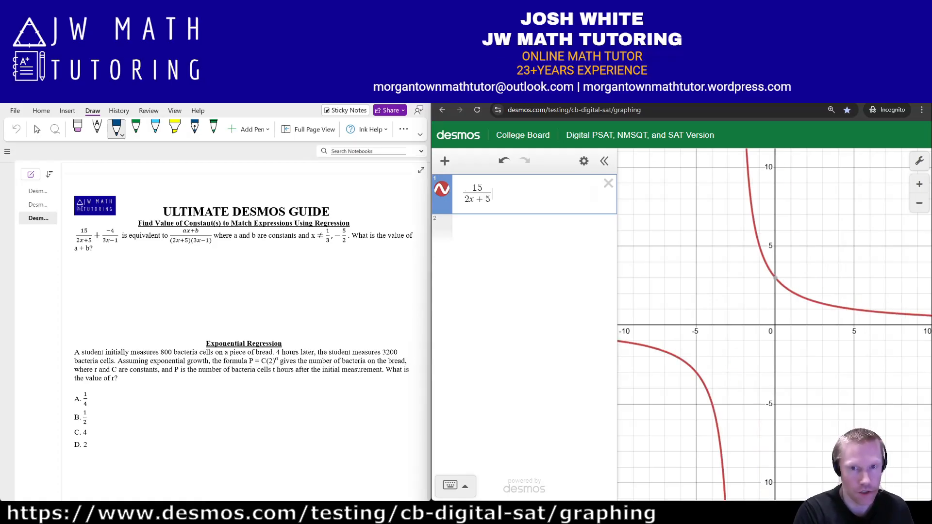
key("Down")
key("Left")
key("Left")
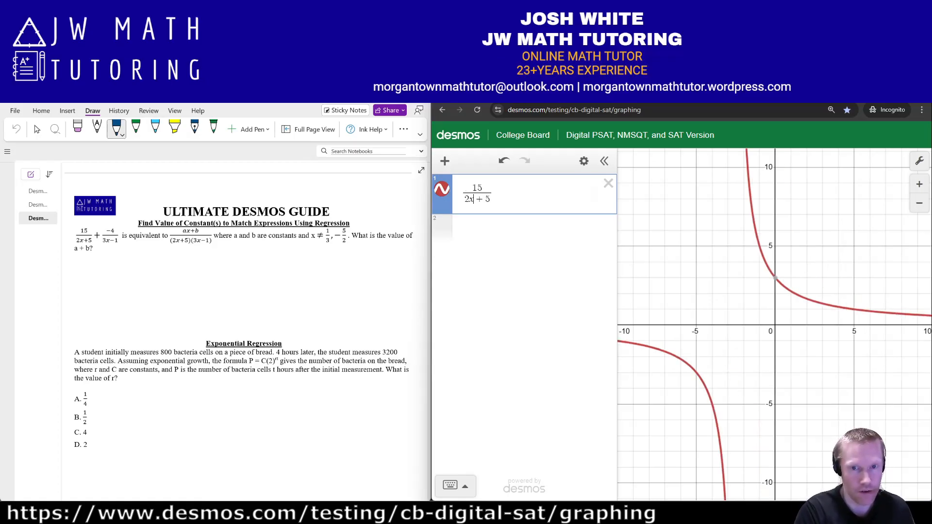
type("1")
key("Right")
key("Right")
key("Right")
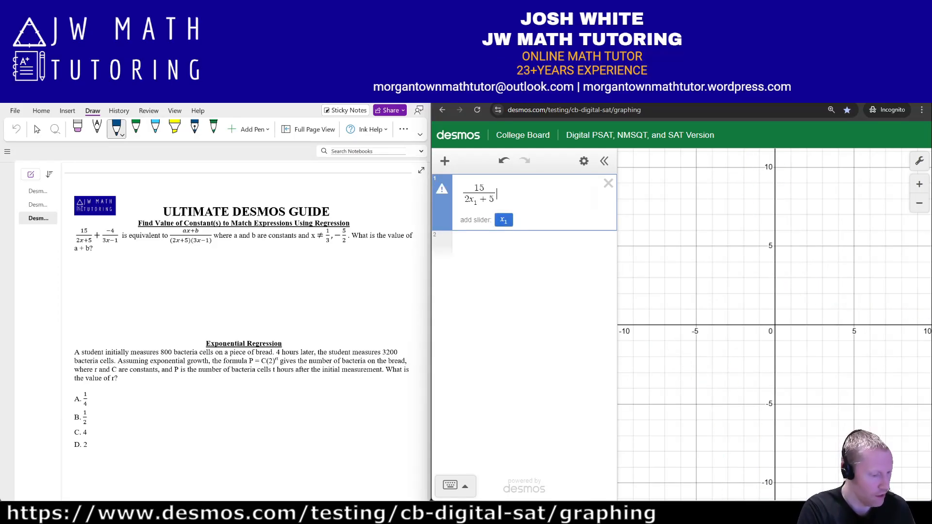
- Complete the regression by adding + -4/(3x_1-1) ~ (ax_1+b)/((2x_1+5)(3x_1-1)) after the first fraction
type("+-4/")
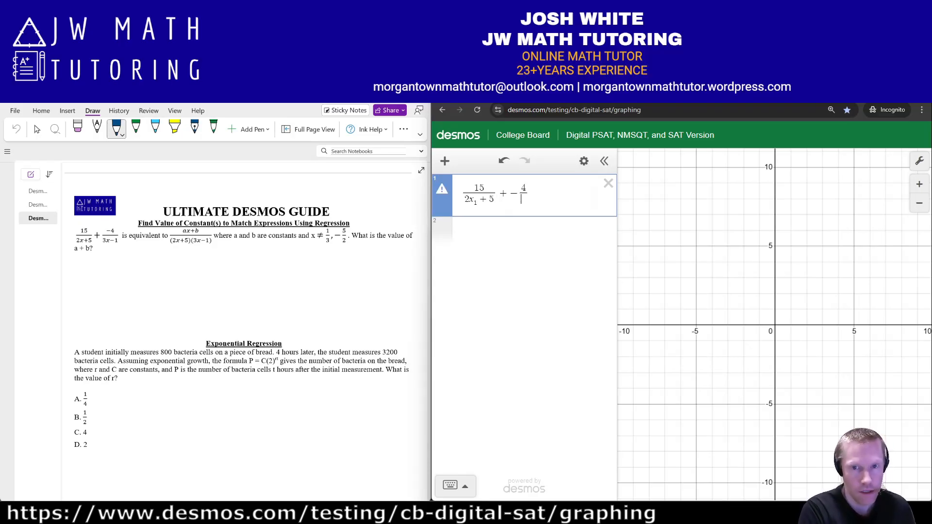
type("3x1-1")
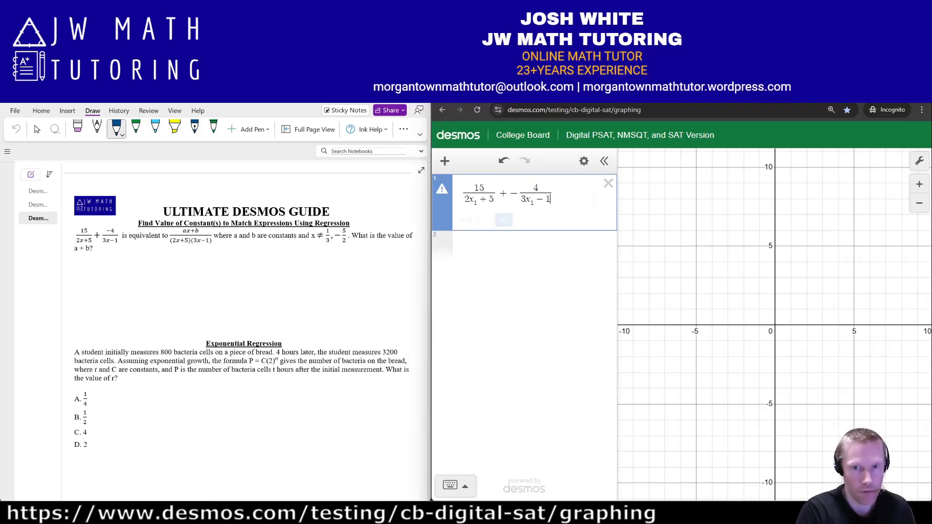
type("~")
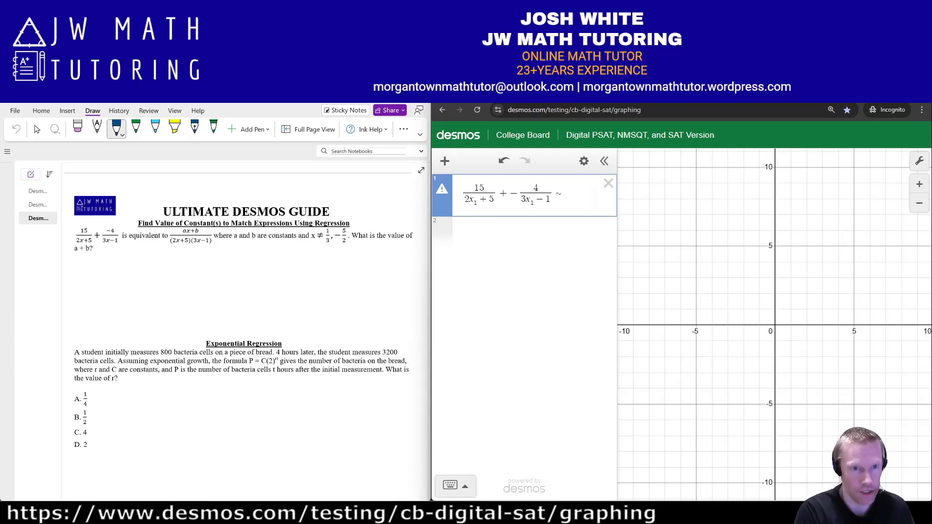
type("(ax1")
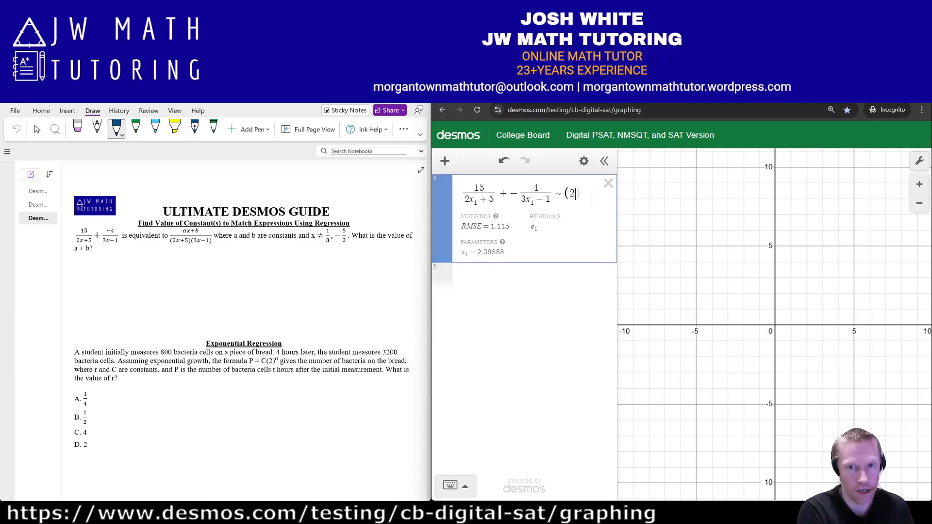
type("+b)")
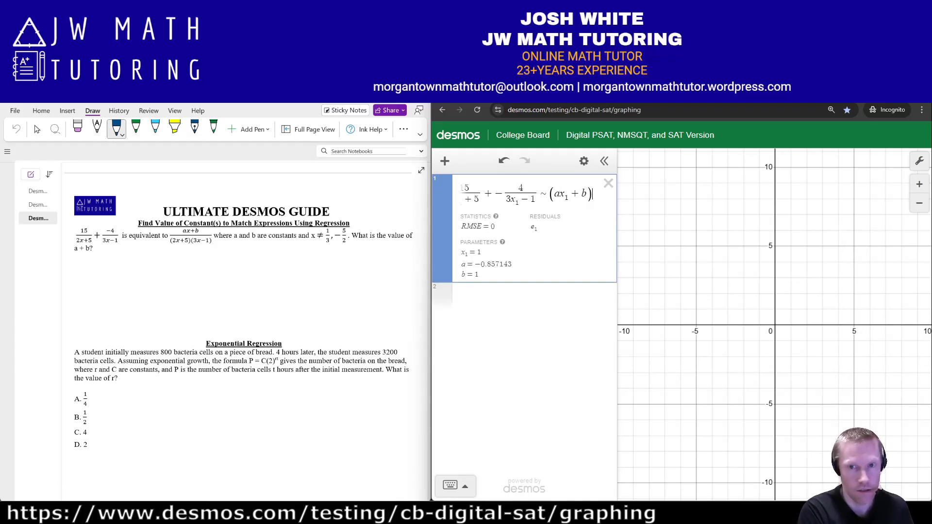
type("/(2x1+")
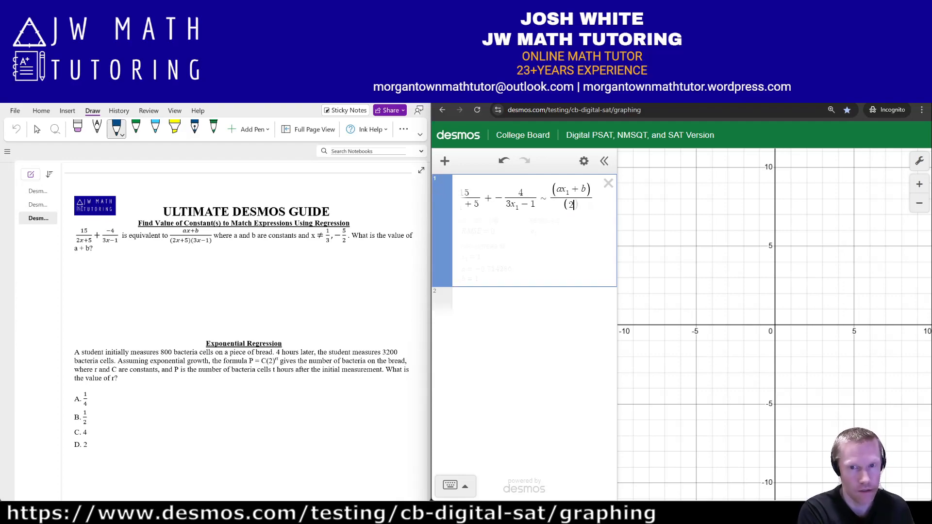
type("5)(")
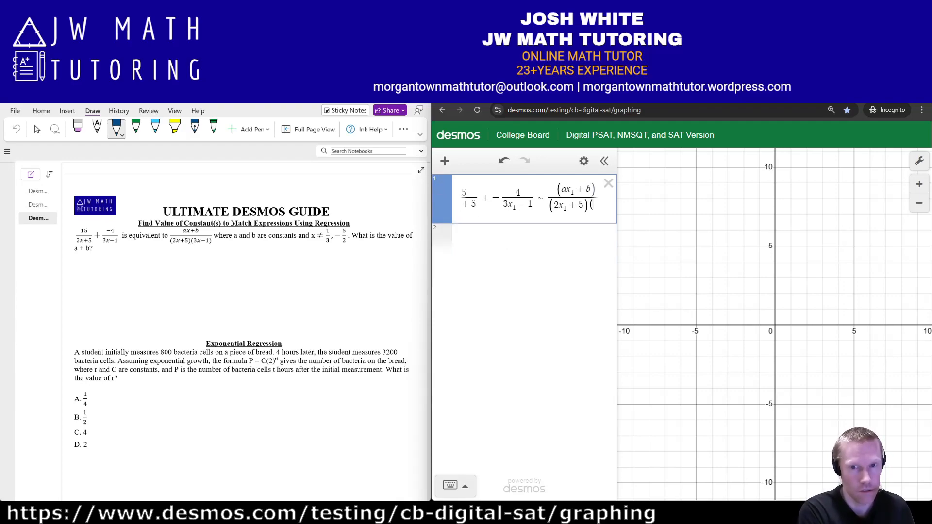
type("3x1-1")
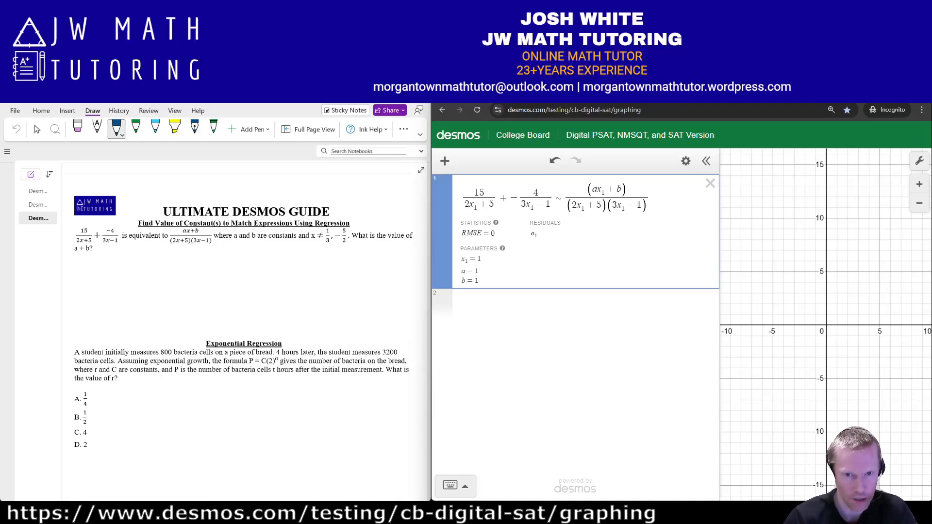
- Define the list x_1 = [1,2] in a new expression below the regression
key("Return")
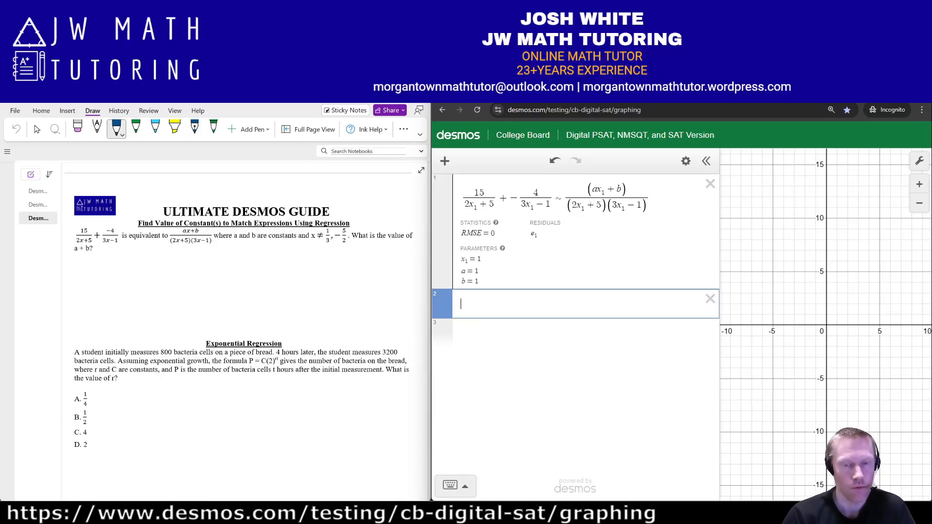
type("x_1")
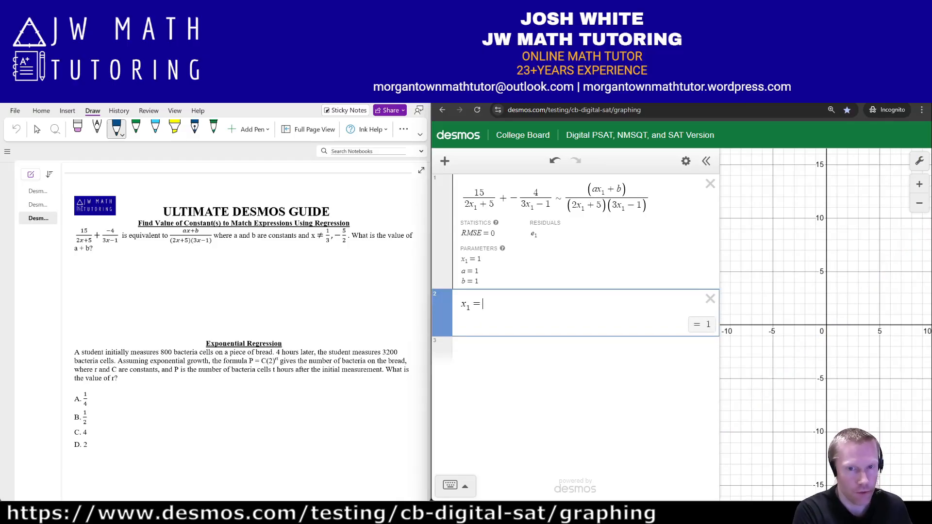
type("=[")
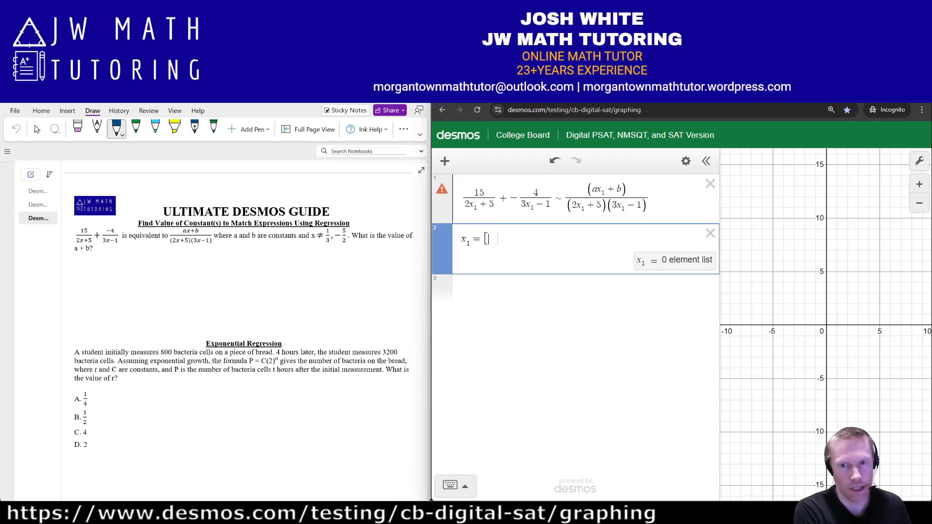
type("1,2")
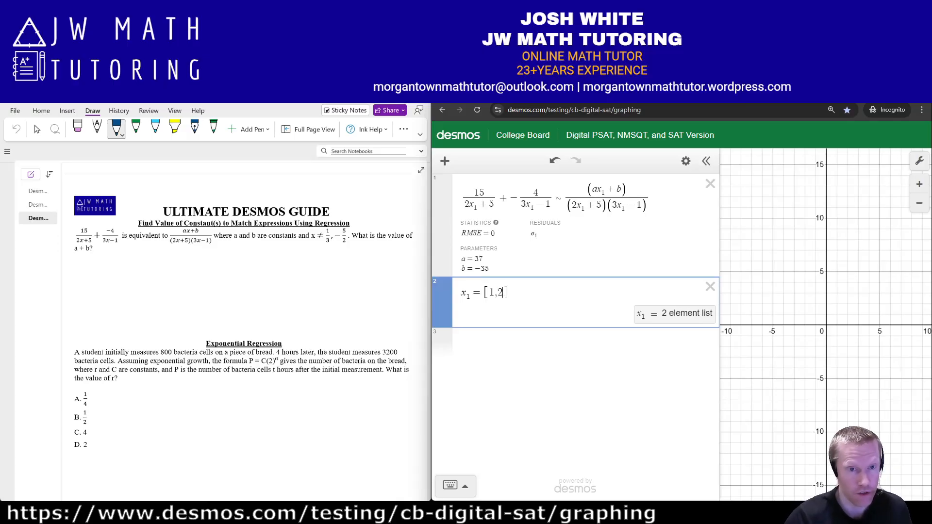
- Evaluate a+b in a new expression and handwrite the answer 2 under the problem on the OneNote worksheet
key("Return")
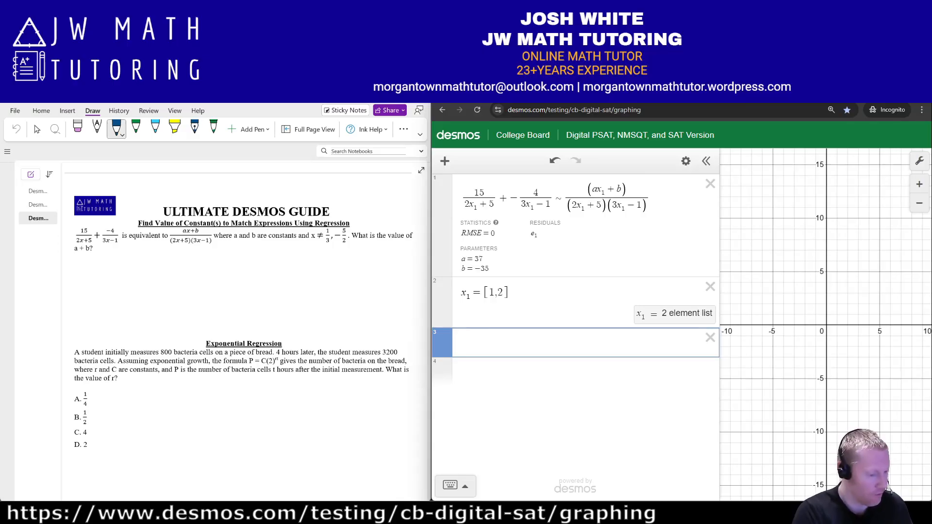
type("a+b")
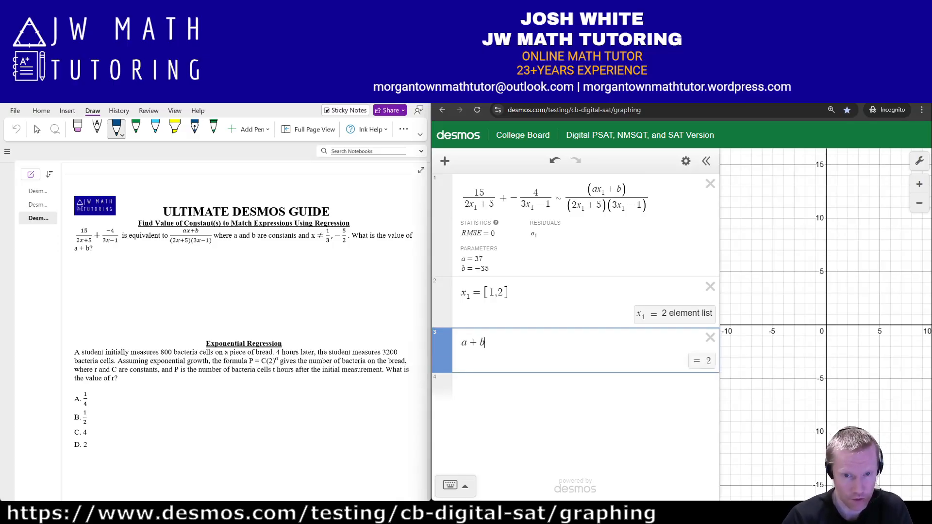
key("shift+Left")
key("shift+Left")
key("shift+Left")
key("Right")
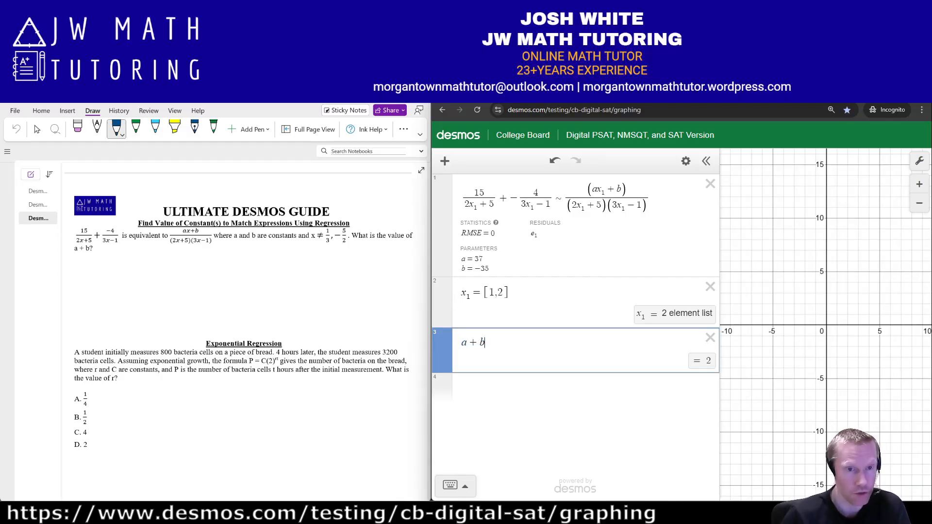
mouse_move(189, 270)
left_mouse_down()
mouse_move(198, 290)
mouse_move(224, 293)
left_mouse_up()
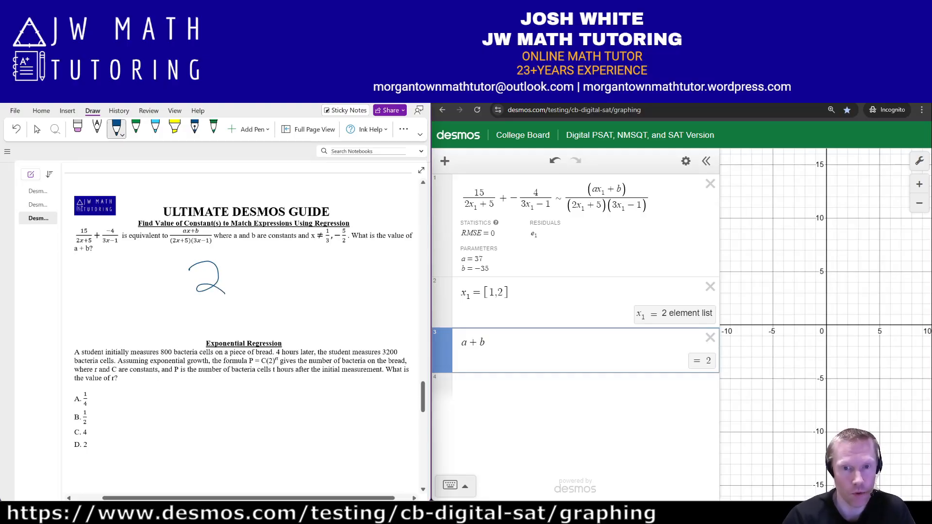
- Extend the x_1 list to [1,2,3,4,5,6,7,8] to compare the resulting a and b parameters
left_click(503, 292)
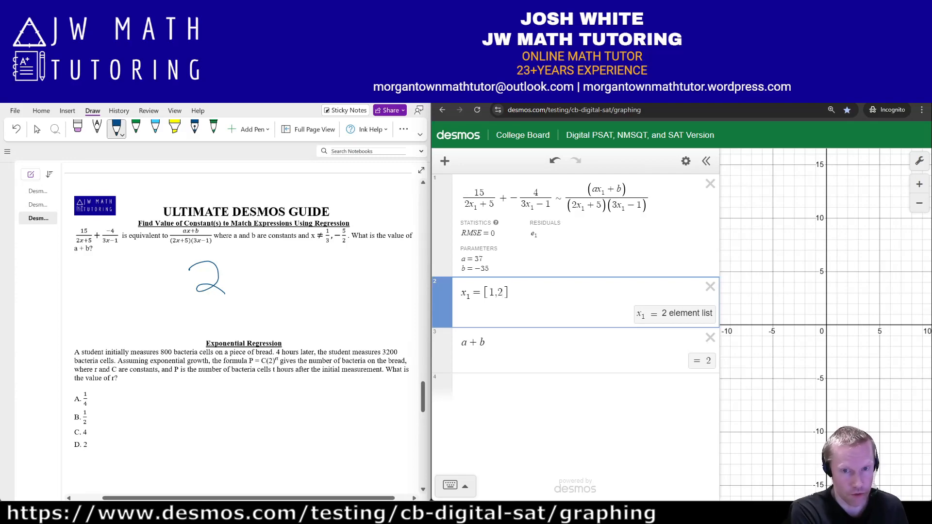
type(",3,4")
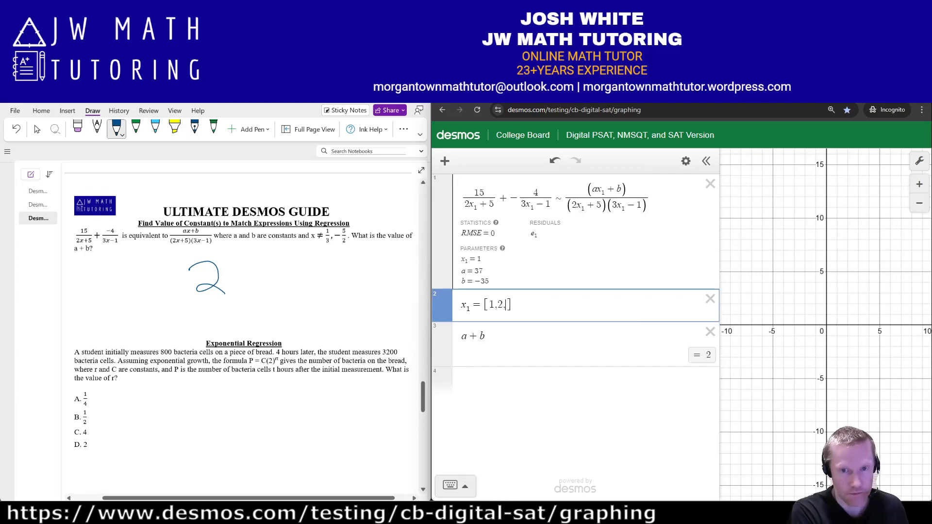
type(",5")
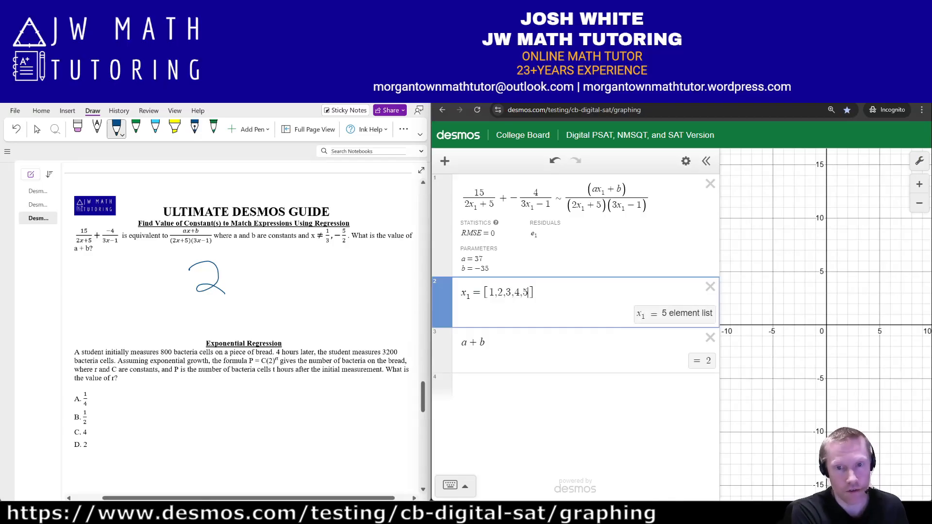
type(",6,7,8")
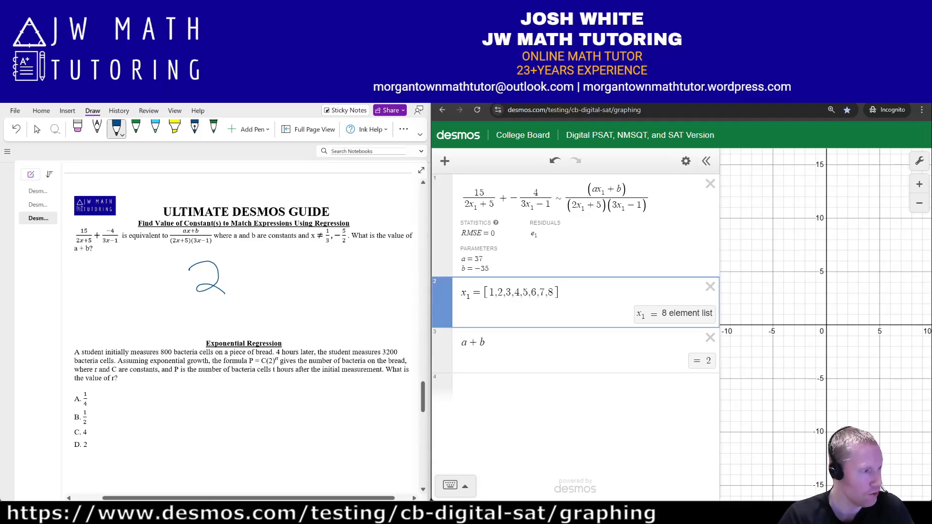
- Switch to the PDF instructions, delete the a+b and x_1 list expressions in Desmos, and start an empty expression below the regression
key("alt+Tab")
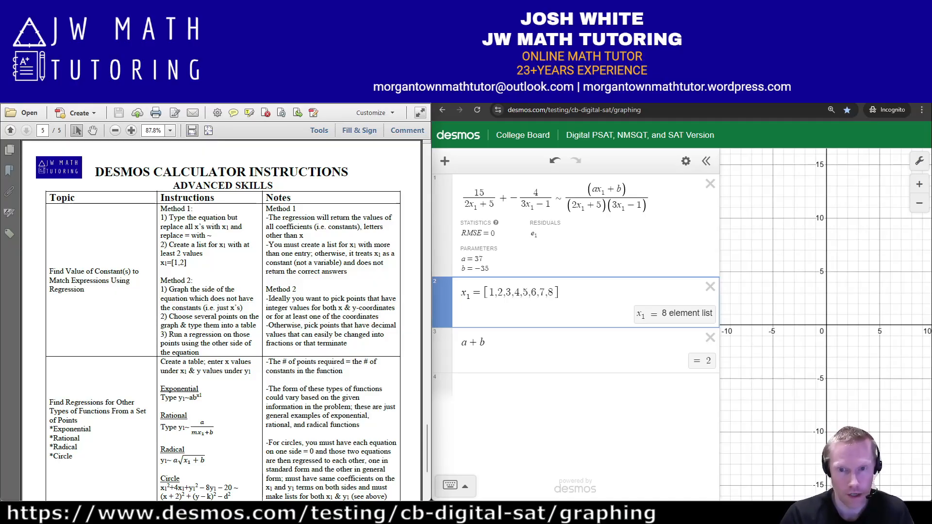
left_click(710, 338)
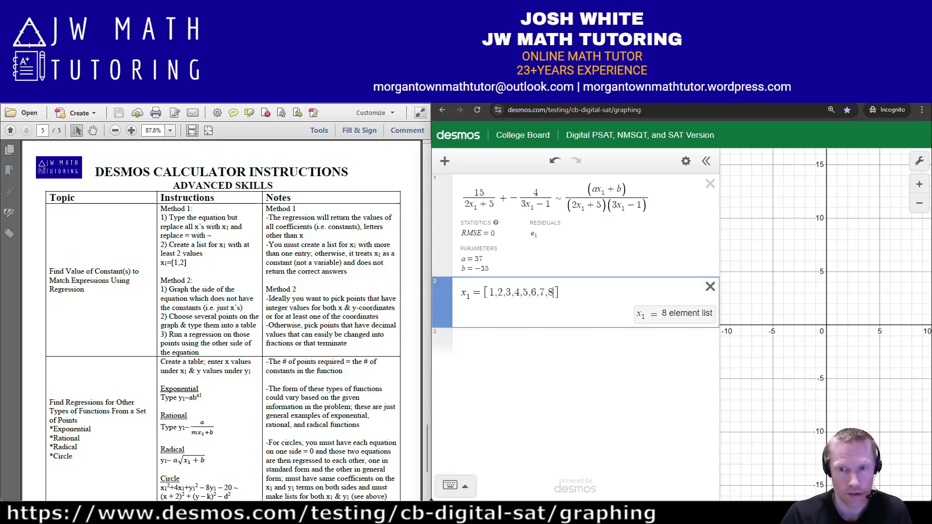
left_click(709, 286)
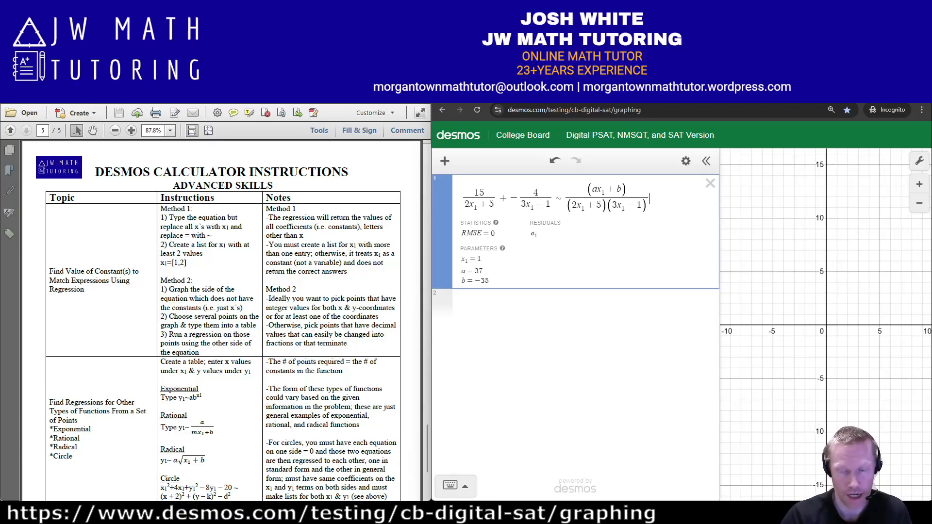
left_click(582, 303)
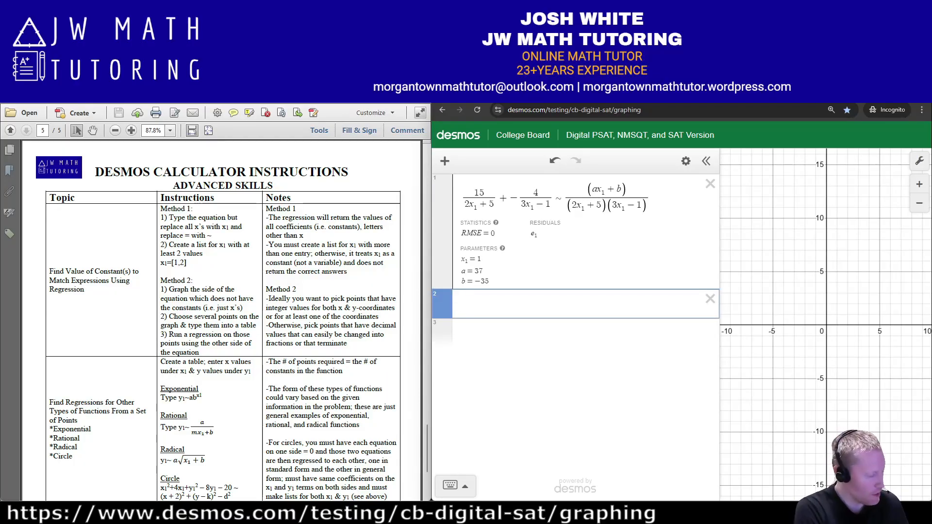
- Graph the left-side expression y = 15/(2x+5) + -4/(3x-1) below the regression
type("y=15/(")
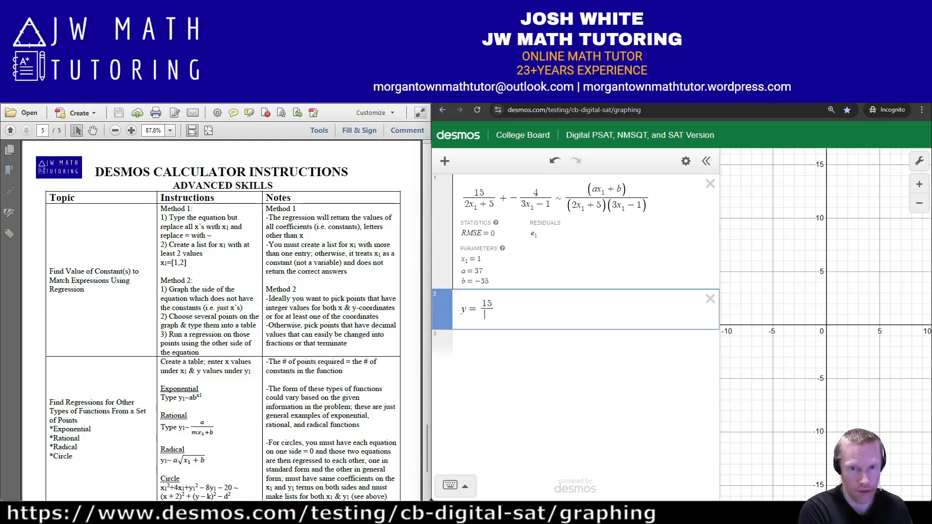
type("2x +5")
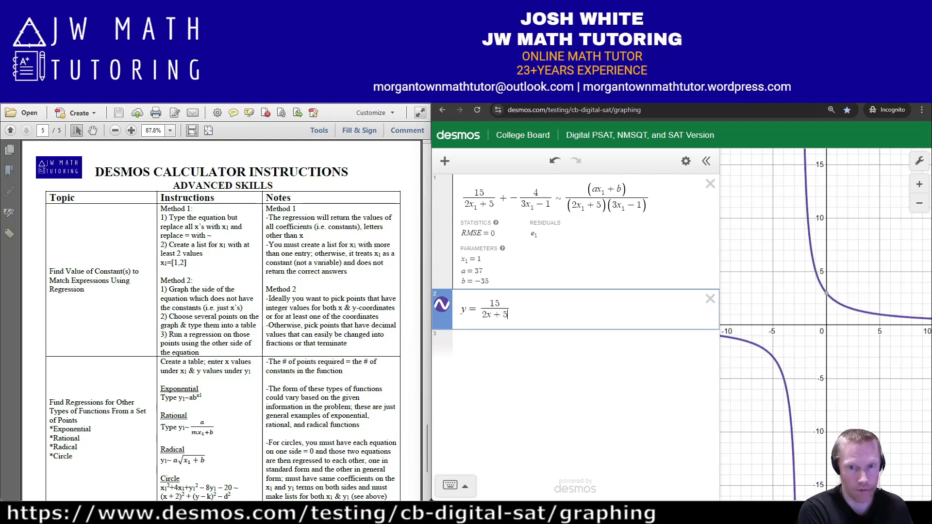
key("Right")
type("+-4/")
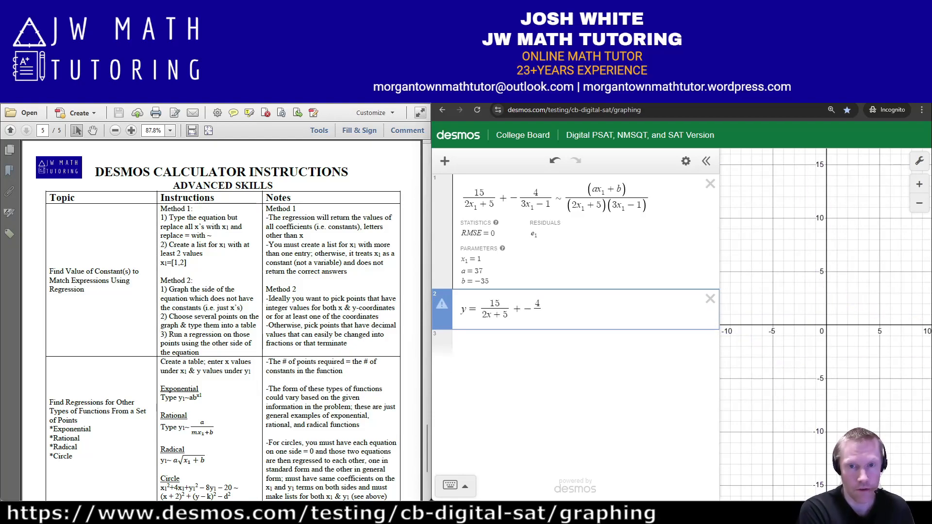
type("(3x-1")
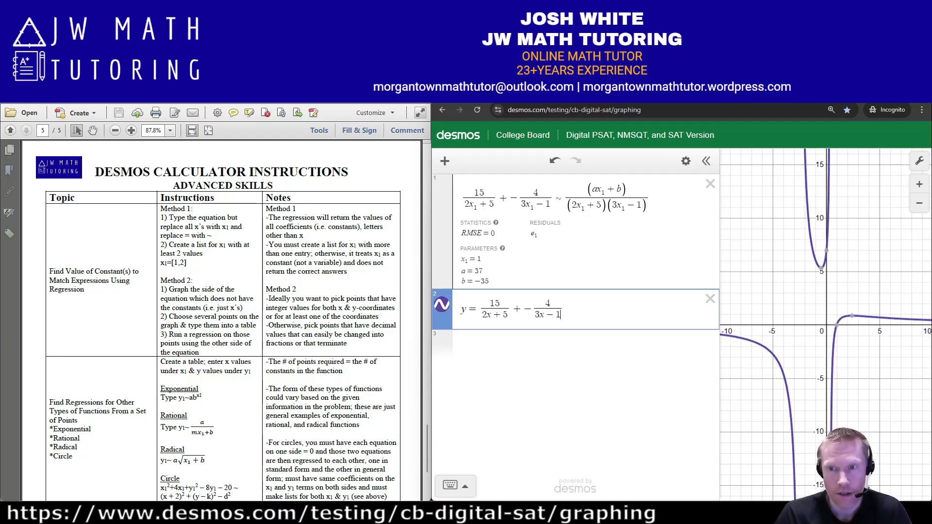
- Widen the graph area and show the coordinates of the curve's x-intercept, local maximum, local minimum and y-intercept
left_click_drag(719, 369, 664, 369)
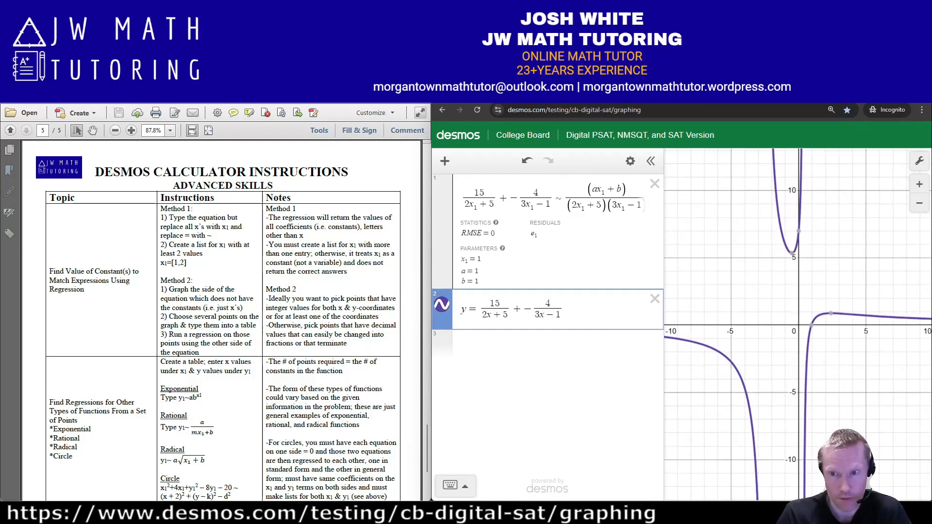
left_click(811, 325)
left_click(830, 313)
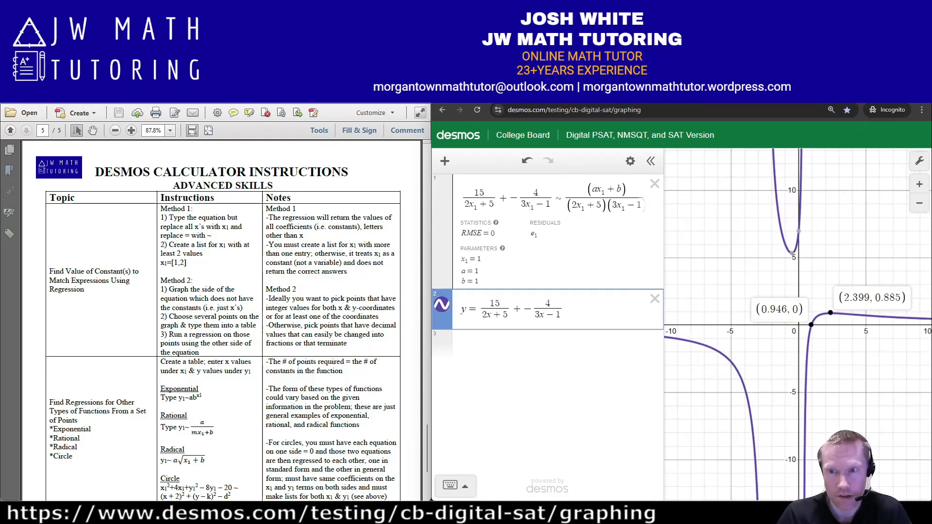
left_click(791, 253)
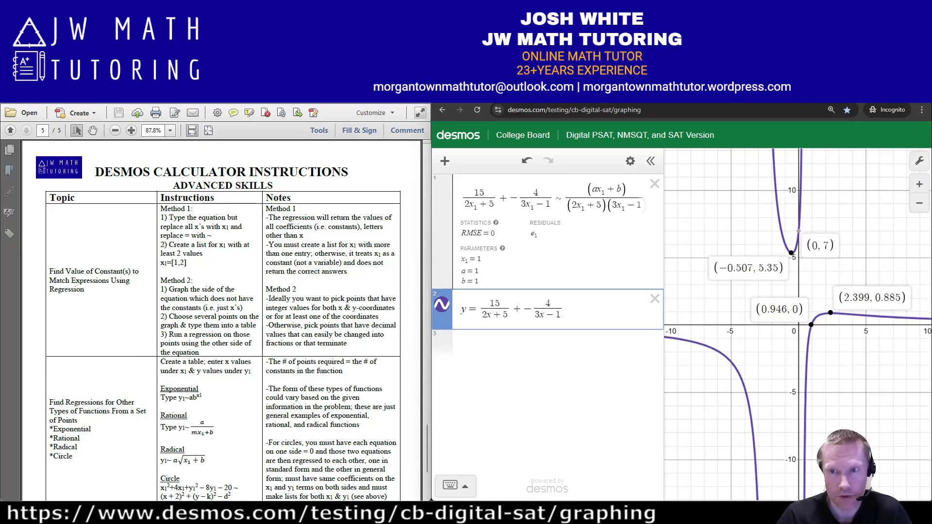
left_click(799, 231)
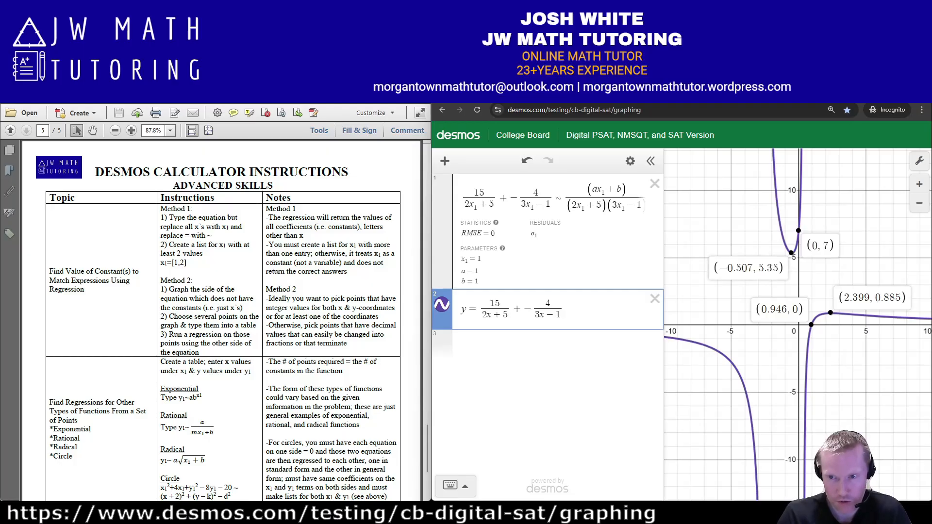
- Add a table below the graphed equation and enter the y-intercept (0, 7) as its first point
left_click_drag(864, 379, 813, 383)
left_click(509, 344)
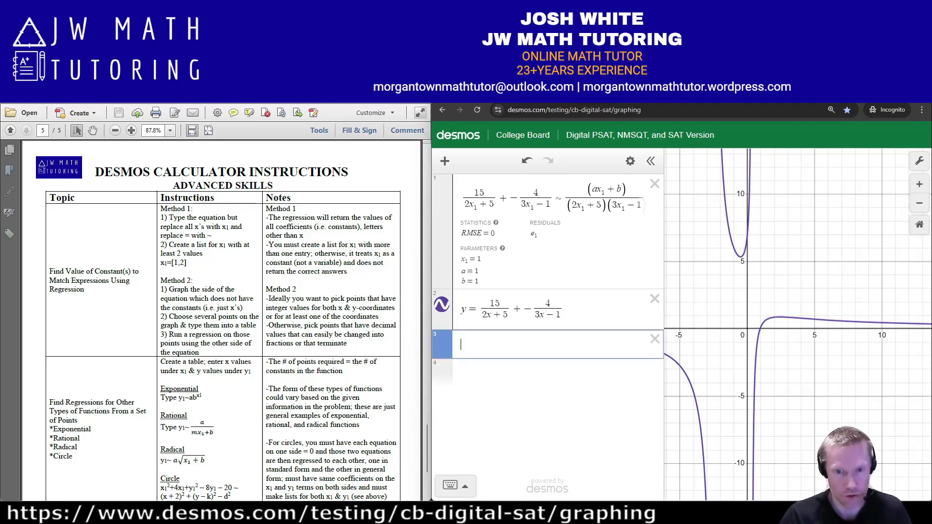
left_click(445, 161)
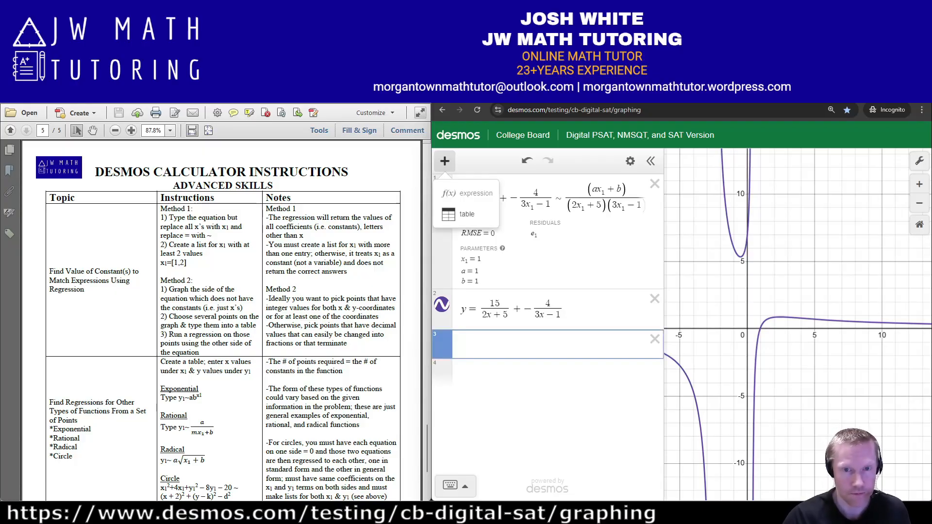
left_click(464, 214)
type("0")
key("Tab")
type("7")
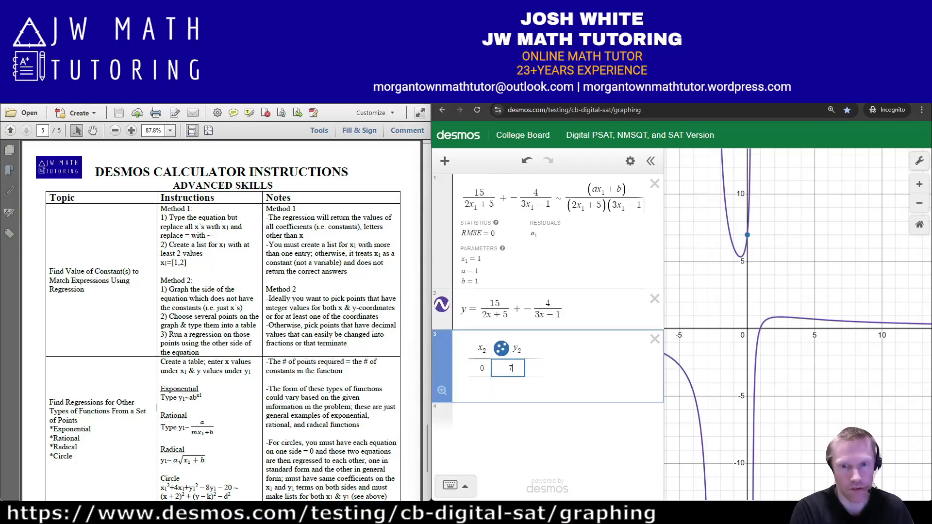
- Check the coordinates of the curve's x-intercept and add the point (.946, 0) as the table's second row
left_click(776, 317)
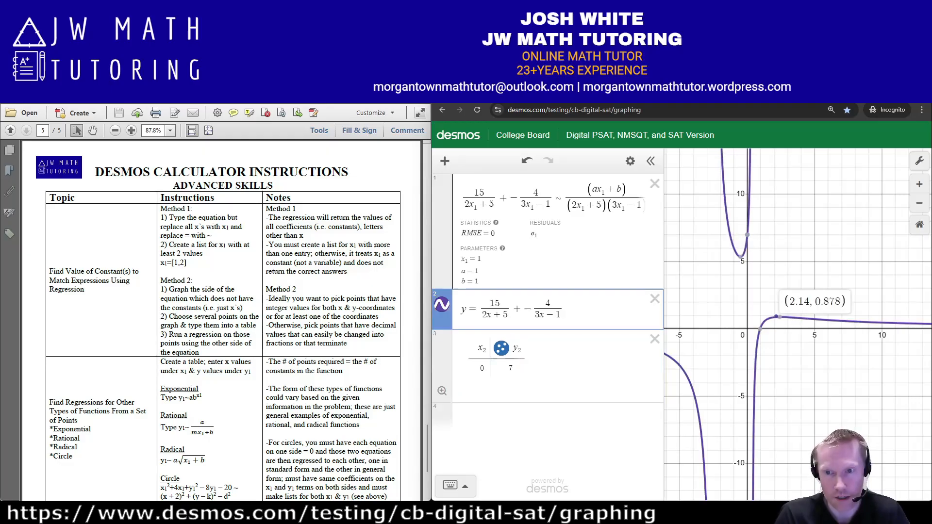
left_click(759, 329)
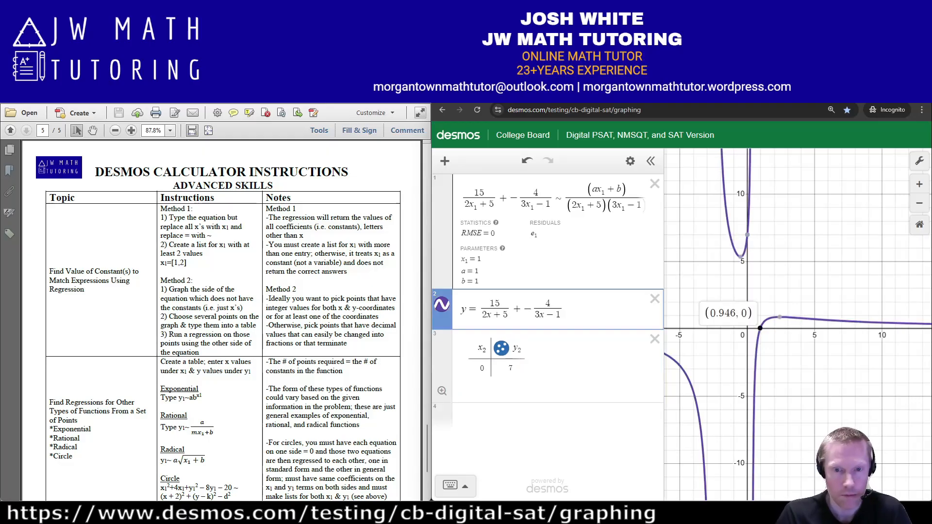
left_click(481, 368)
left_click(480, 386)
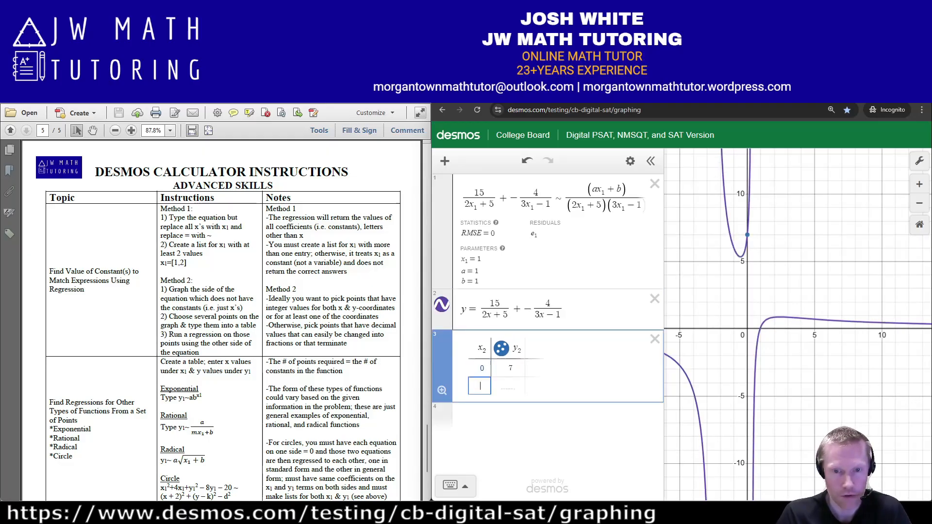
type(".946")
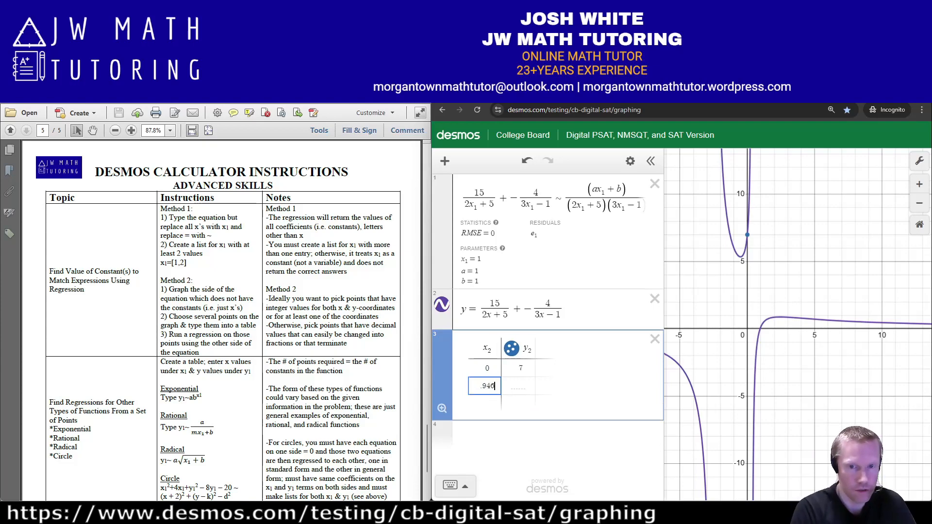
key("Tab")
type("0")
key("Return")
key("Left")
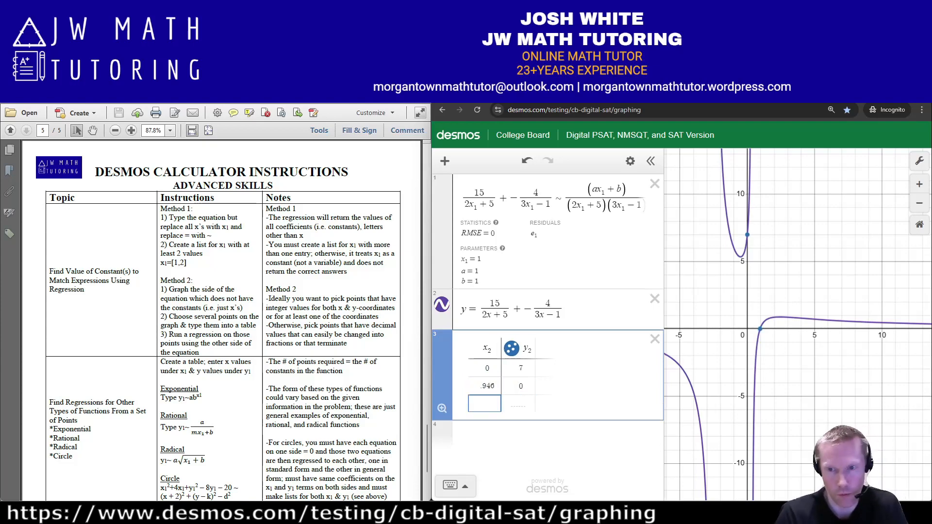
- Trace the curve near its local maximum for another point and enter (1.9, .853) in the table's third row
mouse_move(855, 323)
left_mouse_down()
mouse_move(761, 313)
mouse_move(771, 314)
left_mouse_up()
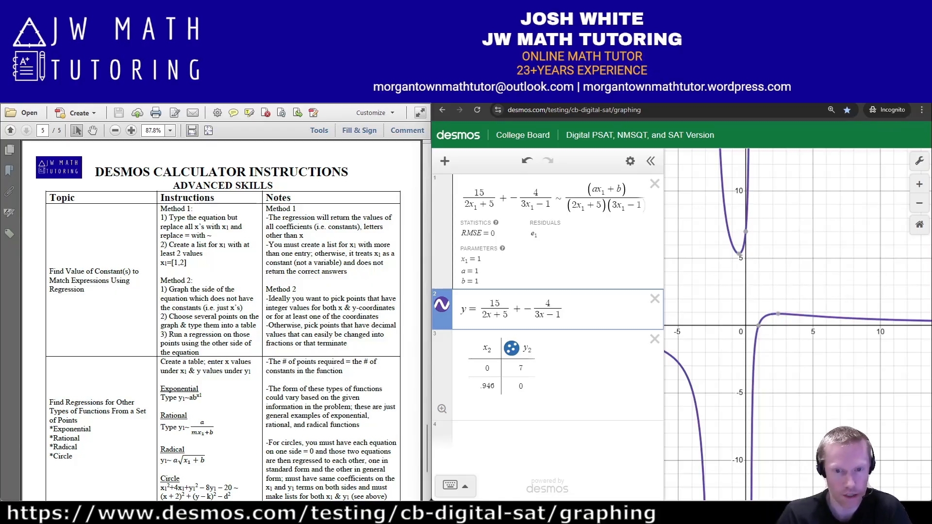
double_click(487, 386)
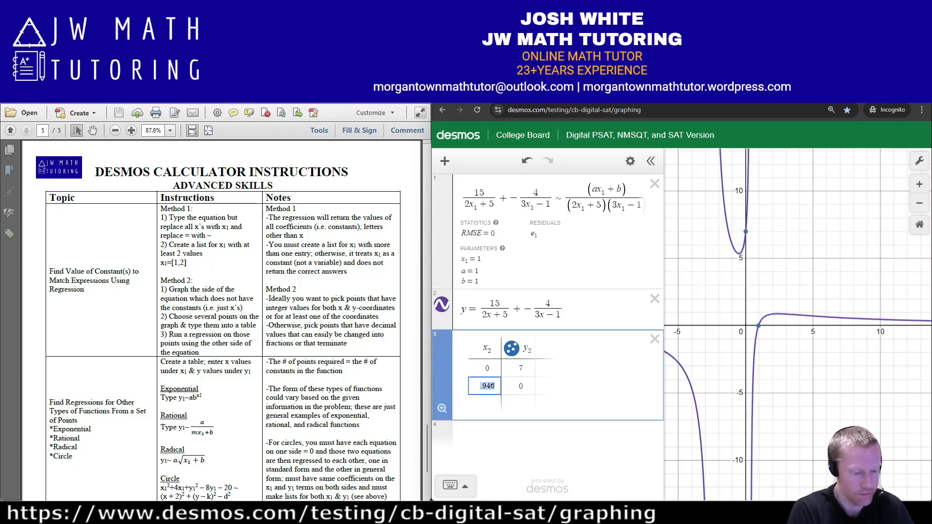
key("Return")
type("1.9")
key("Tab")
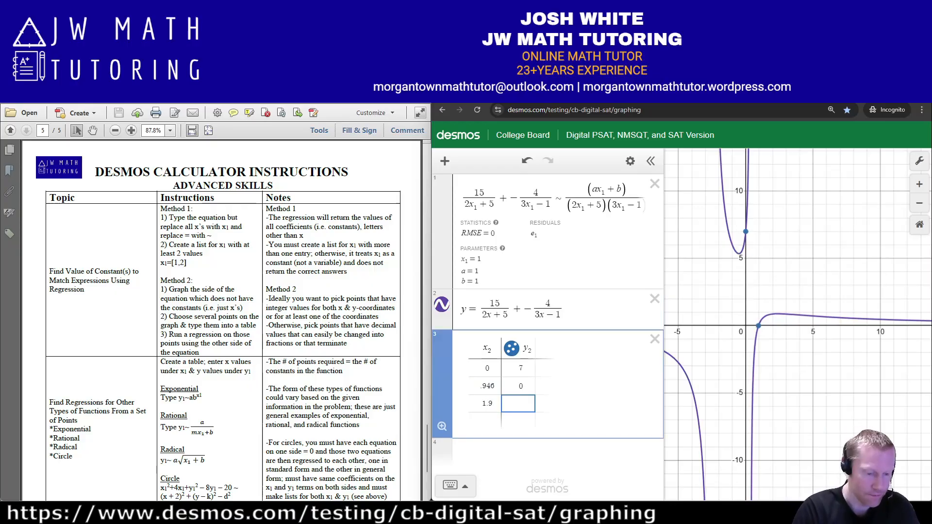
type(".853")
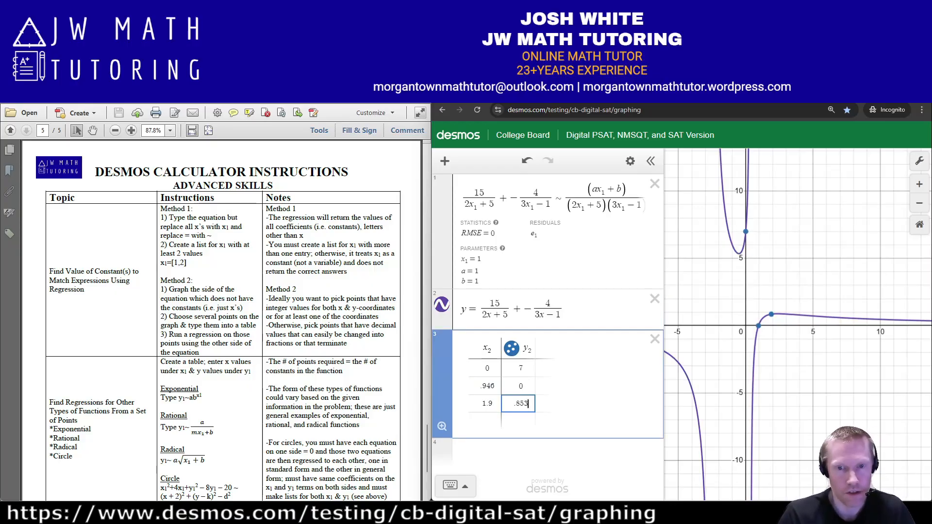
- Enter the regression y_2 ~ (ax_2+b)/((2x+5)(3x-1)) in a new expression below the table
left_click(548, 452)
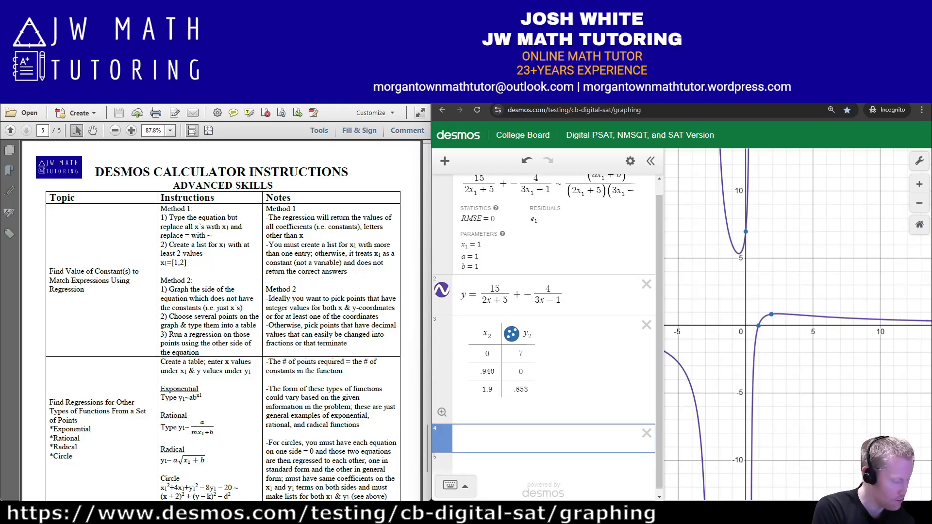
type("y_2~")
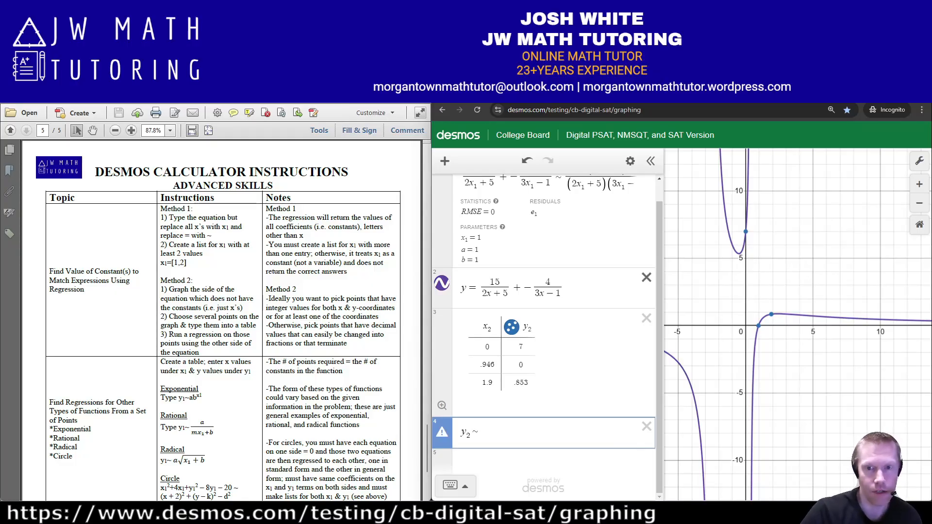
left_click_drag(659, 280, 681, 292)
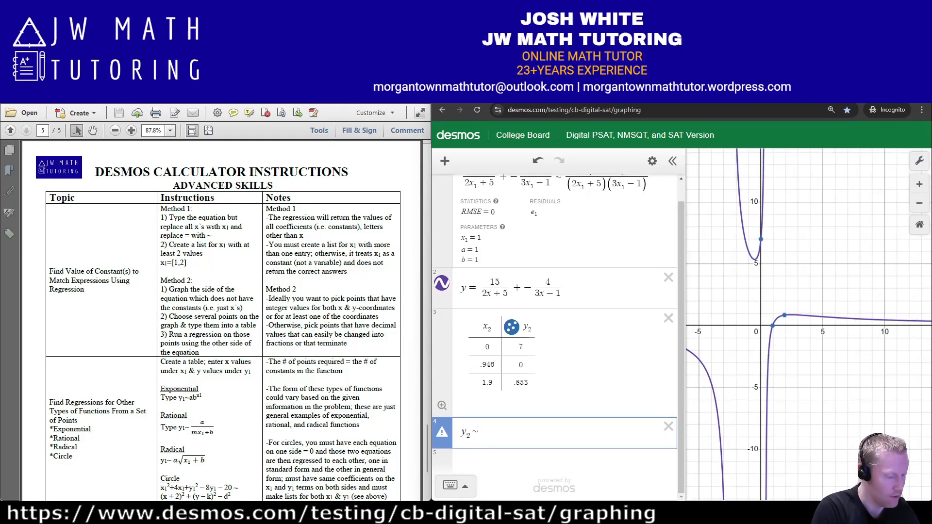
type("(ax2+")
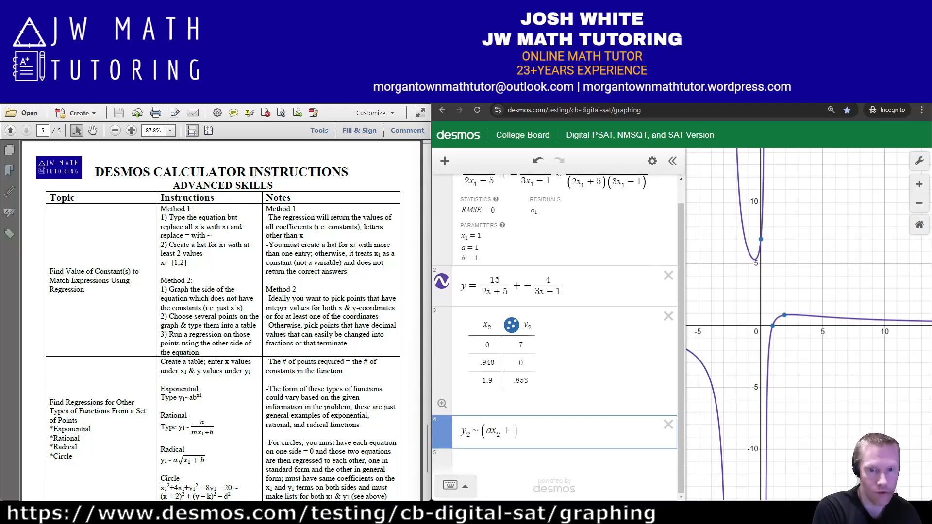
type("b)/(2x")
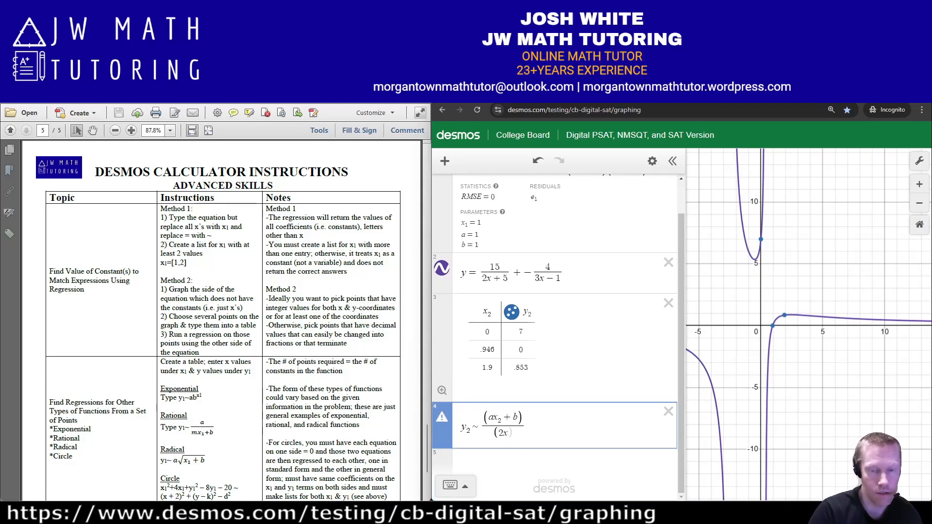
scroll(558, 335, "up", 1)
scroll(558, 335, "down", 1)
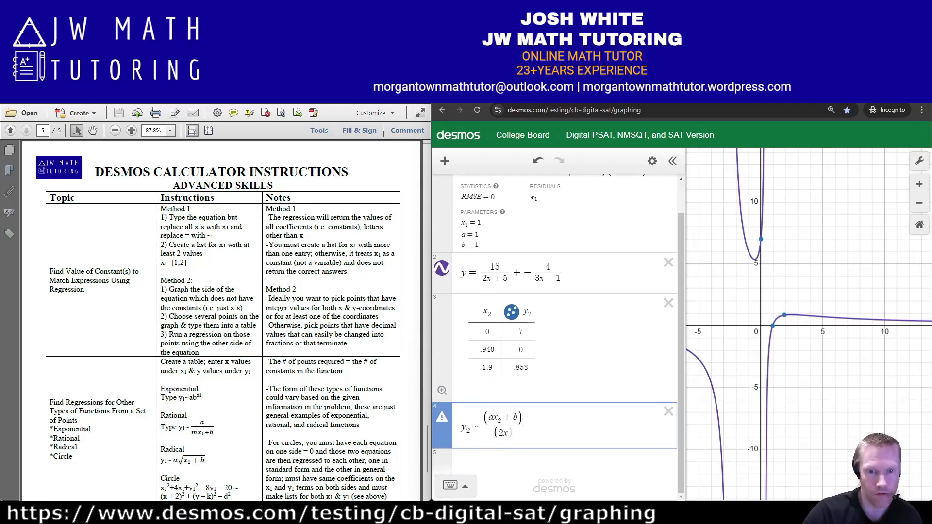
type("+5)(3x-1")
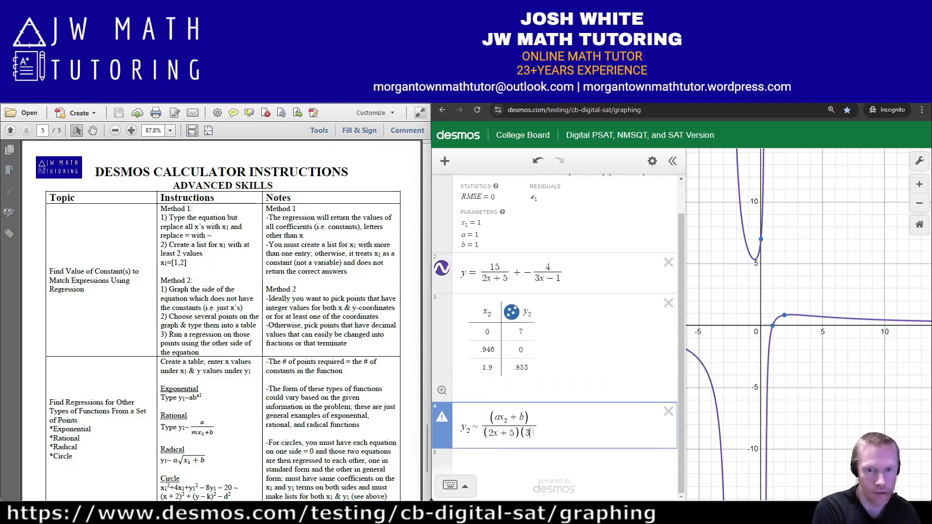
type(")")
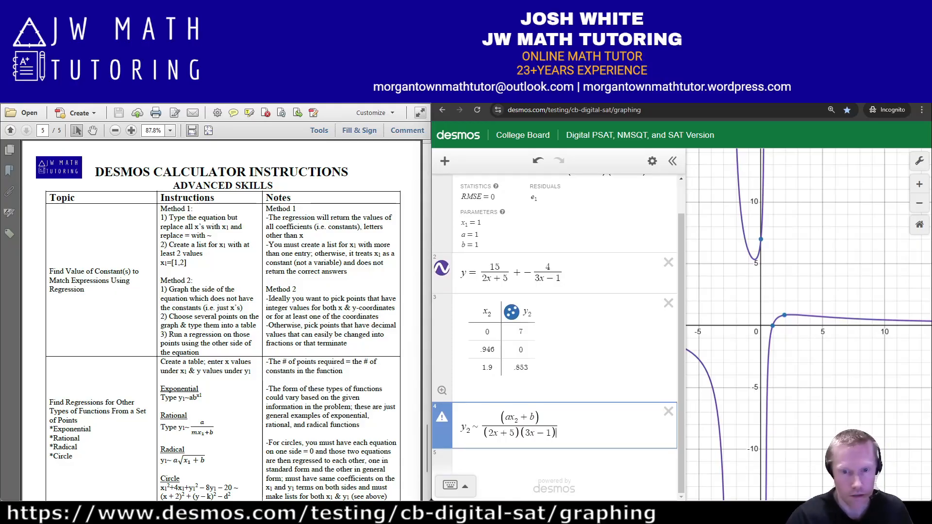
- Give both x's in the regression's denominator the subscript 2 and bring the fitted parameters into view
left_click(498, 432)
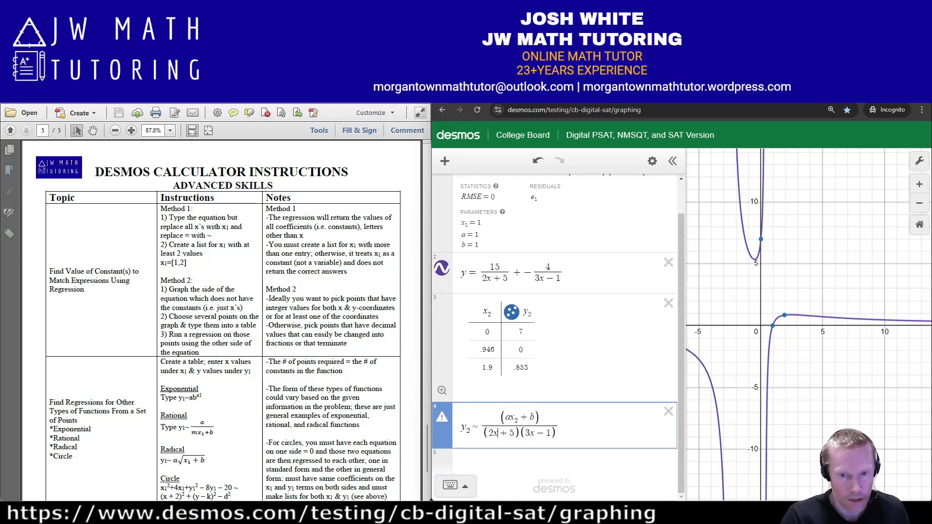
type("_2")
left_click(539, 433)
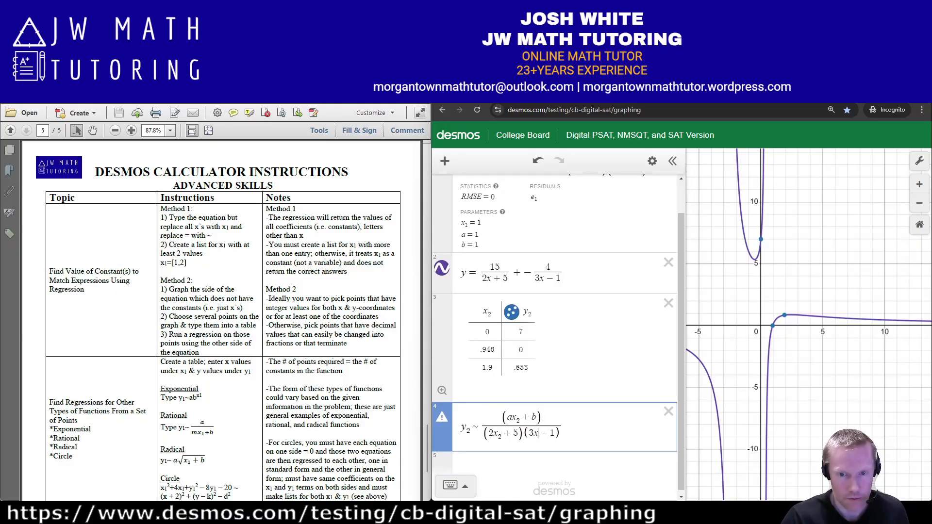
type("2")
left_click_drag(681, 388, 681, 427)
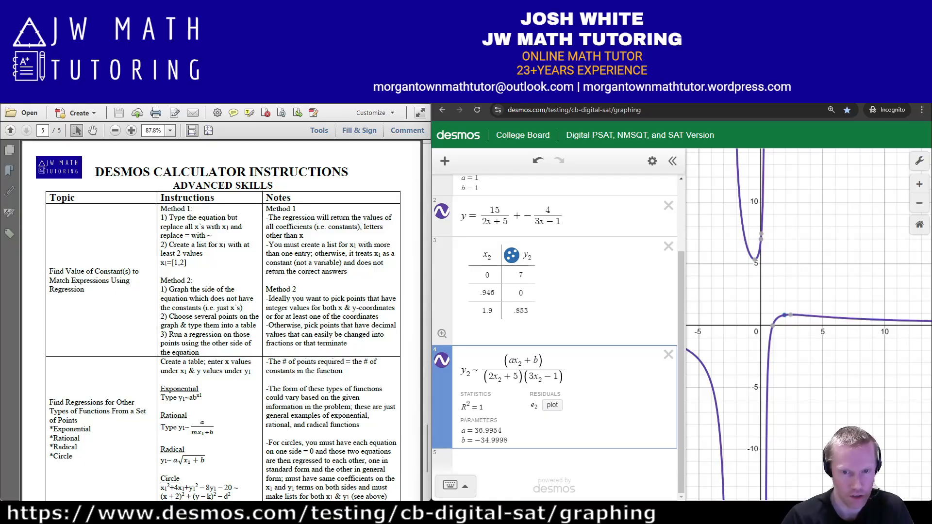
- Trace a point on the curve's upper branch, replace the table's second row with (-1.39, 7.53), and show the regression parameters
left_click(528, 310)
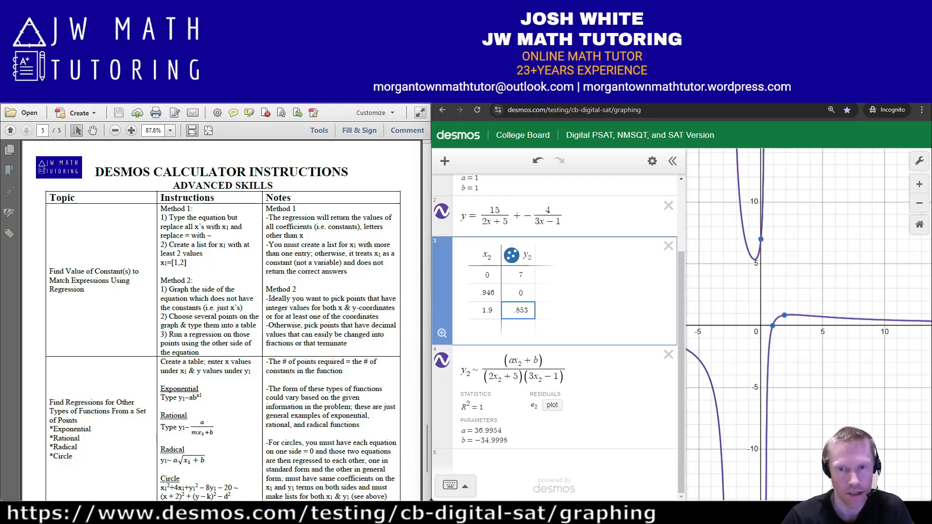
left_click(494, 293)
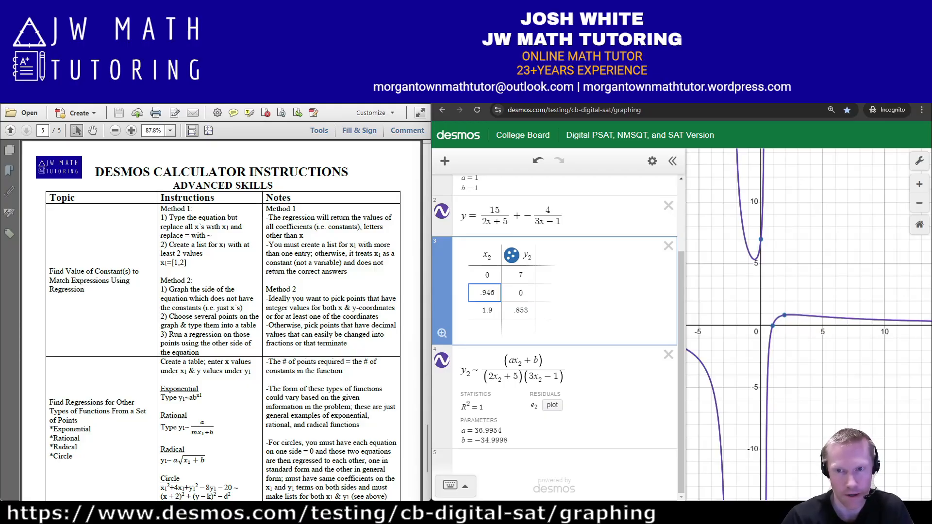
left_click(755, 259)
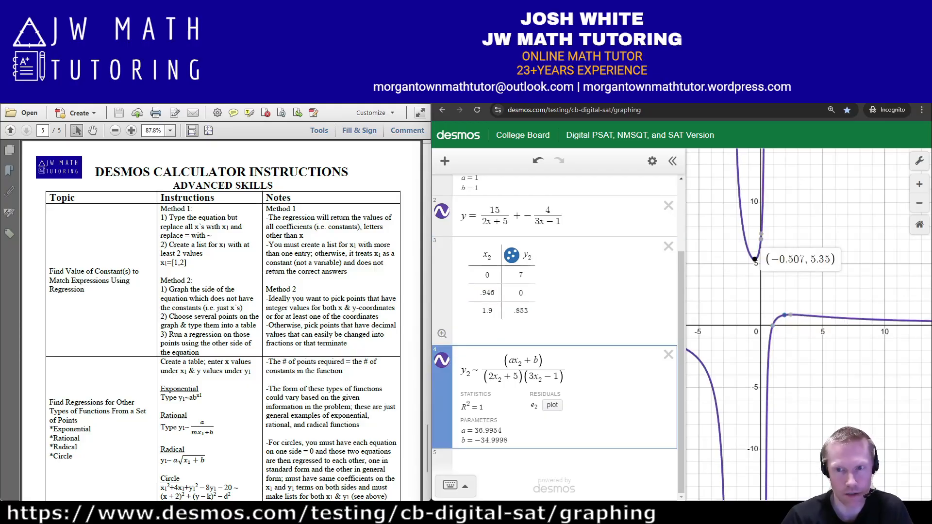
left_click_drag(745, 244, 744, 232)
double_click(487, 293)
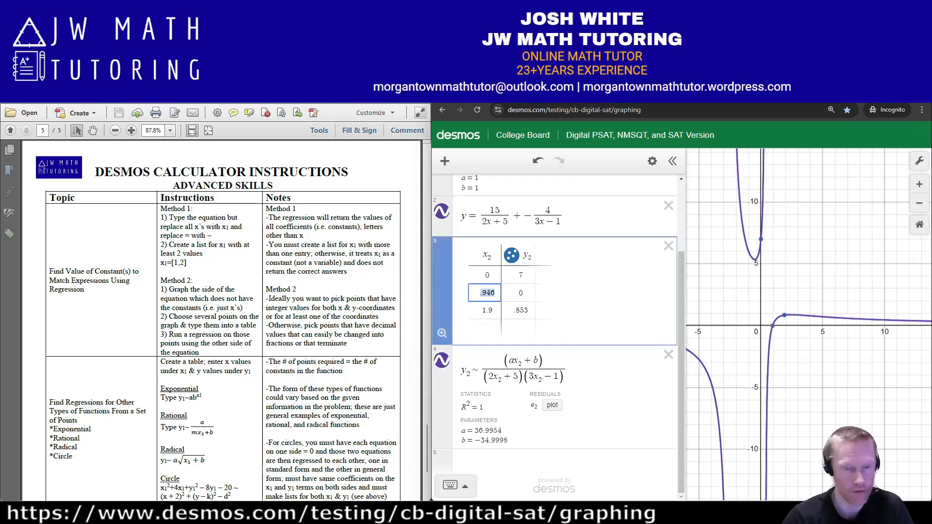
type("-1.39")
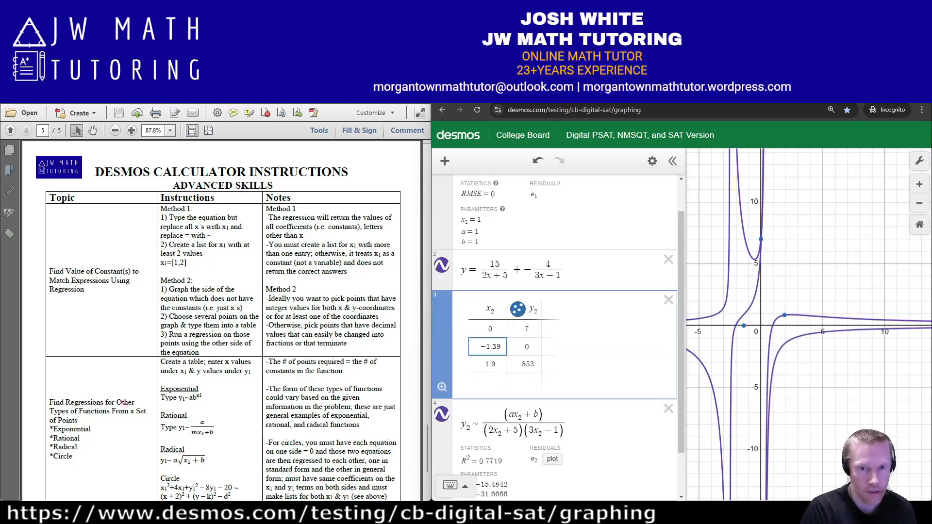
key("Tab")
type("7.53")
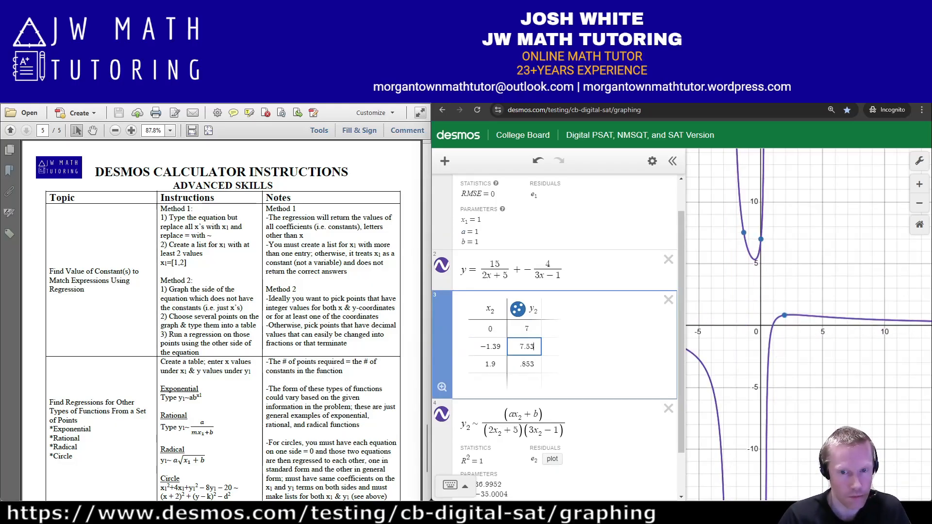
scroll(558, 336, "down", 1)
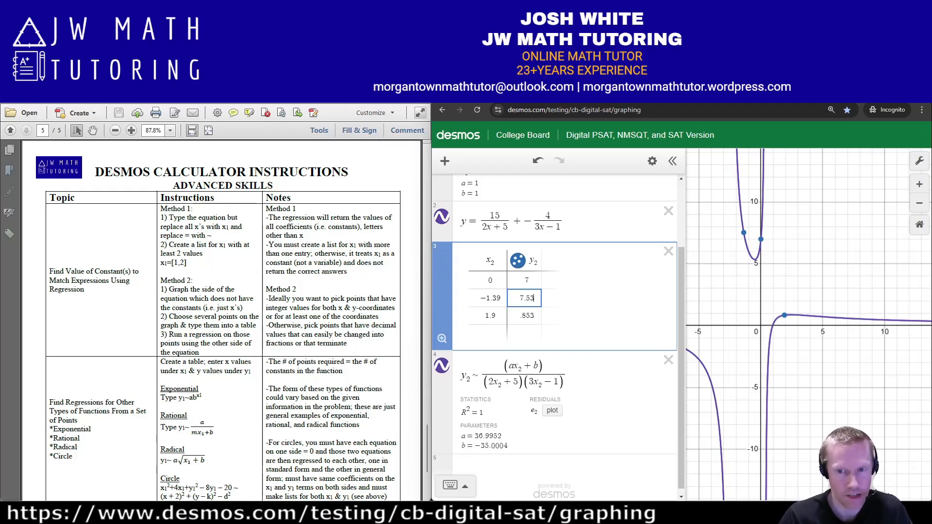
- Trace the curve's lower-left branch, replace the table's third row with (-3.63, -6.3), and open an empty expression below the regression
left_click_drag(700, 363, 819, 348)
left_click_drag(779, 320, 796, 327)
left_click_drag(796, 326, 823, 379)
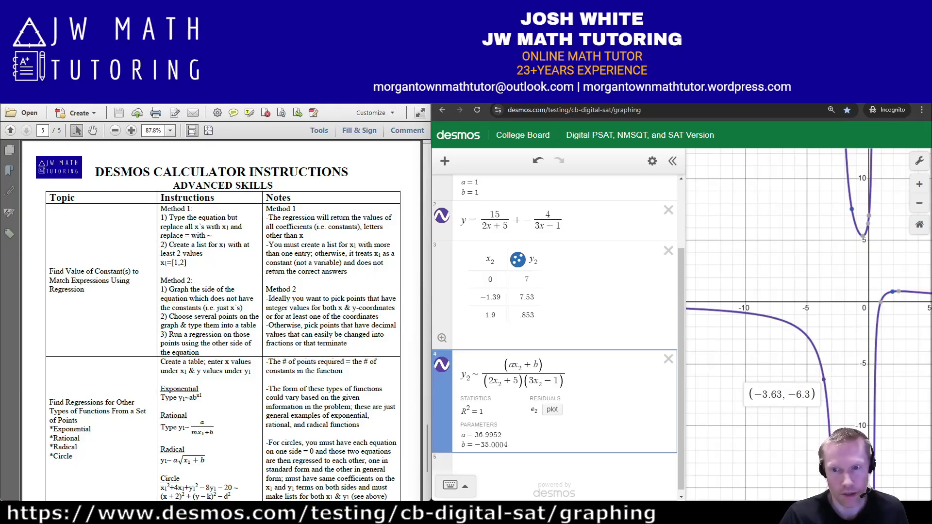
double_click(490, 315)
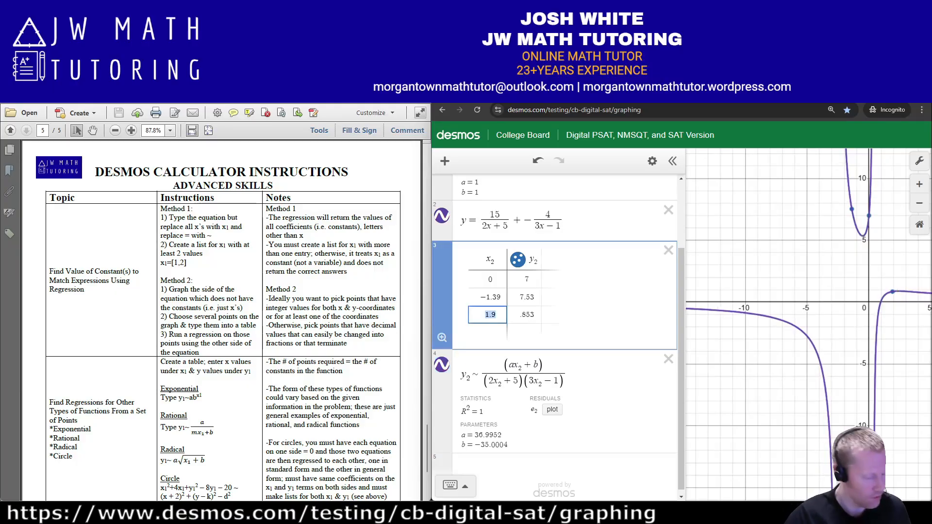
type("-3.63")
key("Tab")
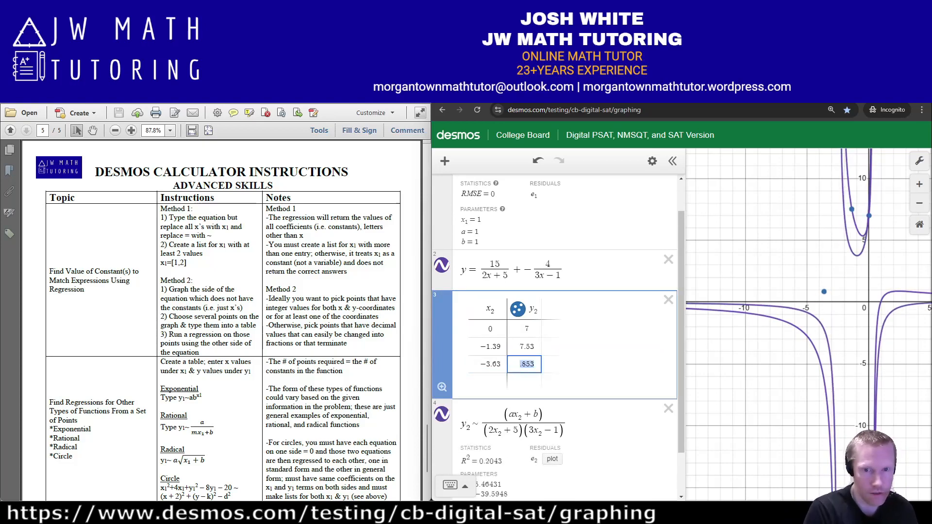
type("-6.3")
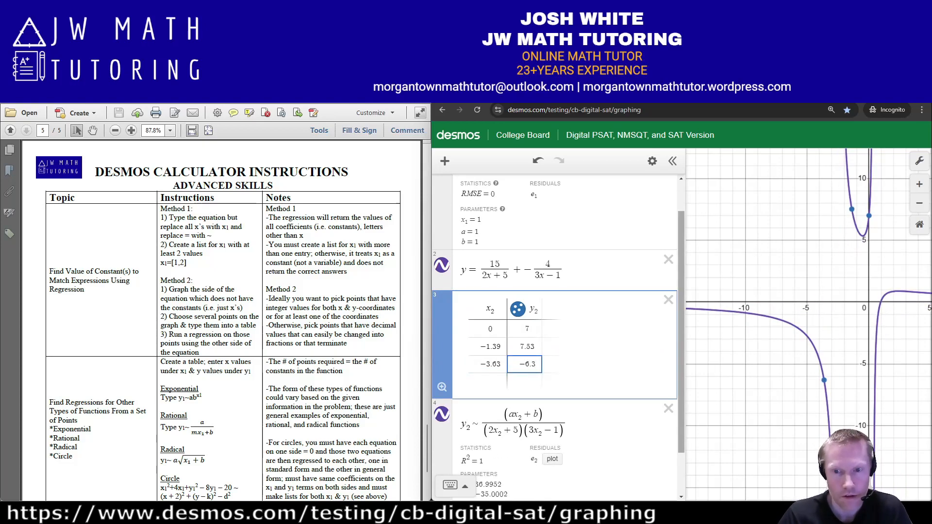
left_click_drag(681, 335, 681, 376)
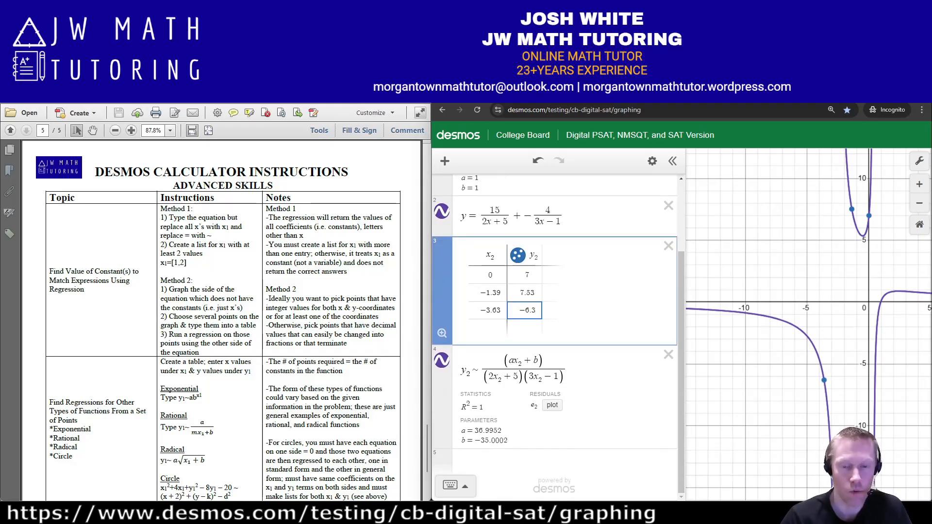
left_click(534, 461)
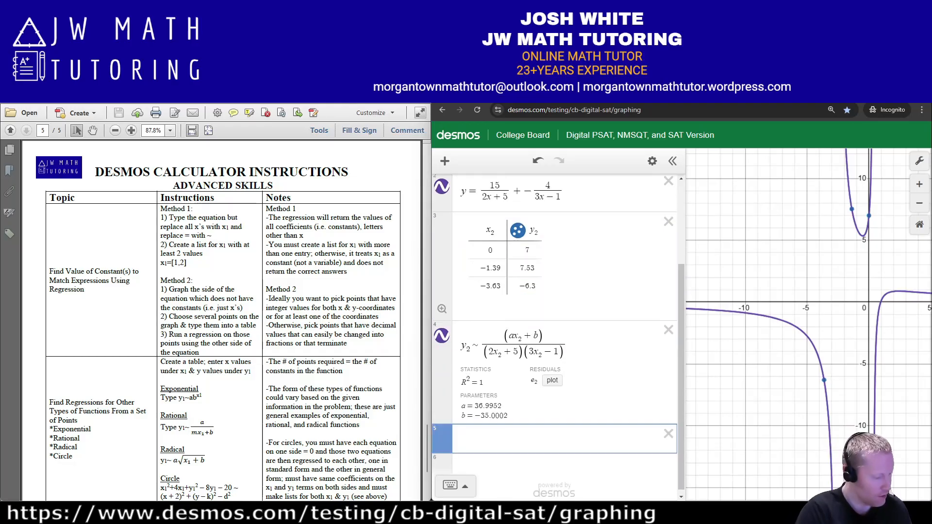
- Enter the expression a + b below the table regression and delete the Method 1 regression at the start of the list
type("a + b")
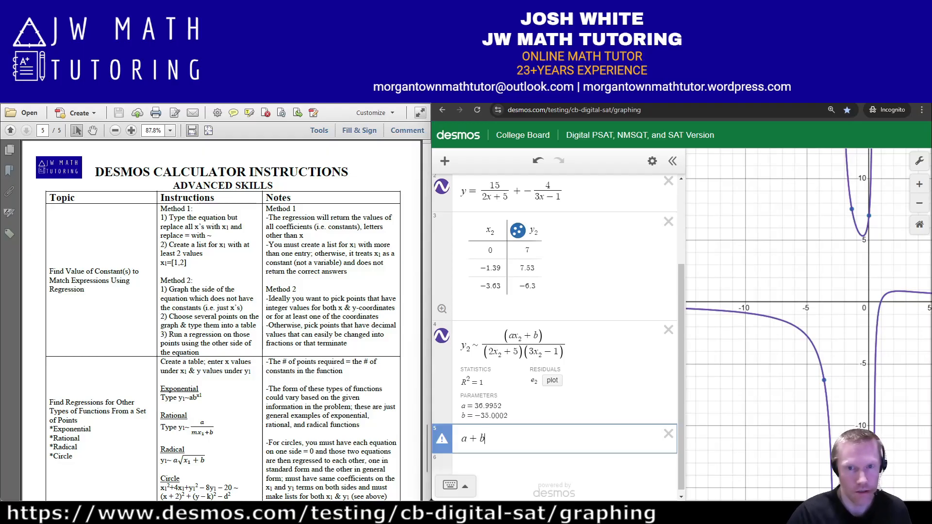
scroll(559, 336, "up", 3)
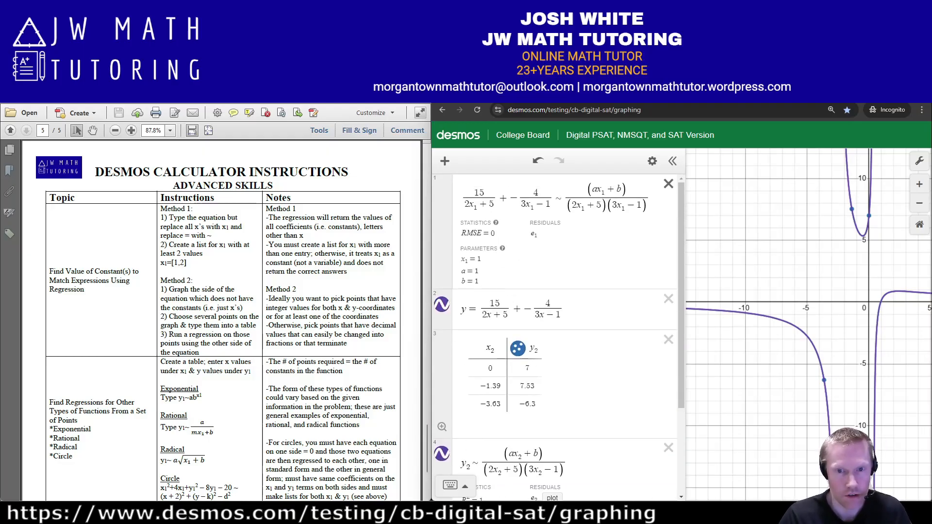
left_click(668, 184)
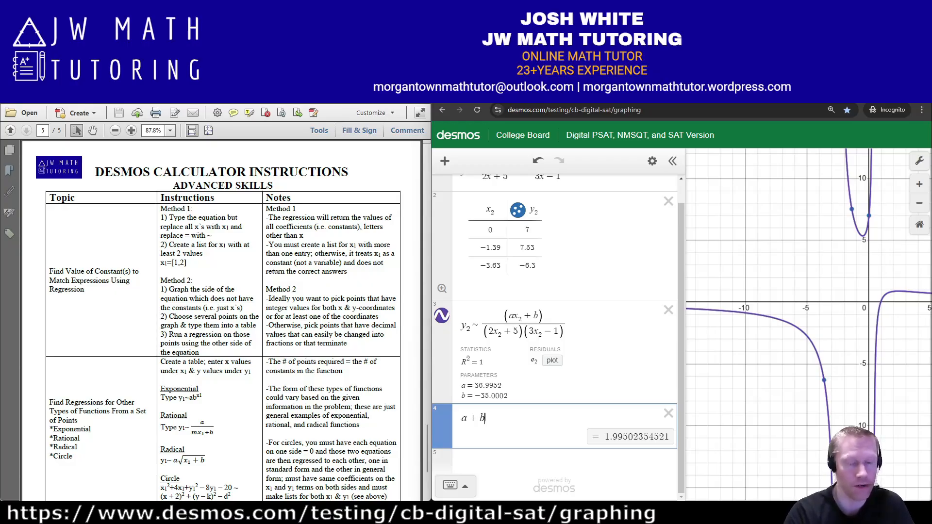
- Examine the plotted rational curve on the positive x side of the graph and its marked points
left_click_drag(820, 252, 745, 389)
mouse_move(770, 266)
left_mouse_down()
mouse_move(771, 302)
mouse_move(795, 286)
mouse_move(794, 327)
mouse_move(781, 259)
mouse_move(736, 213)
left_mouse_up()
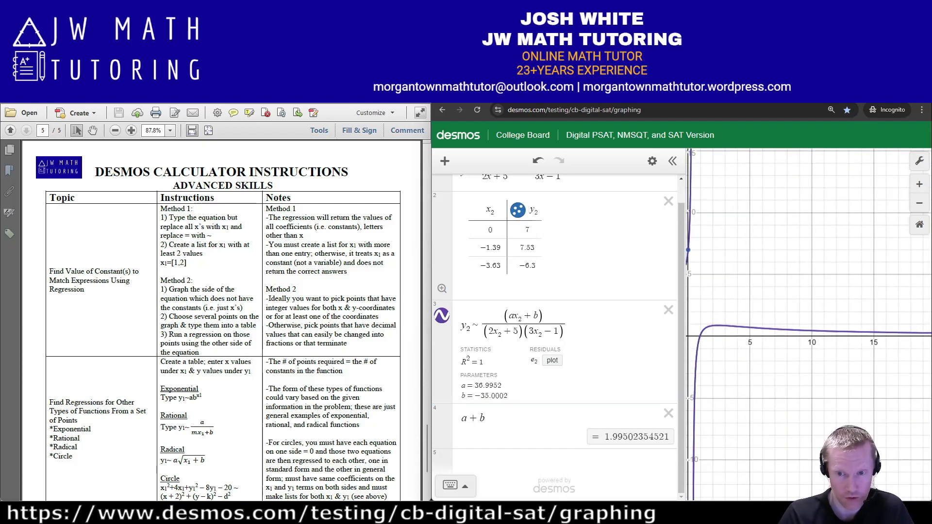
left_click_drag(695, 366, 696, 350)
left_click_drag(887, 331, 878, 332)
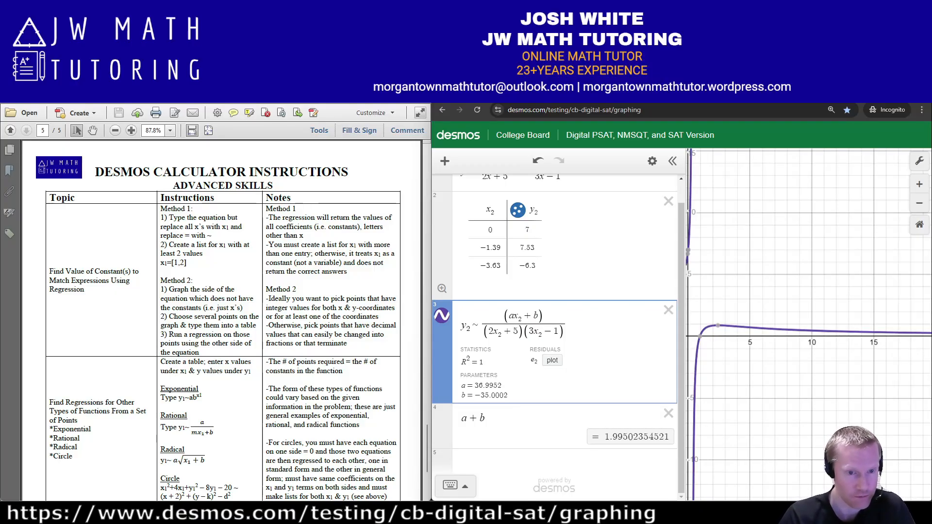
- Switch from the PDF guide to the OneNote practice problems and circle the formula P = C(2)^rt in the Exponential Regression problem
scroll(222, 320, "down", 4)
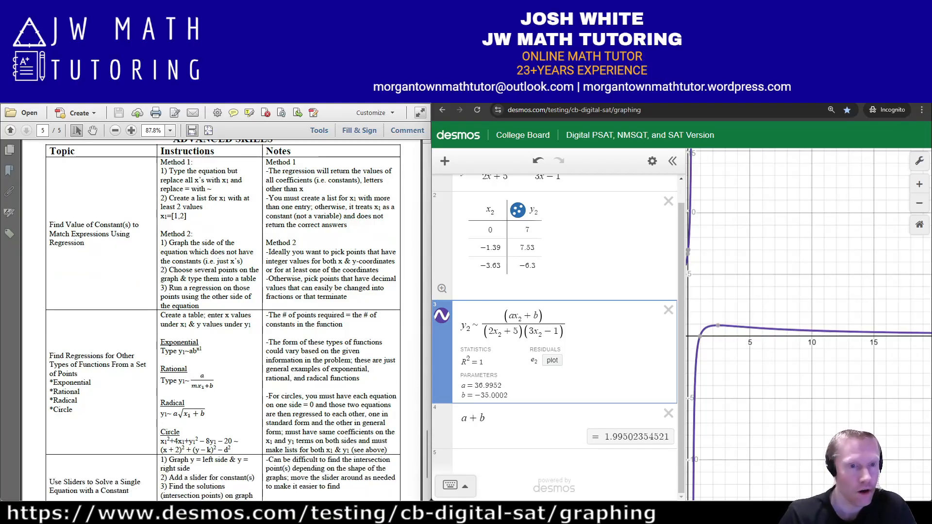
scroll(222, 320, "down", 2)
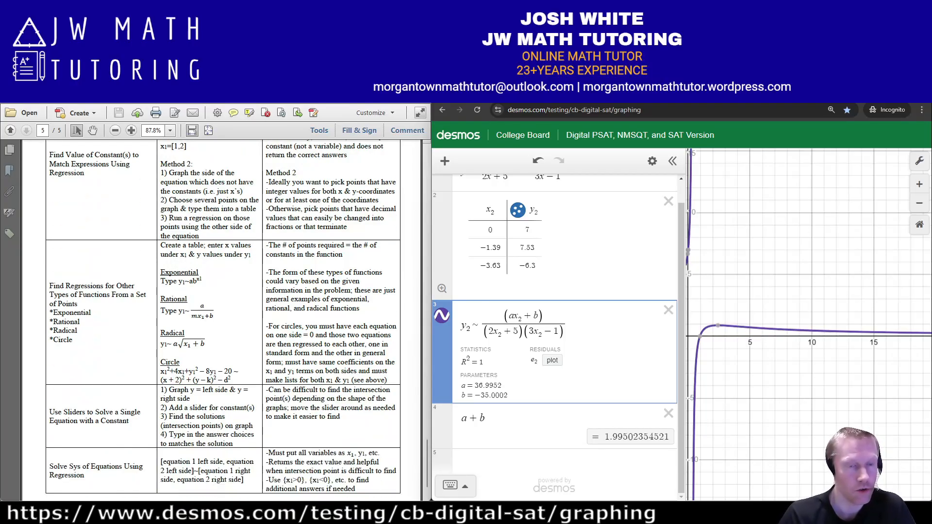
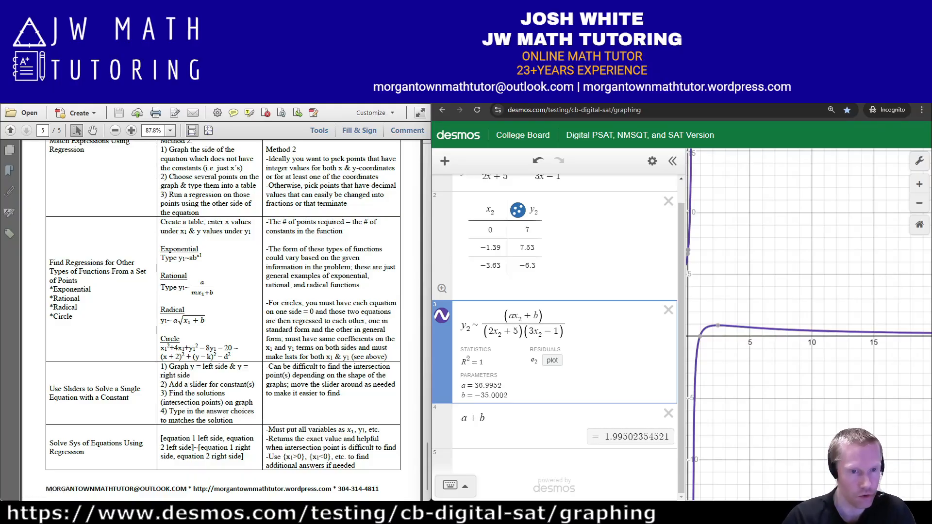
key("alt+Tab")
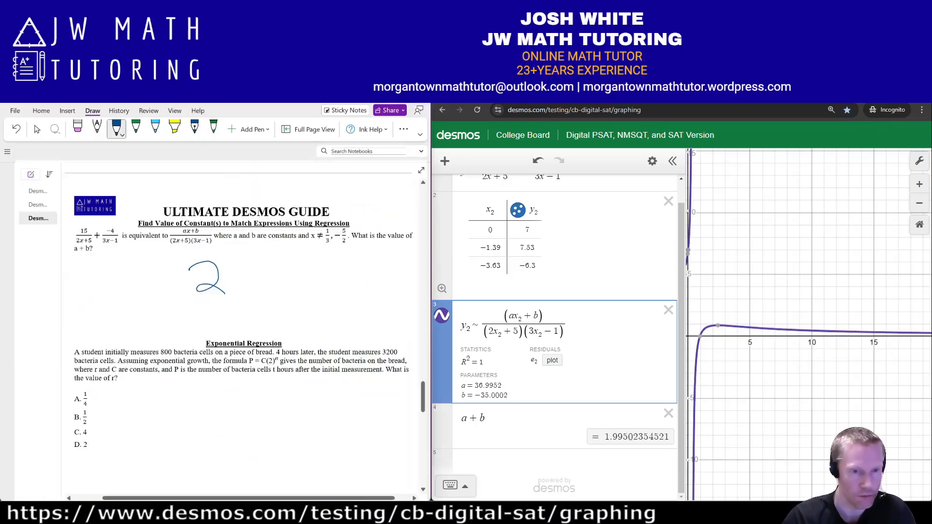
scroll(242, 330, "down", 3)
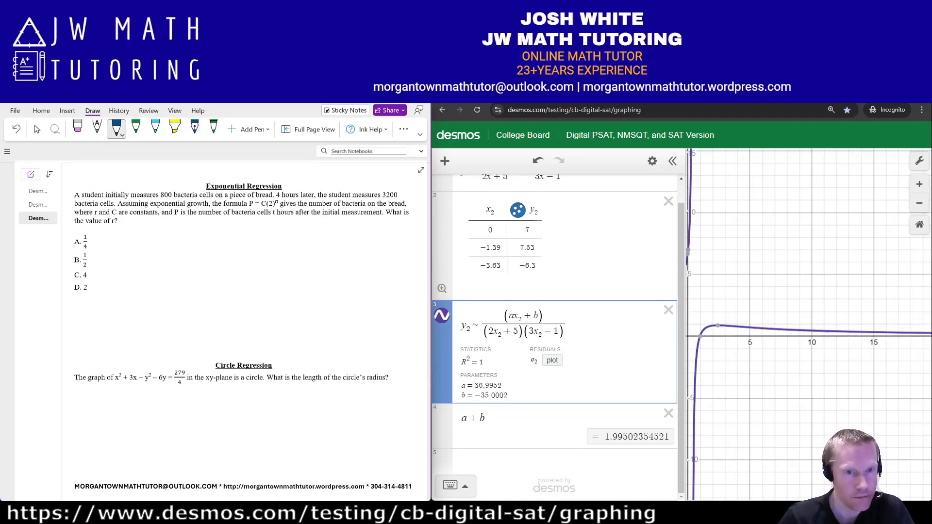
mouse_move(246, 210)
left_mouse_down()
mouse_move(277, 210)
mouse_move(250, 199)
left_mouse_up()
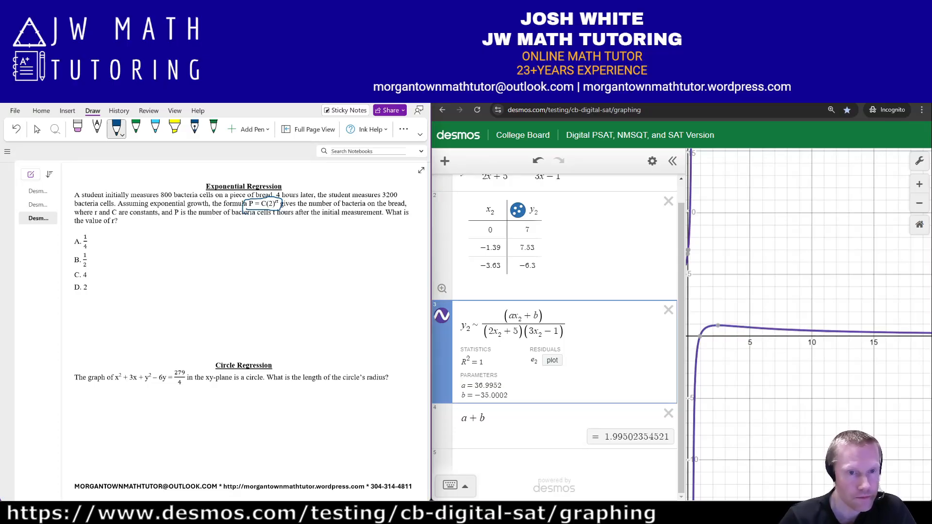
- Handwrite the data points (0, 800) and (4, 3200) beside the answer choices of the exponential problem
left_click_drag(232, 240, 240, 242)
mouse_move(247, 240)
left_mouse_down()
mouse_move(192, 251)
mouse_move(198, 242)
left_mouse_up()
left_click_drag(212, 255, 183, 261)
left_click_drag(257, 234, 258, 257)
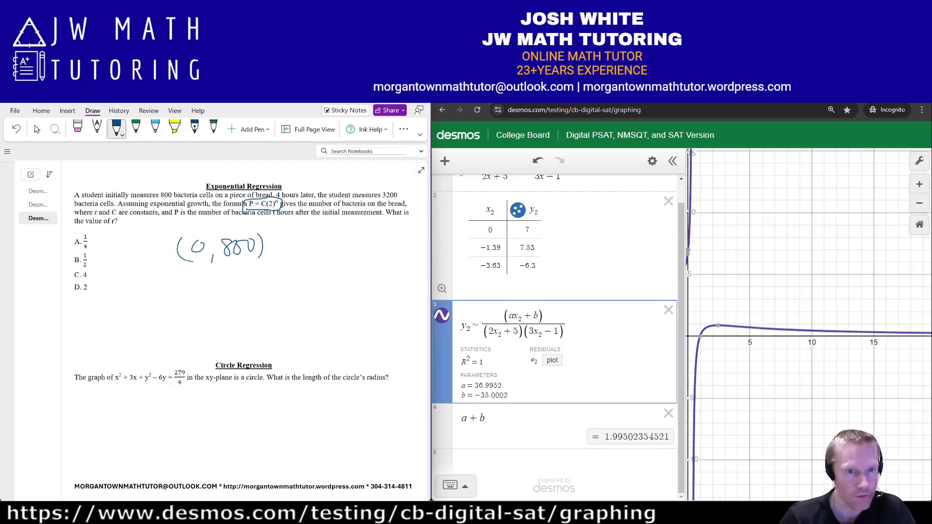
left_click_drag(188, 273, 208, 288)
left_click_drag(219, 272, 223, 286)
left_click_drag(233, 275, 257, 281)
left_click_drag(261, 272, 269, 281)
left_click_drag(174, 269, 167, 294)
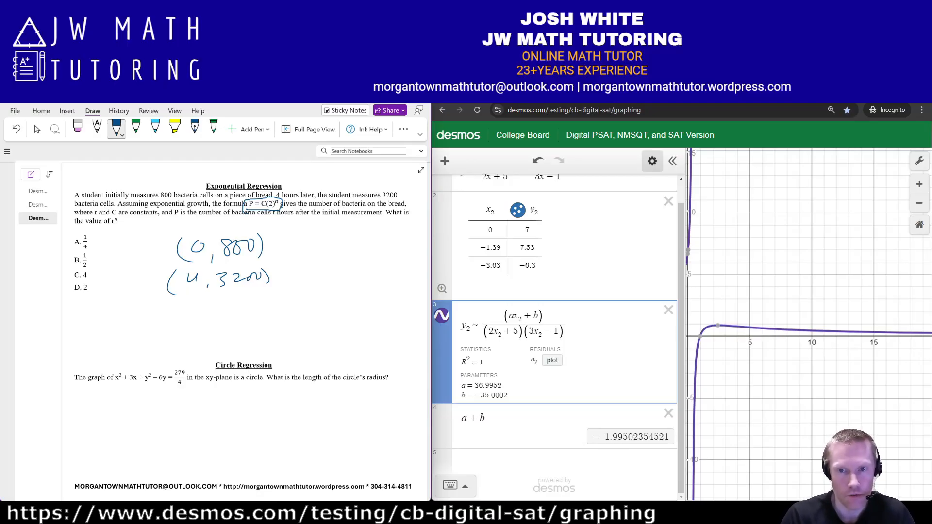
- Delete all expressions from the Desmos calculator
left_click(652, 161)
scroll(661, 205, "up", 1)
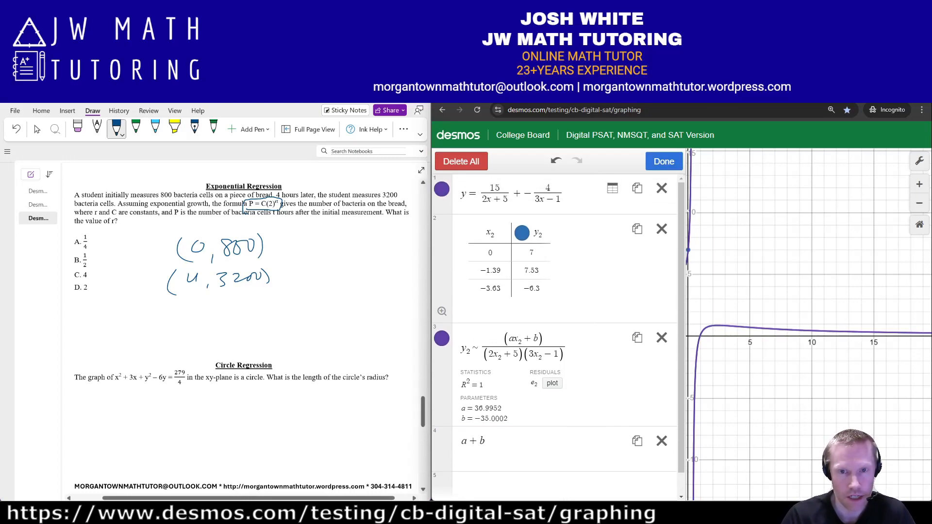
left_click(461, 161)
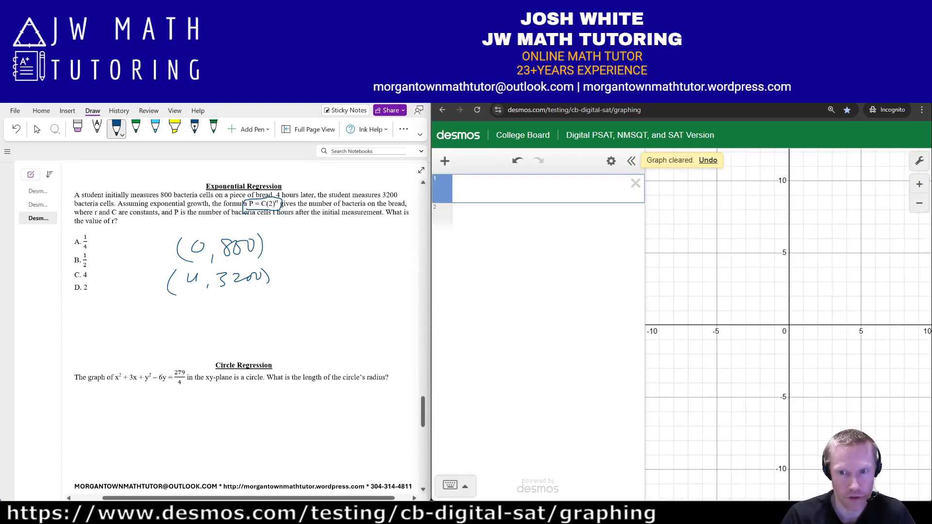
- Add a table in Desmos with the points (0, 800) and (4, 3200)
left_click(444, 160)
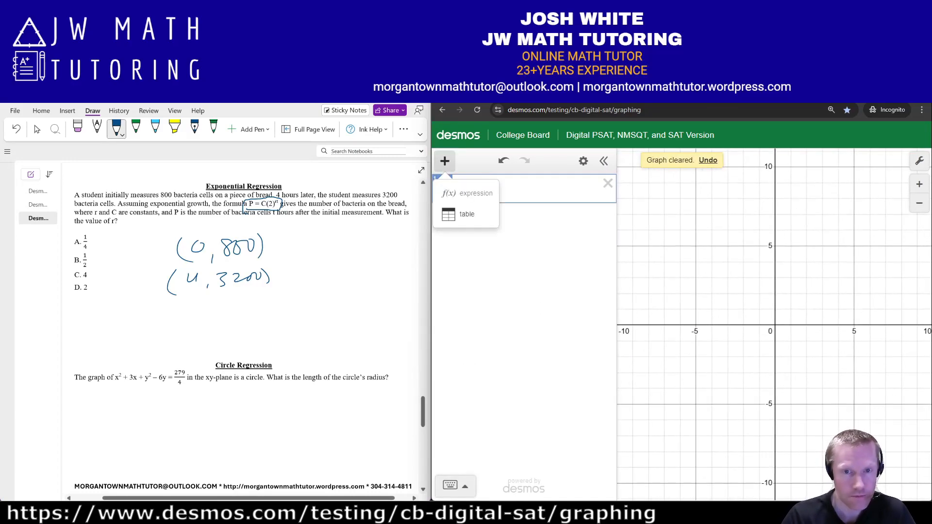
left_click(466, 214)
type("0")
key("Tab")
type("800")
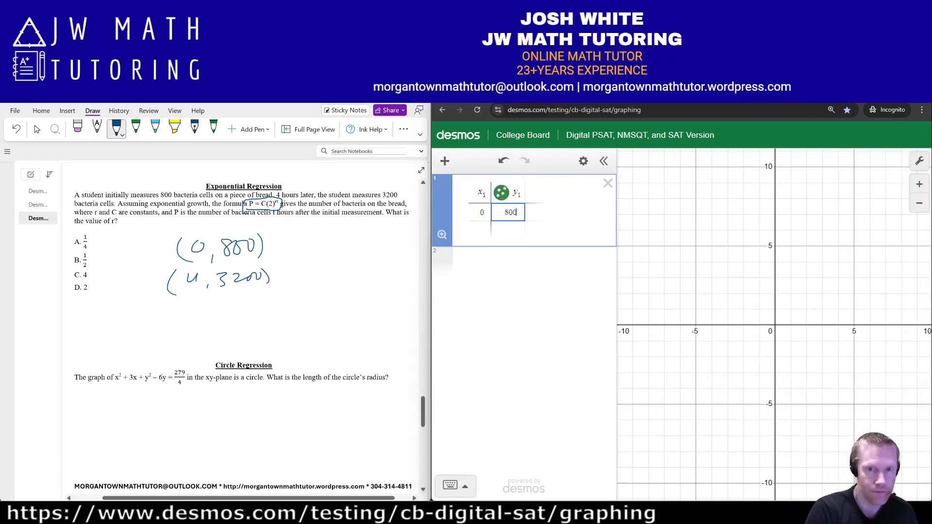
key("Return")
type("4")
key("Tab")
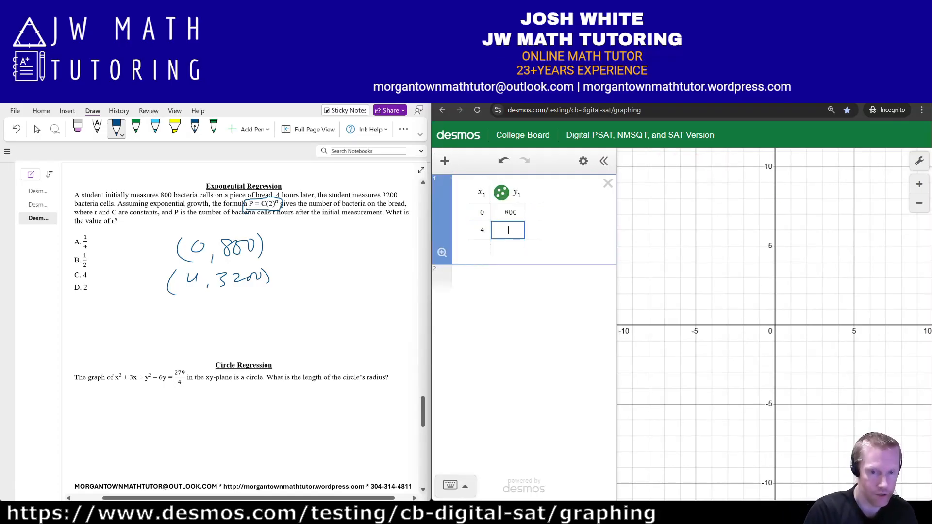
type("3200")
- Enter the regression y₁ ~ C(2)^(rx₁) below the table and circle answer B, 1/2, in the notes
left_click(509, 280)
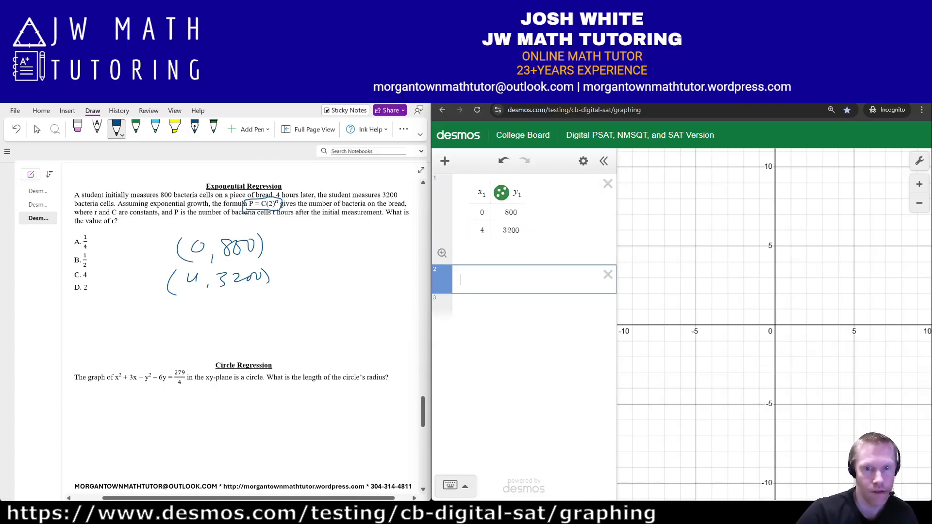
type("y1~")
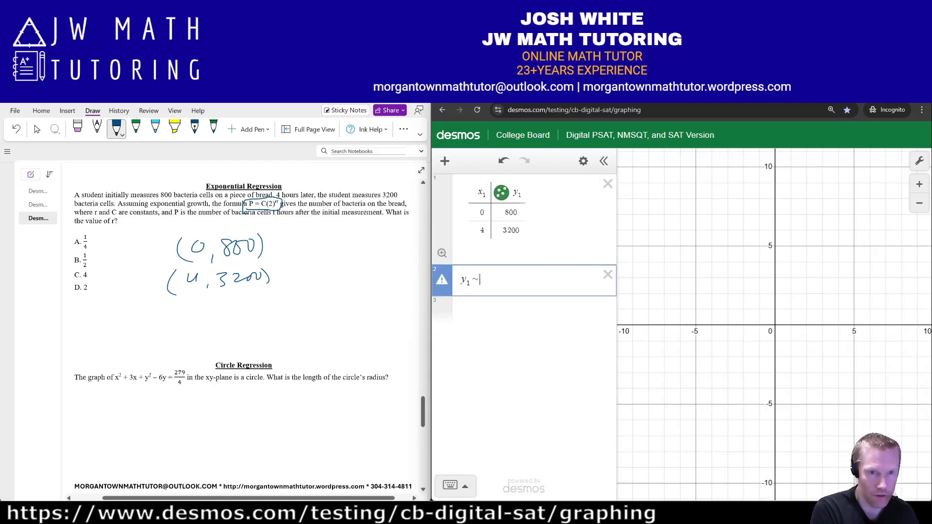
type("C(2)")
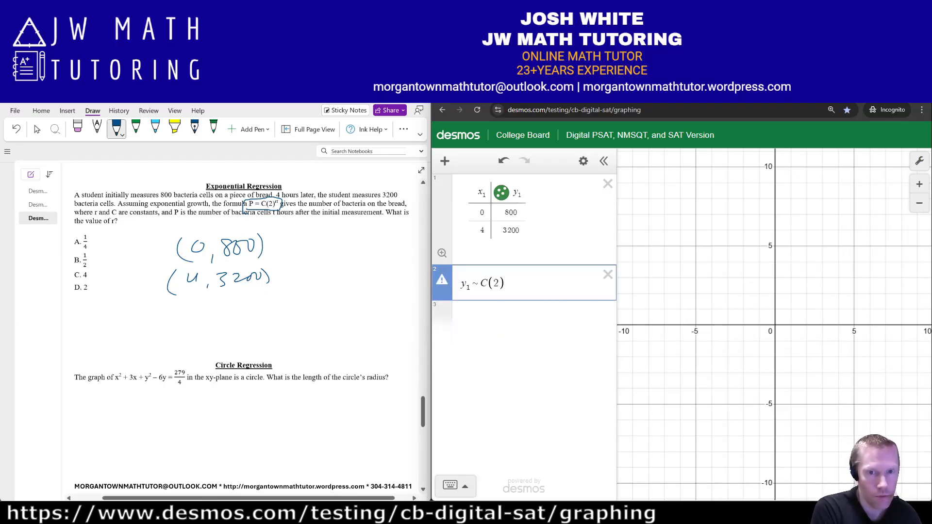
type("^r")
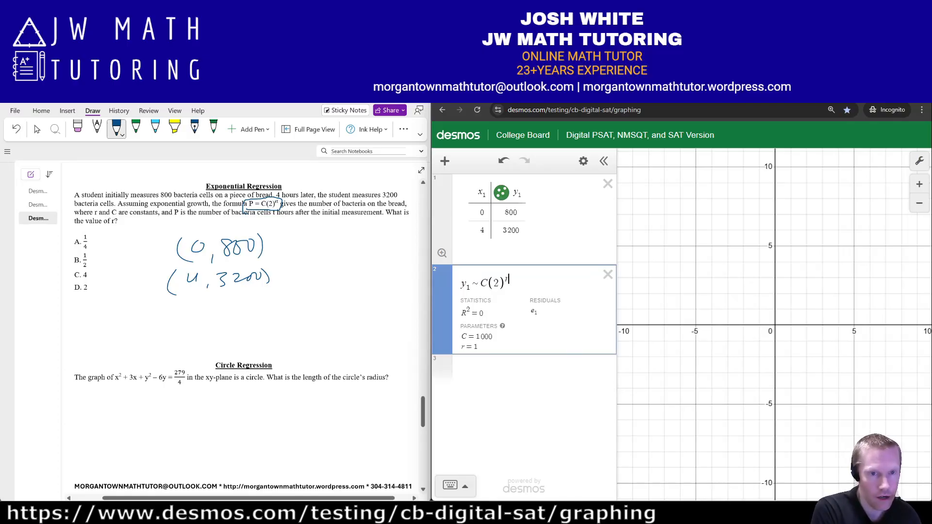
type("x1")
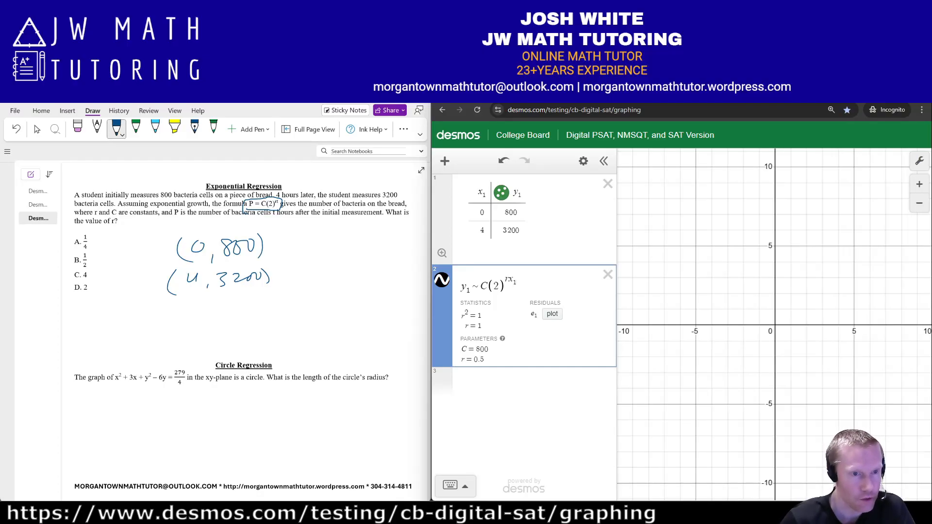
mouse_move(89, 248)
left_mouse_down()
mouse_move(78, 279)
mouse_move(86, 247)
left_mouse_up()
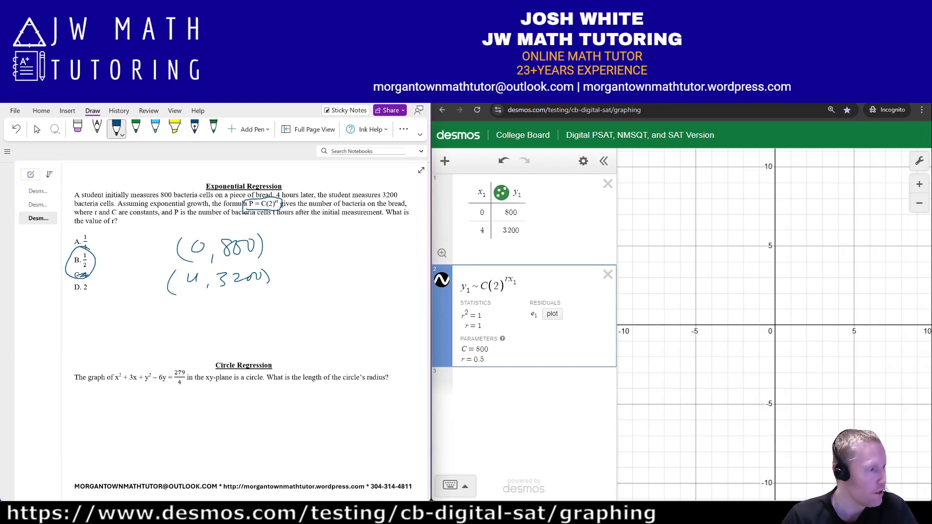
- Consult the regression notes in the PDF guide and return to the OneNote practice problems
key("alt+Tab")
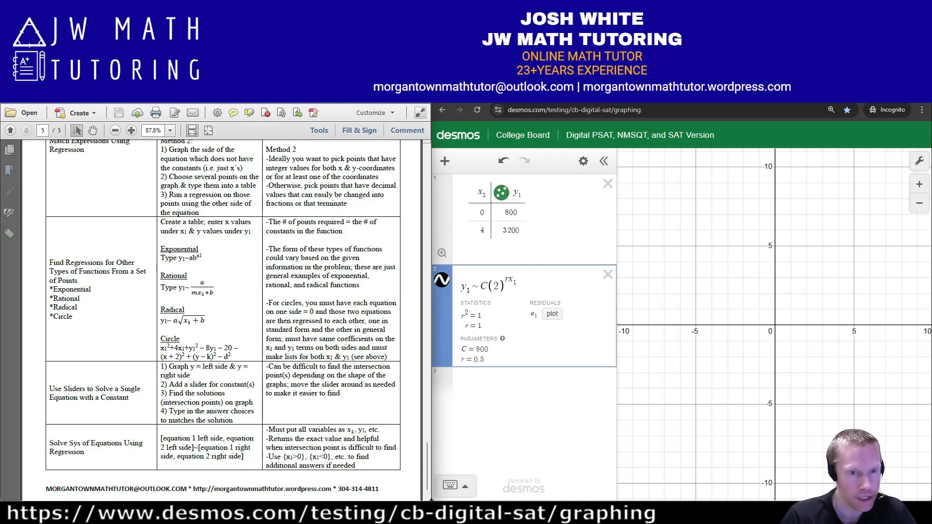
mouse_move(250, 512)
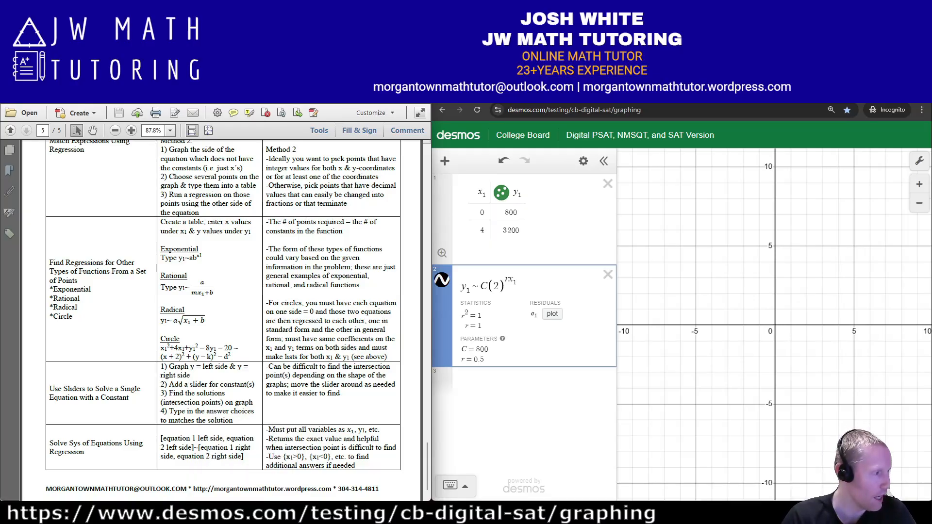
key("alt+Tab")
- Handwrite the circle equation in general form, x² + 3x + y² − 6y − 279/4 = 0, under the Circle Regression problem
scroll(243, 326, "down", 3)
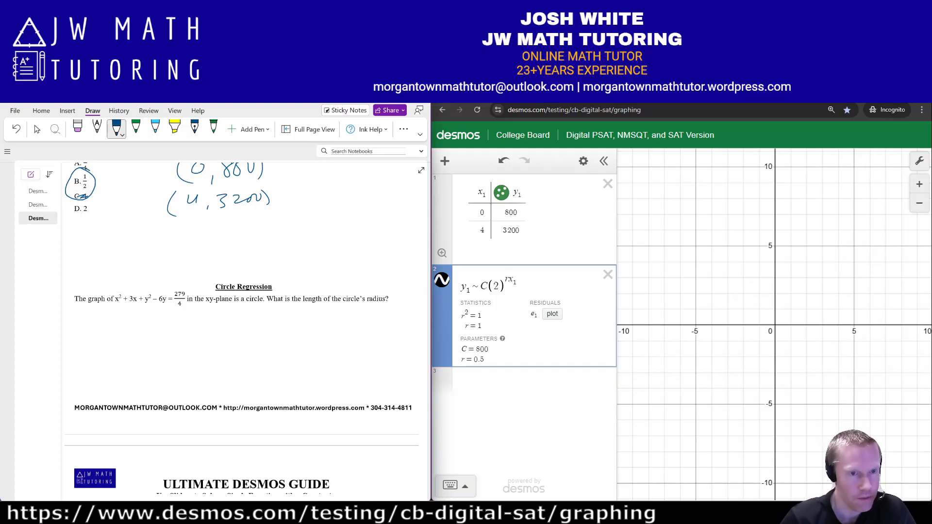
left_click_drag(88, 326, 100, 337)
mouse_move(100, 326)
left_mouse_down()
mouse_move(88, 337)
mouse_move(114, 322)
mouse_move(122, 334)
left_mouse_up()
left_click_drag(119, 329, 131, 332)
left_click_drag(144, 324, 153, 333)
mouse_move(154, 325)
left_mouse_down()
mouse_move(143, 333)
mouse_move(170, 327)
left_mouse_up()
left_click_drag(164, 323, 178, 340)
left_click_drag(186, 318, 207, 325)
mouse_move(221, 316)
left_mouse_down()
mouse_move(213, 328)
mouse_move(229, 340)
mouse_move(248, 326)
left_mouse_up()
left_click_drag(251, 318, 270, 324)
mouse_move(284, 315)
left_mouse_down()
mouse_move(276, 344)
mouse_move(314, 330)
left_mouse_up()
mouse_move(342, 319)
left_mouse_down()
mouse_move(335, 331)
mouse_move(343, 319)
left_mouse_up()
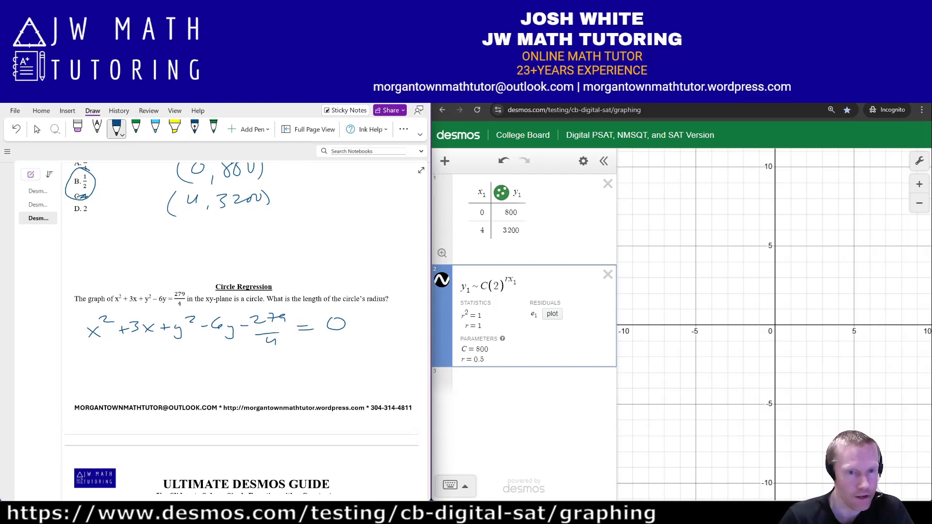
- Handwrite the standard circle form (x − h)² + (y − k)² = r² beneath the general form
left_click_drag(104, 369, 121, 381)
mouse_move(118, 371)
left_mouse_down()
mouse_move(107, 382)
mouse_move(132, 373)
left_mouse_up()
left_click_drag(138, 365, 147, 378)
mouse_move(103, 365)
left_mouse_down()
mouse_move(99, 384)
mouse_move(108, 384)
left_mouse_up()
left_click_drag(153, 360, 175, 368)
left_click_drag(172, 364, 170, 373)
left_click_drag(189, 359, 196, 378)
left_click_drag(207, 370, 230, 370)
mouse_move(235, 358)
left_mouse_down()
mouse_move(233, 372)
mouse_move(261, 363)
left_mouse_up()
left_click_drag(273, 368, 305, 360)
left_click_drag(221, 360, 221, 375)
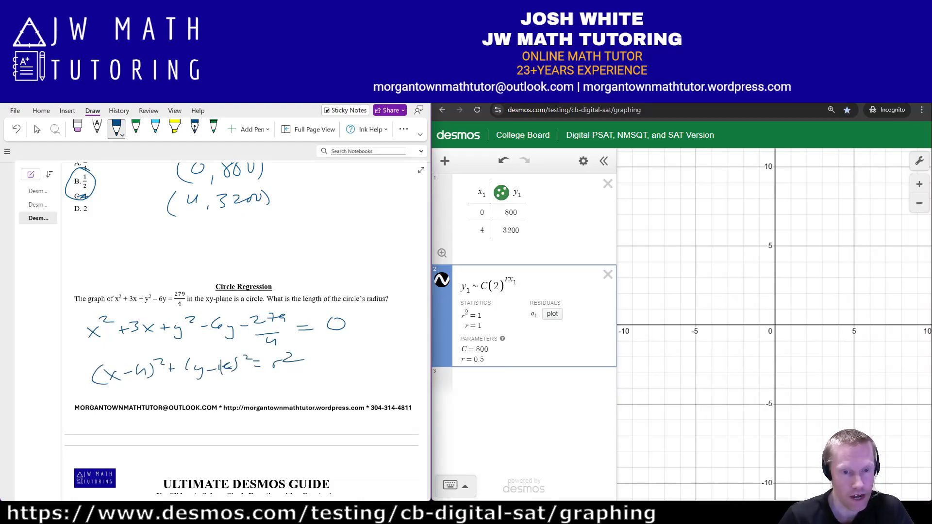
- Erase the = r² part of the standard form and rewrite it as − r² = 0
left_click(78, 128)
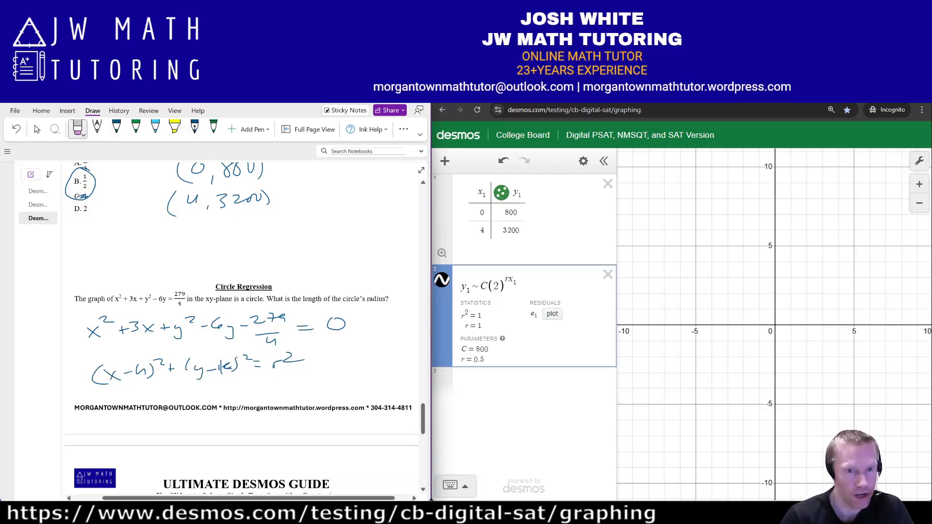
left_click_drag(247, 361, 305, 358)
left_click(116, 128)
left_click_drag(307, 360, 319, 365)
left_click_drag(339, 356, 338, 357)
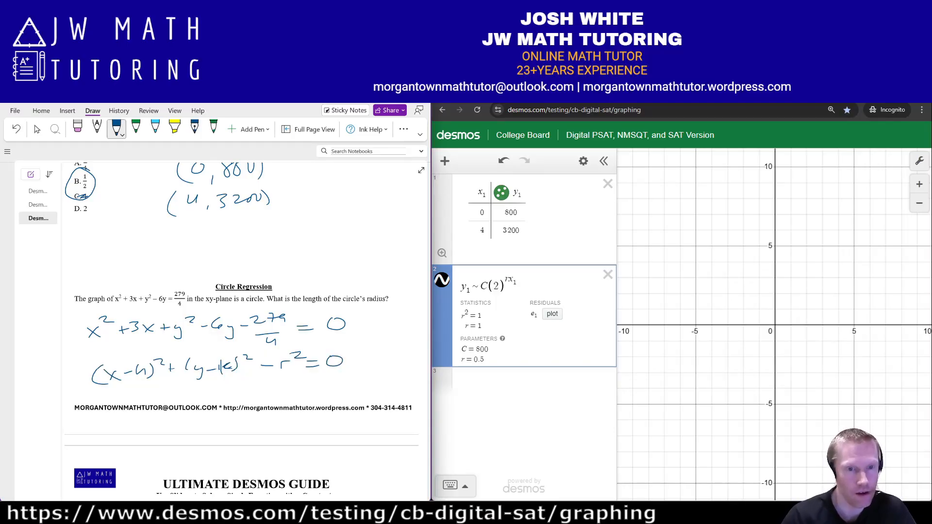
- Delete the exponential regression and its table from Desmos, and widen the expression area
left_click(608, 275)
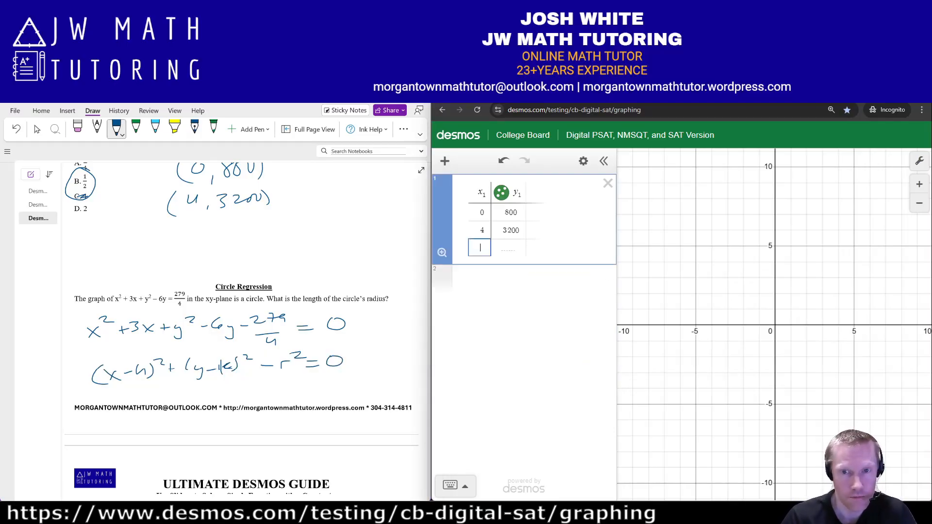
left_click(608, 184)
left_click_drag(617, 301, 695, 301)
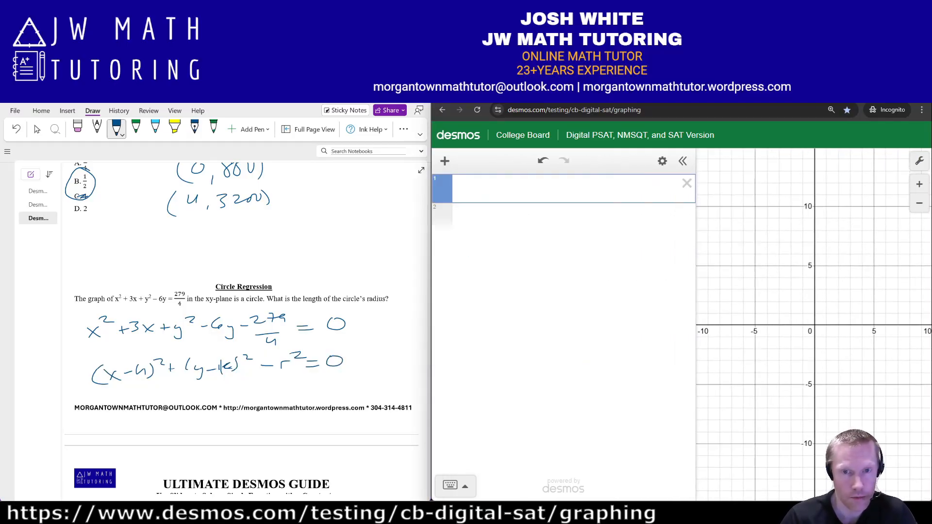
- Enter x₁² + 3x₁ + y₁² in the first Desmos expression line
type("x")
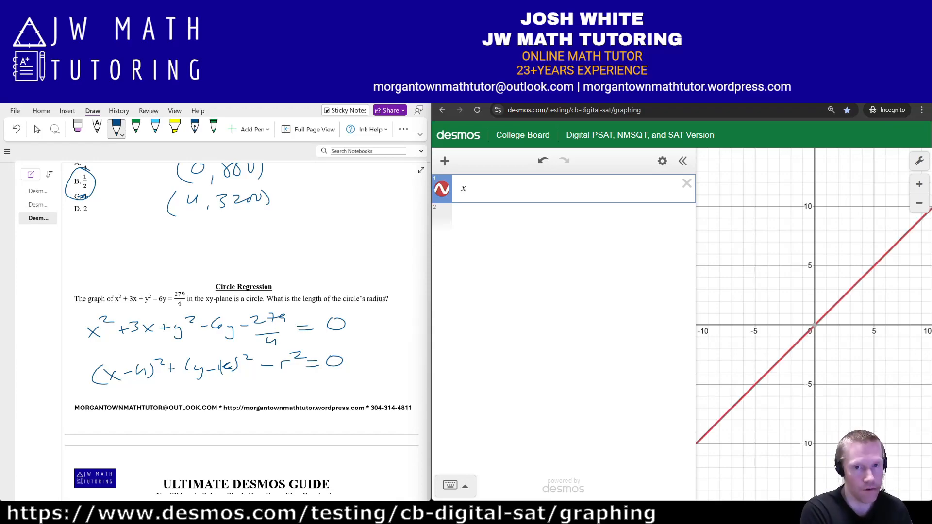
type("_1 + ")
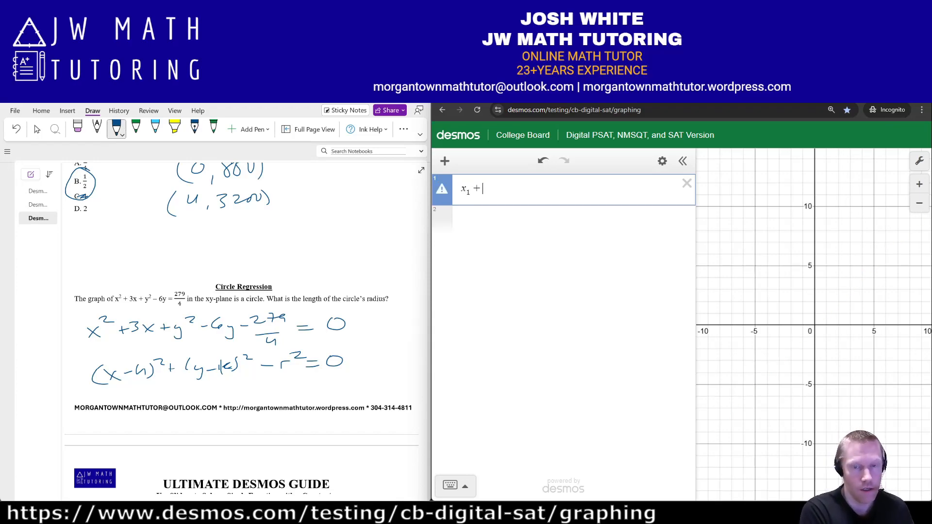
type("3x")
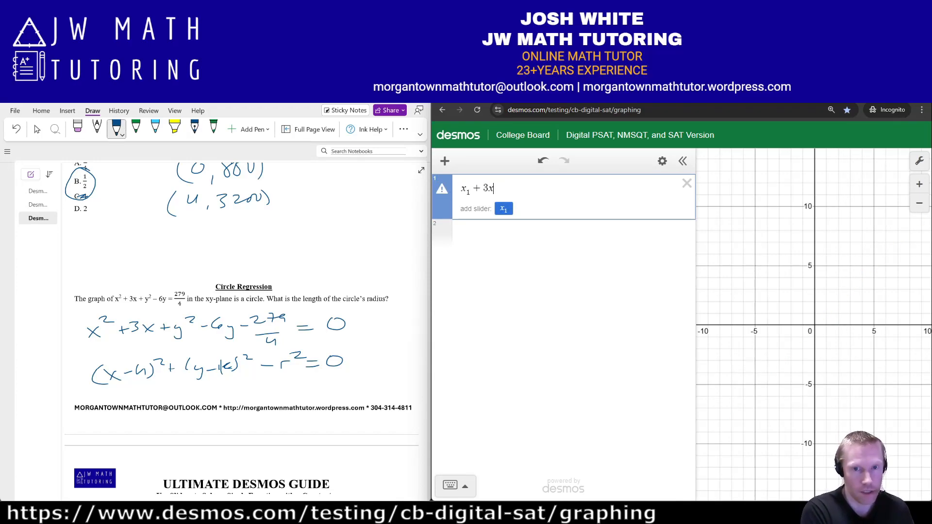
type("_1 + y_1")
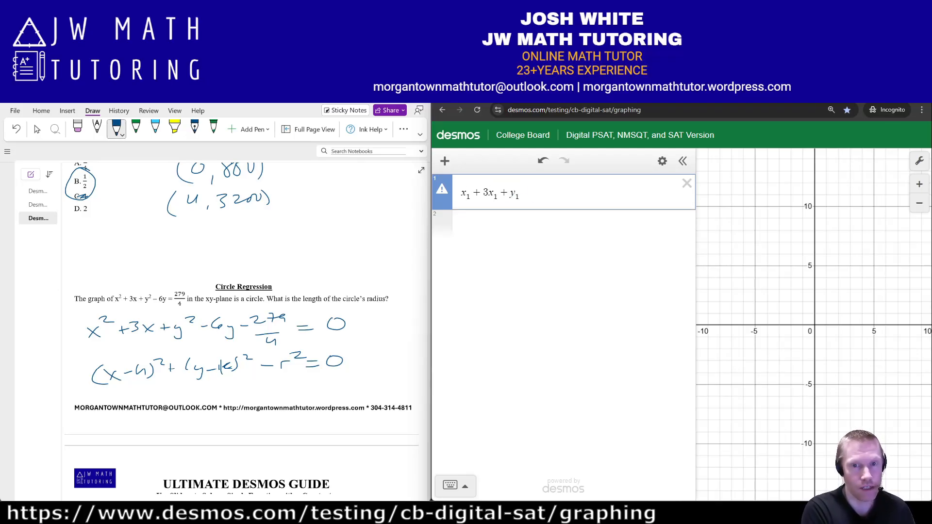
type("^2")
key("Left")
key("Left")
key("Left")
key("Left")
key("Left")
key("Left")
key("Left")
key("Left")
key("Left")
key("Left")
key("Left")
key("Left")
key("Left")
key("Left")
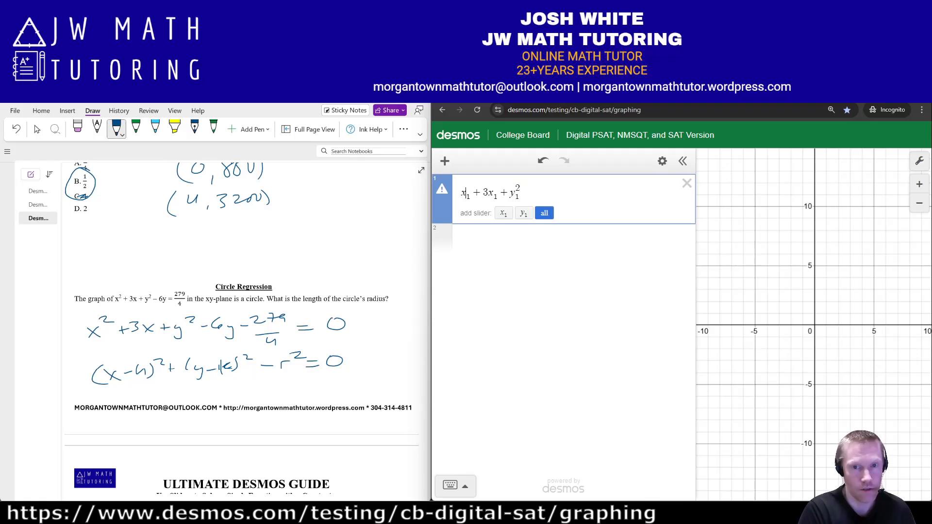
type("^2")
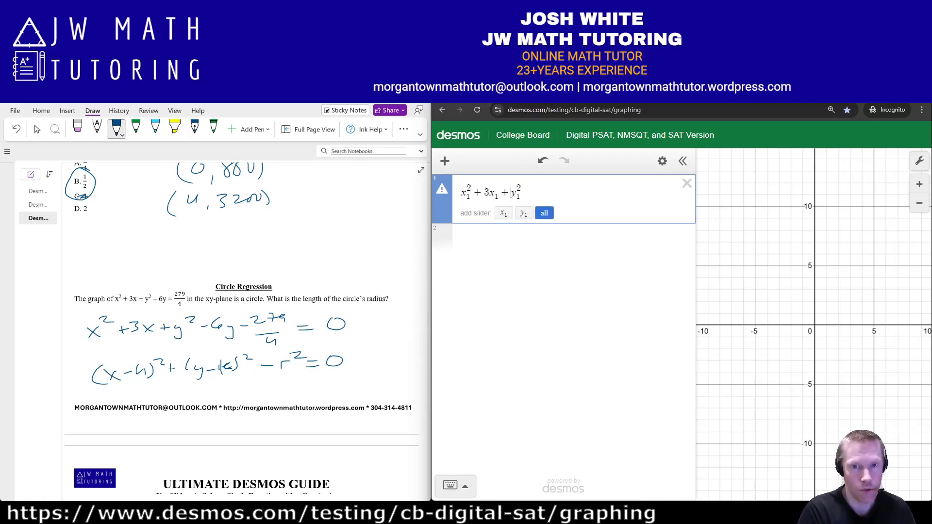
- Extend the expression with − 6y₁ − 279/4 and follow it with the regression tilde (~)
type("=")
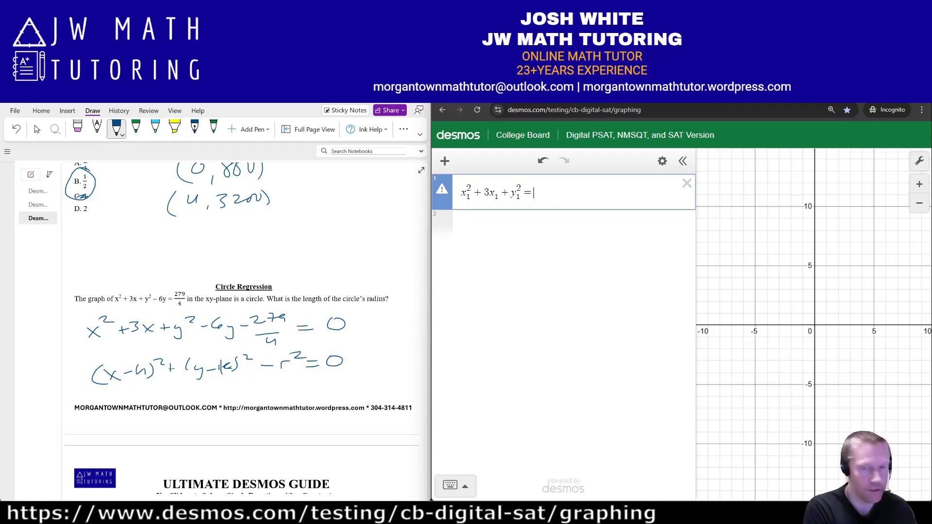
type("6y1")
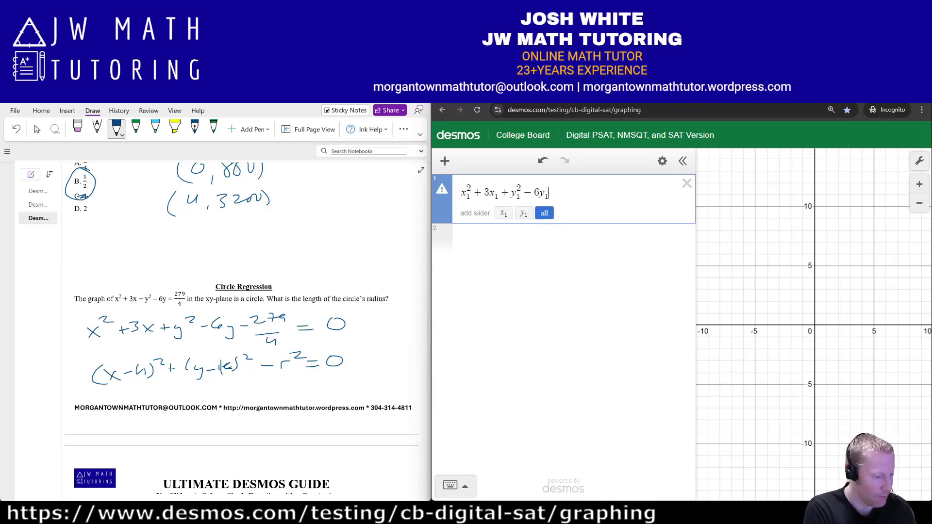
type("-279/4")
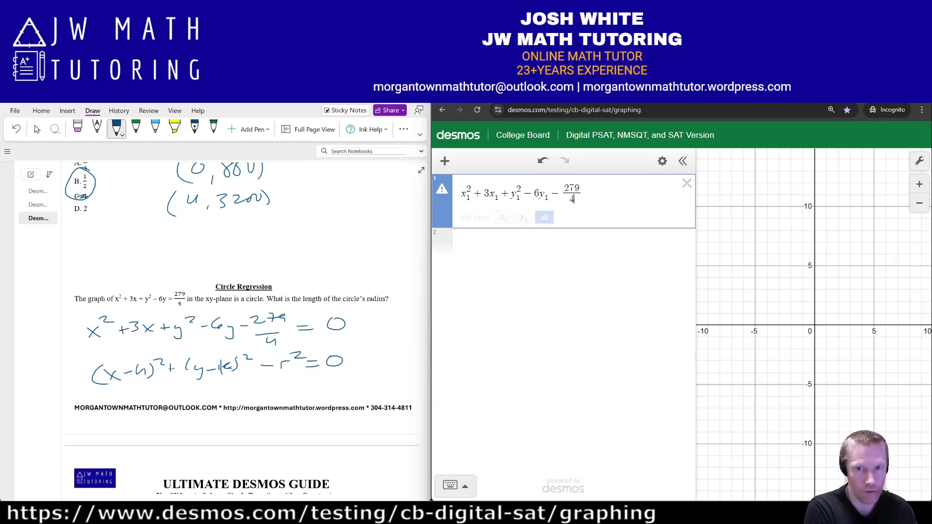
type("~")
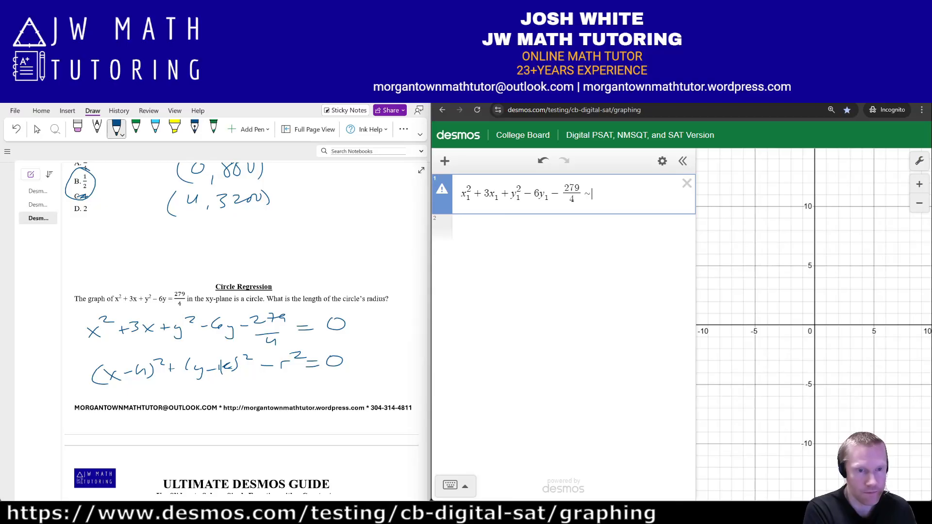
- Enter (x₁ − h)² as the first term of the regression's right-hand side
type("(x-h)^1")
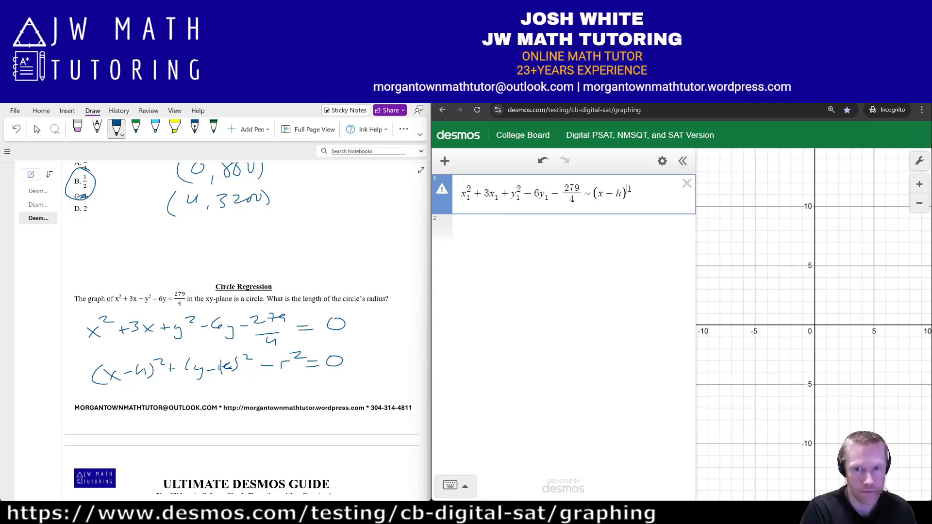
key("Left")
key("Left")
key("Left")
key("Right")
type("1")
key("Right")
key("Right")
key("Right")
key("Right")
key("Right")
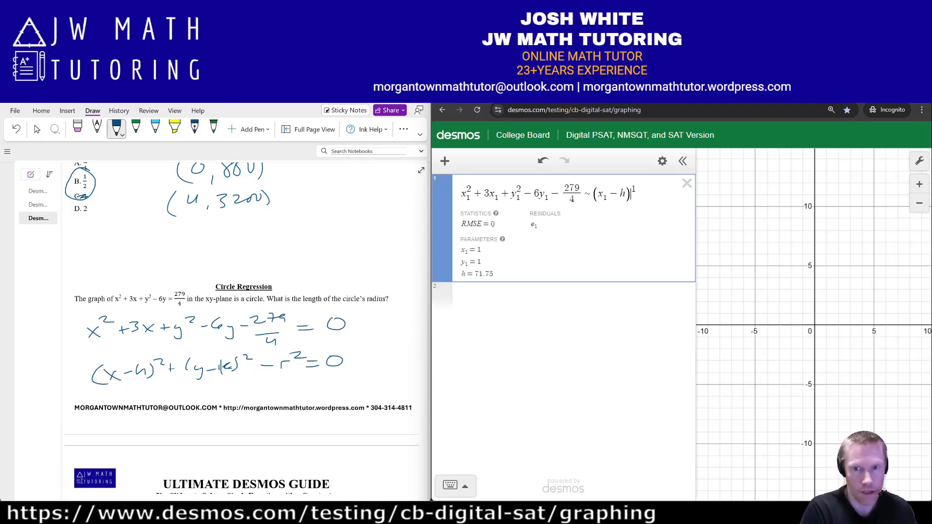
key("BackSpace")
type("2")
key("Right")
- Complete the regression's right-hand side with + (y₁ − k)² − r²
type("+(y1-")
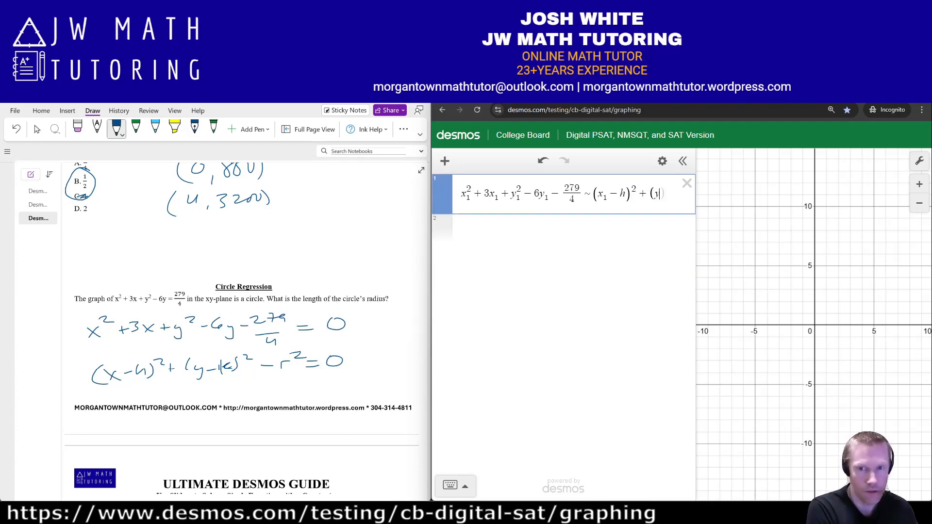
type("k")
key("Right")
type("^2")
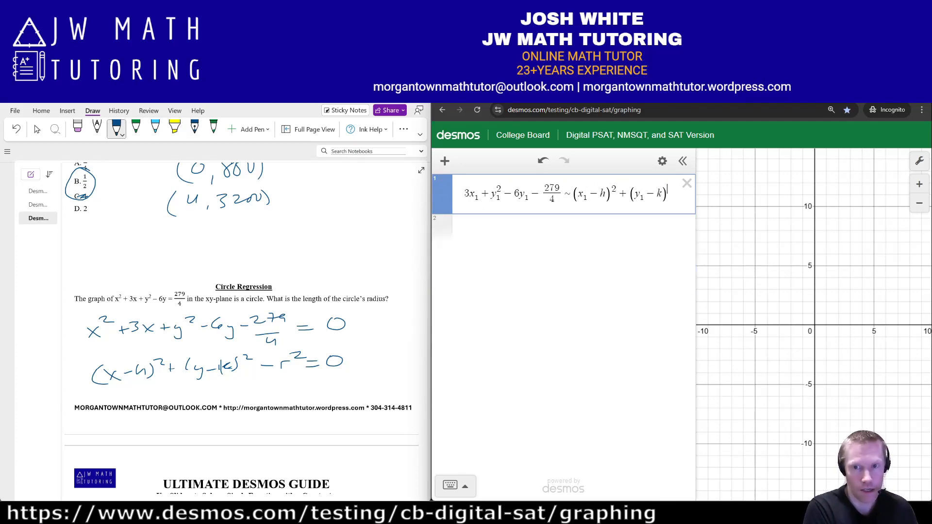
key("Right")
type("-r^2")
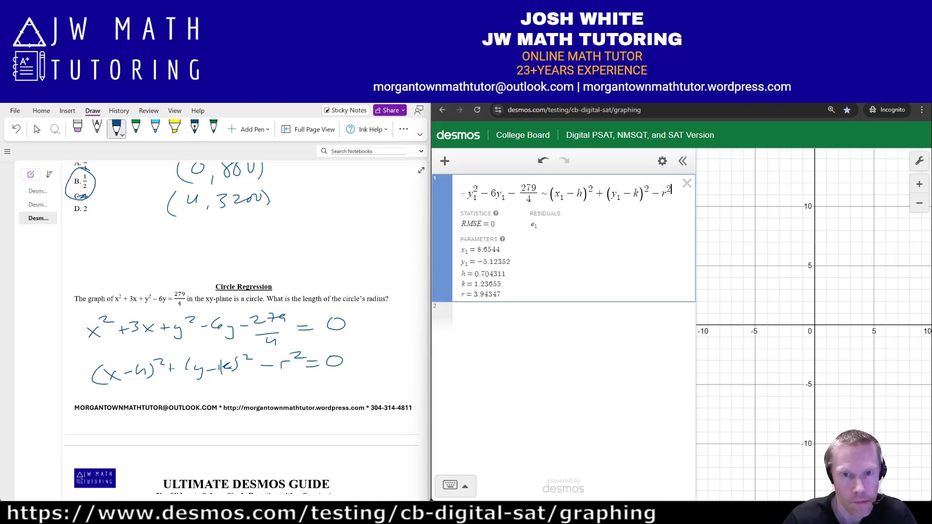
- Define the list x₁ = [1,2,3,4,5,6,7,8,9] on a new line below the regression
key("Return")
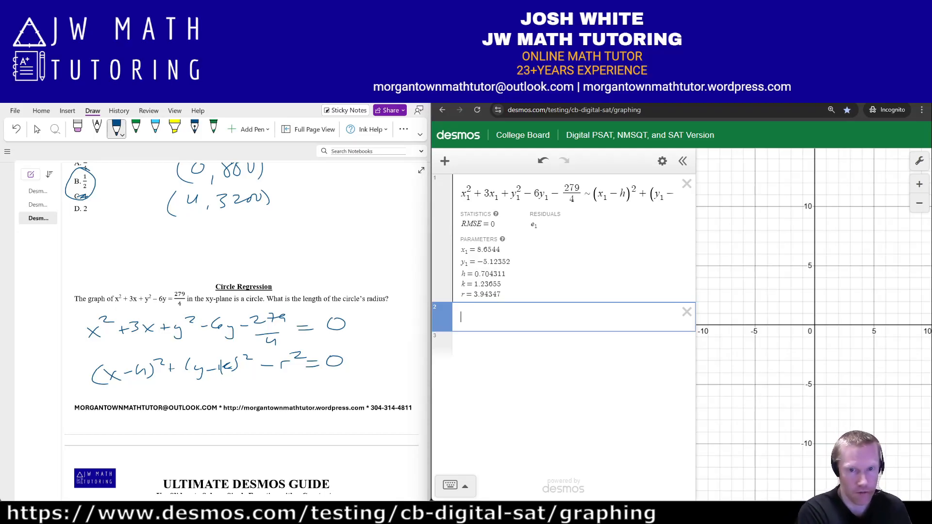
type("x_1")
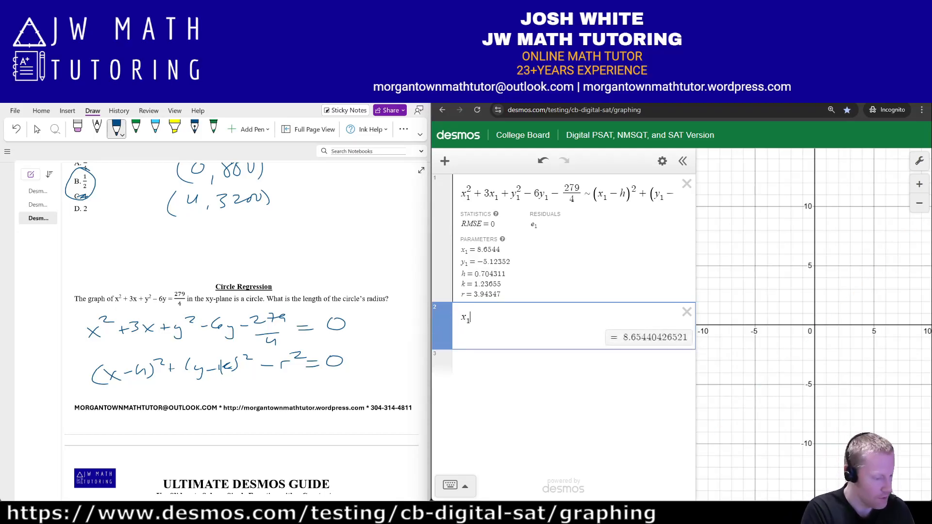
type("=[")
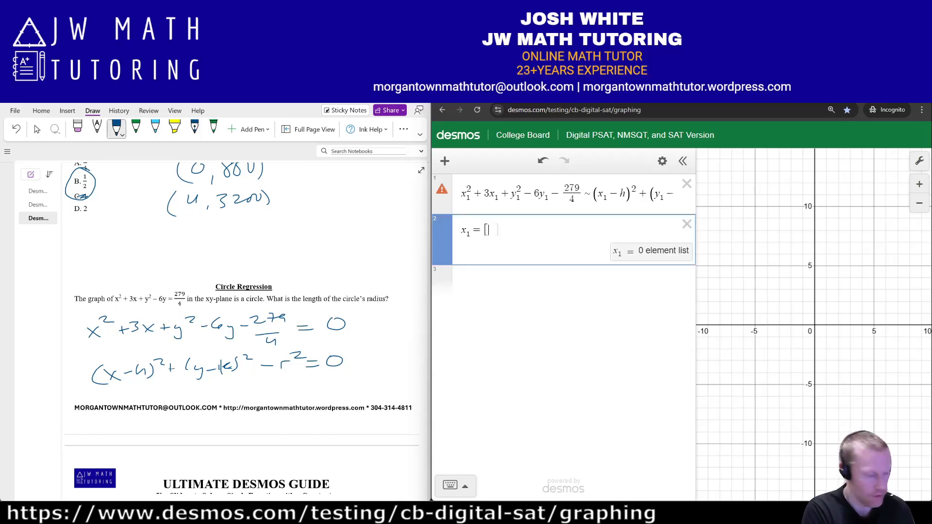
type("1,2,3")
type(",4,5,6")
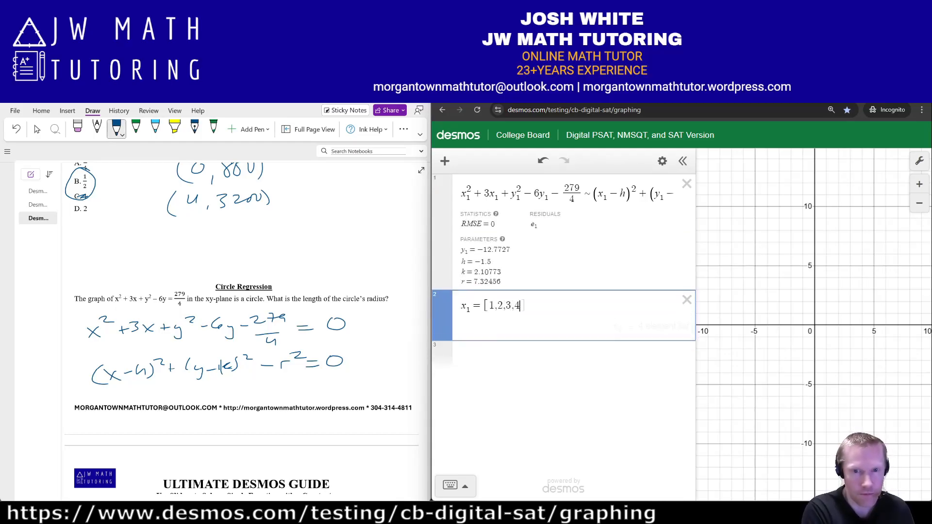
type(",7,8")
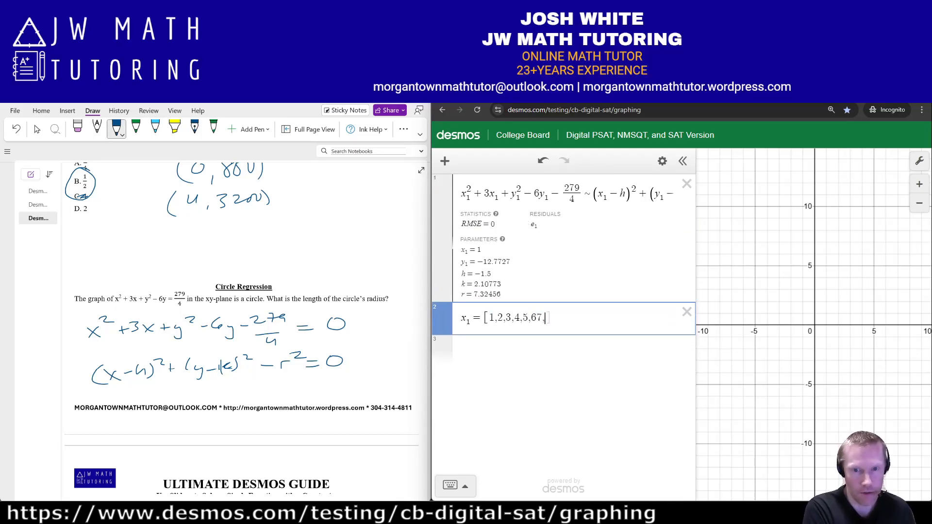
type(",9")
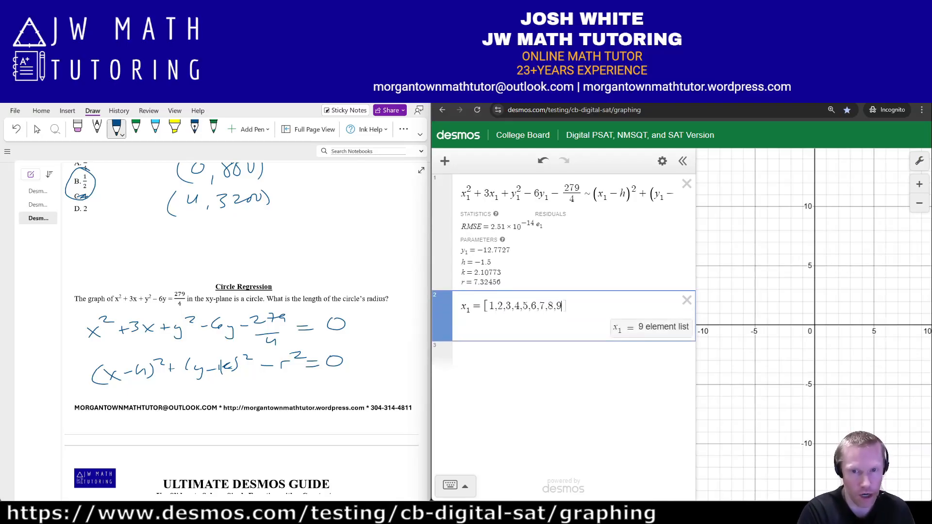
- Define the list y₁ = [1,2,3,4,5,6,7,8,9,10,11] on a new line below the x₁ list
key("Return")
type("y1 ")
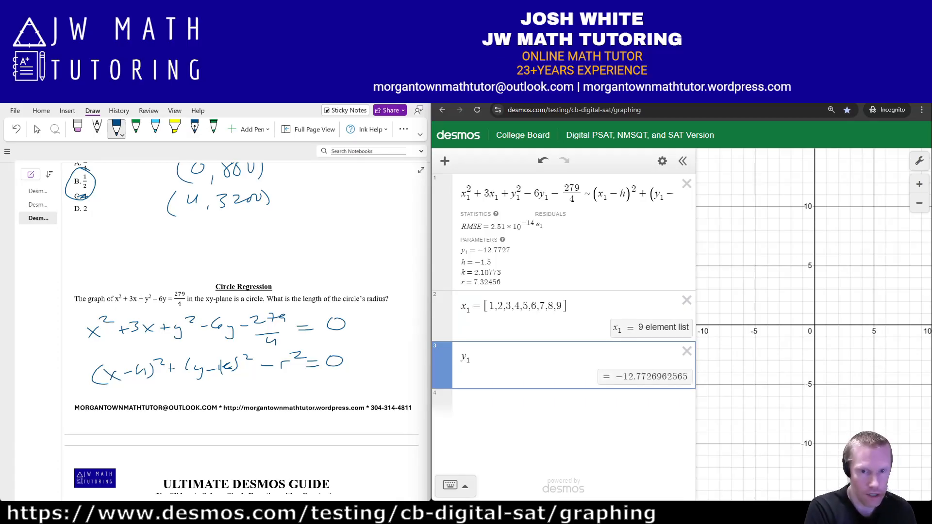
type("= [1,2,3")
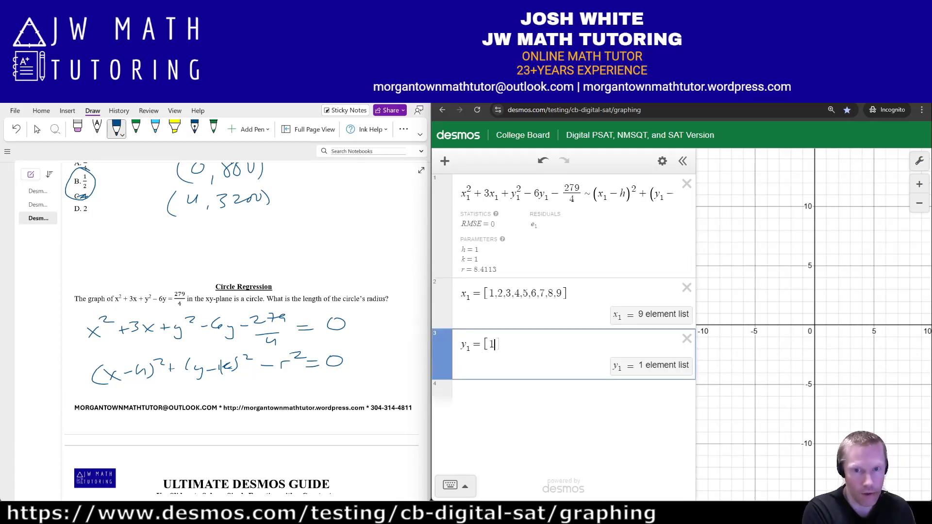
type(",4,5")
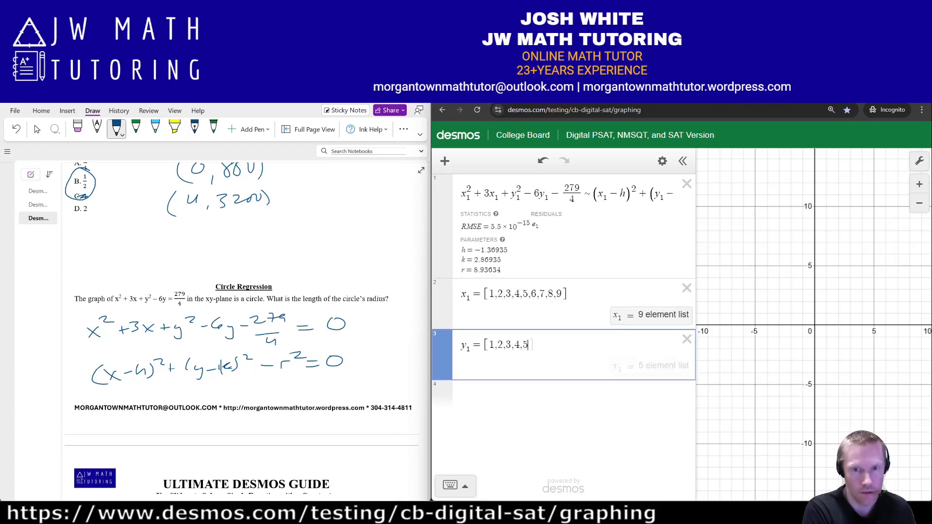
type(",6,7")
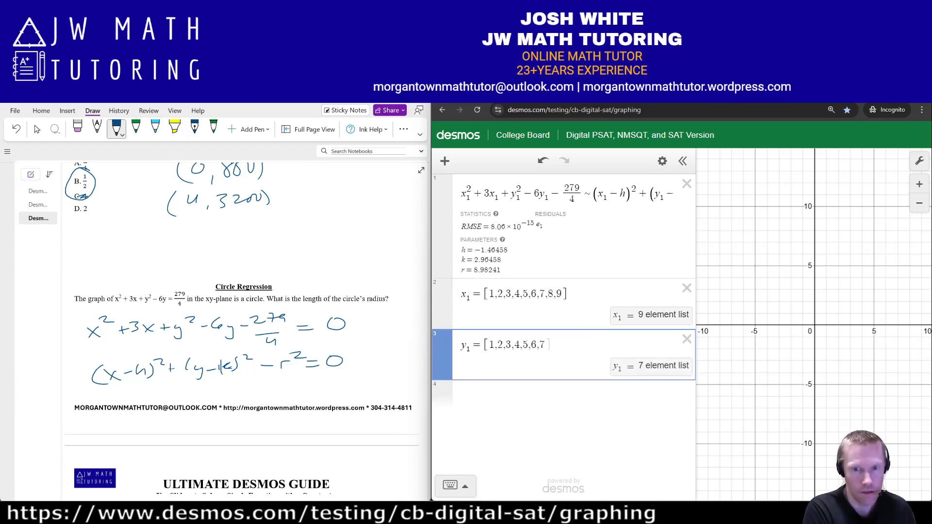
type(",8,9")
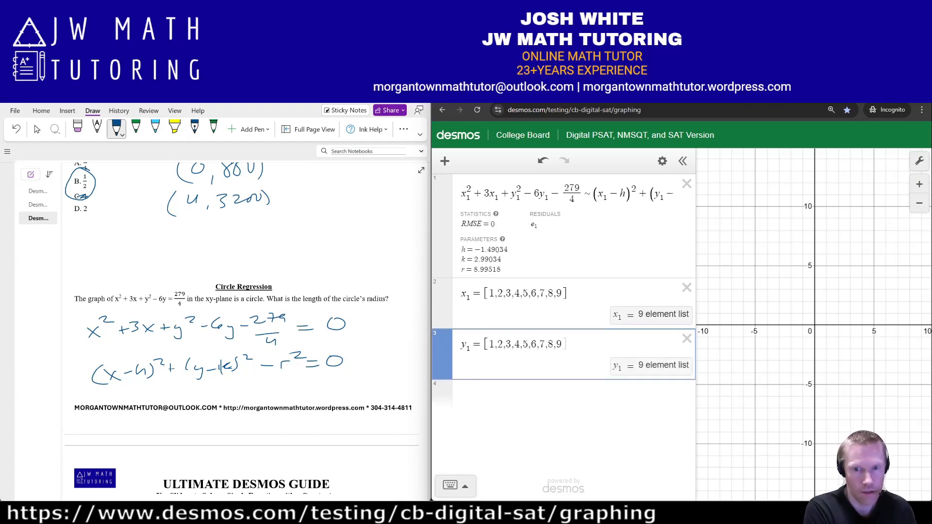
type(",10,11")
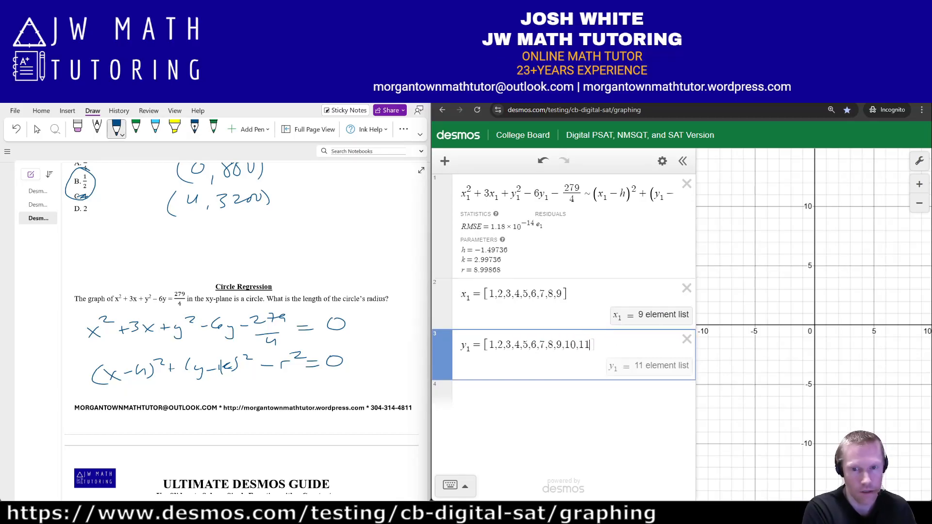
- Append 10 to the end of the x₁ list
left_click(562, 294)
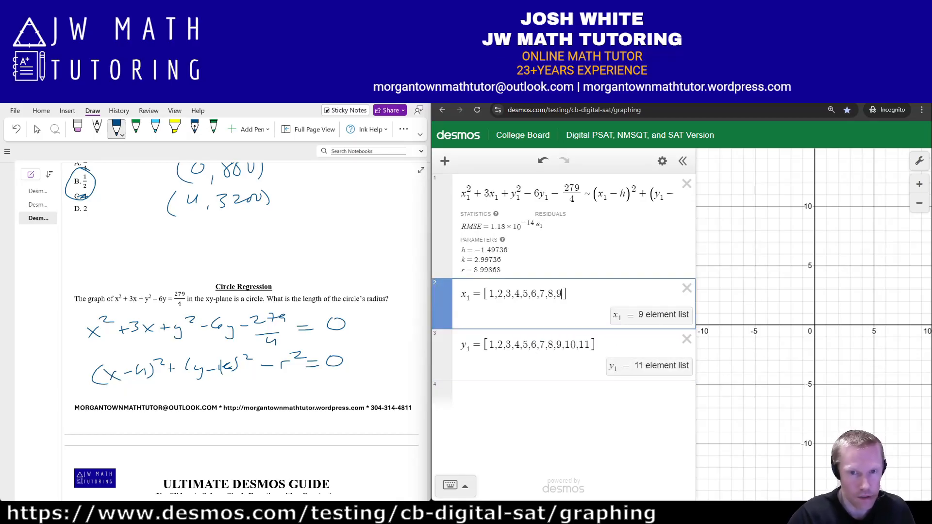
type(".1-")
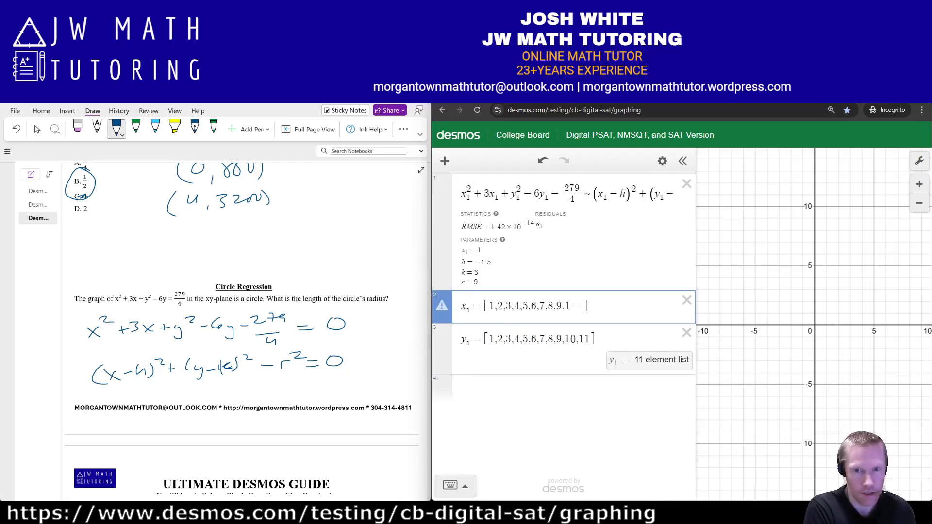
key("BackSpace")
key("BackSpace")
key("BackSpace")
type(",")
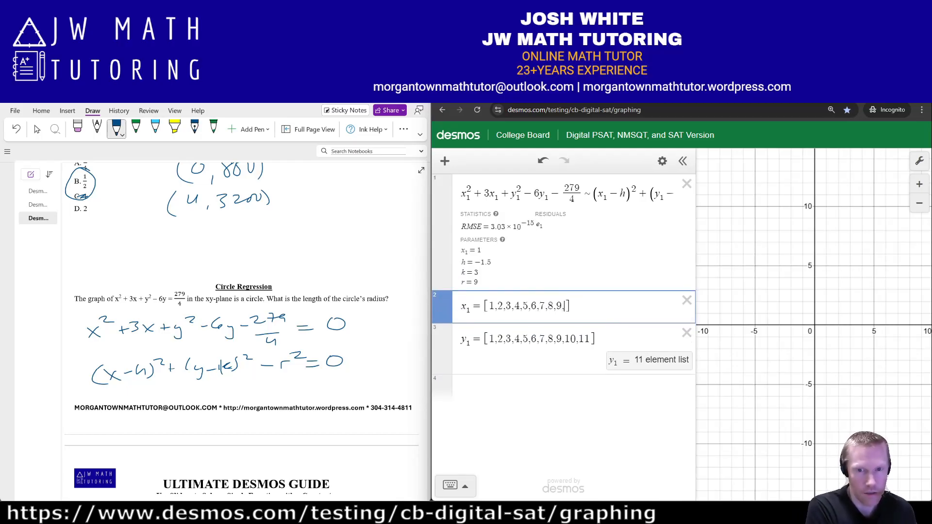
type("10")
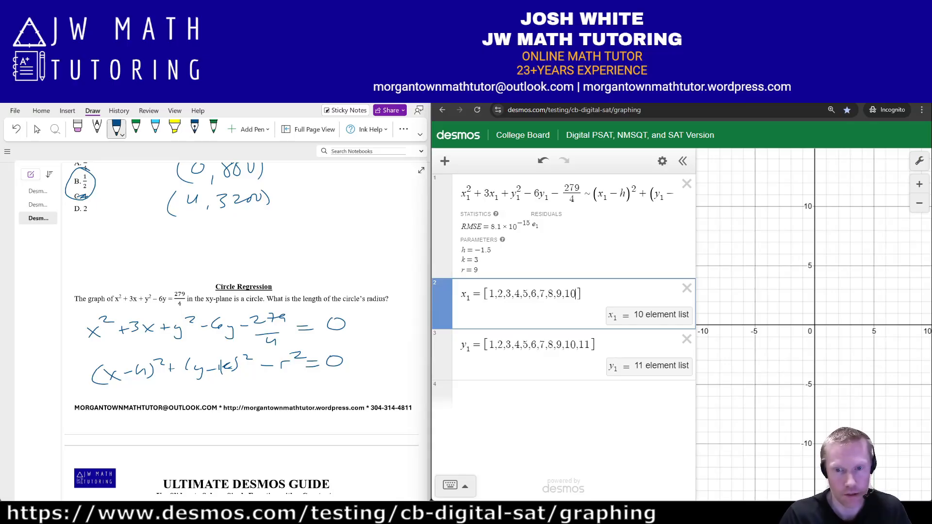
- Remove the final element, 11, from the y₁ list
left_click(590, 345)
key("BackSpace")
key("BackSpace")
key("BackSpace")
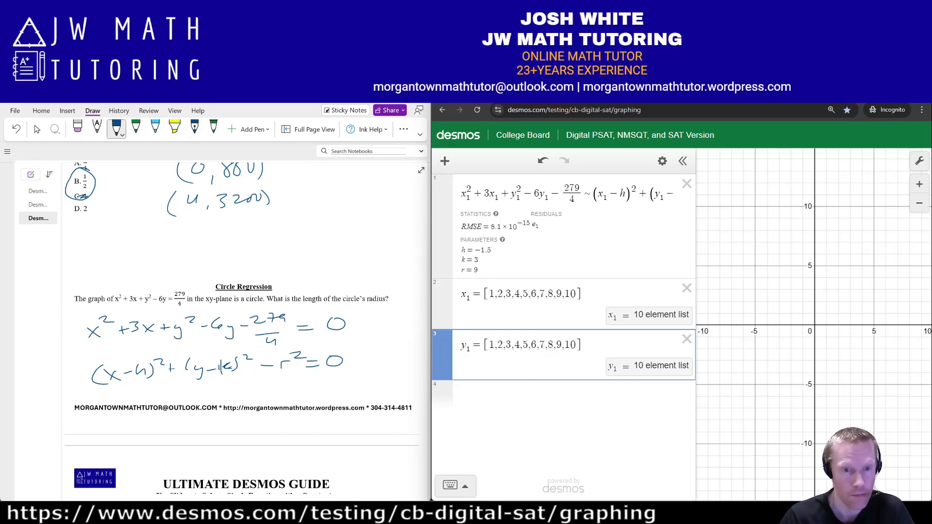
- Handwrite the answer r = 9 beside the general-form circle equation in the notes
left_click_drag(368, 331, 393, 331)
left_click_drag(385, 337, 394, 335)
mouse_move(408, 327)
left_mouse_down()
mouse_move(399, 330)
mouse_move(409, 338)
left_mouse_up()
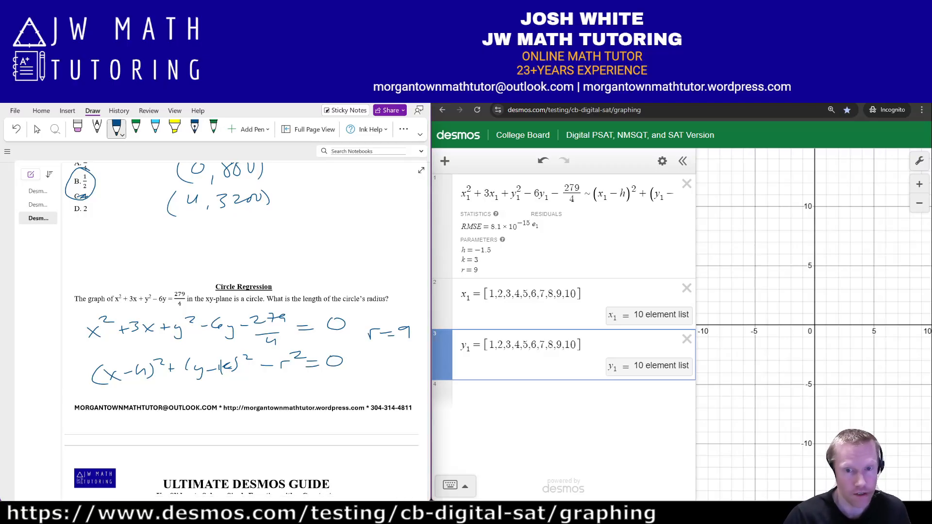
- Enter the circle equation x² + 3x + y² − 6y = 279/4 on a new line below the y₁ list
left_click(549, 395)
type("x")
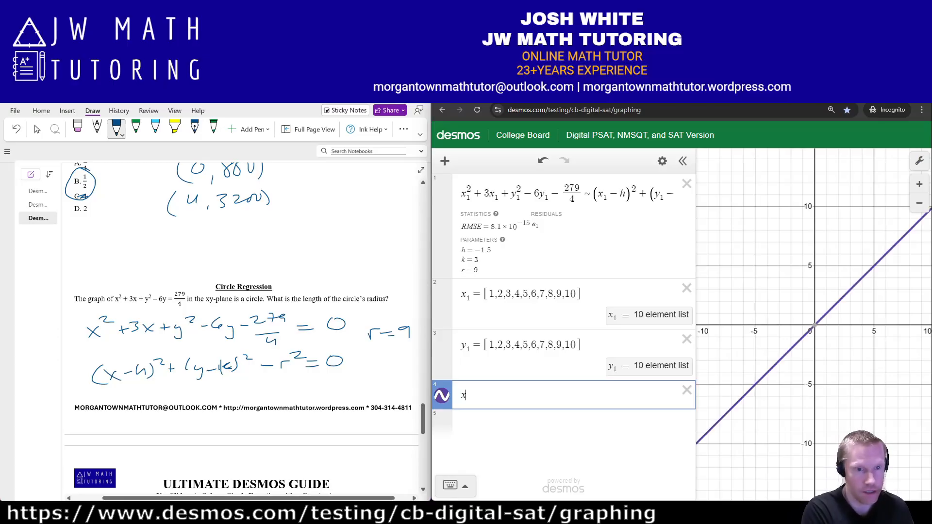
type("^2+3y")
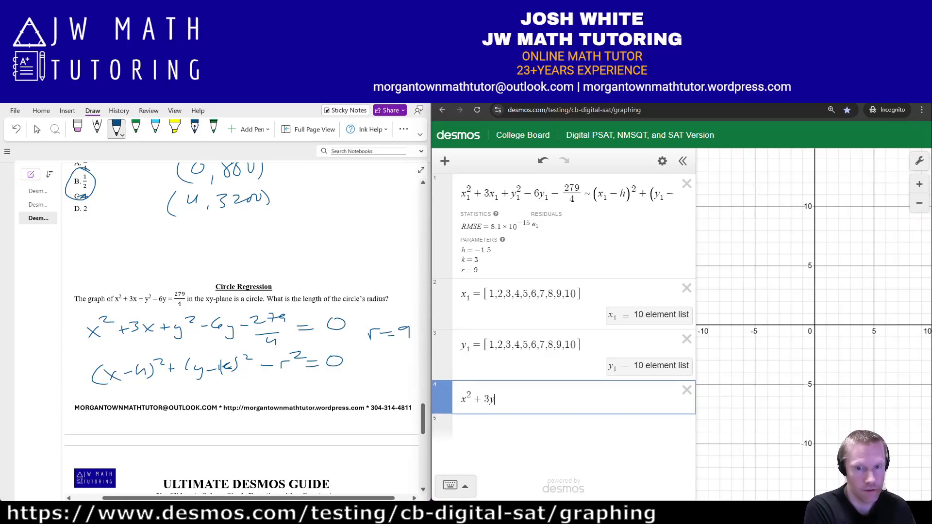
key("BackSpace")
type("x")
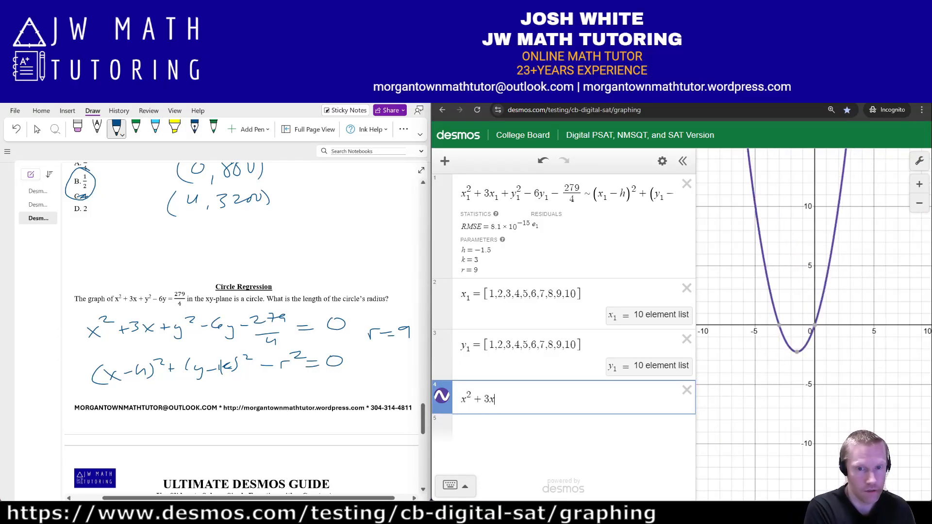
type("+y^2")
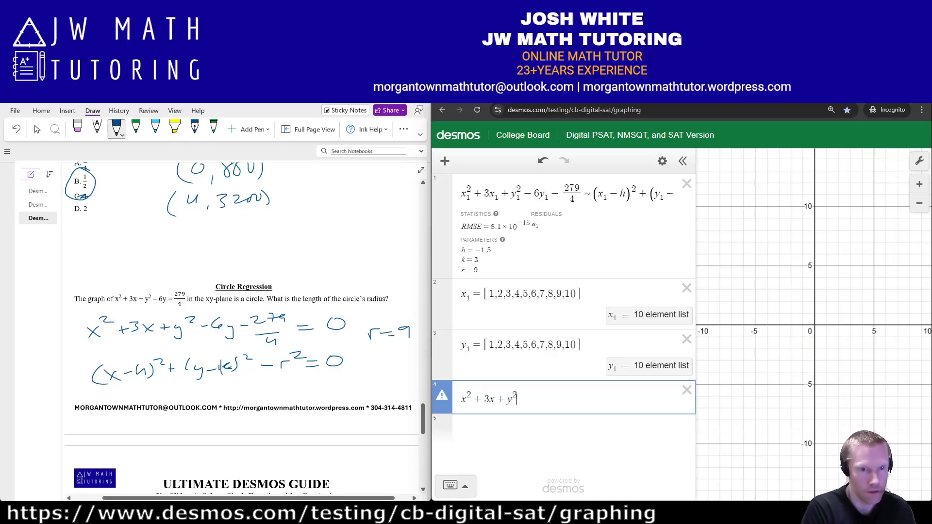
type("-6y=")
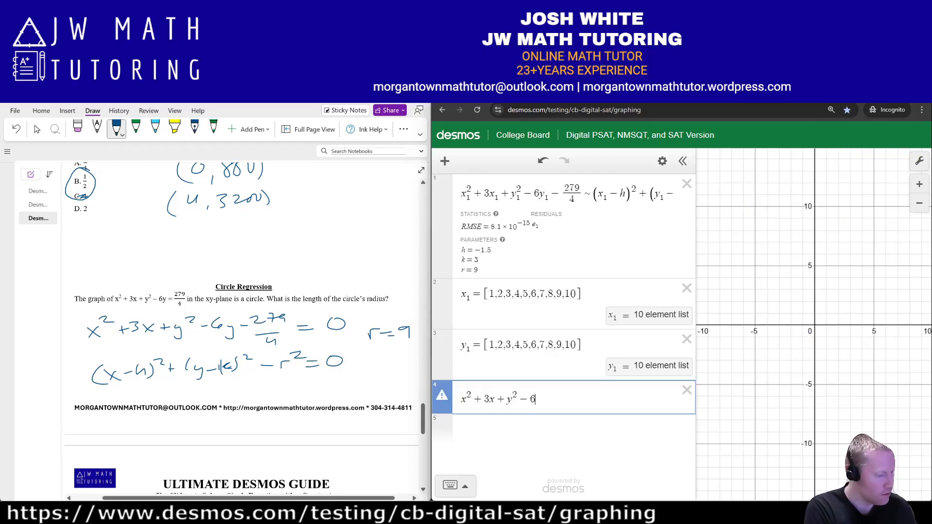
type("279")
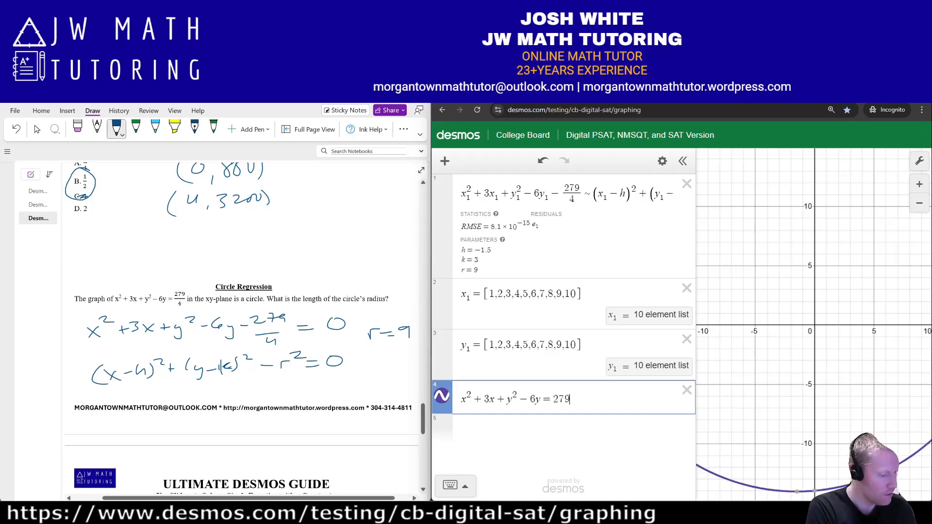
type("/4")
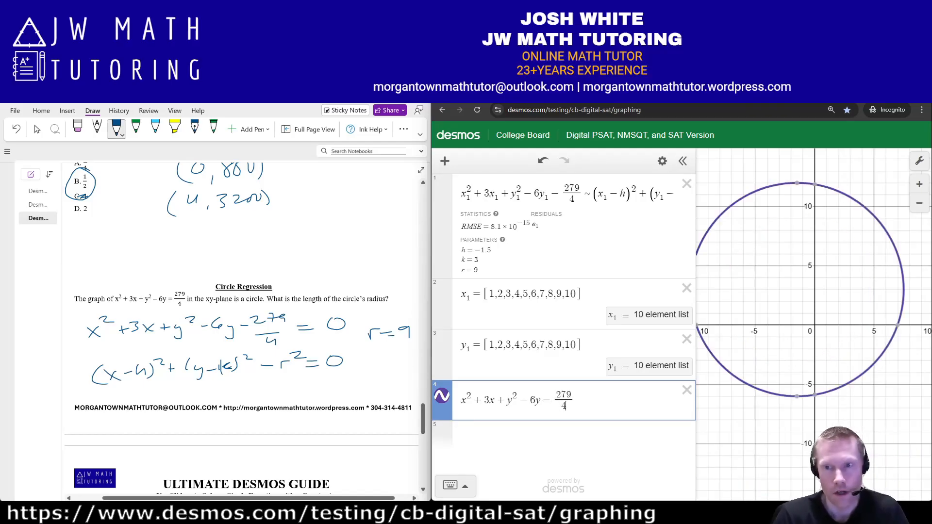
- Show the coordinates of the circle's highest and lowest points on the graph
mouse_move(803, 332)
left_mouse_down()
mouse_move(817, 326)
mouse_move(799, 314)
left_mouse_up()
scroll(817, 327, "down", 4)
left_click(797, 239)
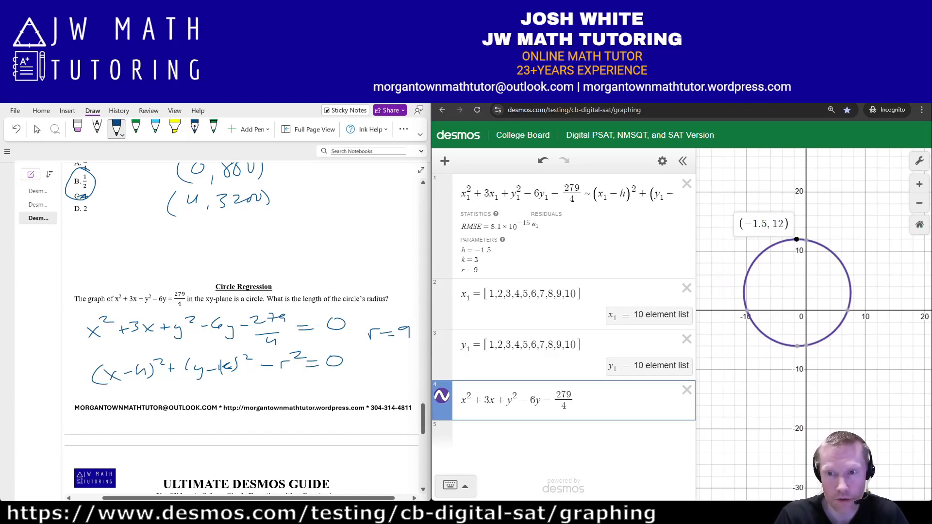
left_click(796, 346)
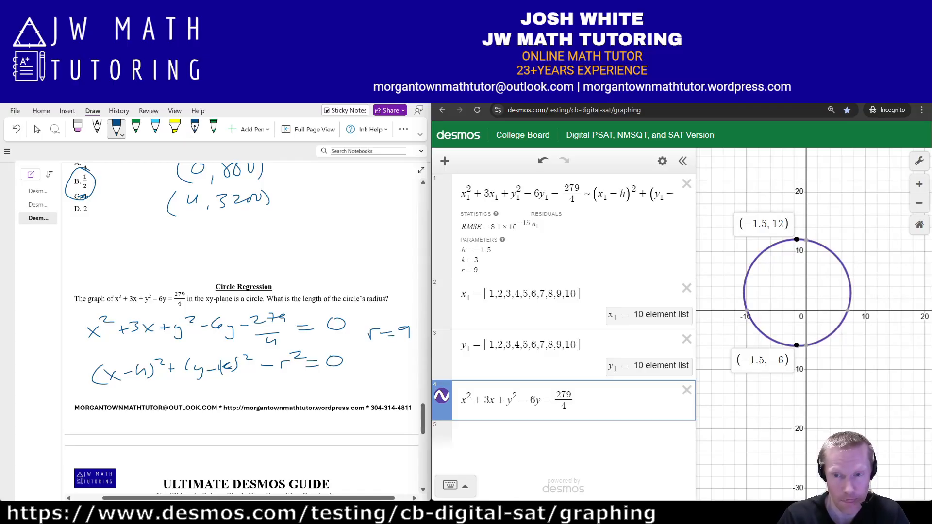
- Plot the circle's center on a new line with midpoint((−1.5,12),(−1.5,−6))
key("Return")
type("midpoint")
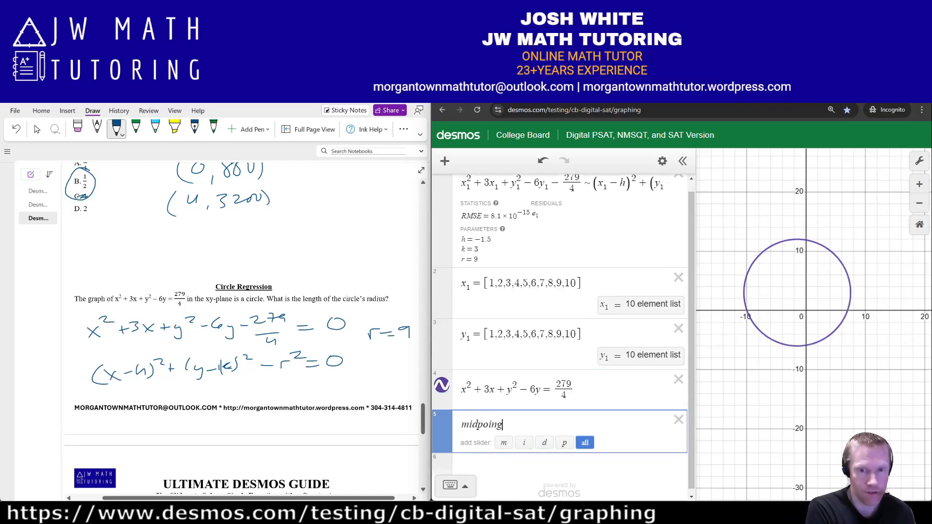
type("(")
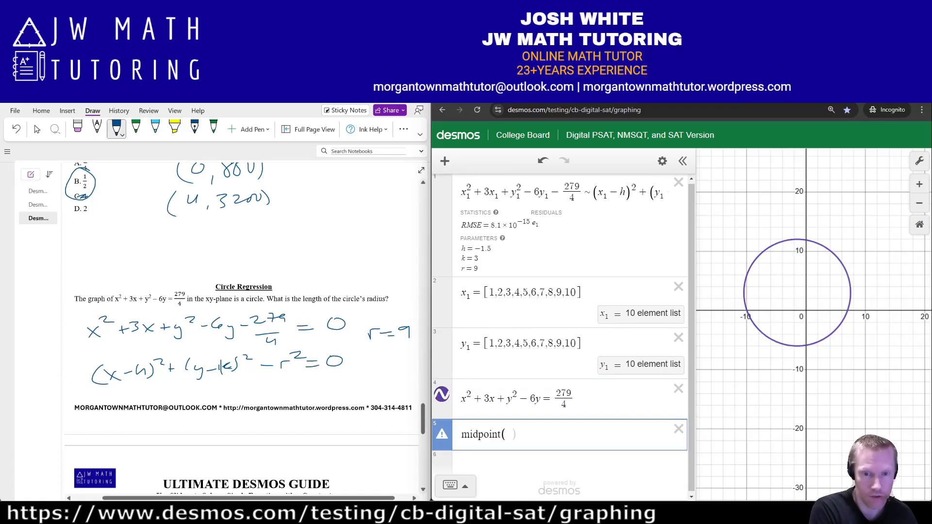
type("(")
type("1.5")
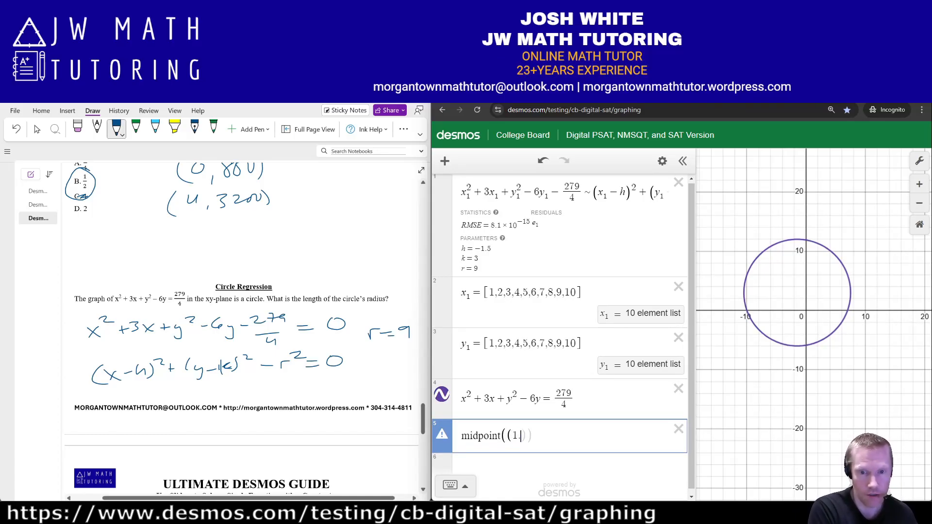
key("BackSpace")
key("BackSpace")
key("BackSpace")
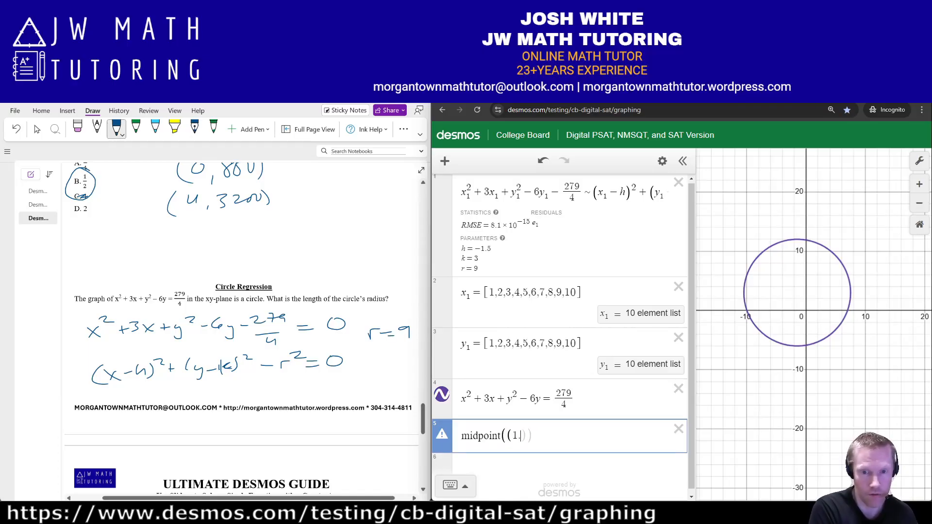
type("-1.5,12)")
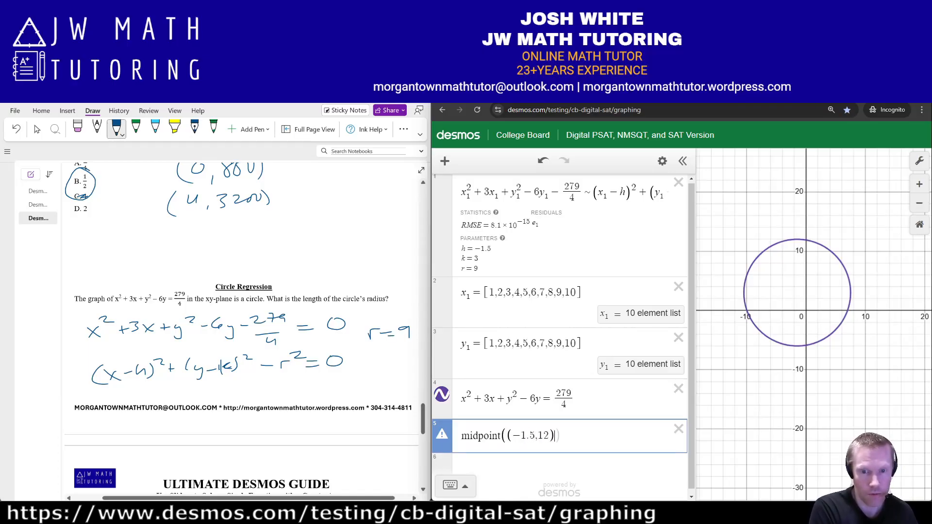
type(",(-1.5,-6))")
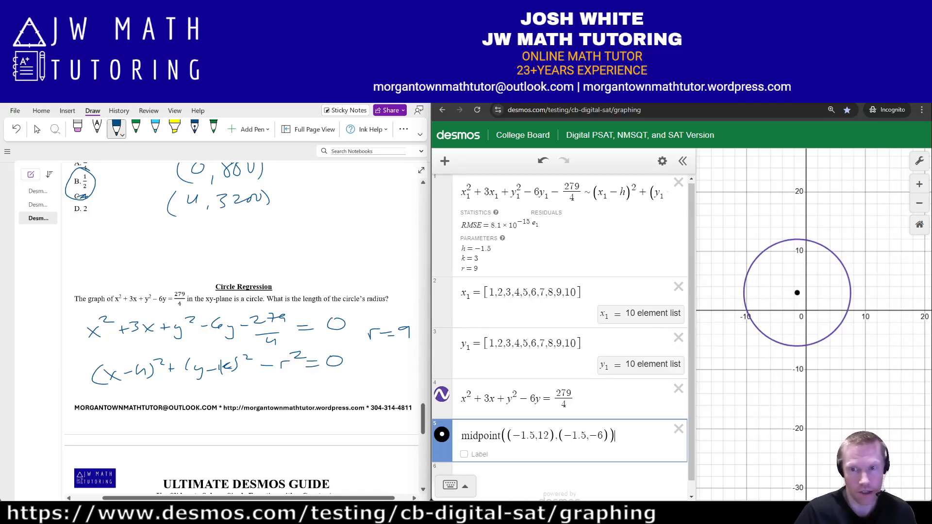
- Show the circle's highest and lowest point coordinates again, and turn on the label of the plotted midpoint
left_click_drag(797, 239, 793, 237)
left_click(793, 237)
left_click(793, 237)
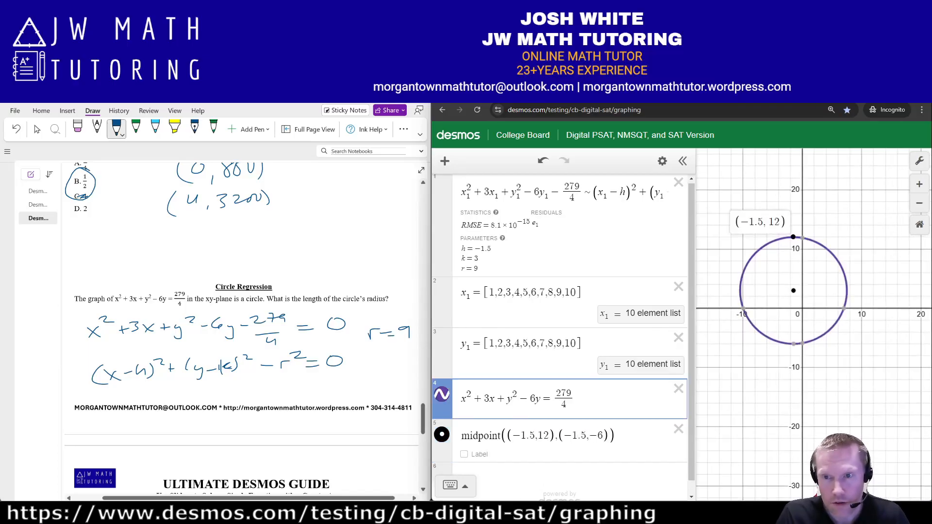
left_click(793, 344)
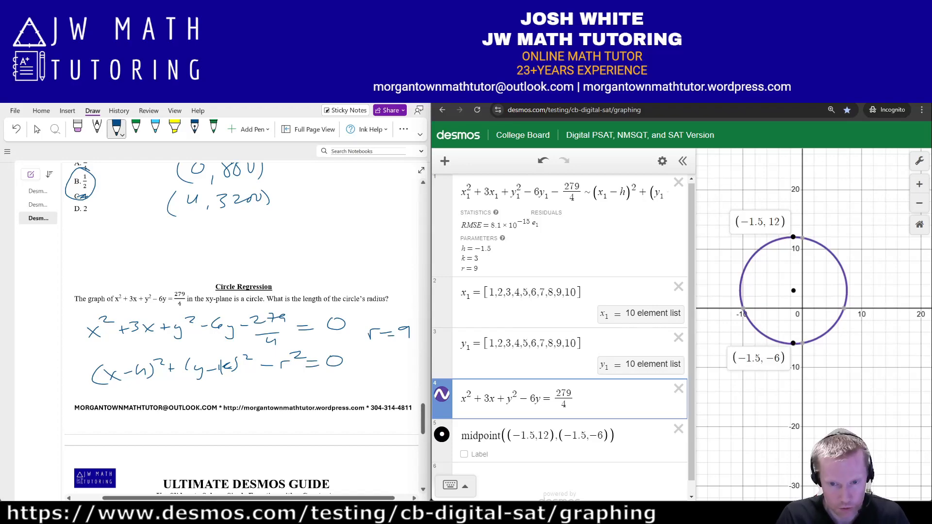
left_click(464, 454)
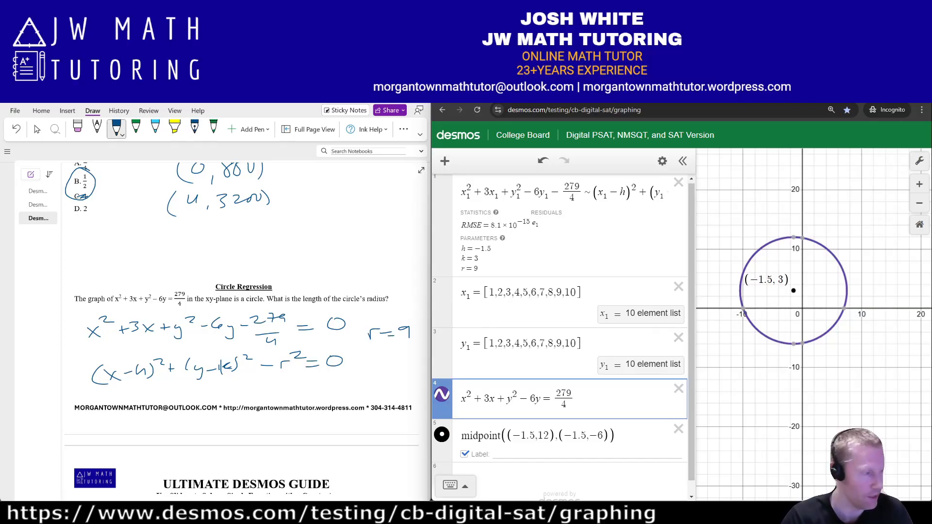
- Give the x₁² and y₁² terms of the circle regression a coefficient of 2, and widen the expression list to show the whole regression
key("alt+Tab")
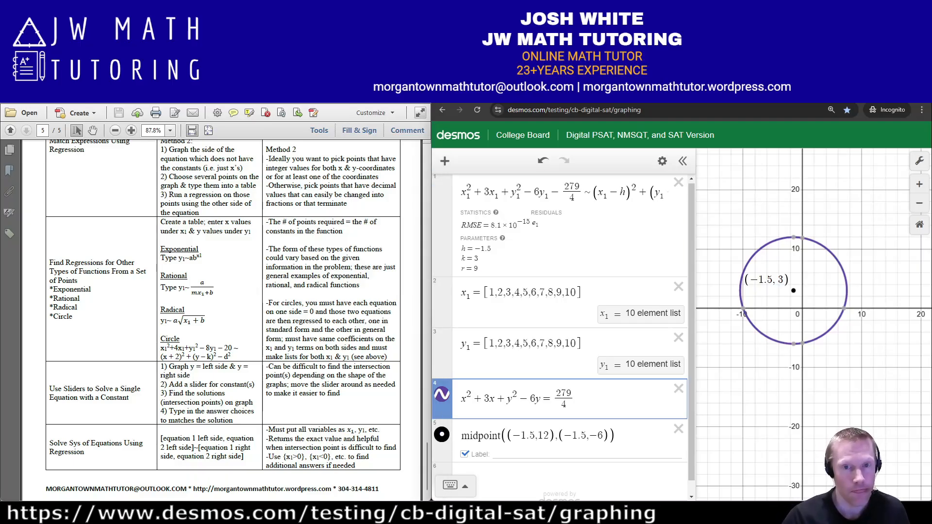
left_click(460, 192)
type("2")
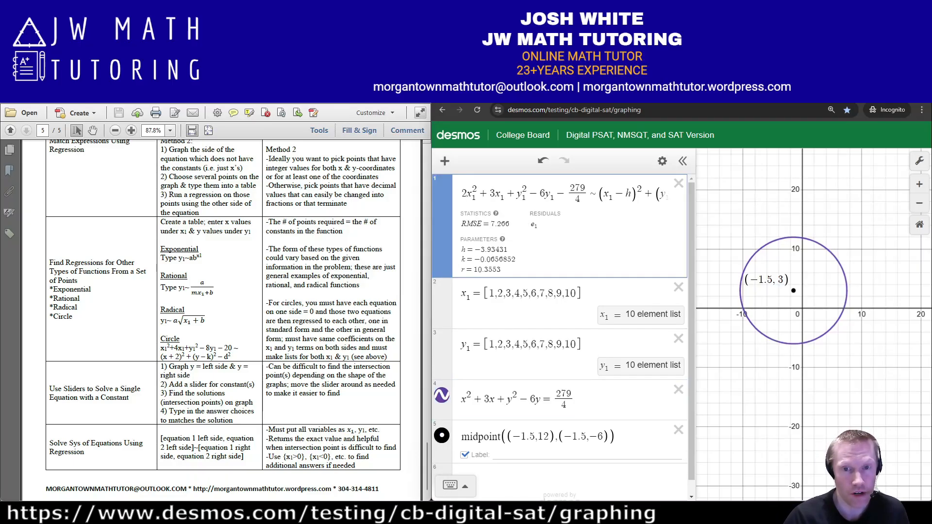
left_click(518, 193)
type("2")
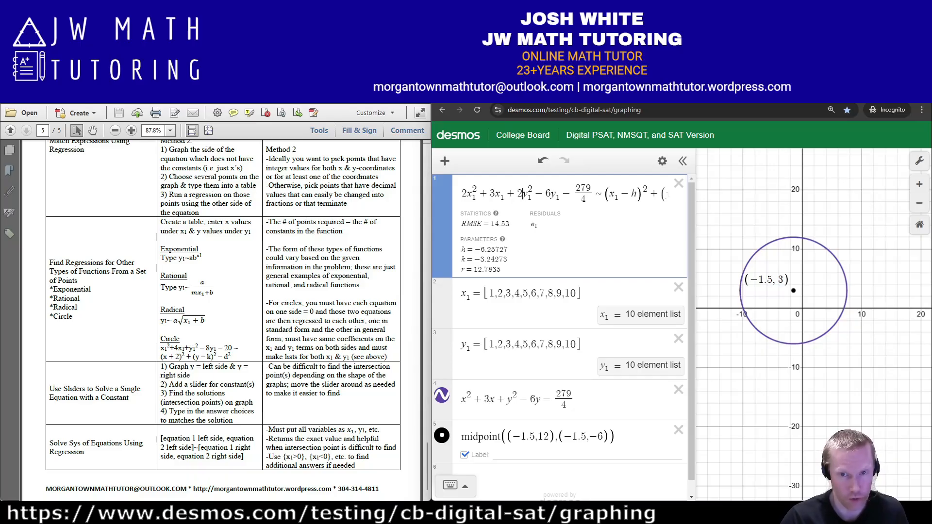
left_click_drag(695, 311, 798, 311)
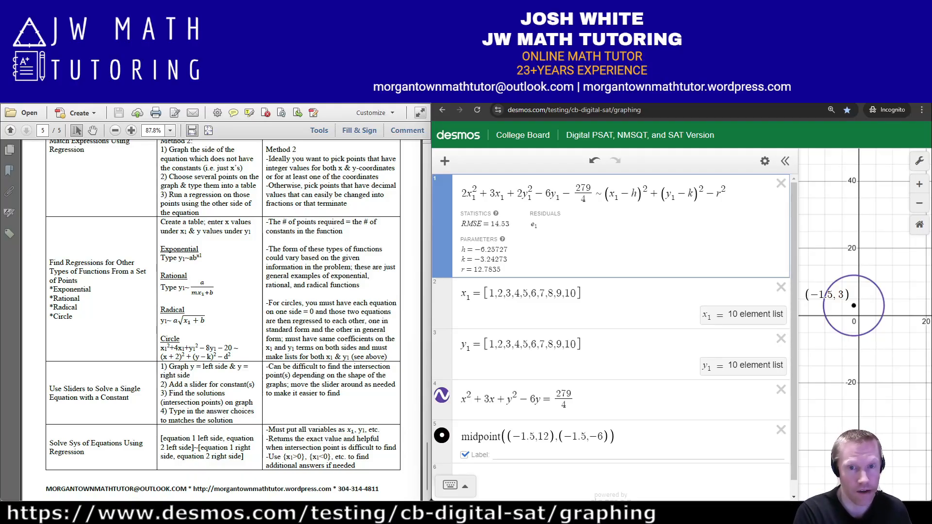
- Halve the regression's general form: remove the coefficients of 2 on the squared terms, set the linear coefficients to 3/2 and 6/2, and the constant to 279/8
key("BackSpace")
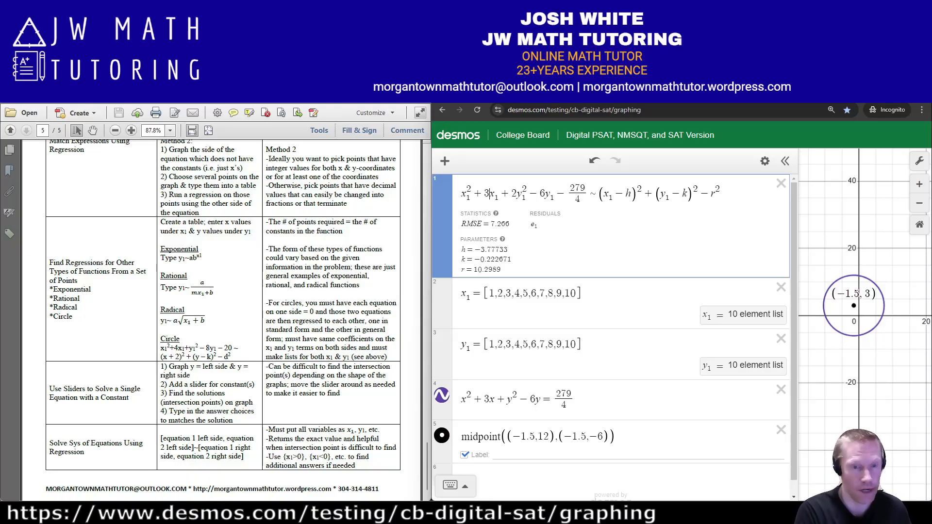
type("/2")
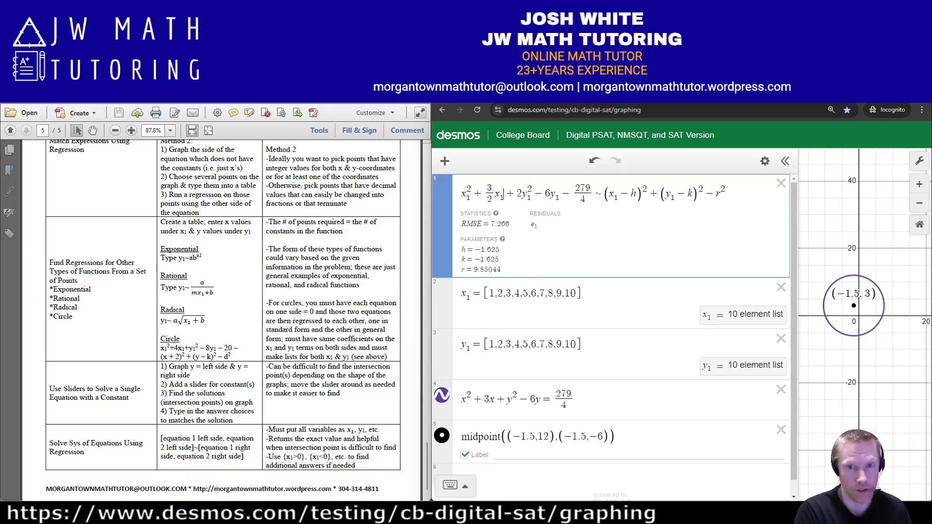
key("BackSpace")
key("Right")
key("Right")
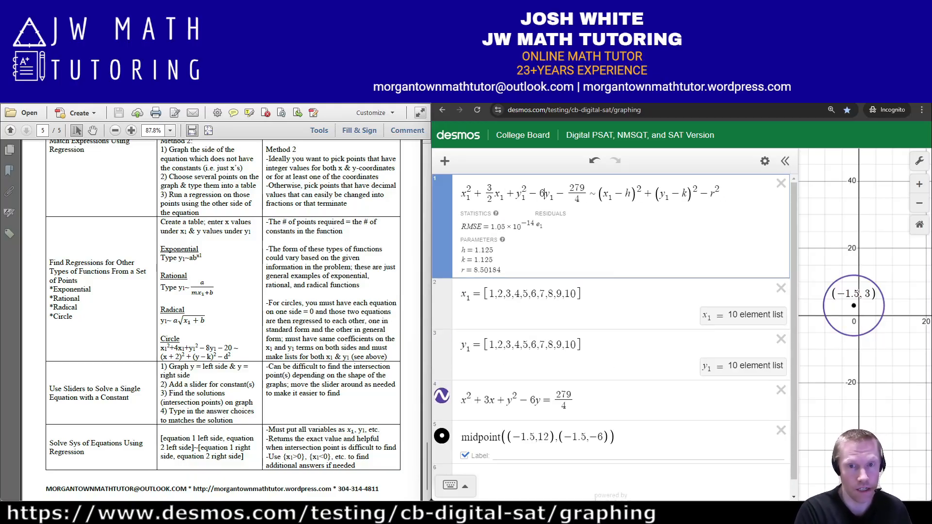
type("/2")
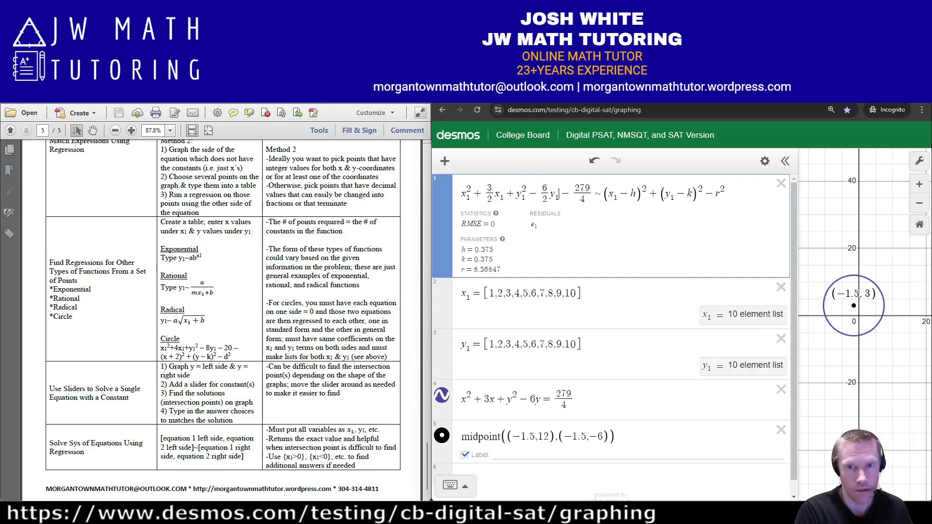
key("Down")
key("BackSpace")
type("8")
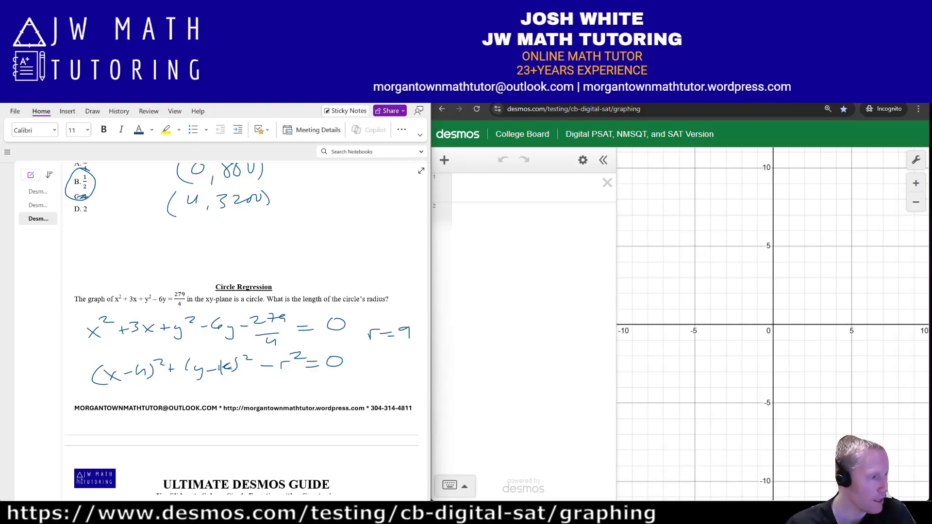
- Switch to the PDF guide and review its section on using sliders to solve a single equation with a constant
key("alt+Tab")
scroll(222, 320, "down", 1)
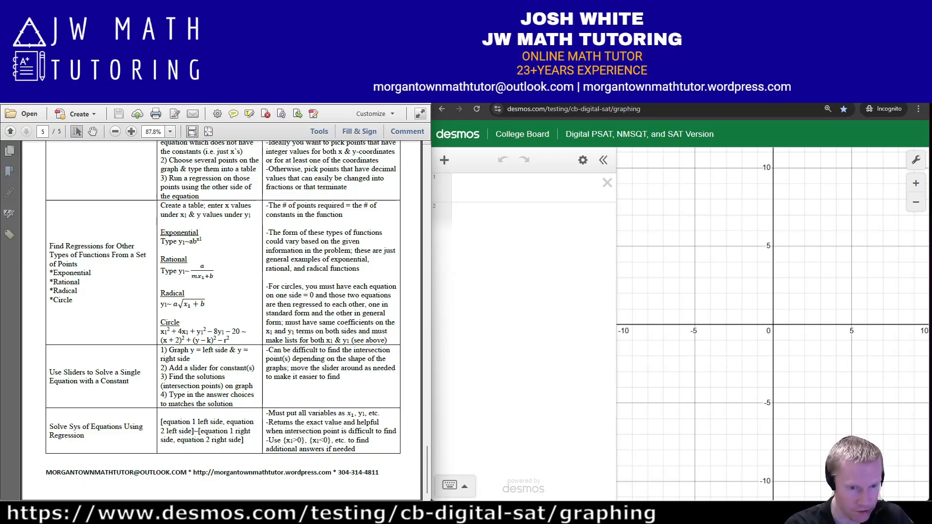
key("alt+Tab")
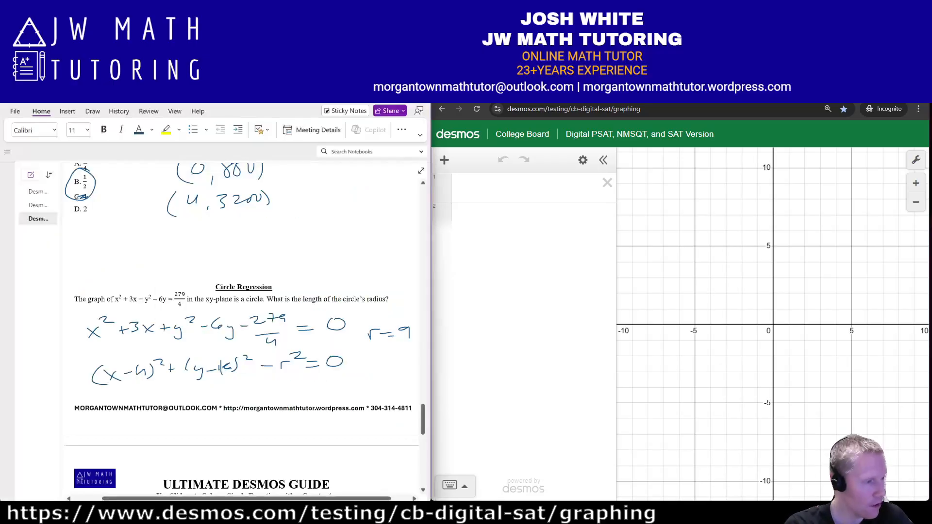
- Go to the "Use Sliders to Solve a Single Equation with a Constant" problems in the notes and activate the dark blue pen
scroll(397, 344, "down", 6)
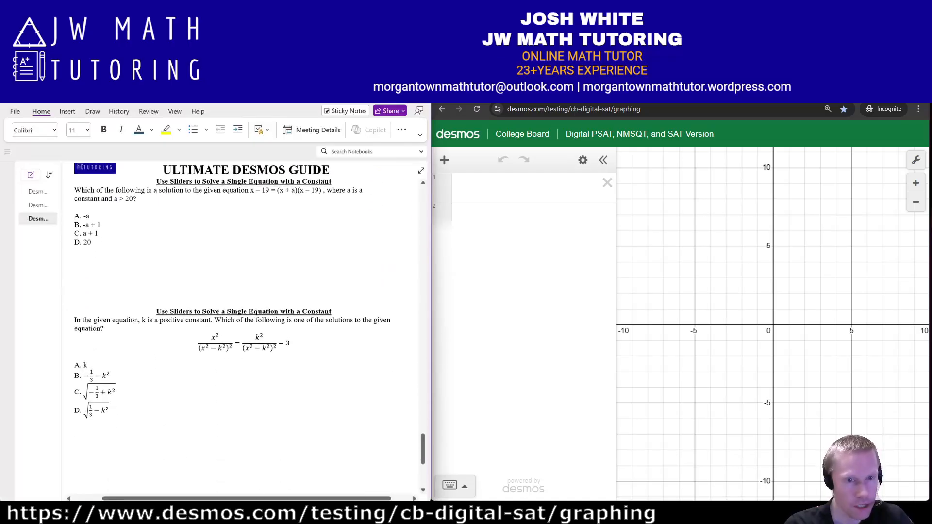
scroll(232, 294, "up", 1)
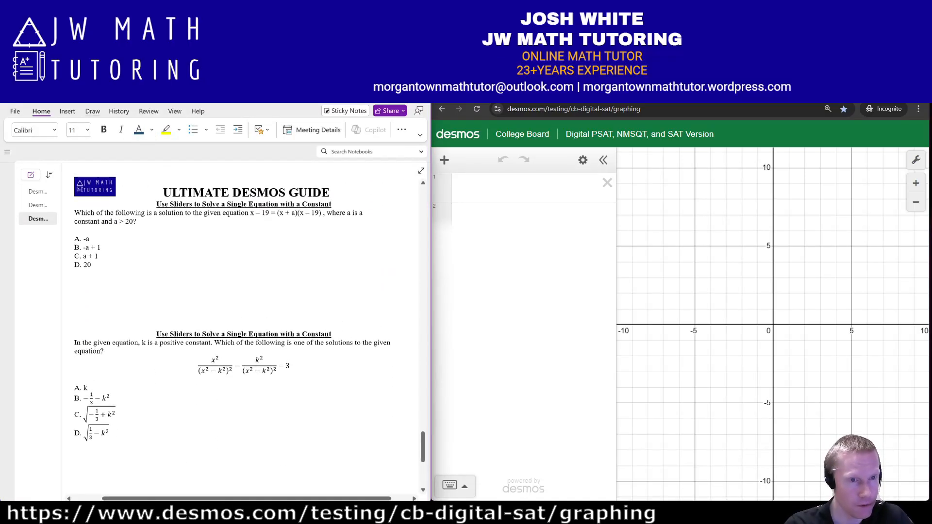
left_click(92, 111)
left_click(117, 129)
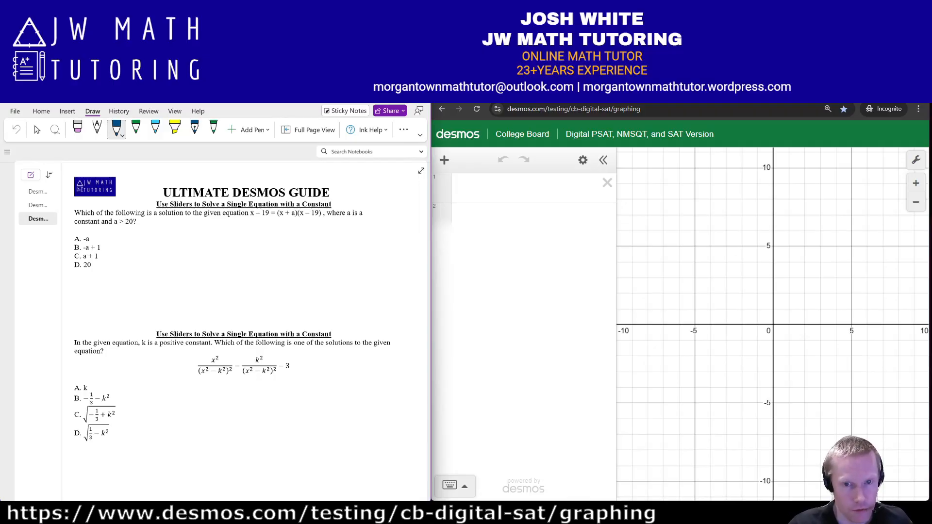
- Graph the left side of the first problem's equation as y = x − 19
left_click(502, 187)
type("y=")
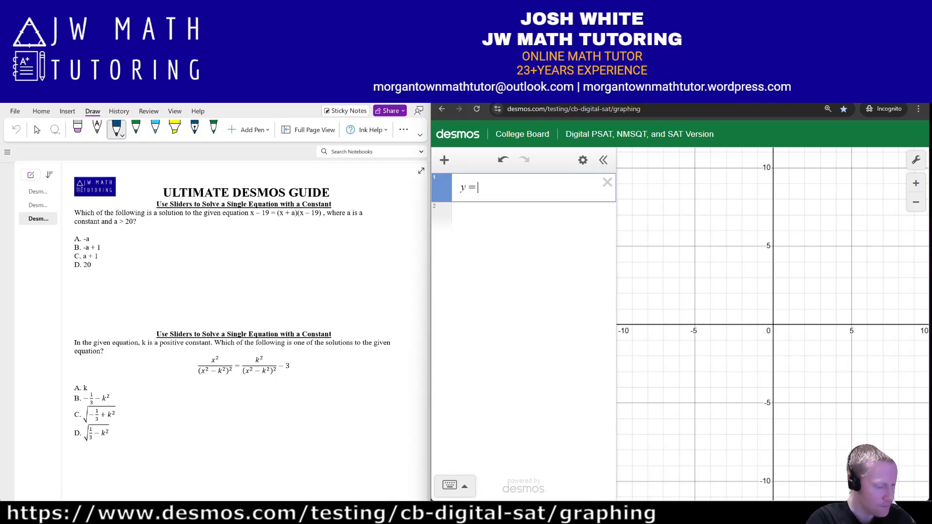
type("x+19")
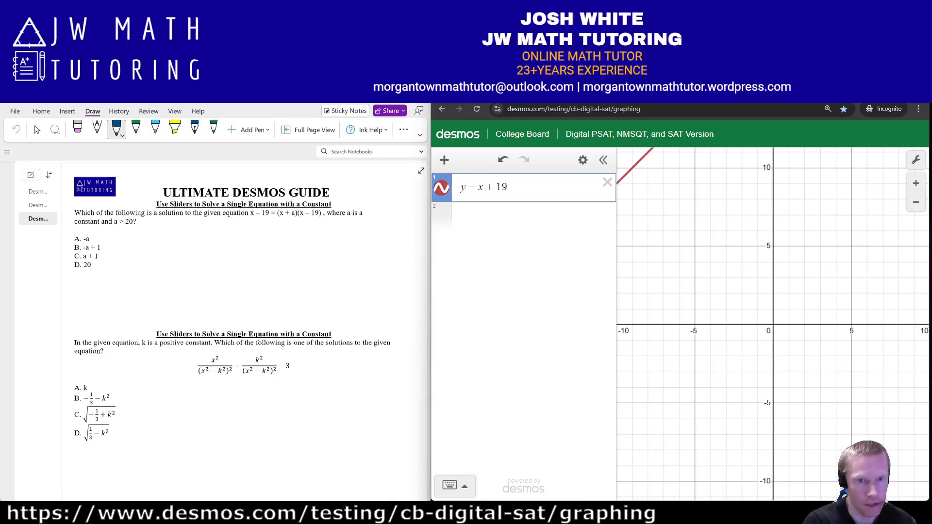
key("BackSpace")
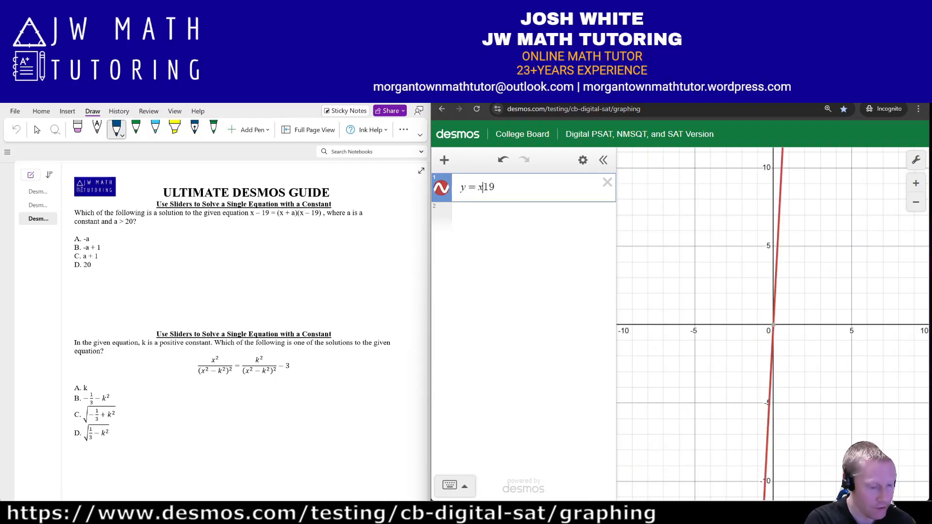
type("-")
key("Return")
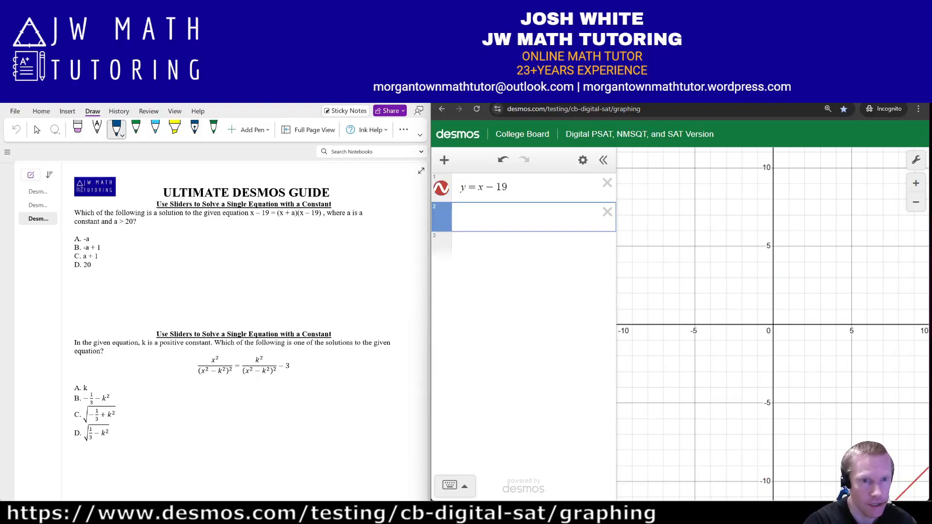
- Graph the right side of the equation as y = (x + a)(x − 19) and add a slider for a
type("y=")
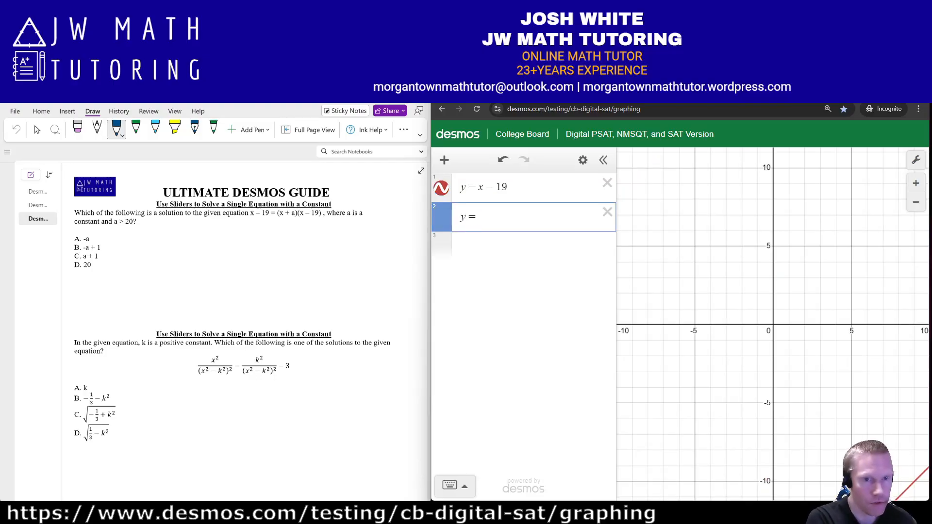
type("(x+a)")
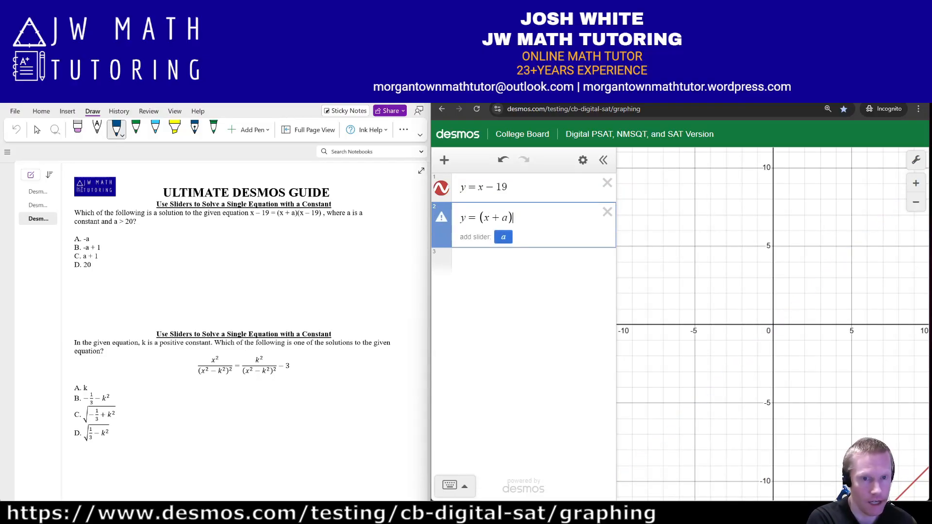
type("(x-19)")
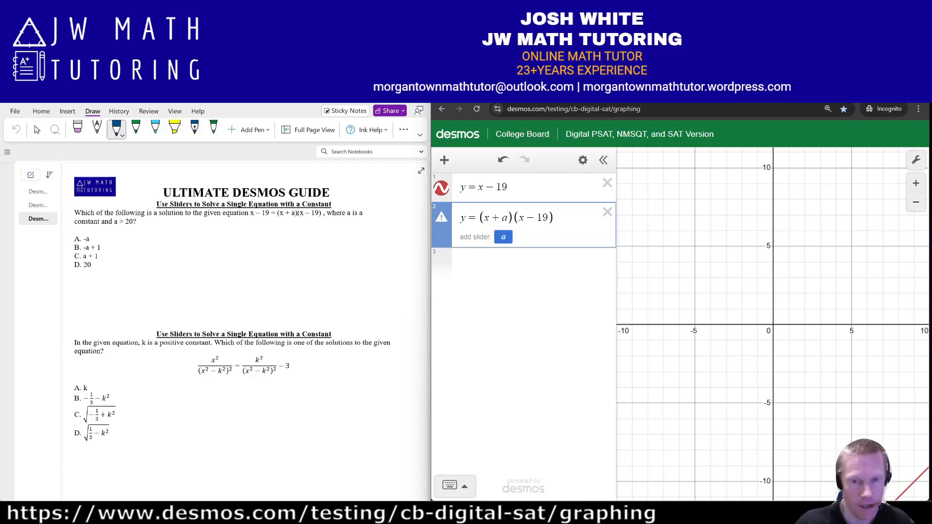
left_click(503, 237)
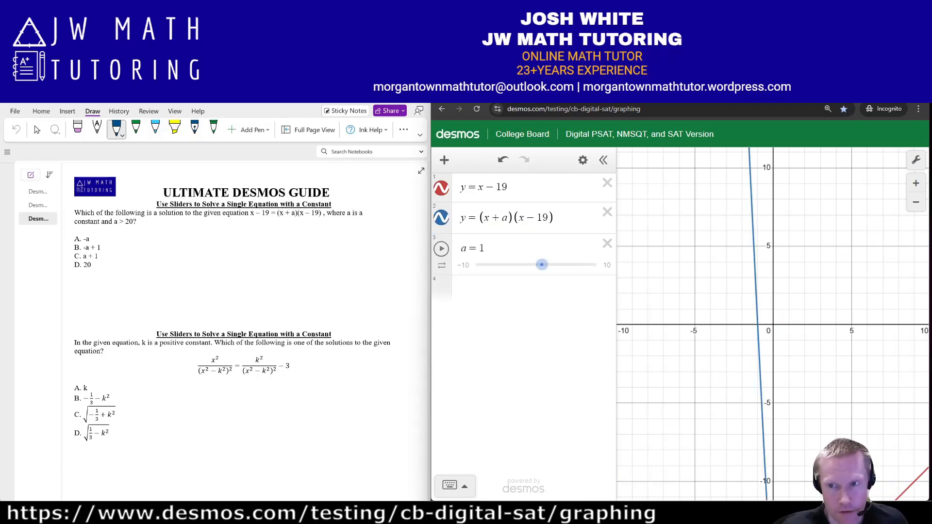
- Set the constant a to 21 and bring both intersections of the line and parabola into view
left_click(916, 202)
left_click_drag(825, 291, 747, 287)
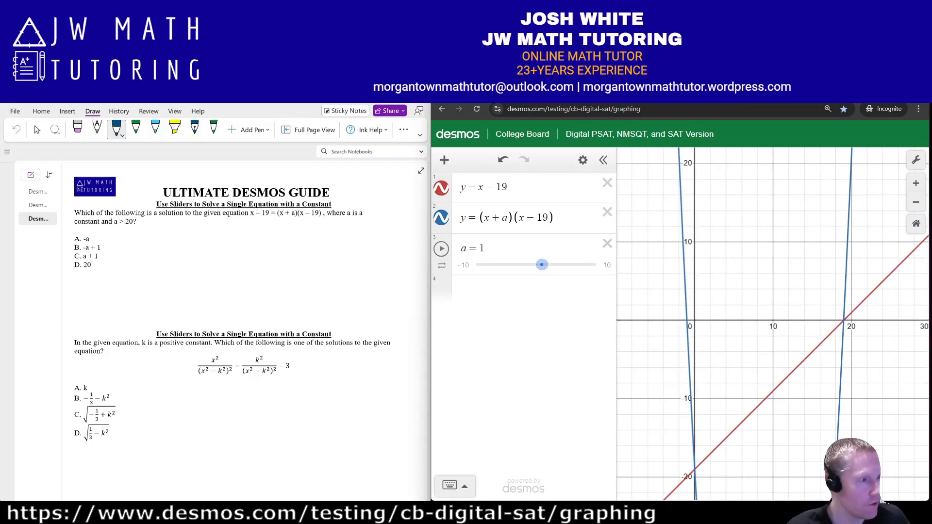
left_click(480, 248)
type("2")
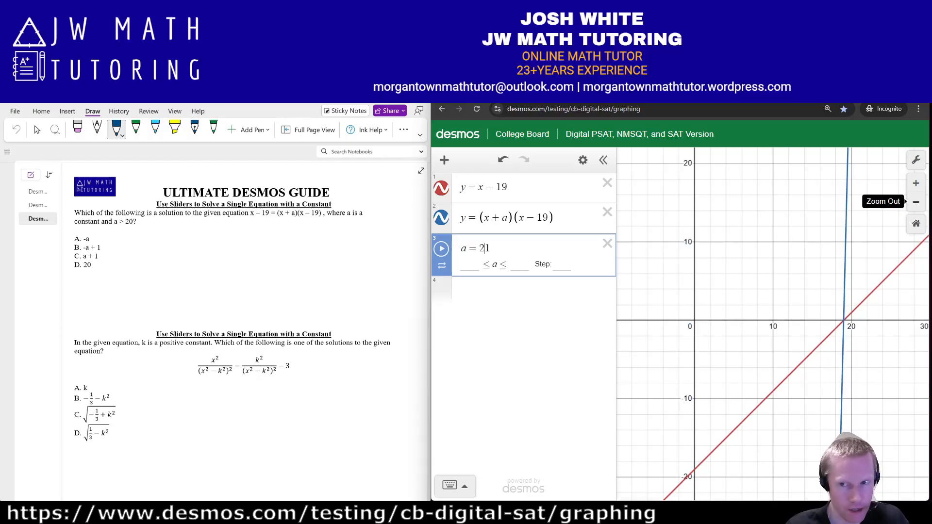
left_click(916, 202)
left_click_drag(757, 369, 767, 315)
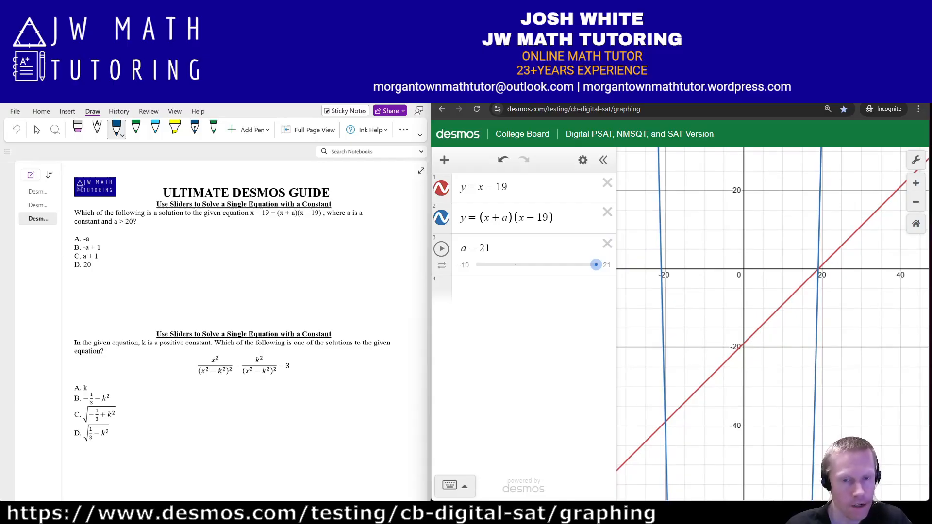
- Read the coordinates of both intersection points of the line and the parabola
left_click(818, 269)
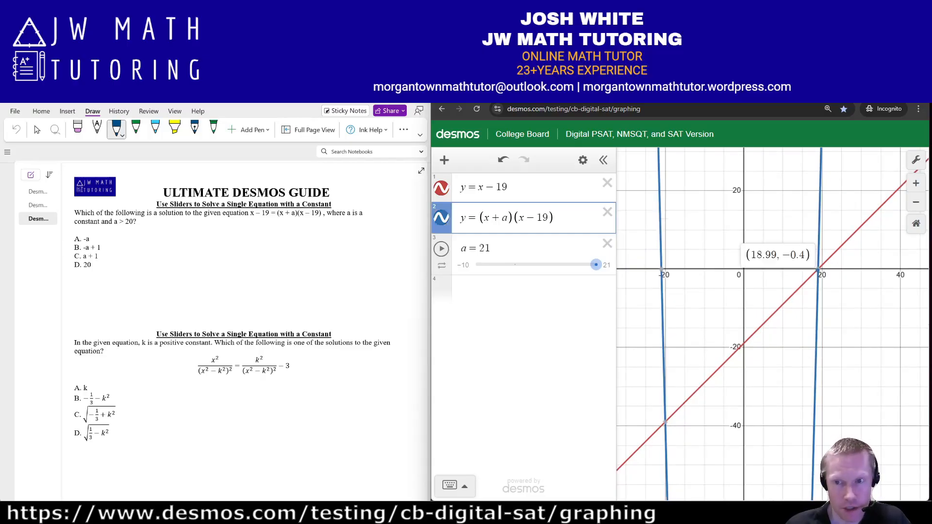
left_click(665, 422)
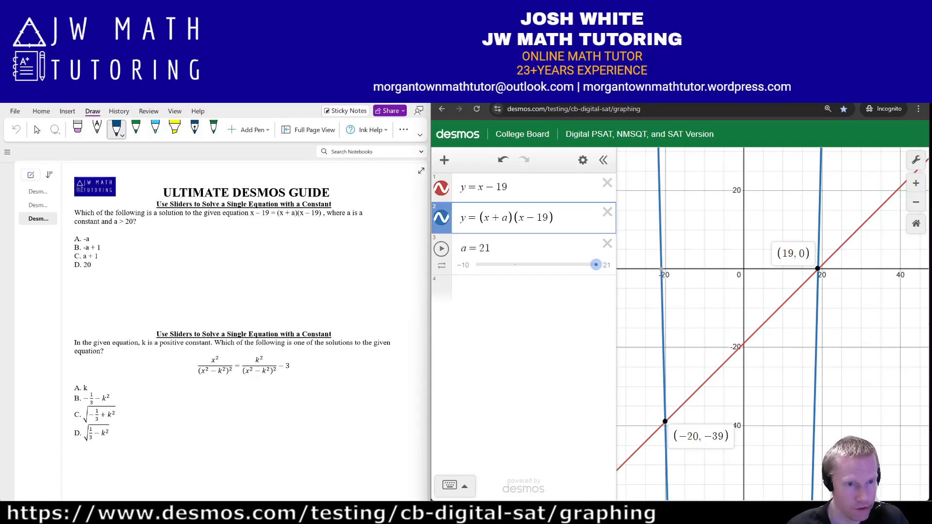
left_click(529, 290)
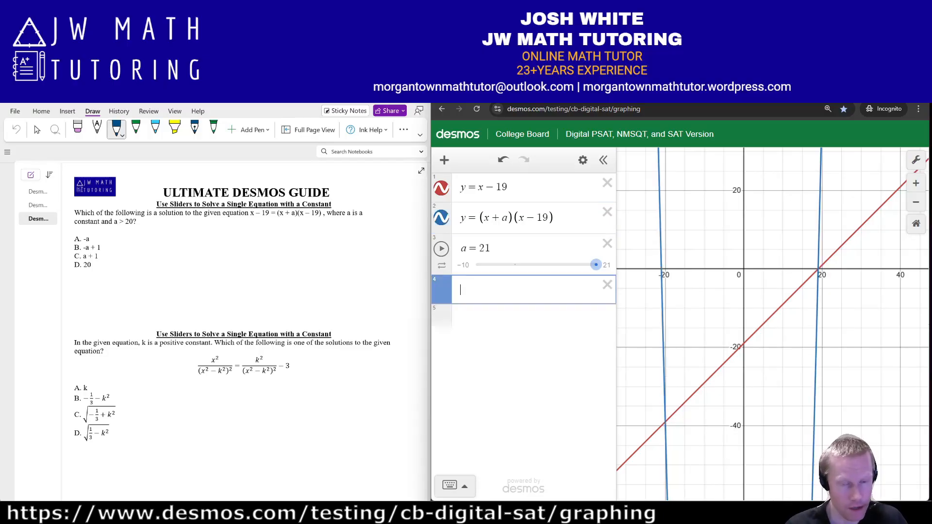
left_click(818, 269)
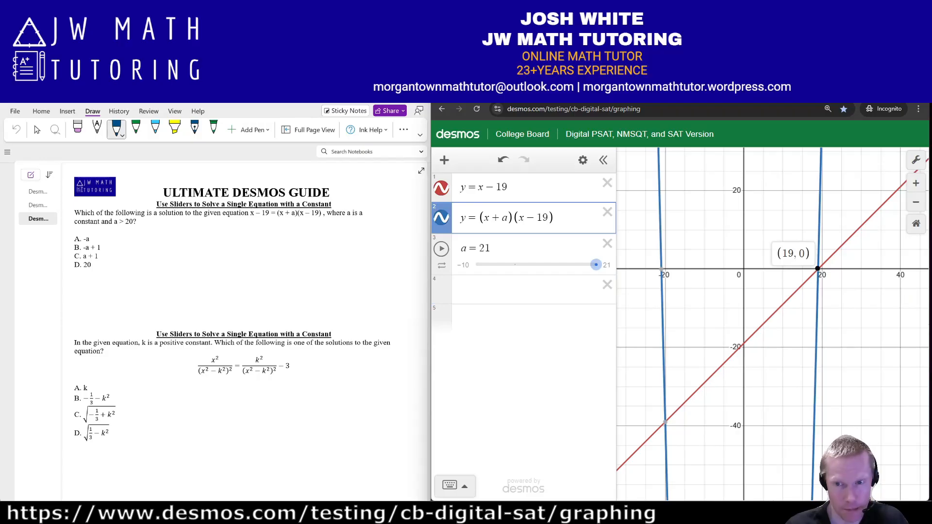
left_click(665, 422)
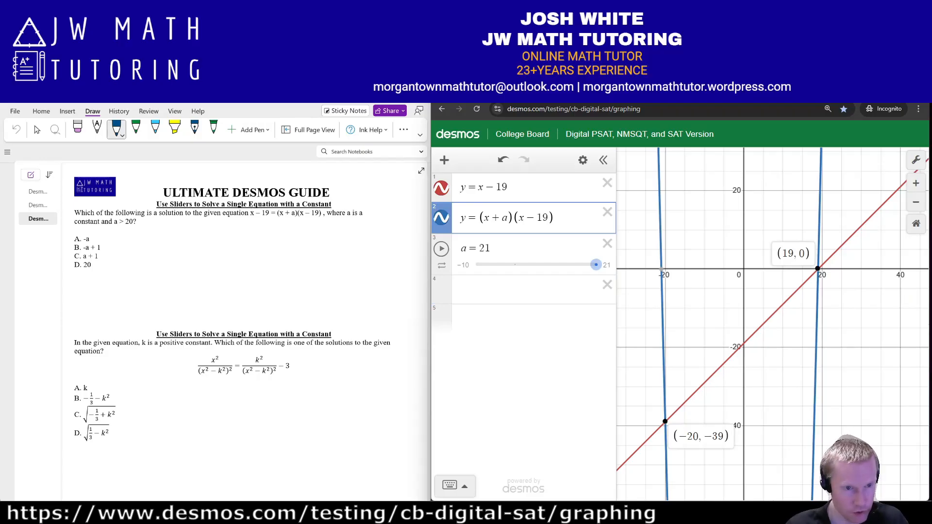
- Evaluate the four answer choices as separate expressions: −a, −a + 1, a + 1 and 20
left_click(505, 290)
type("=a")
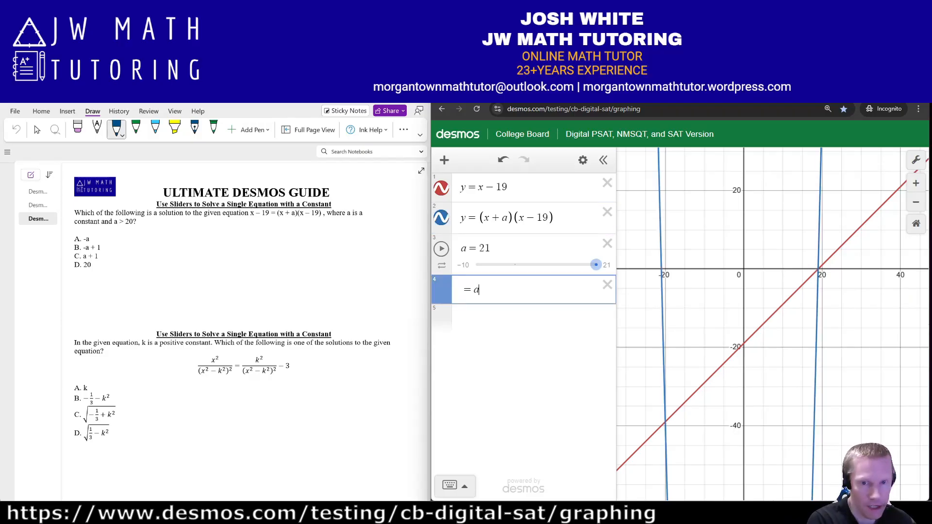
key("BackSpace")
key("BackSpace")
type("-a")
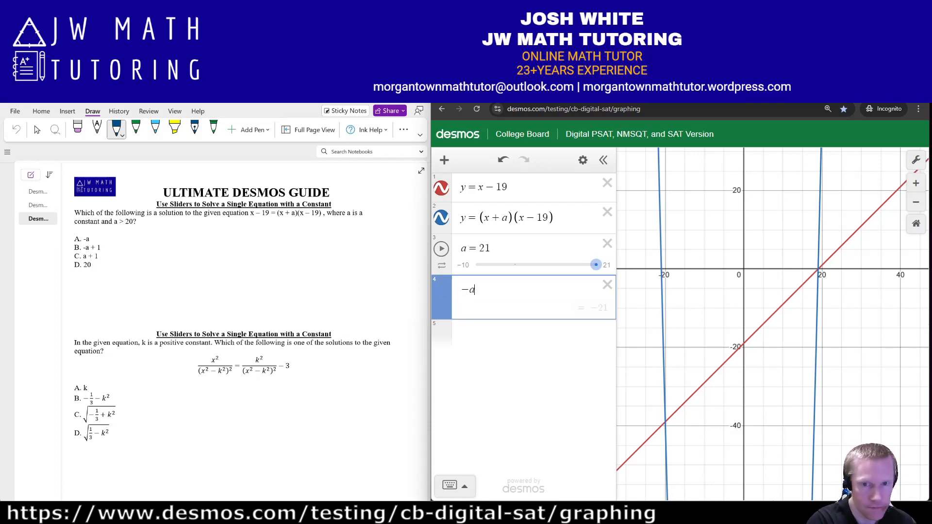
key("Return")
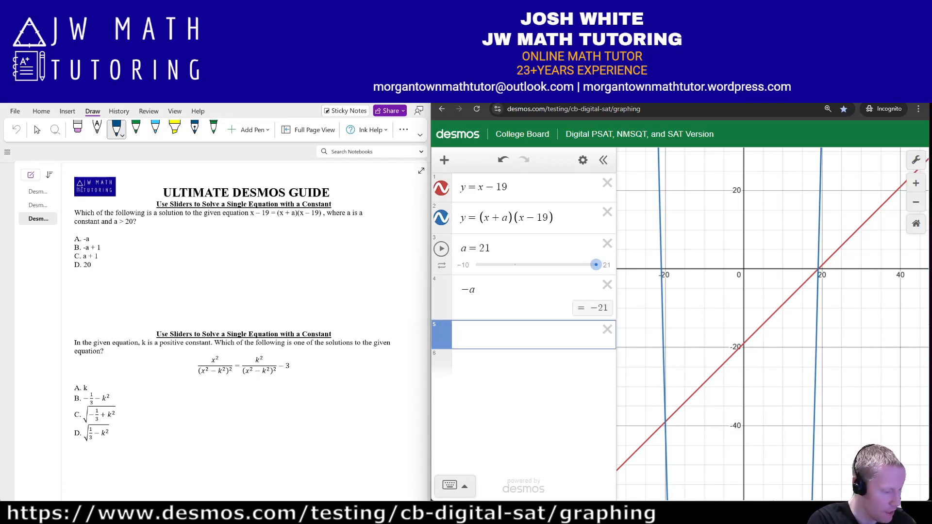
type("-a+1")
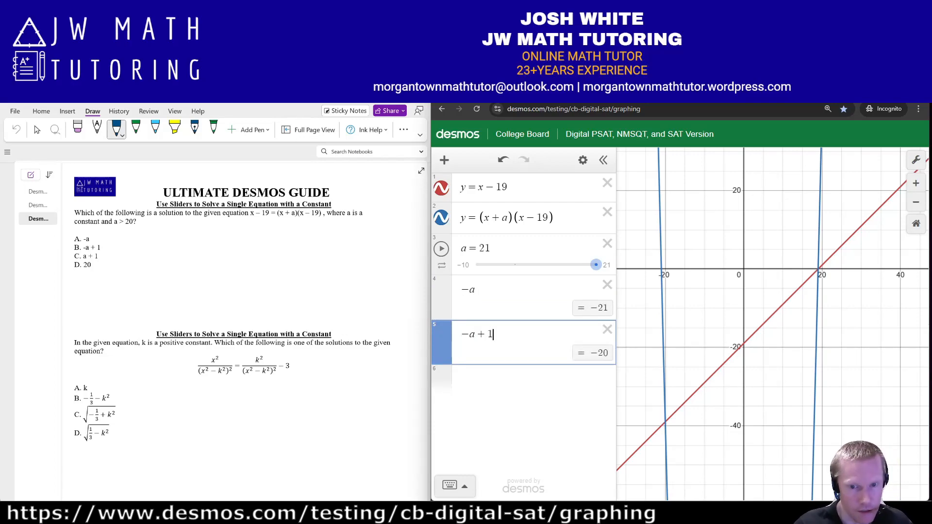
key("Return")
type("a+1")
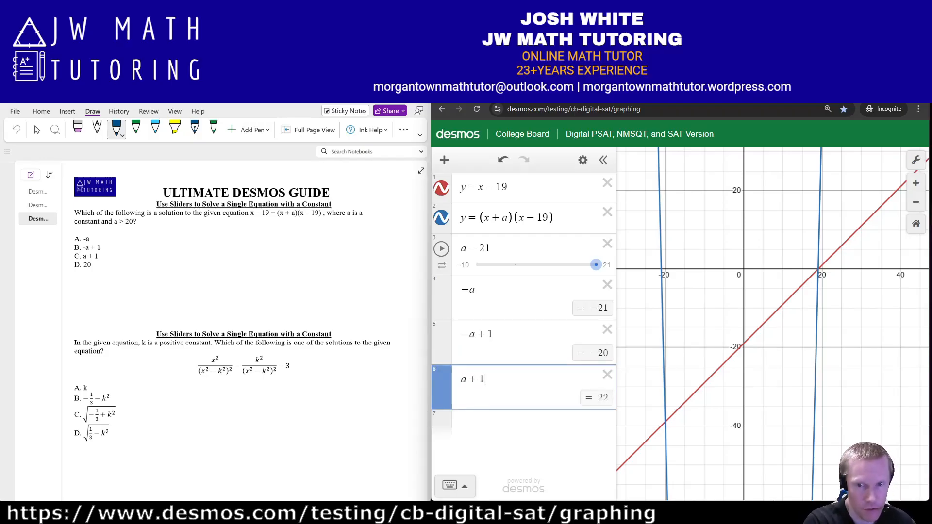
key("Return")
type("20")
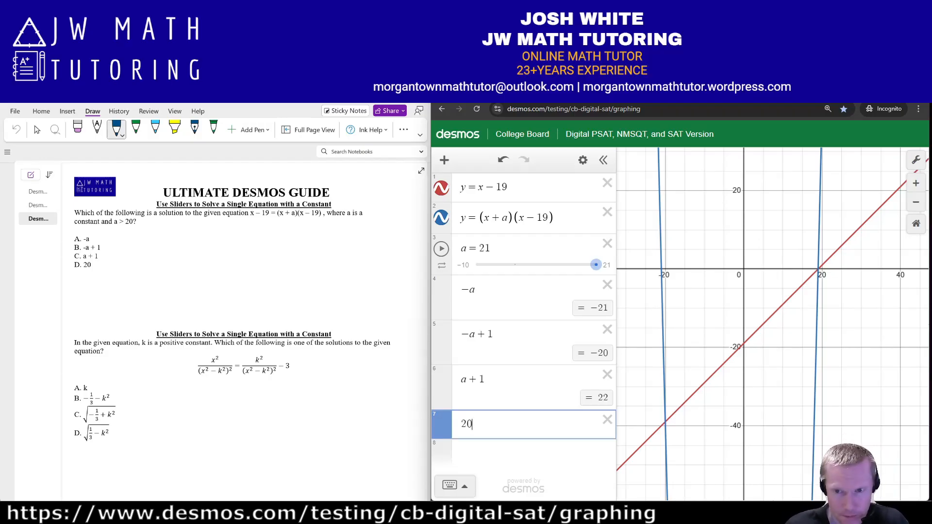
- Compare both intersection points with the evaluated choices and circle answer B, −a + 1, in the notes
left_click(818, 268)
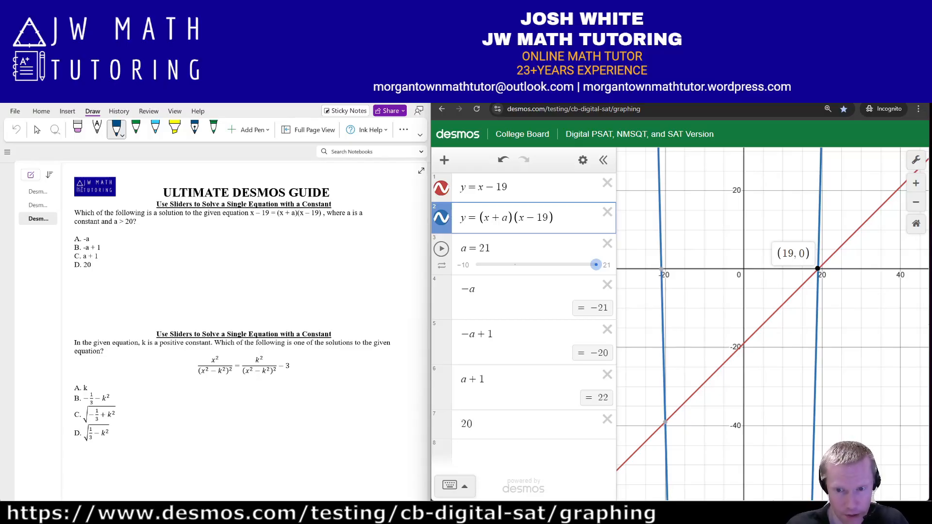
left_click(664, 422)
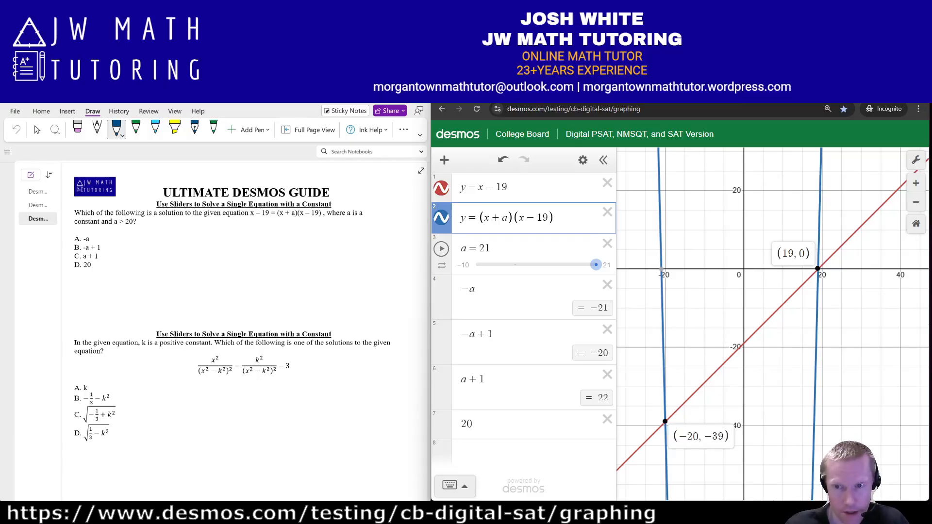
left_click(818, 269)
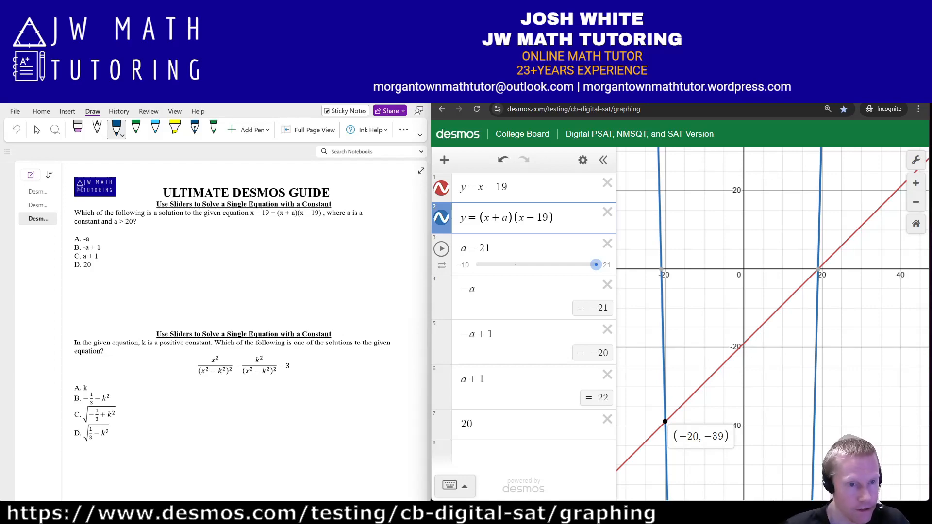
mouse_move(75, 241)
left_mouse_down()
mouse_move(100, 256)
mouse_move(79, 241)
left_mouse_up()
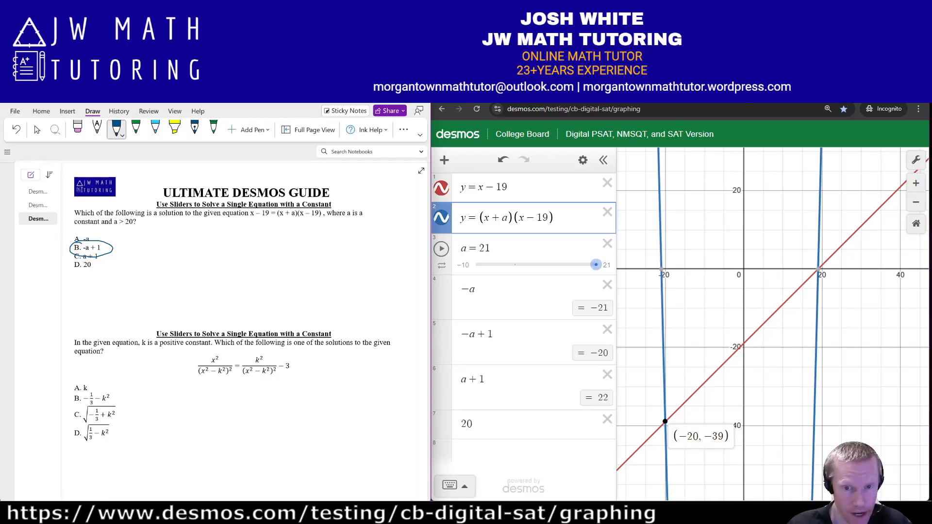
- Set the constant a to 30 and check the intersection points of the line and parabola again
left_click_drag(493, 249, 478, 248)
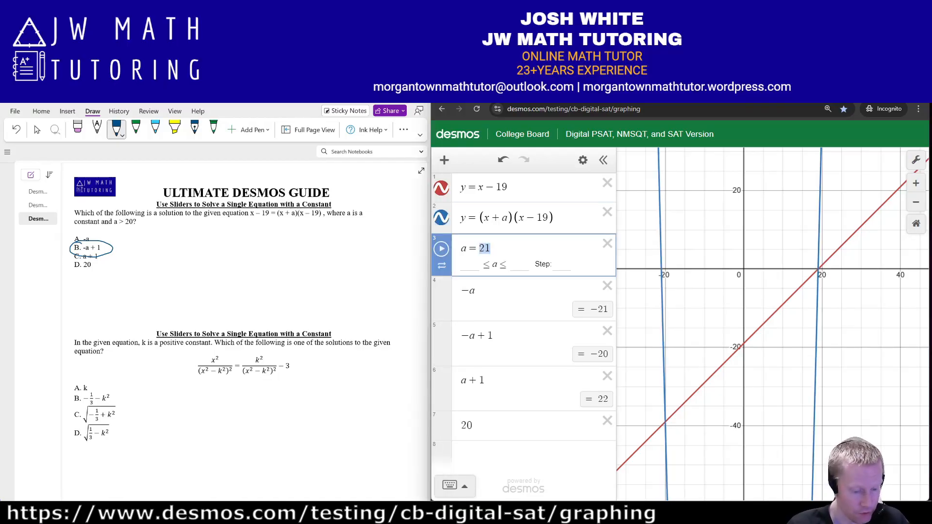
type("30")
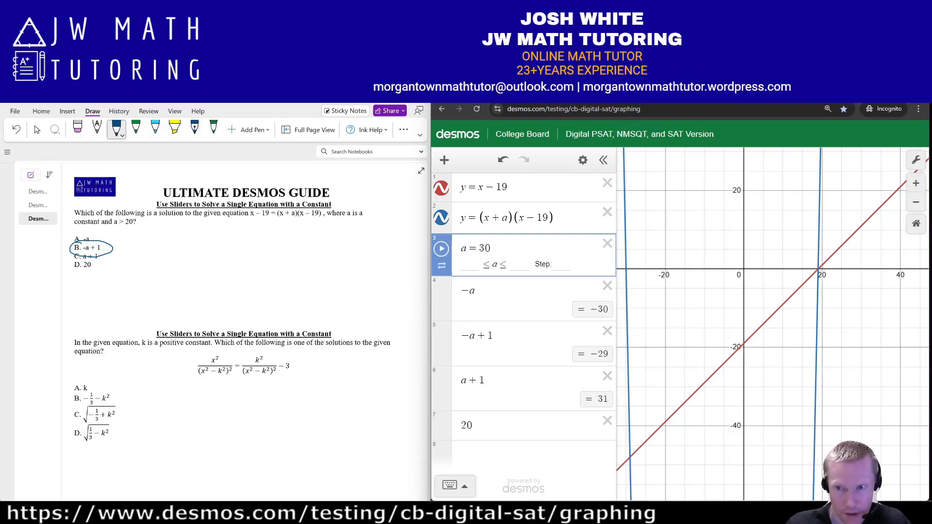
left_click(818, 268)
left_click(818, 268)
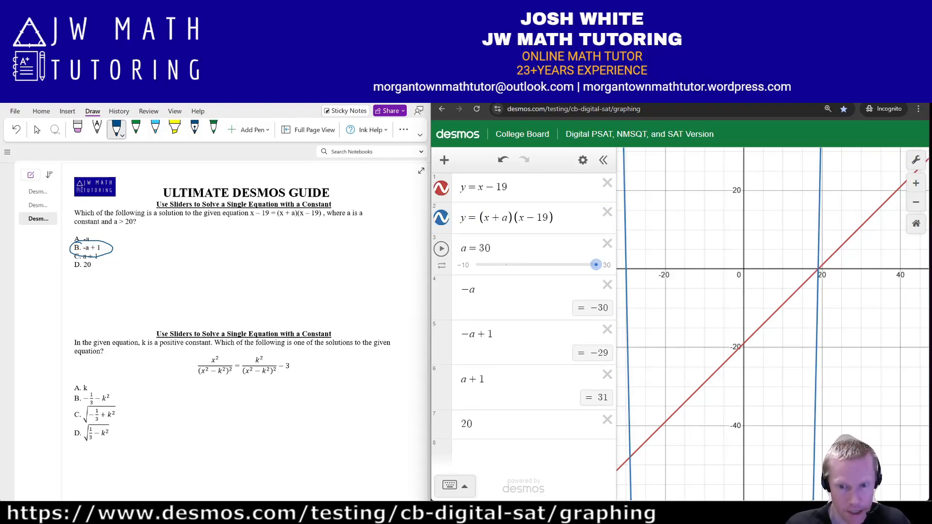
left_click(630, 456)
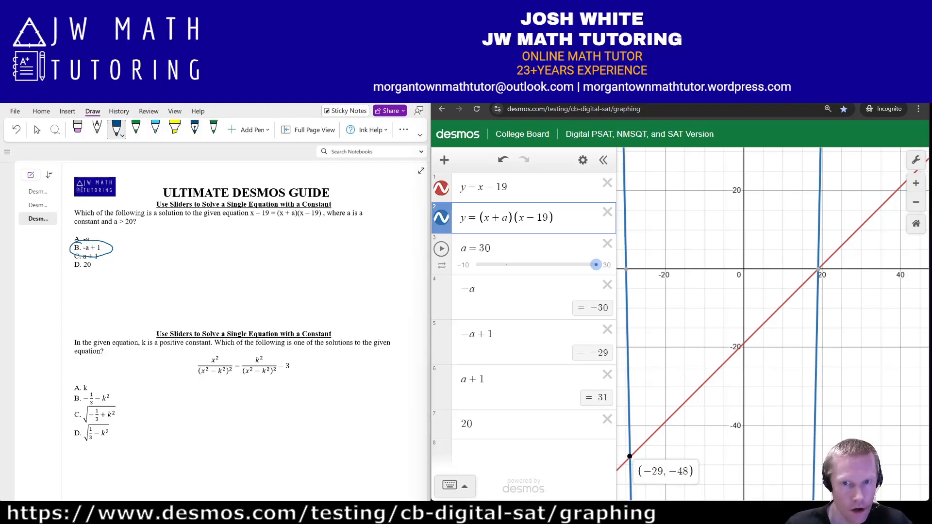
- Delete all expressions from the calculator and go to the notes problem with the positive constant k
left_click(583, 159)
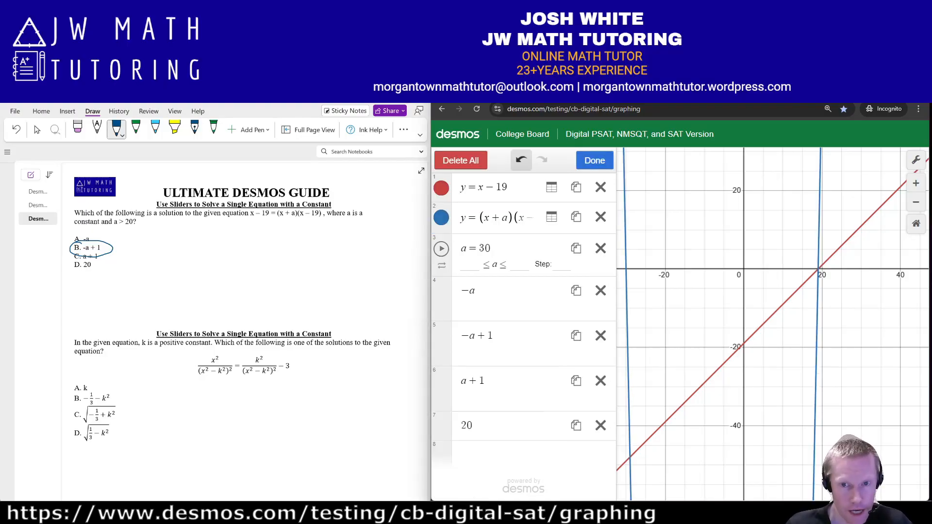
left_click(441, 160)
scroll(233, 330, "down", 3)
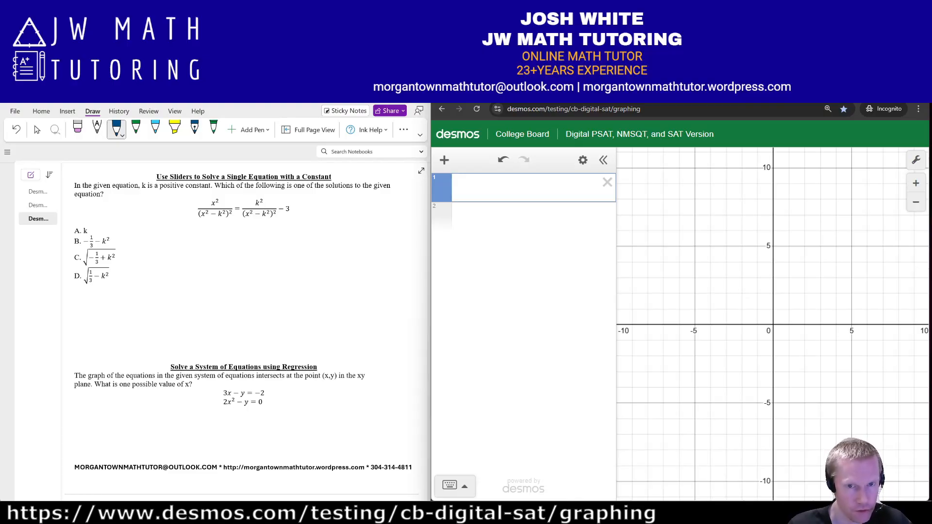
- Graph the left side of the notes equation as y = x²/(x² − k²)²
type("y=x")
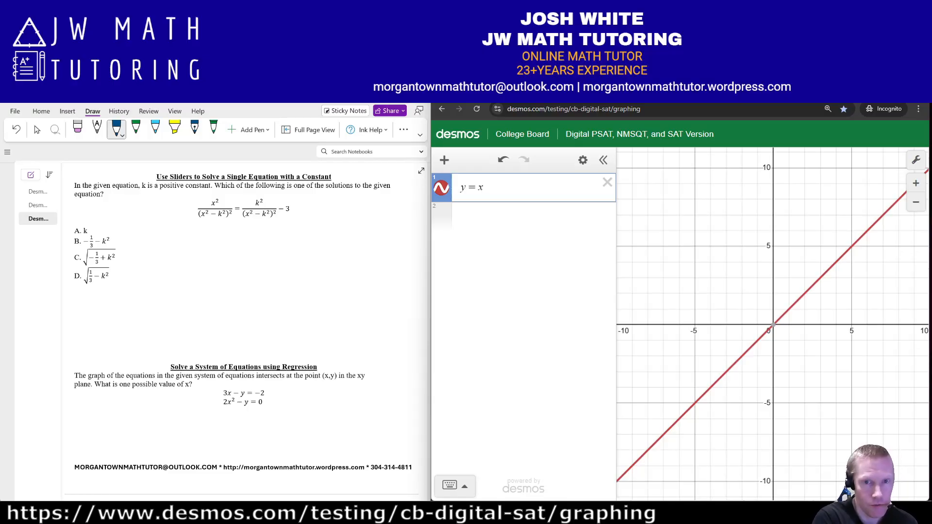
type("^2")
key("Right")
type("/(x^2")
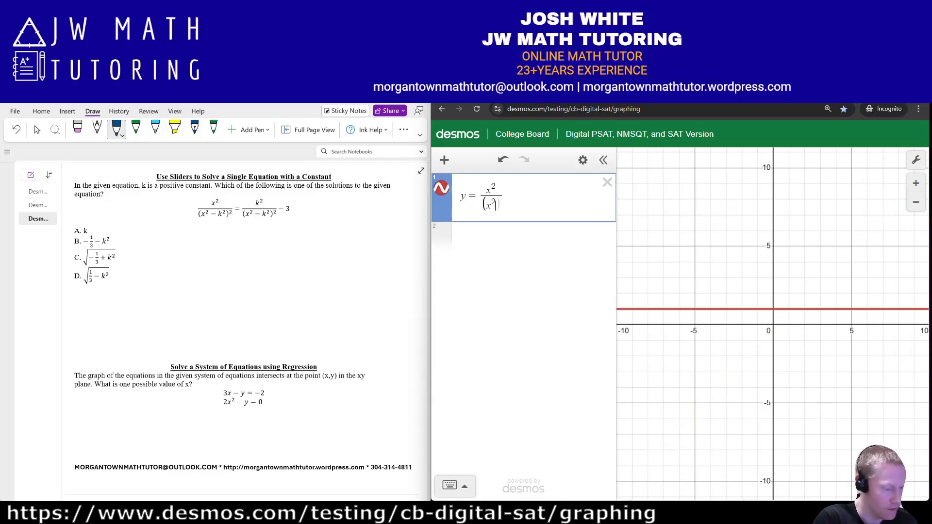
key("Right")
type("-k^2")
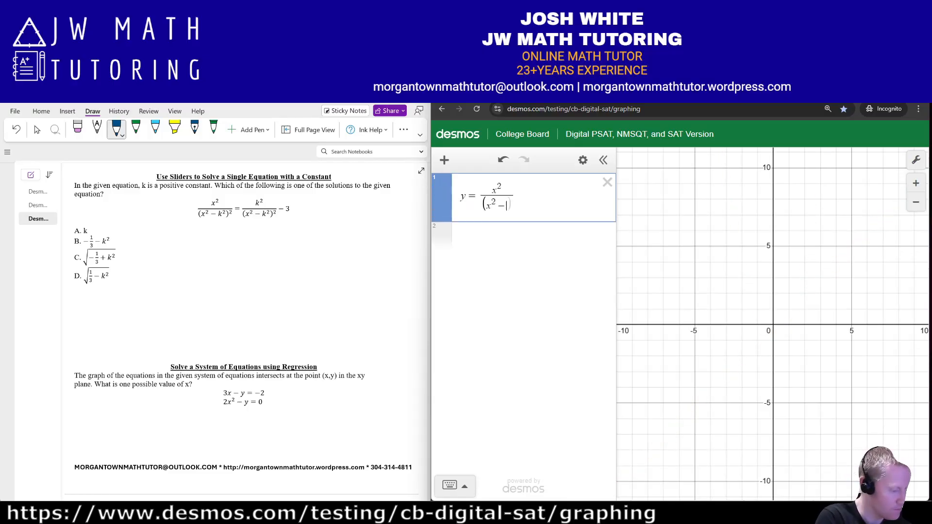
key("Right")
type("(")
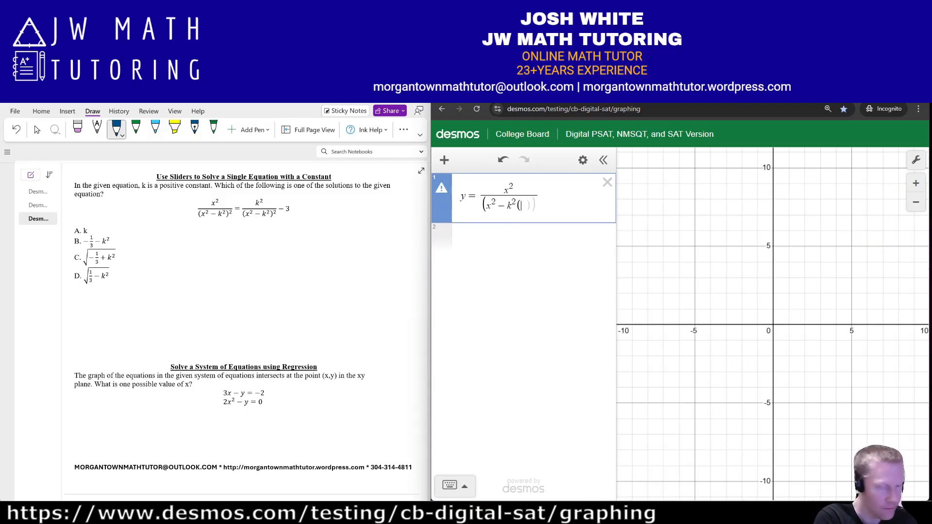
key("BackSpace")
type(")")
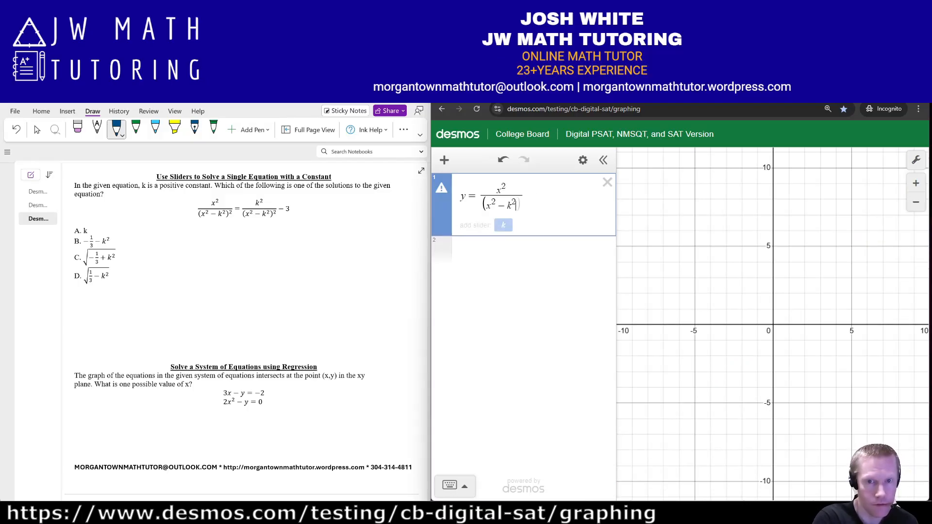
type("^2")
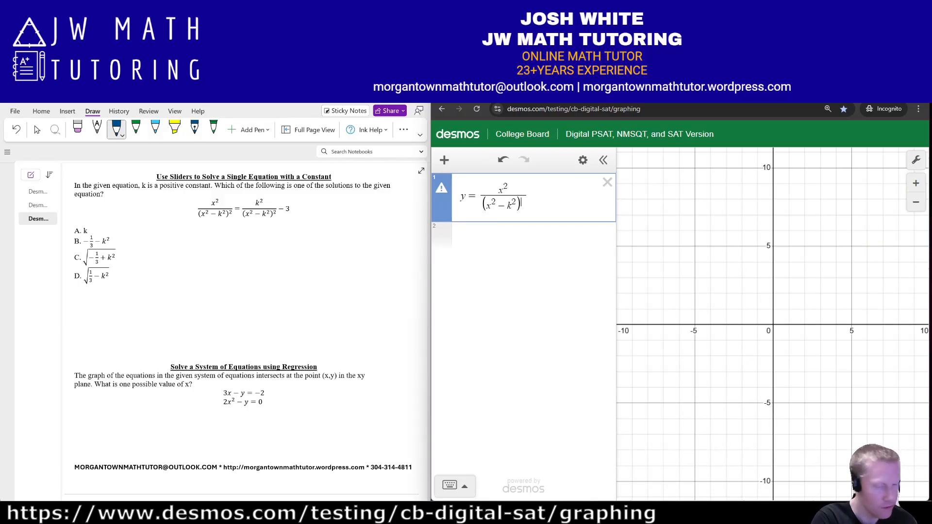
key("Return")
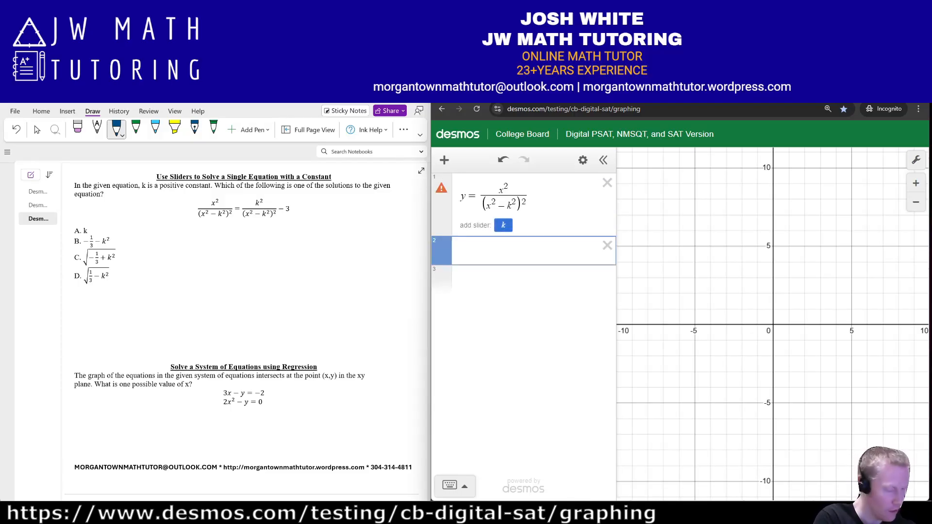
- Graph the right side of the equation as y = k²/(x² − k²)² − 3 in the second expression
type("y=")
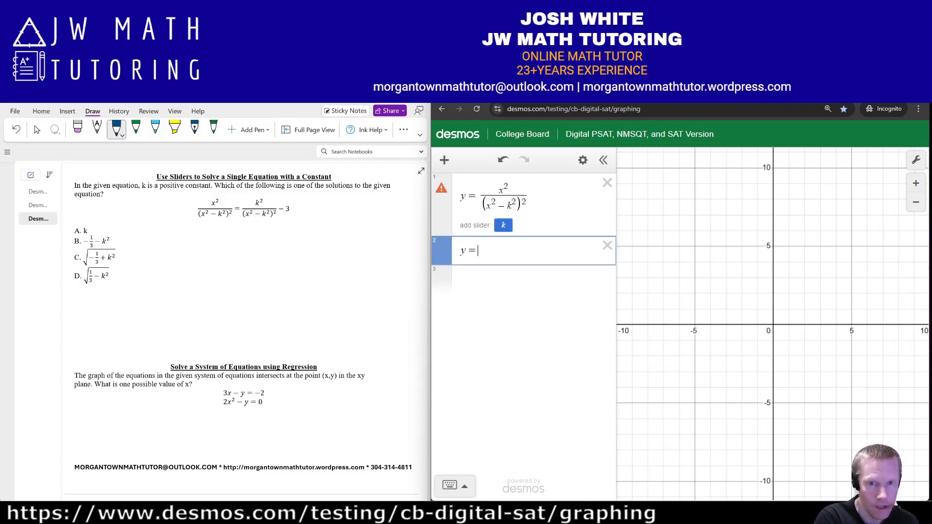
type("x^2")
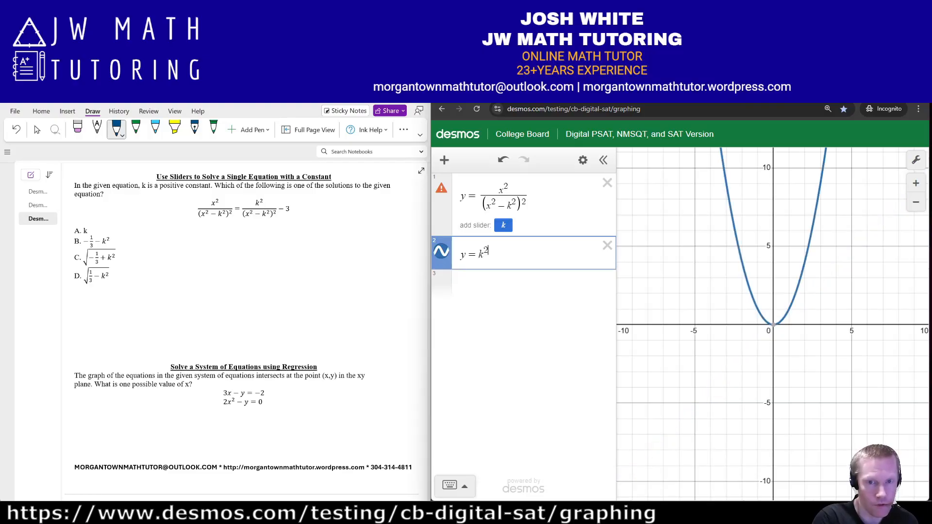
key("Right")
type("/(x")
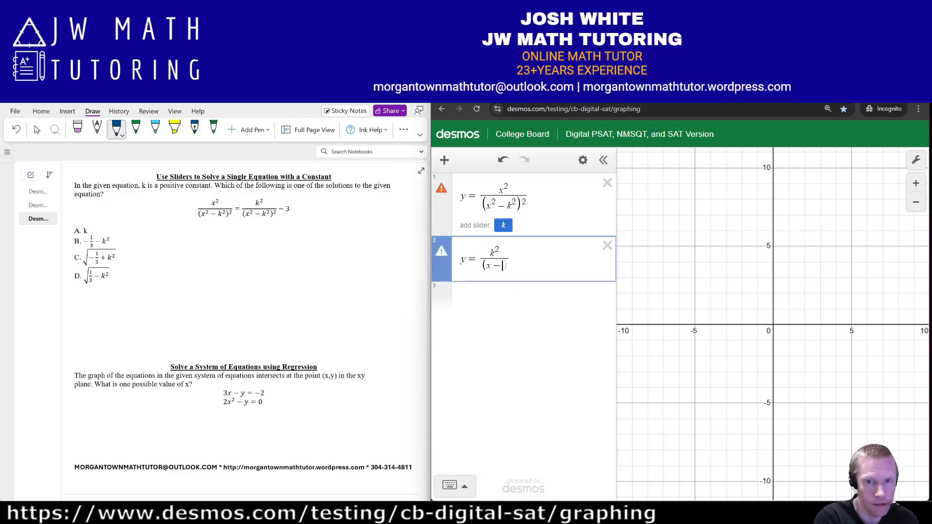
type("^2")
key("Right")
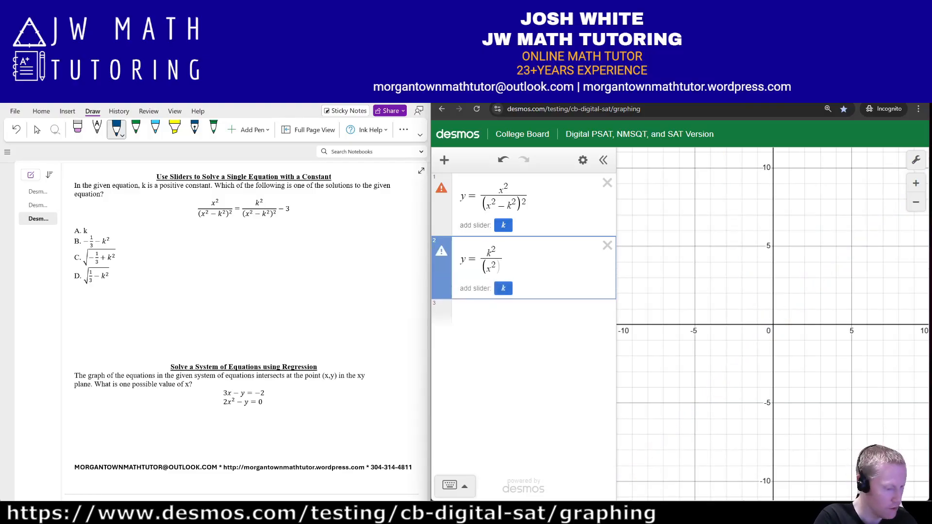
type("-k^2")
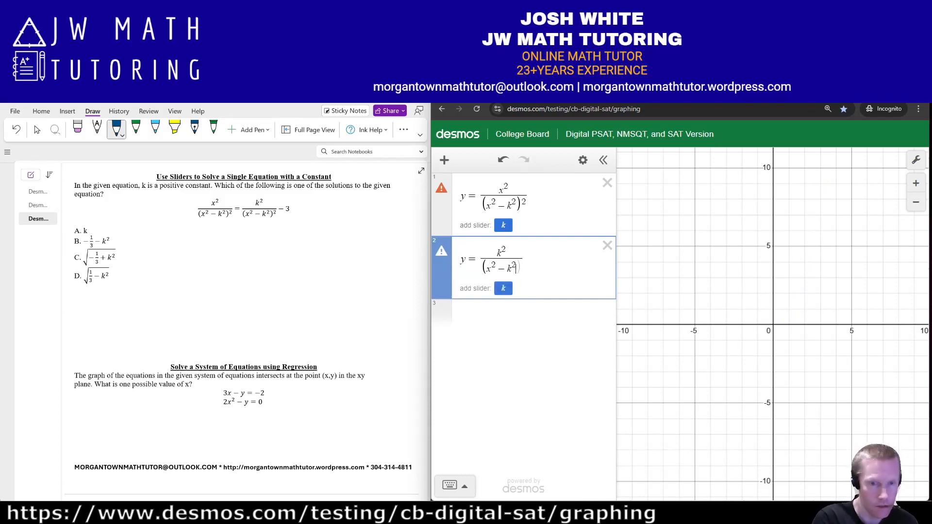
key("Right")
key("Right")
type("^2")
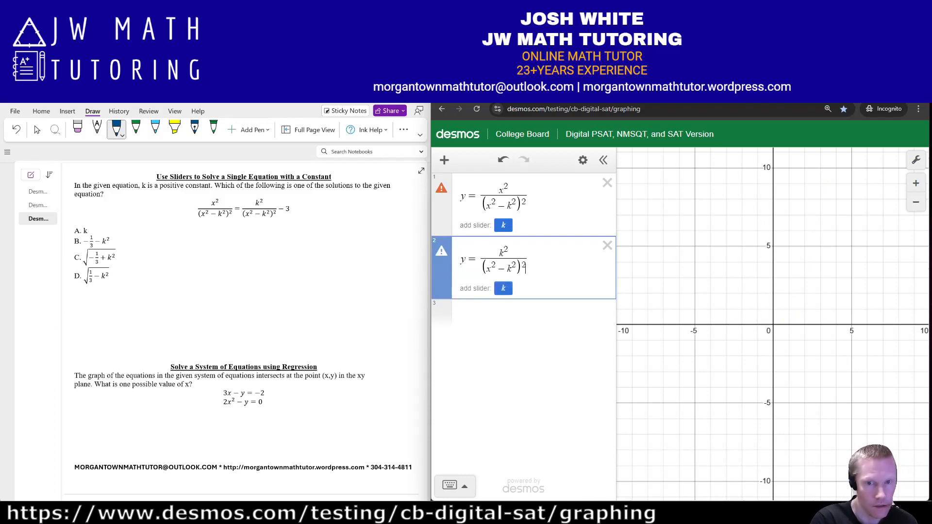
type("-3")
right_click(481, 195)
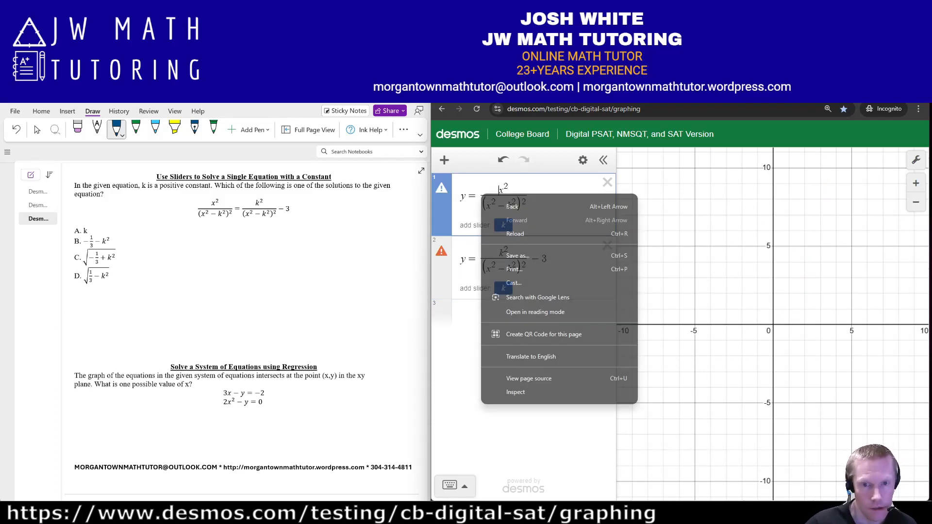
- Define the constant k in a new expression and set it to 1
left_click(466, 313)
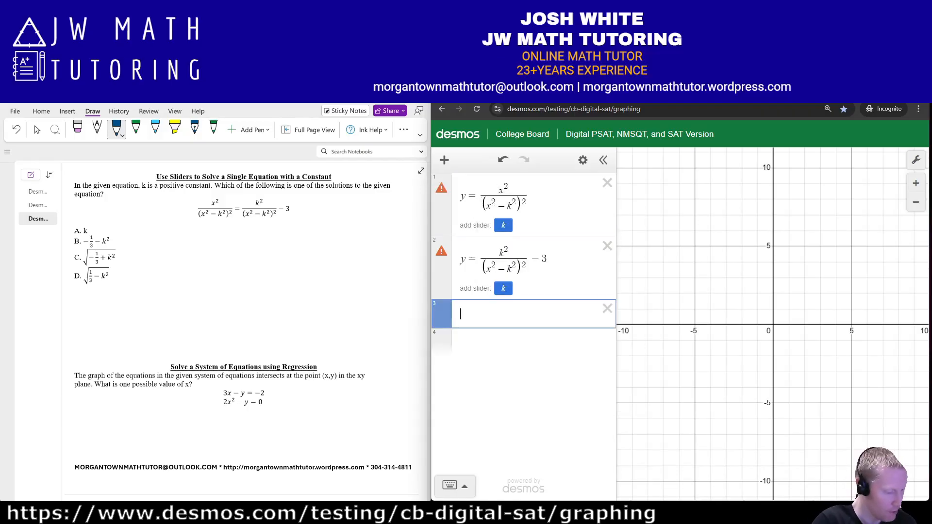
type("k =")
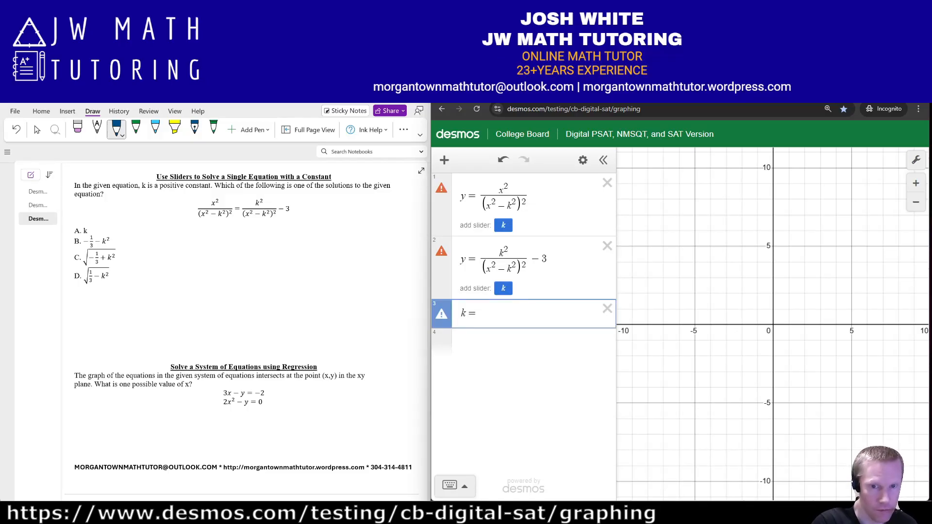
type("2")
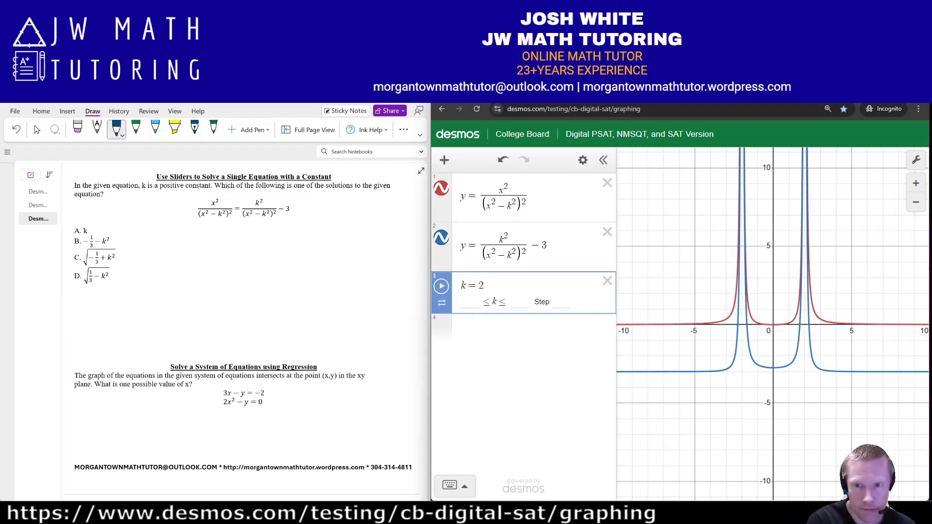
key("BackSpace")
type("1")
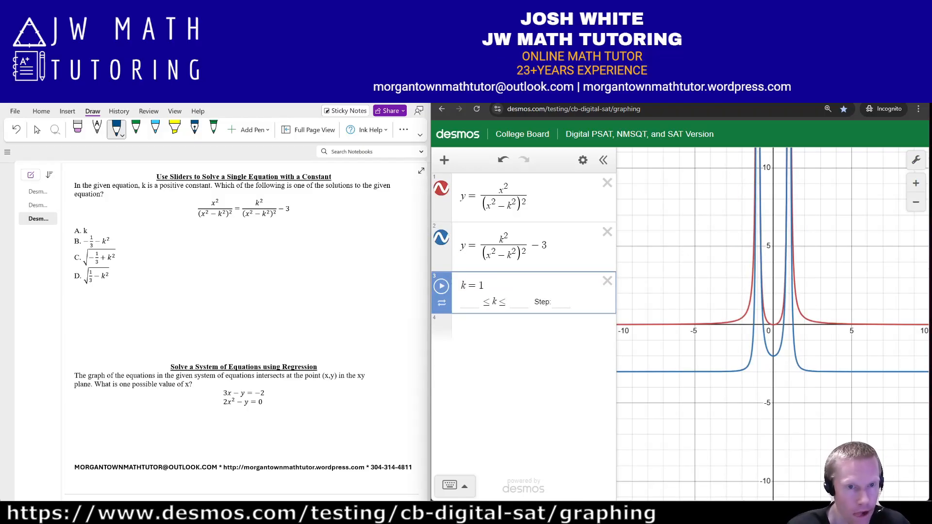
key("Return")
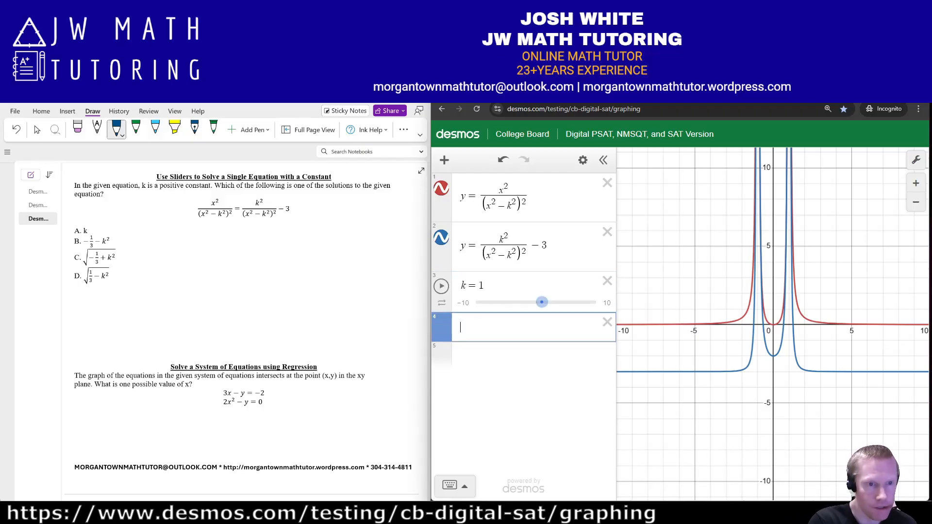
- Evaluate answer choices A and B as separate expressions: k and −1/3 − k²
type("k")
key("Return")
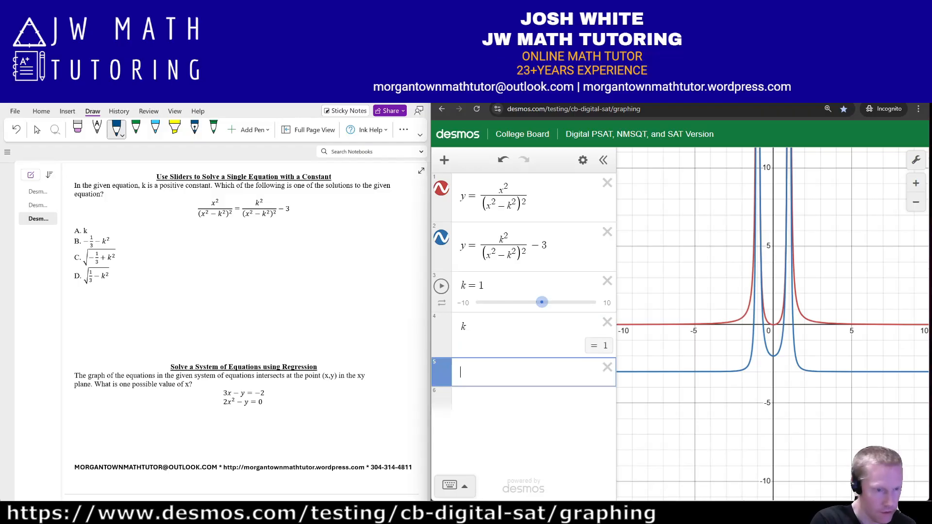
type("-1/2")
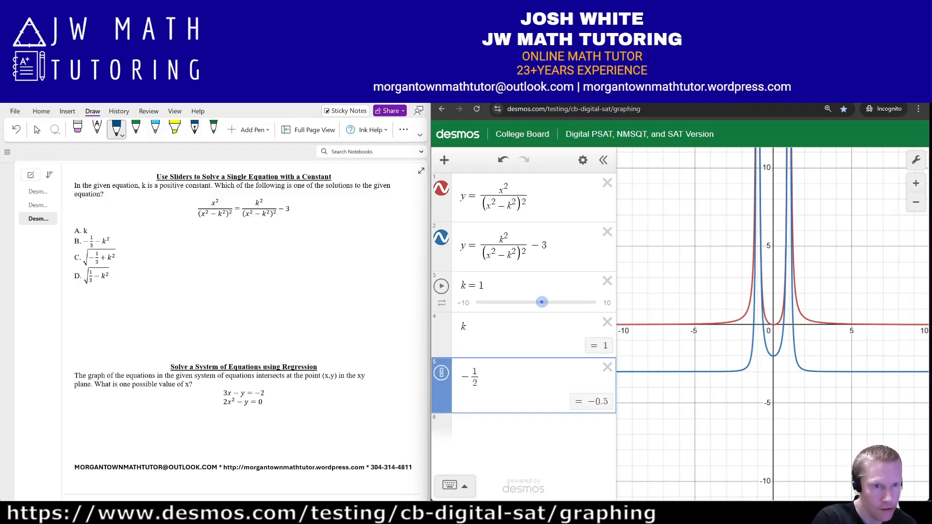
key("BackSpace")
type("3")
key("Right")
type("-k^2")
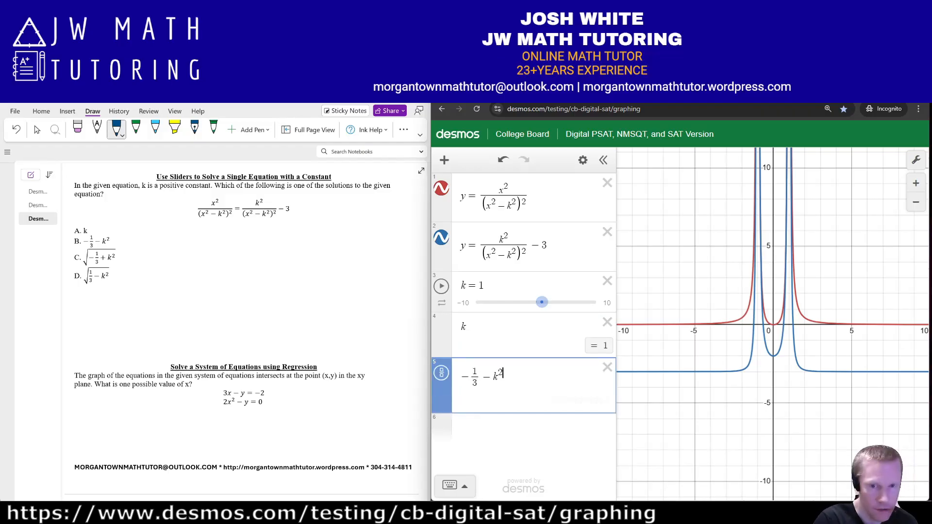
key("Return")
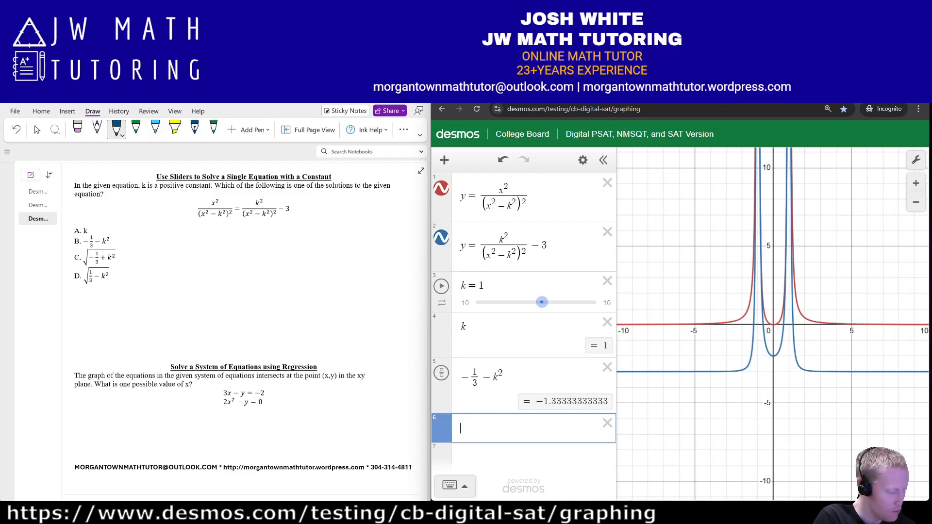
- Evaluate answer choice C as its own expression, √(−1/3 + k²)
type("sqrt-")
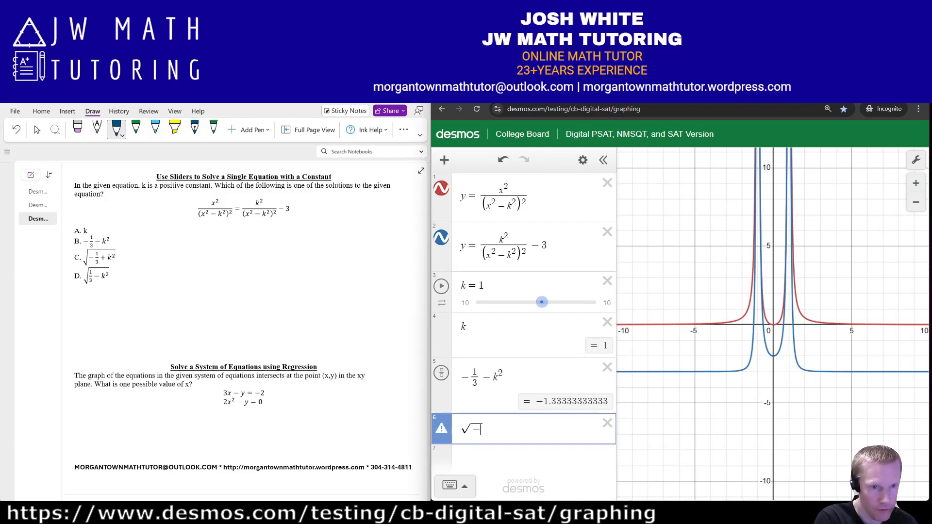
type("1/3")
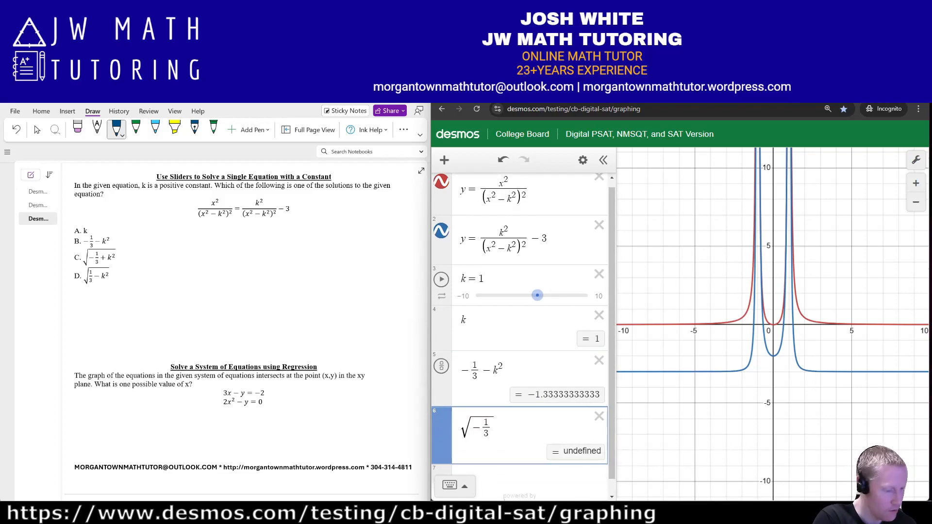
key("Right")
type("+k^2")
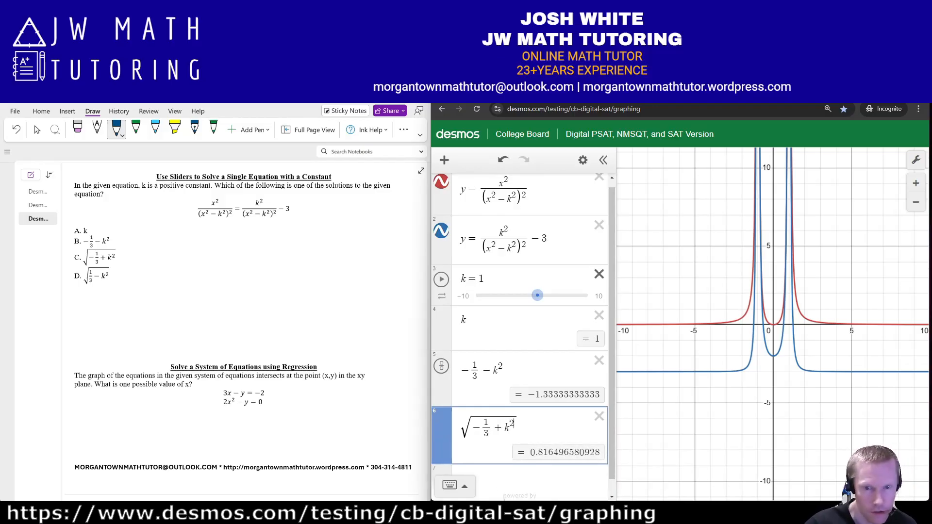
left_click_drag(612, 292, 612, 307)
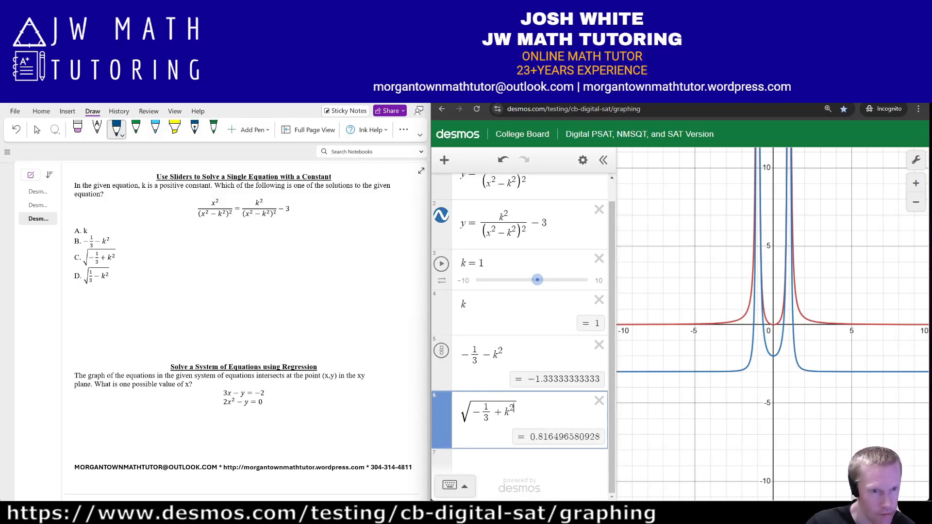
- Evaluate answer choice D, √(1/3 − k²), as its own expression and cross out choice D in the notes
key("Return")
type("sqrt1")
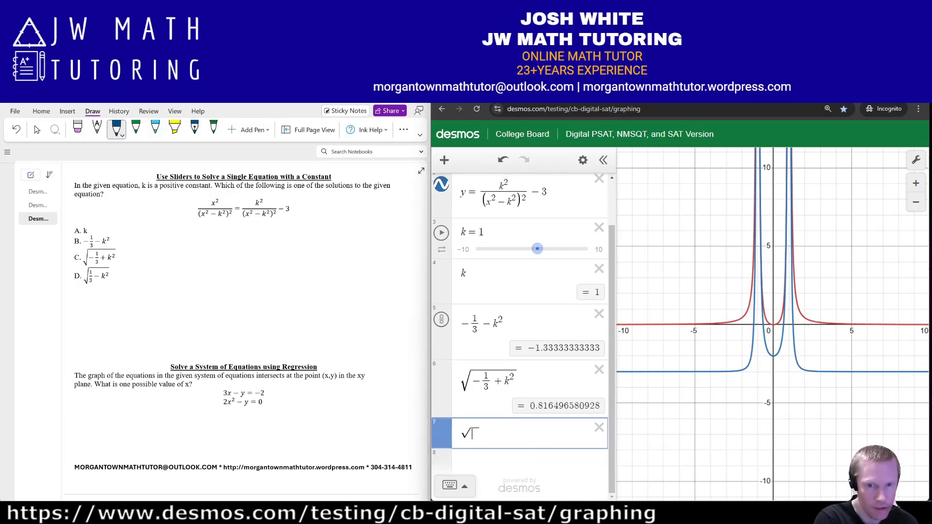
type("/3")
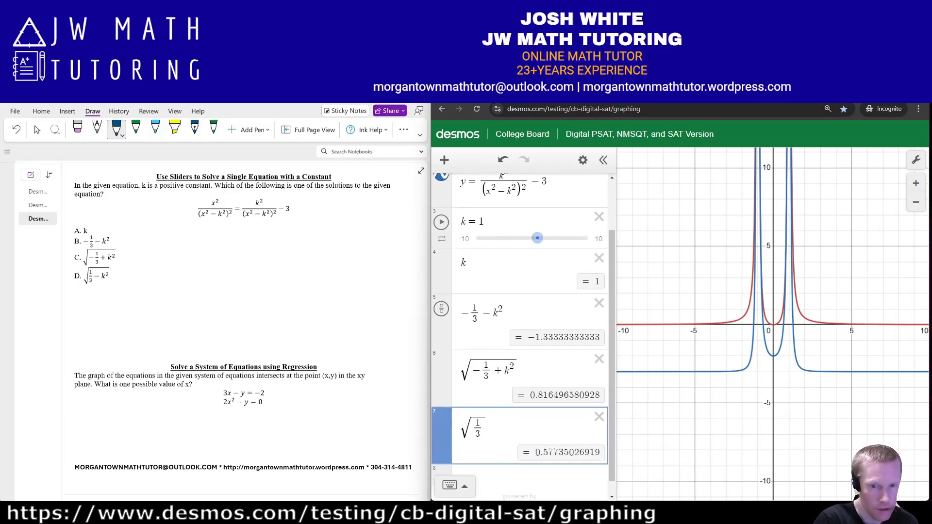
key("Right")
type("-k^2")
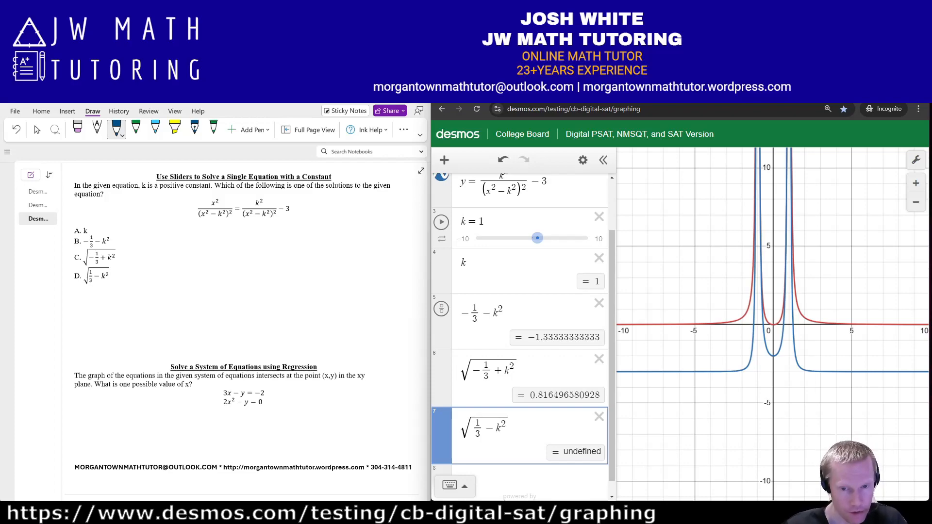
left_click_drag(127, 270, 79, 288)
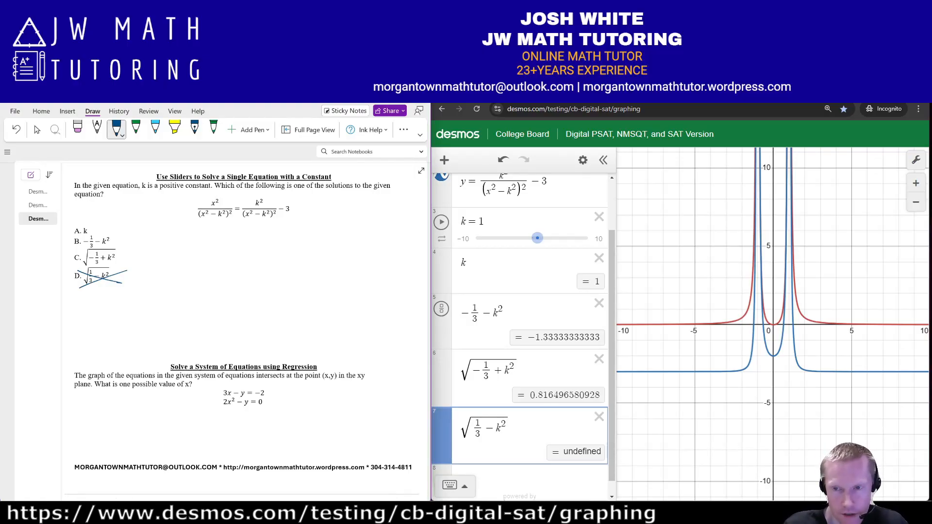
- Read both intersection points of the two curves for k = 1 and circle answer choice C in the notes
left_click_drag(777, 282, 772, 317)
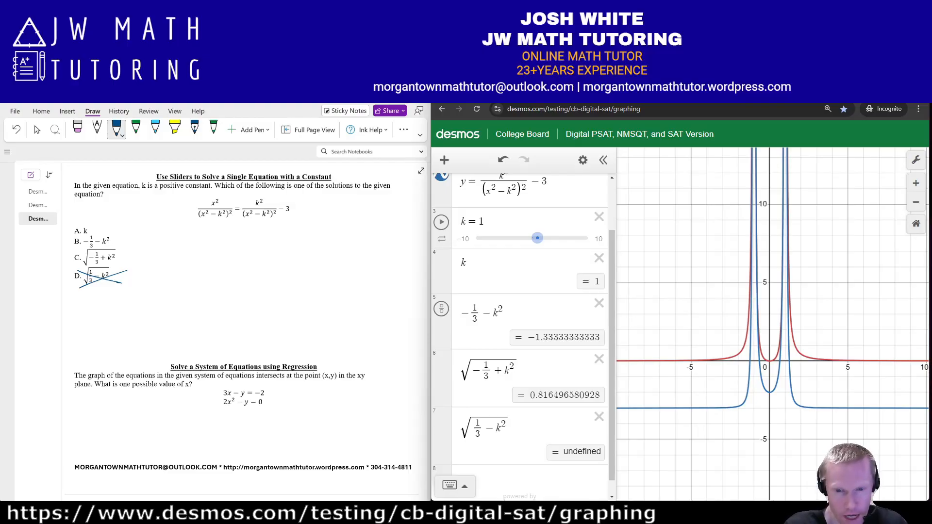
left_click(781, 268)
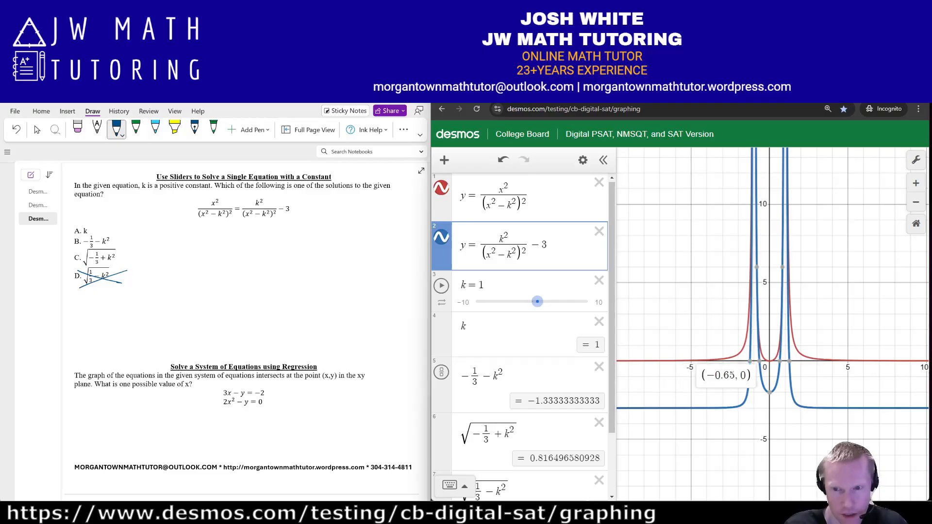
mouse_move(750, 361)
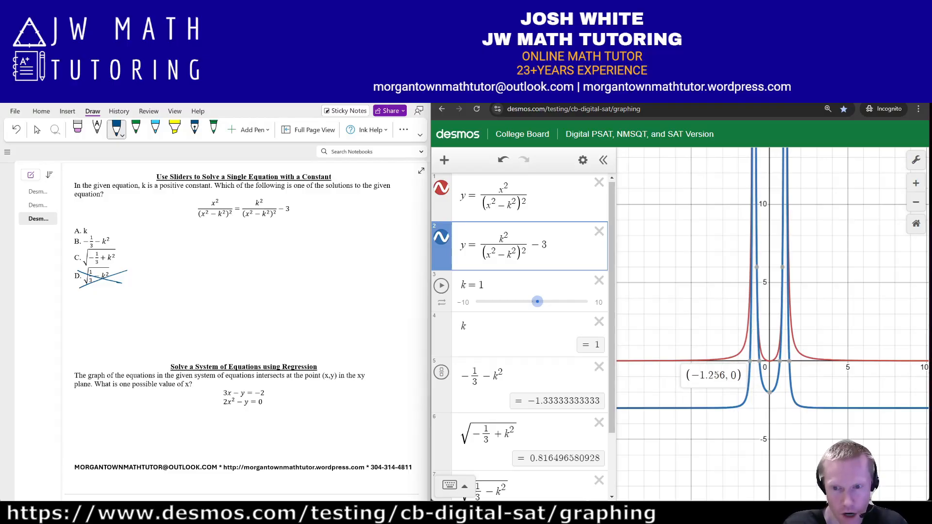
mouse_move(789, 361)
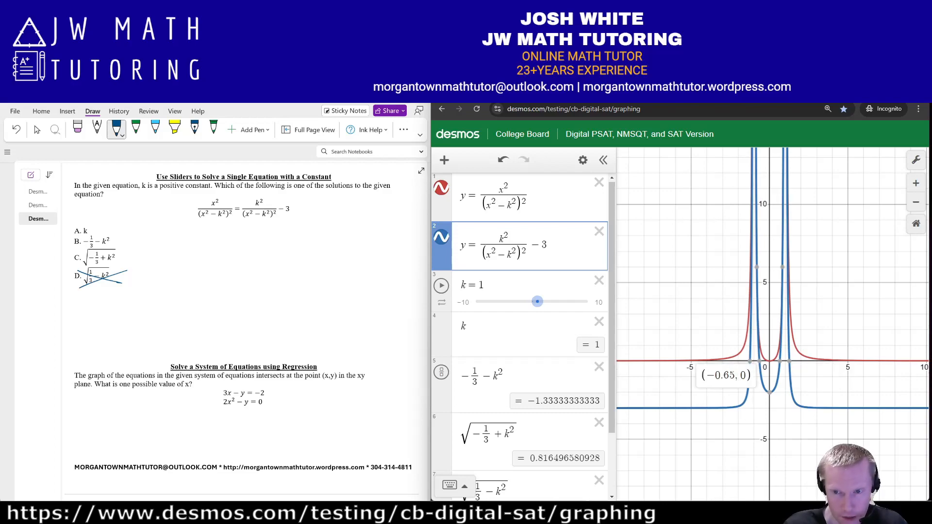
mouse_move(769, 392)
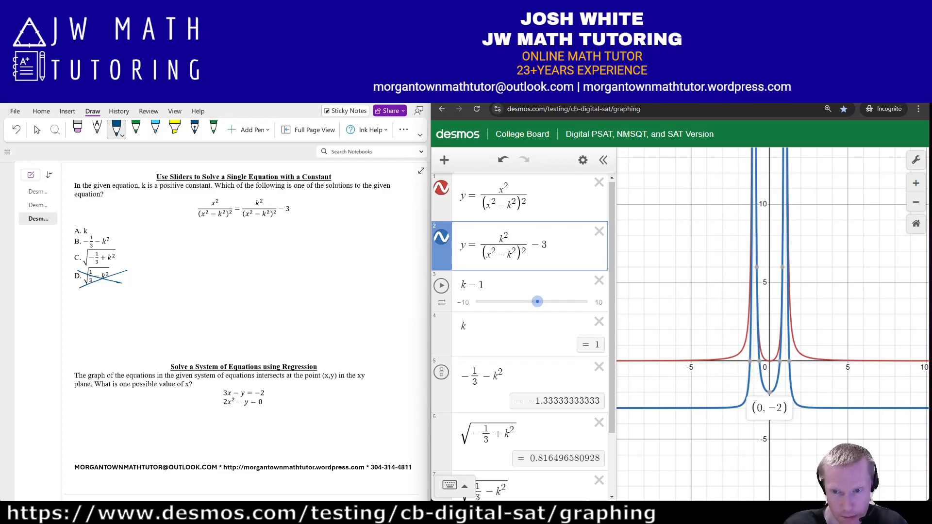
left_click(757, 267)
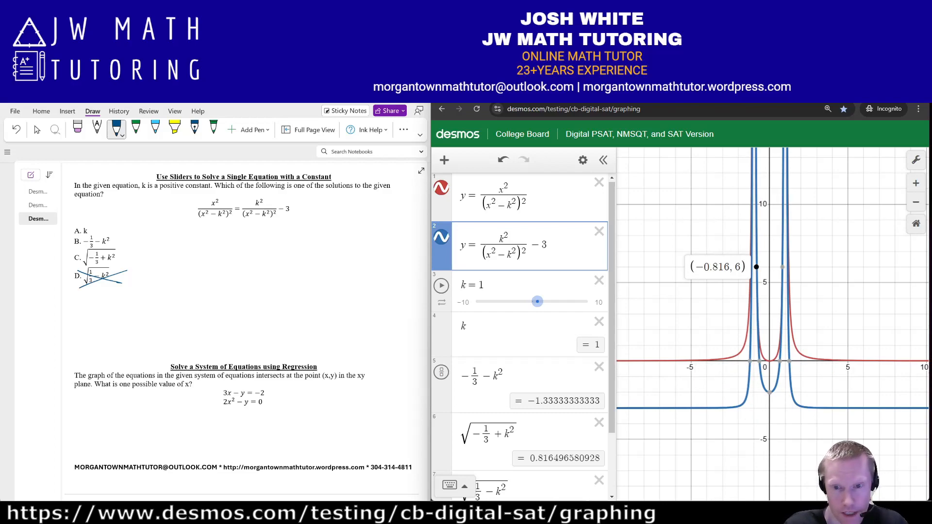
left_click(783, 267)
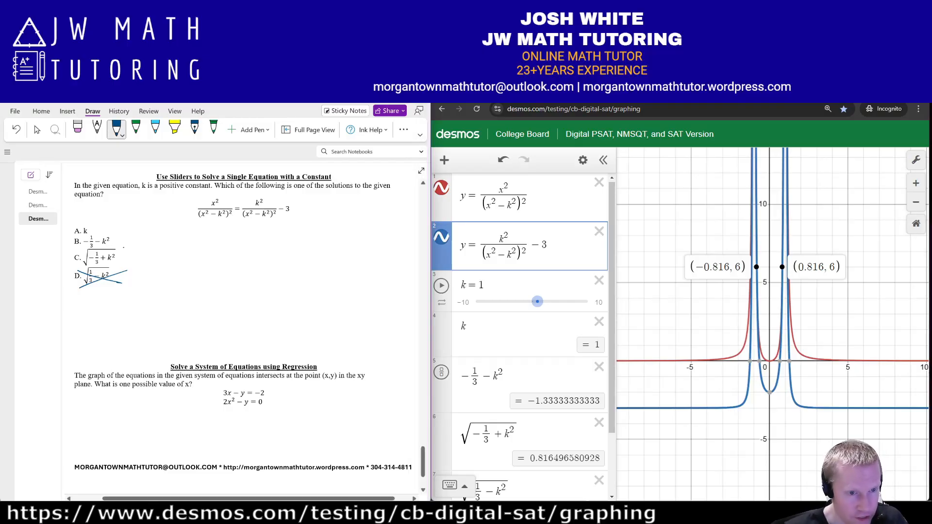
mouse_move(125, 245)
left_mouse_down()
mouse_move(86, 245)
mouse_move(73, 266)
mouse_move(128, 265)
mouse_move(124, 246)
left_mouse_up()
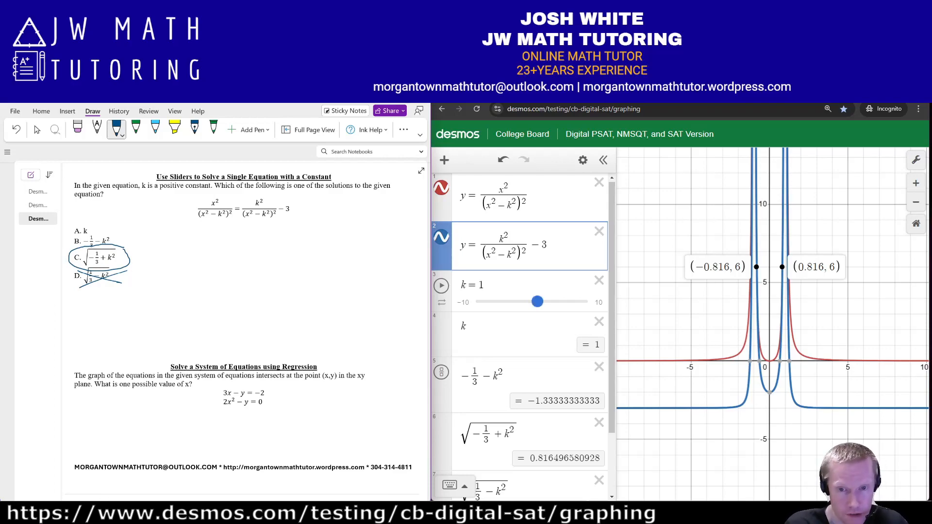
- Set the k slider to 3.6 and inspect the second curve's intercepts and right-hand spike for an intersection with the first curve
left_click_drag(537, 301, 552, 302)
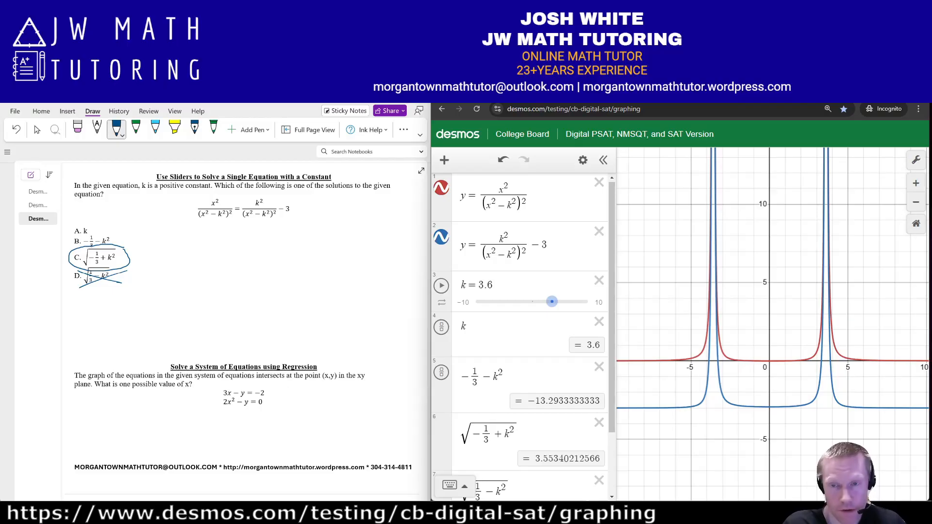
left_click(716, 267)
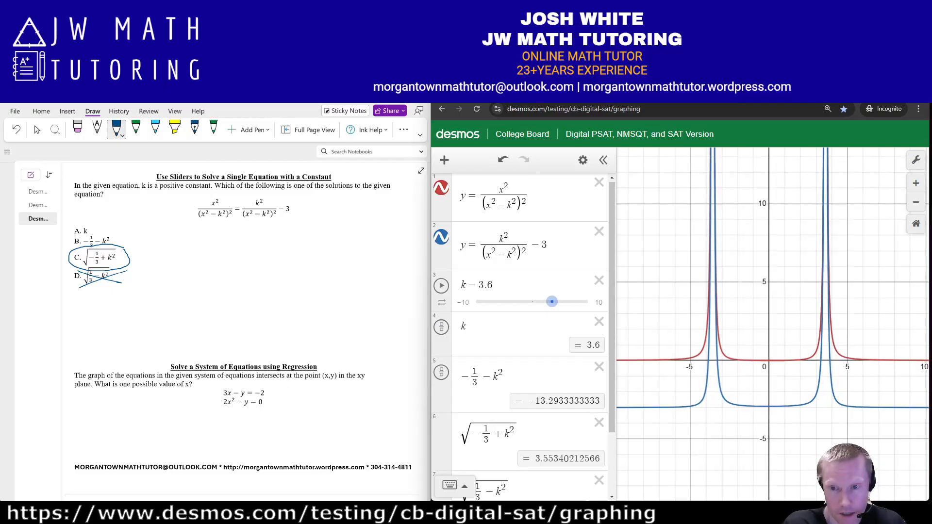
left_click(715, 267)
left_click(716, 267)
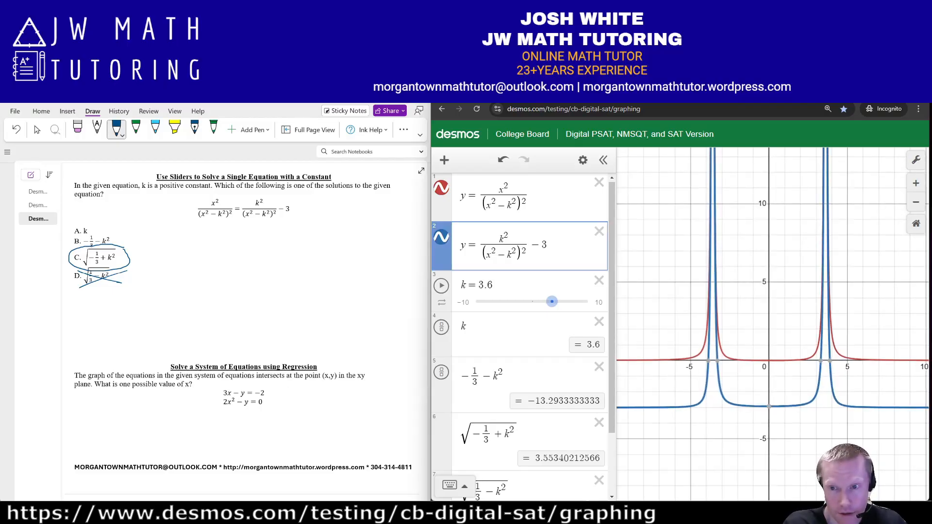
left_click(827, 237)
left_click(845, 320)
left_click(858, 406)
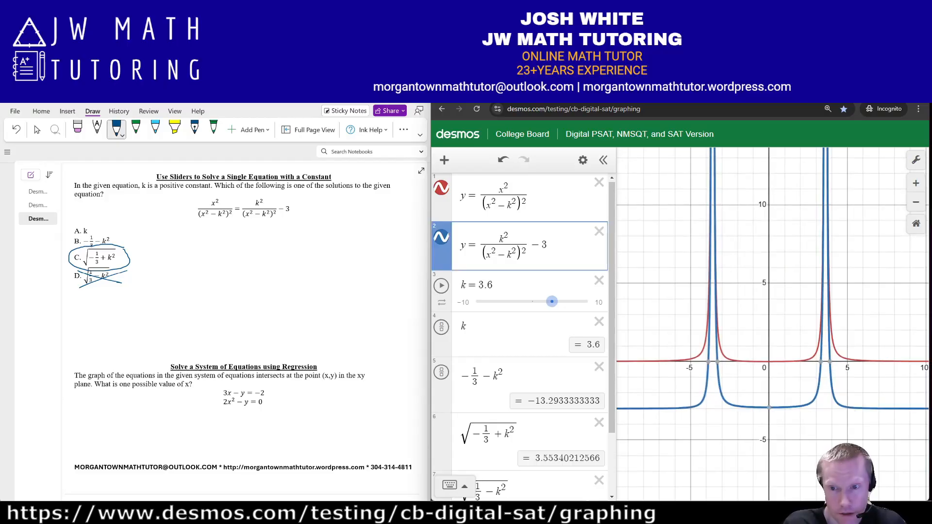
left_click(768, 407)
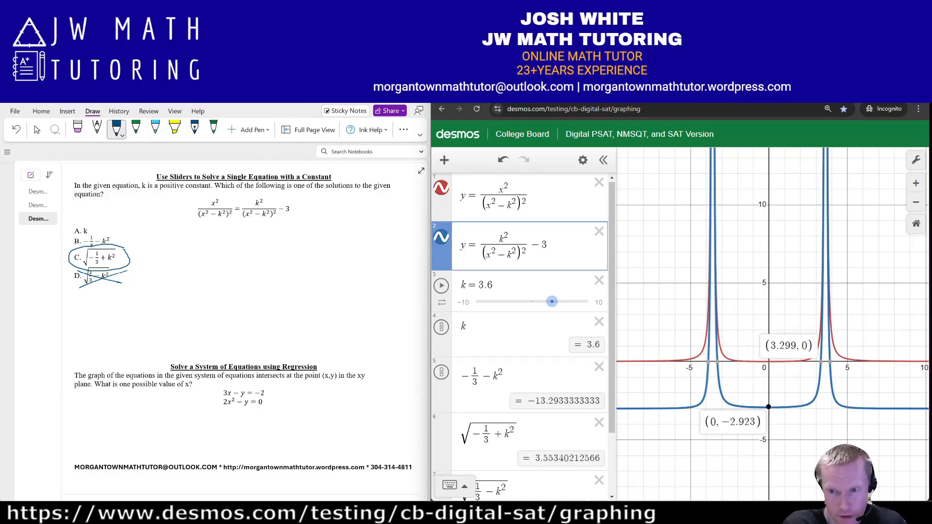
left_click(820, 361)
left_click(830, 362)
left_click(827, 226)
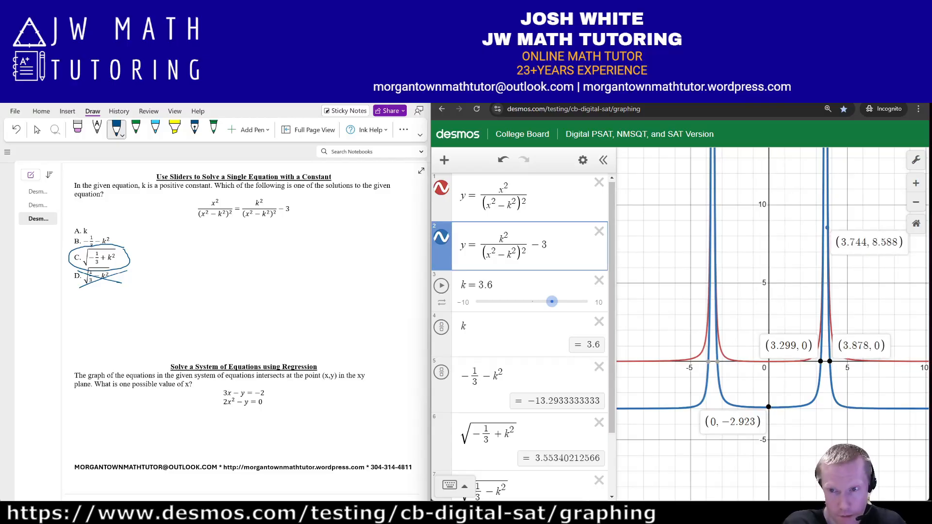
- Trace the first curve up its right-hand spike to look for where the two graphs meet at k = 3.6
left_click_drag(844, 233, 839, 331)
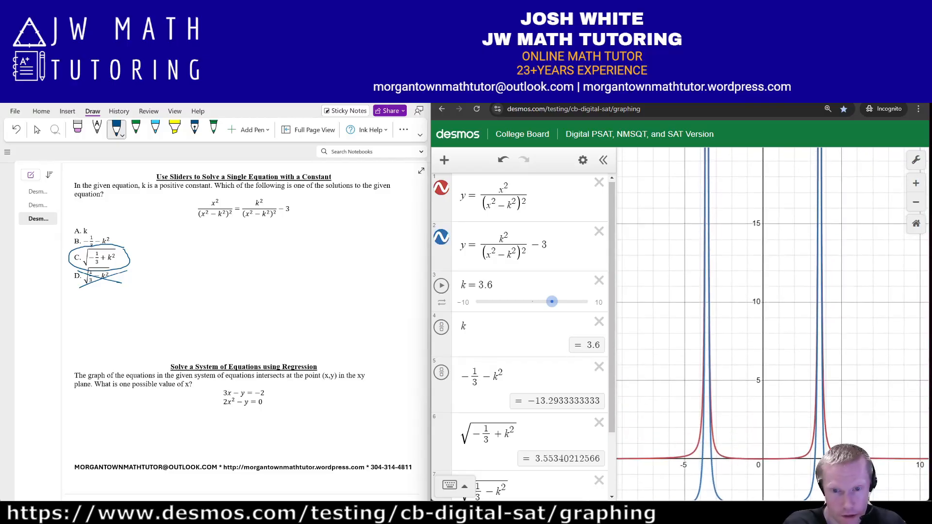
left_click_drag(859, 280, 863, 219)
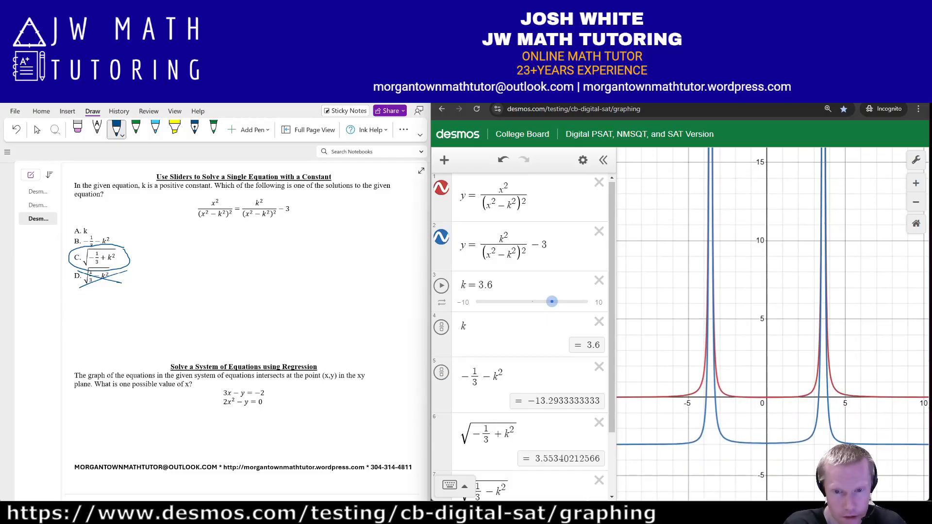
left_click(815, 383)
left_click(814, 387)
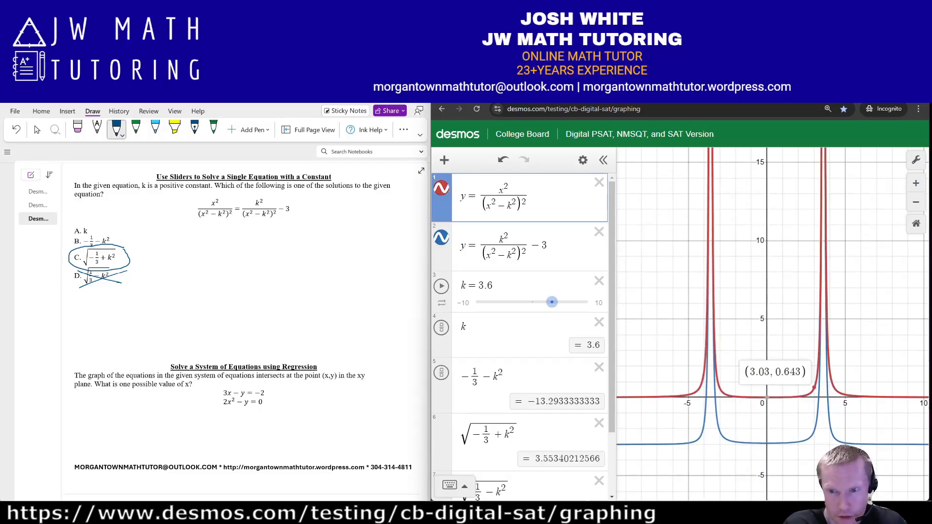
left_click(818, 330)
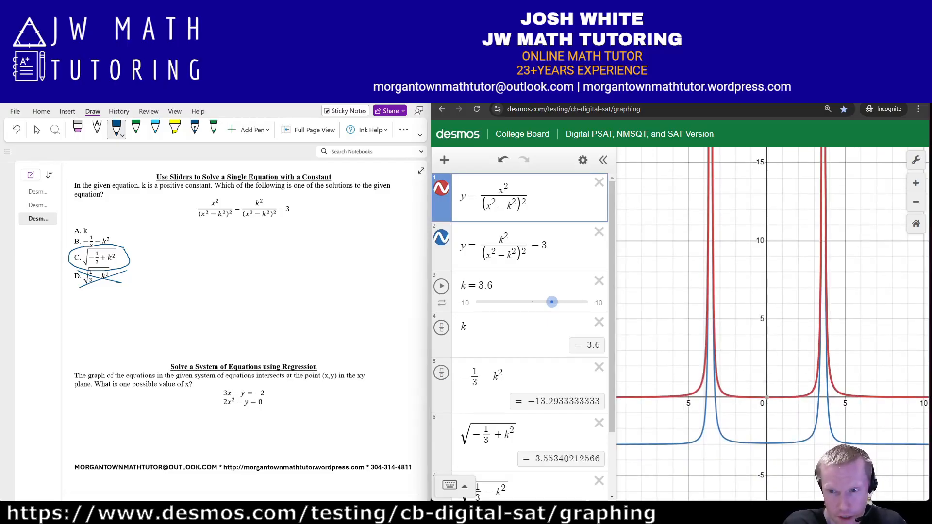
left_click(819, 320)
left_click(820, 308)
left_click(820, 283)
mouse_move(820, 282)
left_mouse_down()
mouse_move(821, 190)
mouse_move(802, 395)
left_mouse_up()
mouse_move(811, 330)
left_mouse_down()
mouse_move(811, 322)
mouse_move(810, 374)
left_mouse_up()
left_click_drag(812, 221, 806, 386)
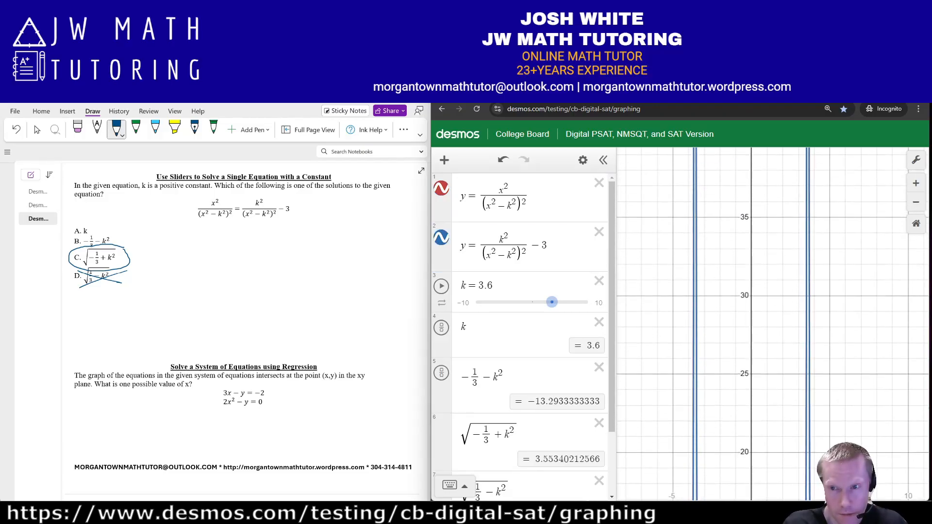
- Search the second curve's right-hand spike over a much larger y-range for the intersection at k = 3.6
left_click(916, 202)
left_click(790, 367)
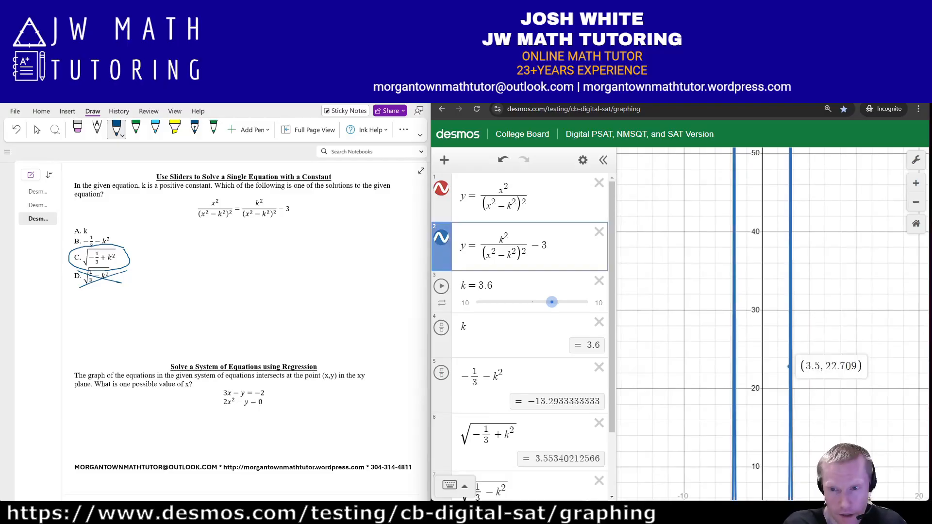
left_click(790, 367)
left_click(792, 348)
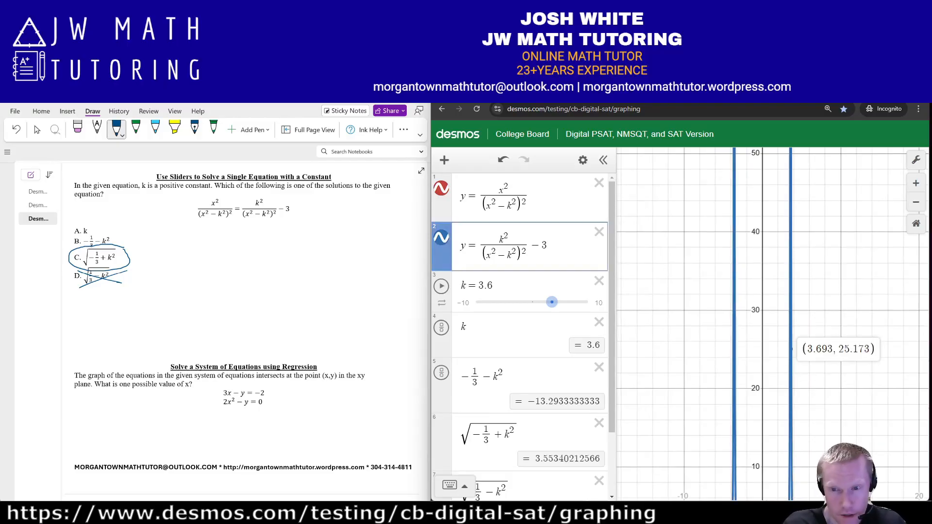
mouse_move(791, 348)
left_mouse_down()
mouse_move(789, 310)
mouse_move(830, 412)
left_mouse_up()
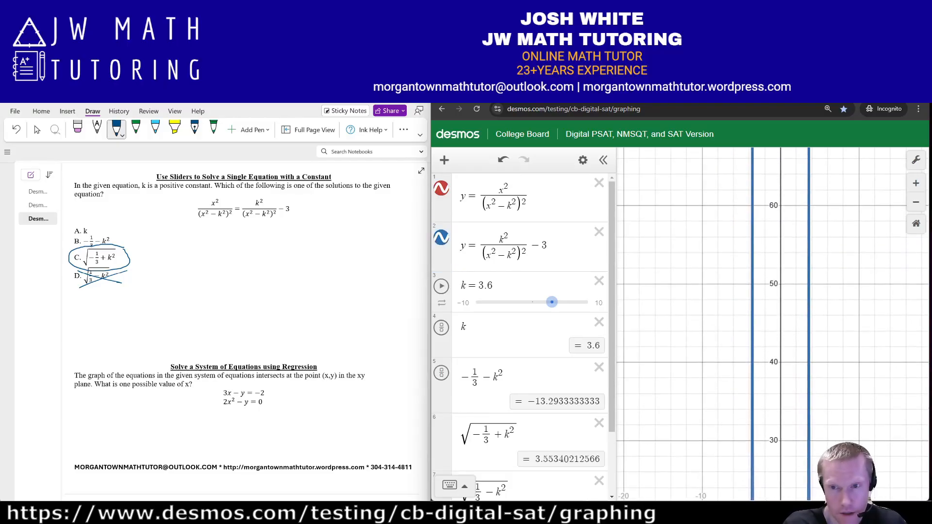
left_click(916, 203)
left_click(790, 300)
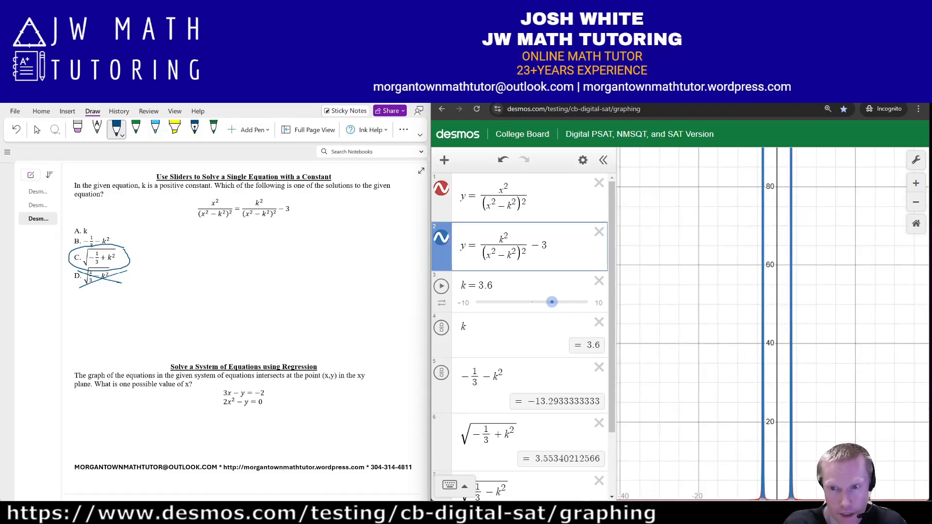
left_click_drag(791, 300, 790, 369)
left_click_drag(803, 436, 809, 382)
left_click(797, 400)
left_click(795, 405)
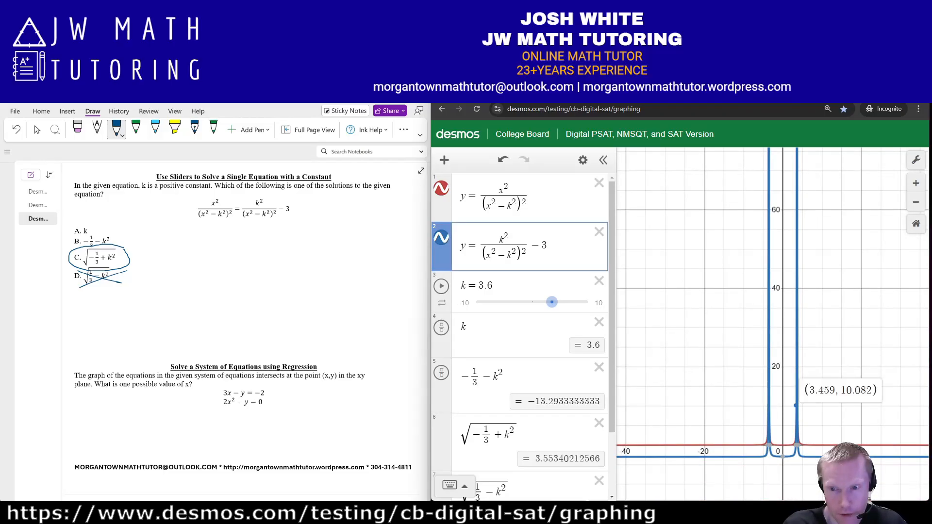
left_click(796, 374)
mouse_move(796, 335)
left_mouse_down()
mouse_move(797, 311)
mouse_move(798, 428)
left_mouse_up()
left_click(797, 325)
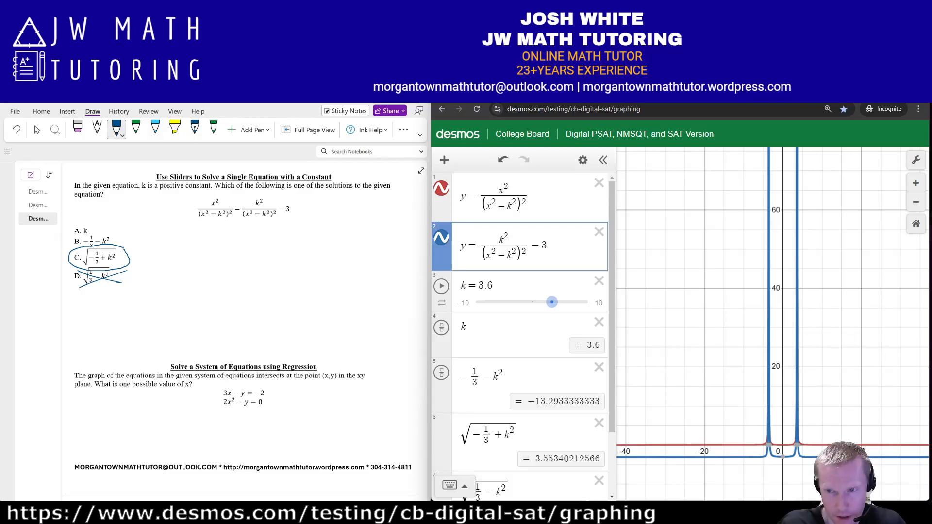
- Set the k slider to 2 and check the second curve's x-intercepts and y-intercept
scroll(801, 459, "up", 5)
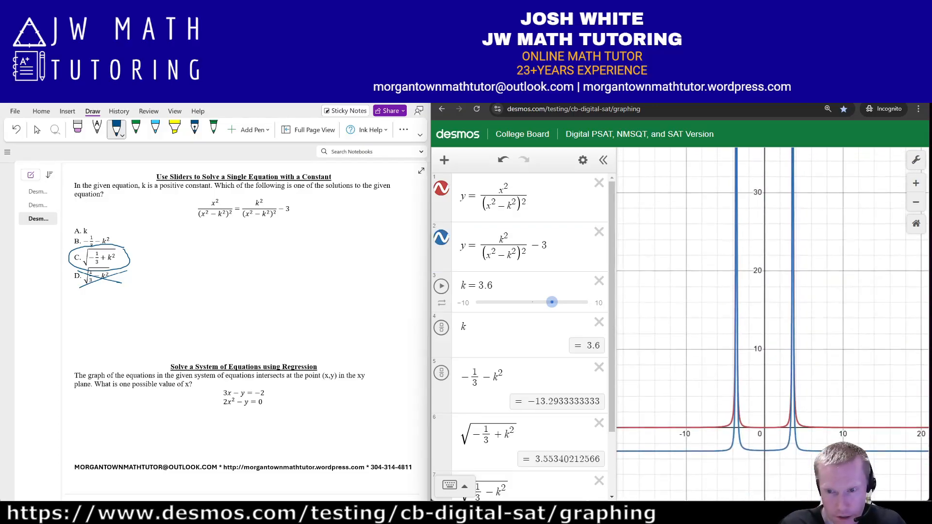
left_click_drag(552, 302, 543, 302)
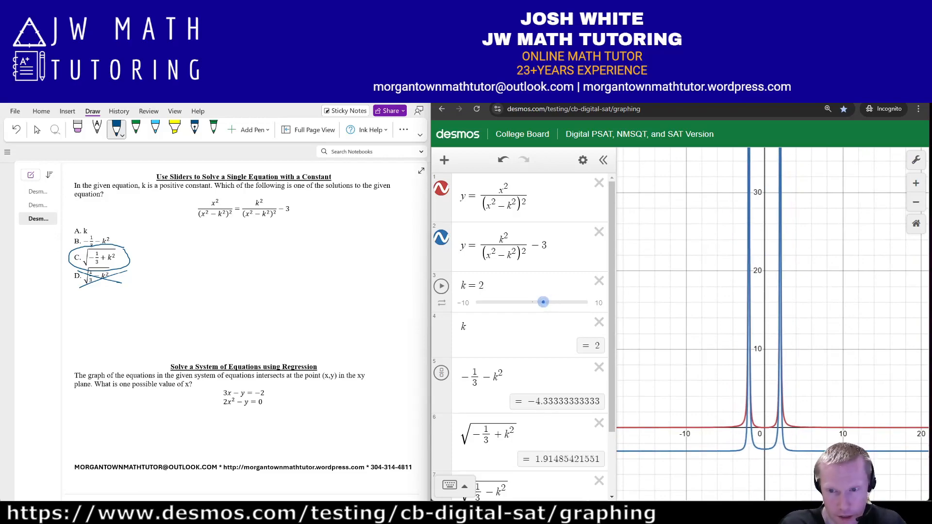
left_click(781, 381)
left_click(781, 382)
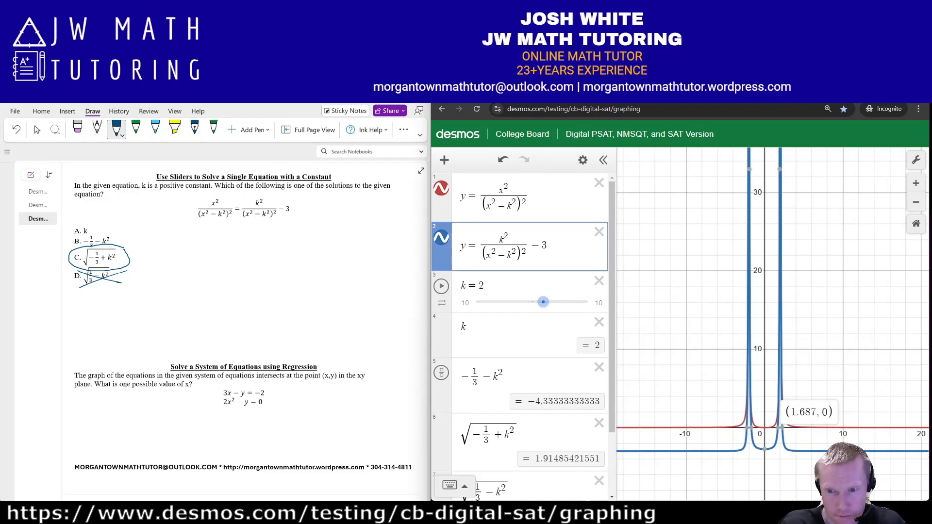
left_click(782, 427)
left_click(765, 449)
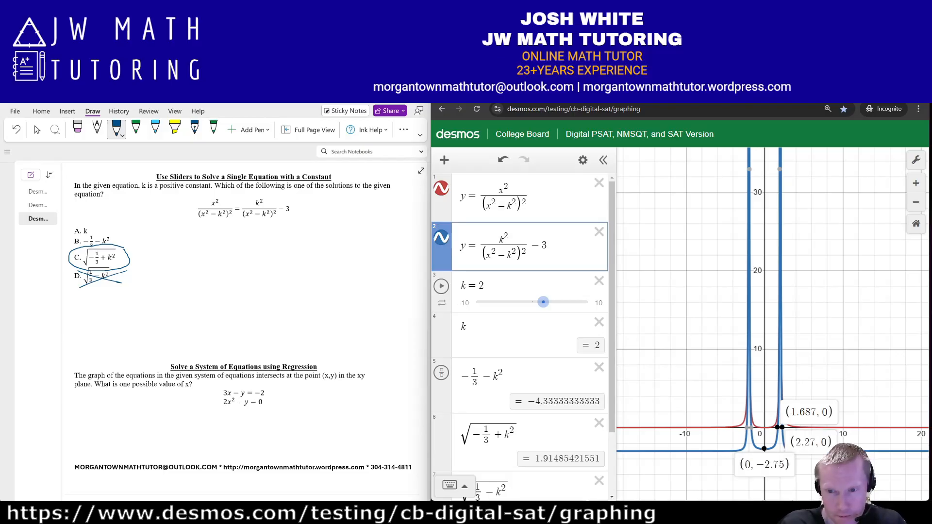
left_click(747, 427)
left_click(751, 427)
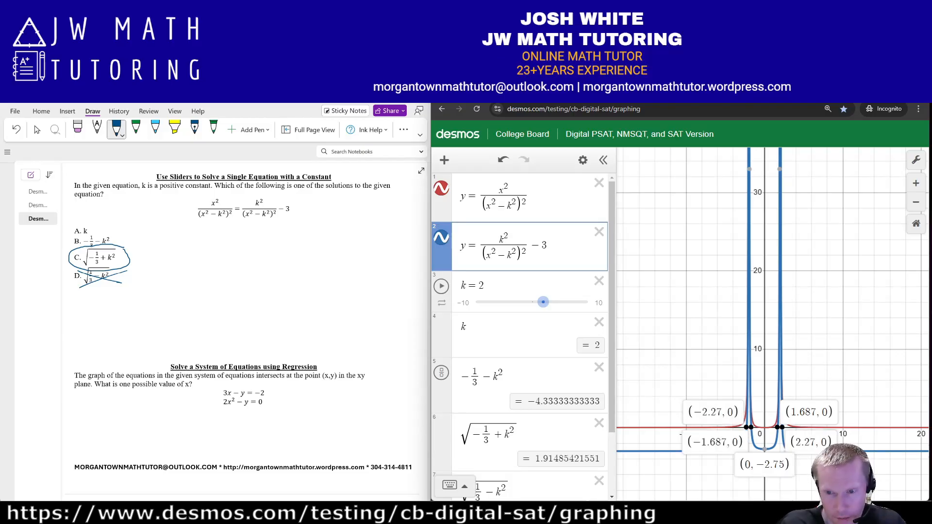
left_click(764, 448)
left_click(752, 427)
left_click(747, 427)
left_click(779, 427)
left_click(782, 427)
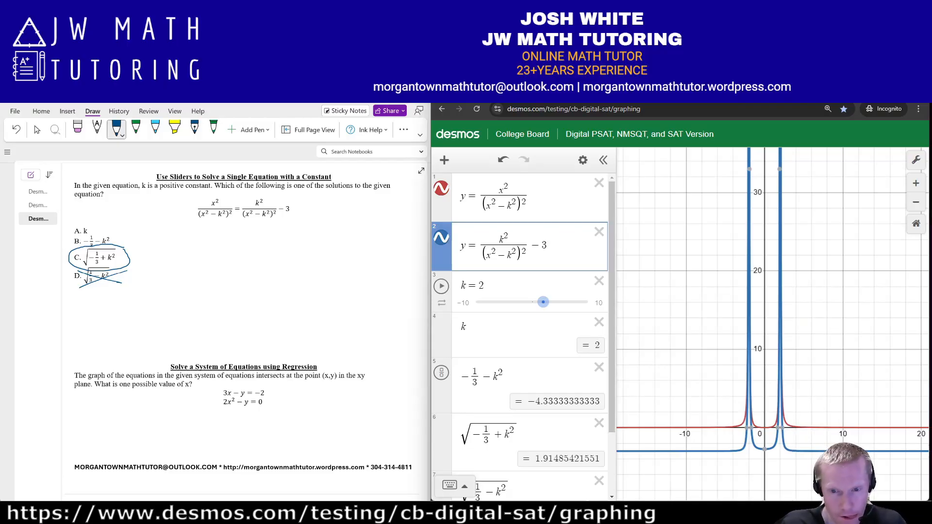
- Read the coordinates of both intersection points of the two curves for k = 2 to verify answer choice C
left_click(779, 357)
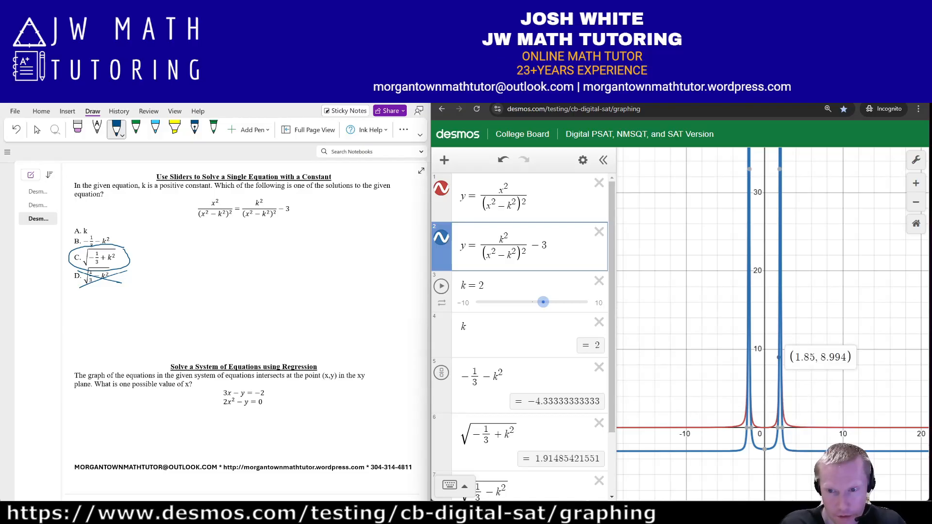
left_click(781, 350)
mouse_move(781, 350)
left_mouse_down()
mouse_move(780, 214)
mouse_move(779, 229)
left_mouse_up()
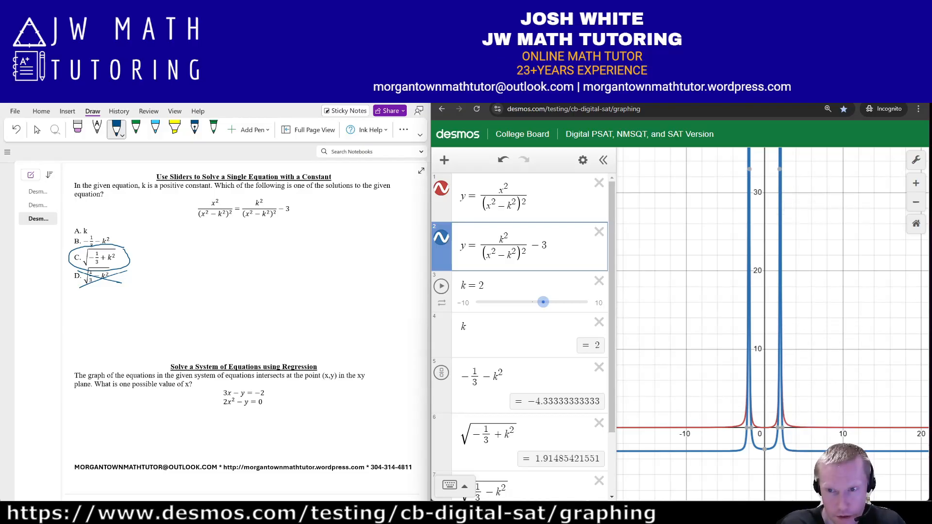
left_click(779, 169)
left_click(749, 169)
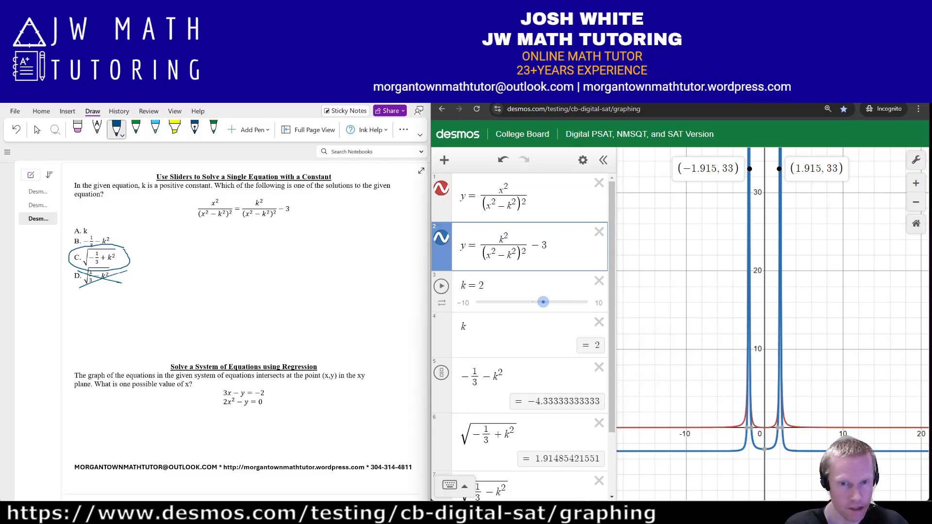
left_click_drag(803, 204, 788, 253)
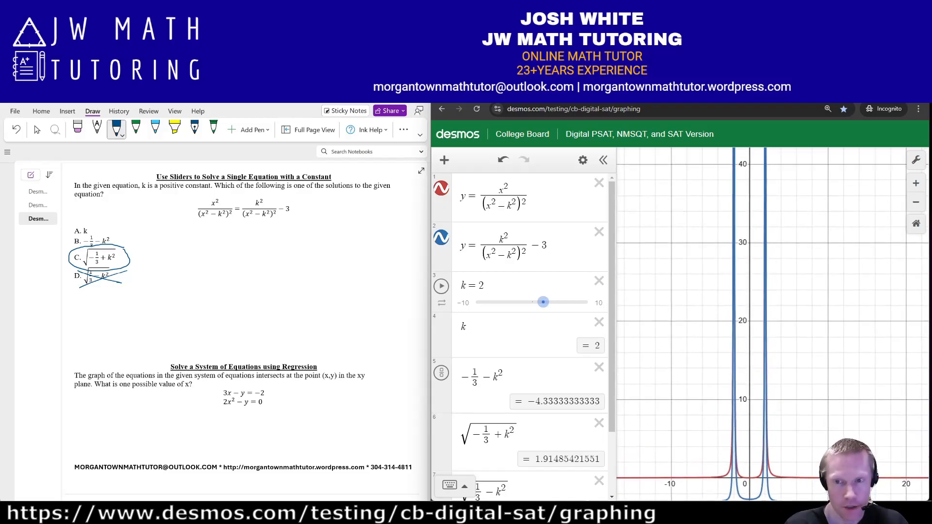
- Label the two points where the curves meet above the x-axis for k = 2 with their coordinates
left_click(765, 242)
left_click(764, 218)
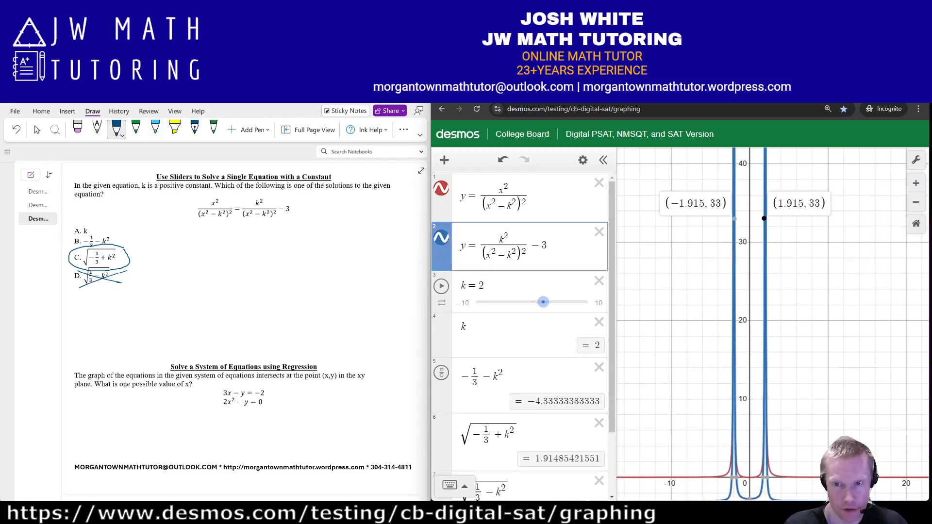
left_click(734, 219)
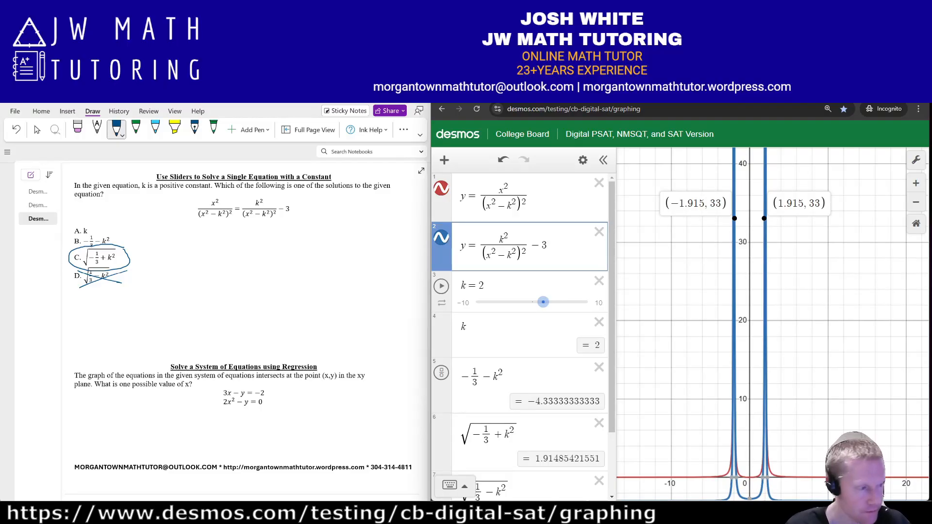
- Consult the notes on solving systems by regression, clear all expressions from the calculator, and return to the worksheet's system-of-equations problem
key("alt+Tab")
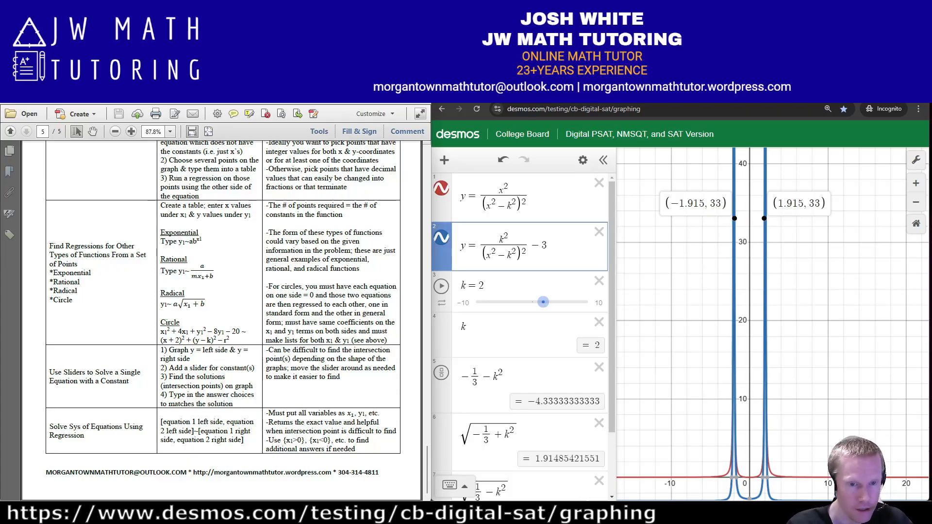
left_click(582, 160)
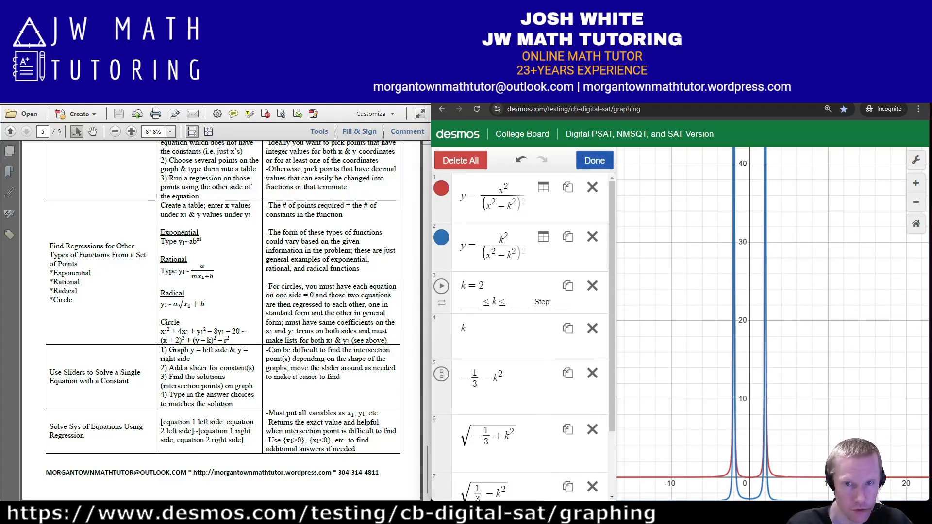
left_click(461, 160)
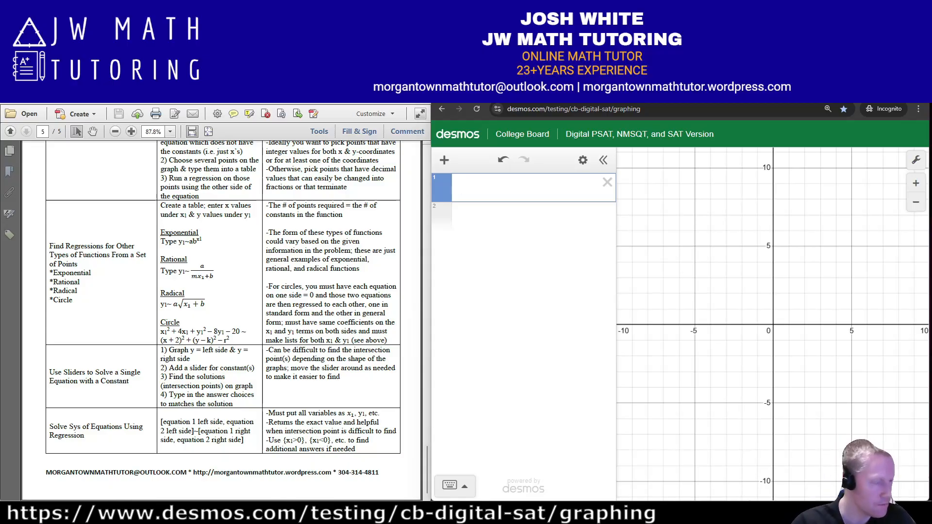
key("alt+Tab")
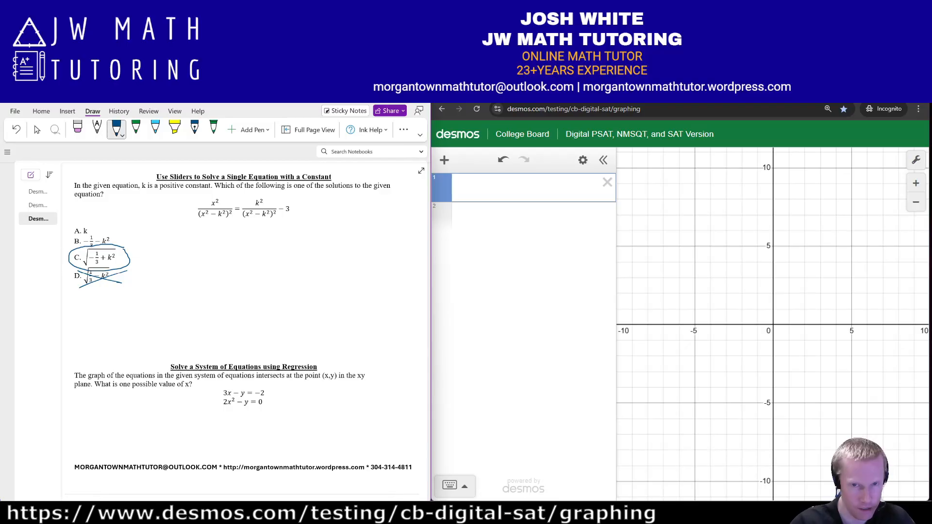
key("alt+Tab")
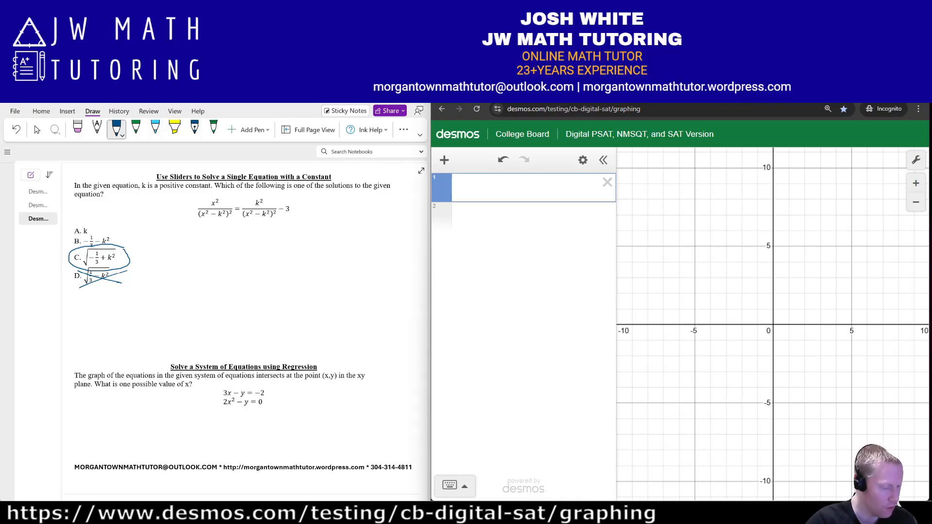
- Enter the left sides of both equations as the list [3x₁ − y₁, 2x₁² − y] in the first expression
type("[")
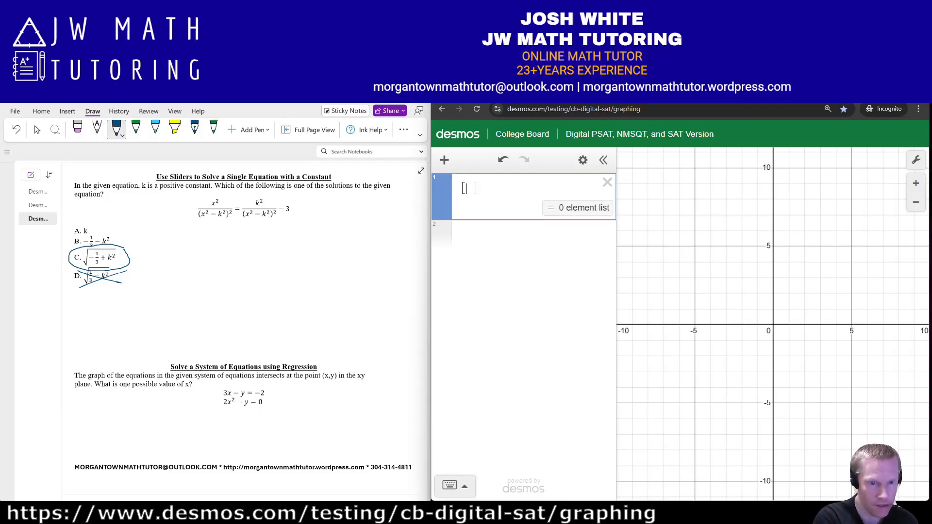
type("3x")
type("_1=y_1")
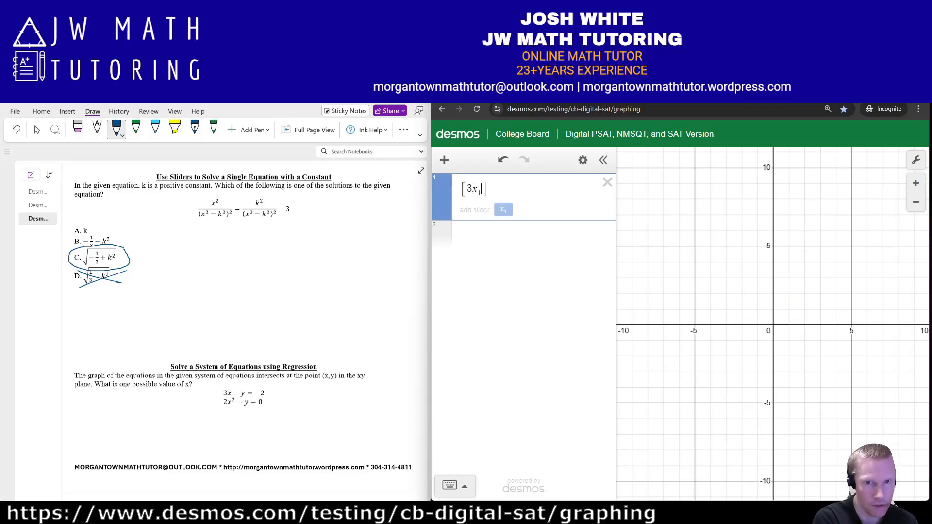
key("BackSpace")
key("BackSpace")
key("BackSpace")
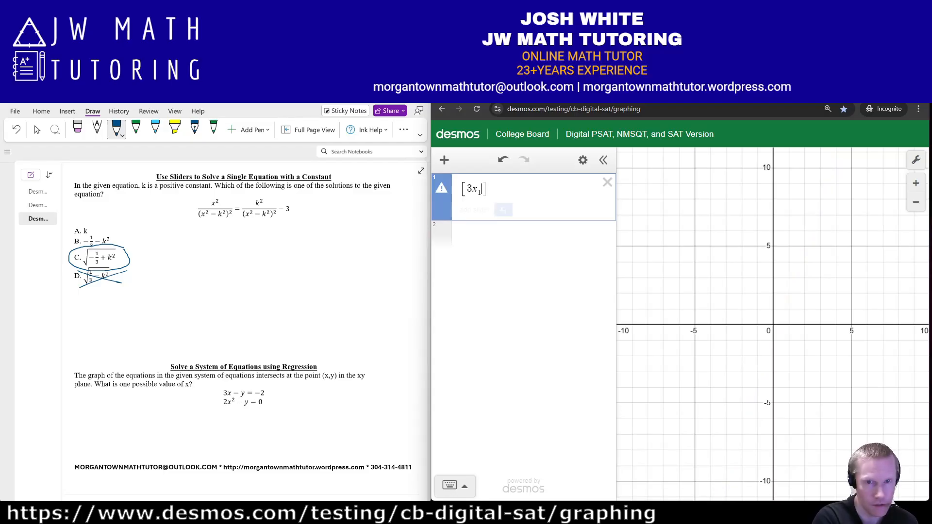
type("-y_1")
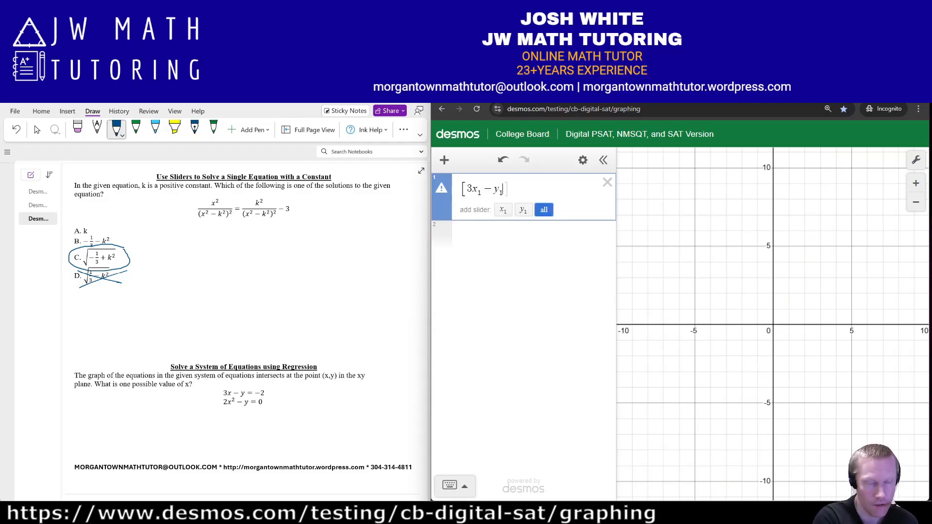
type(",")
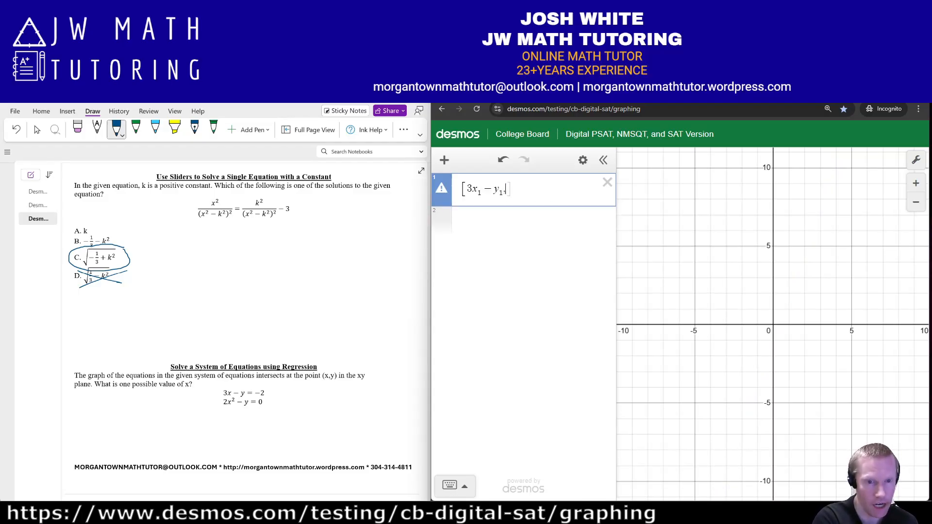
type("2x_1^2")
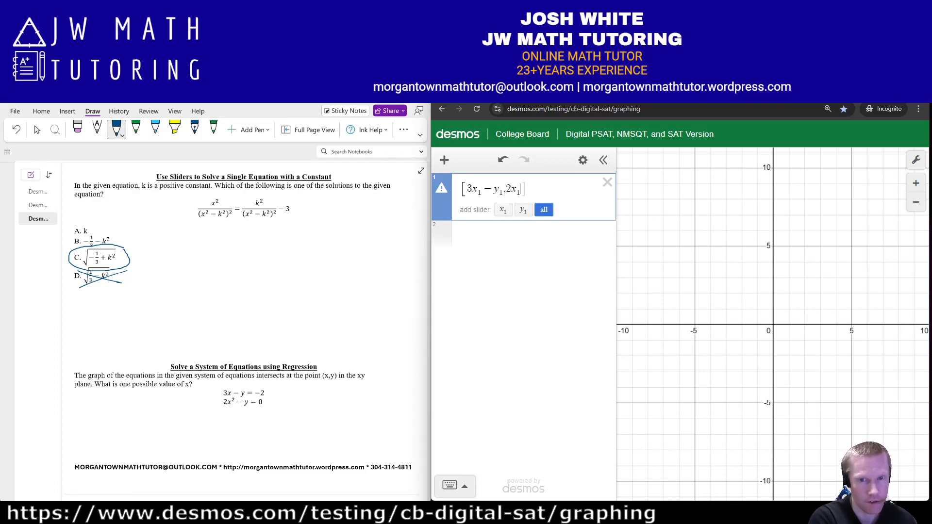
key("Right")
type("-y")
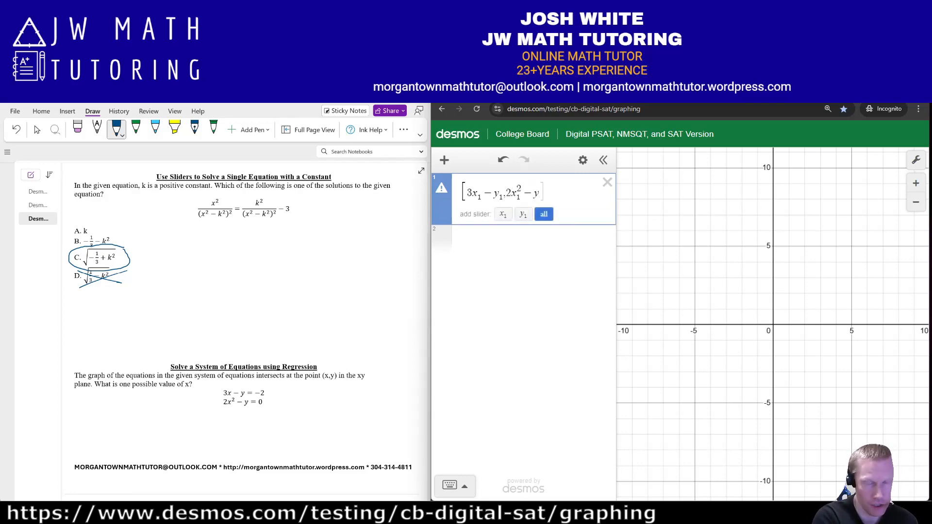
type("]")
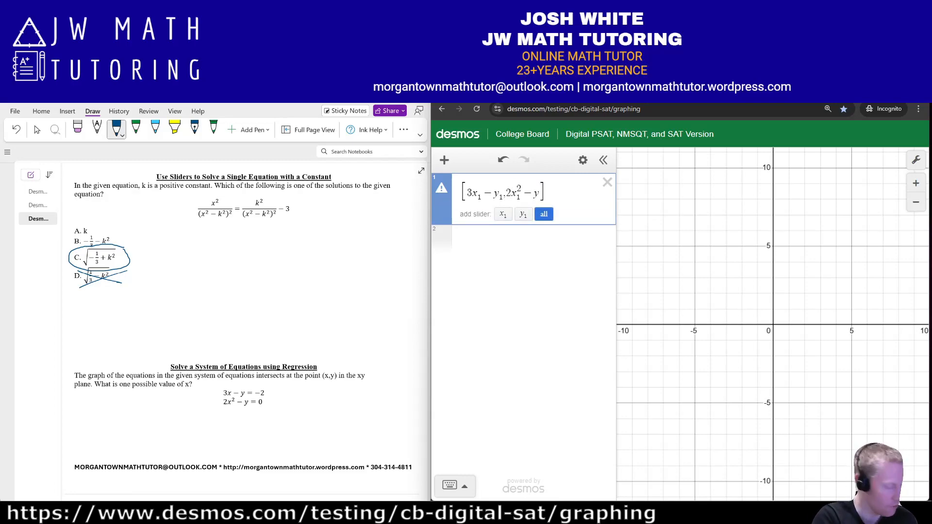
- Complete the regression with ~ [−2, 0] and give the last y in the left list the subscript 1
type("~[")
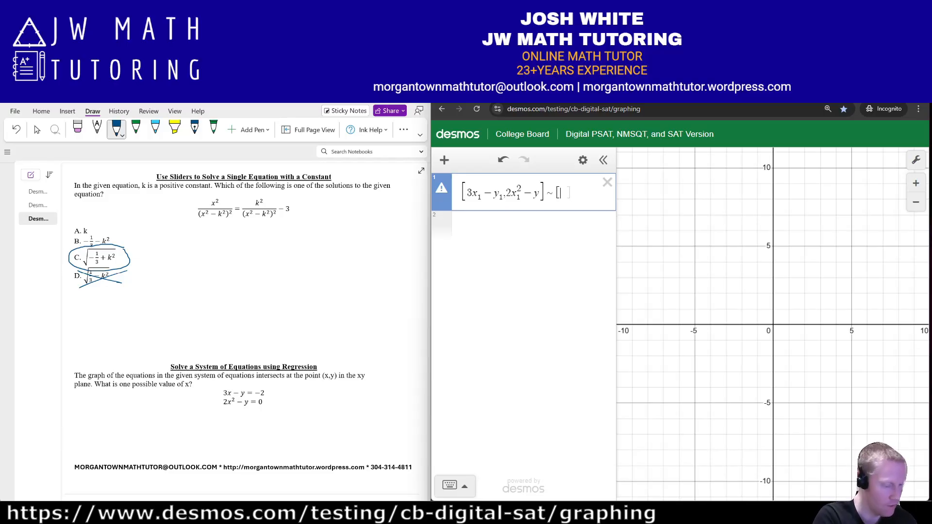
type("-2,0")
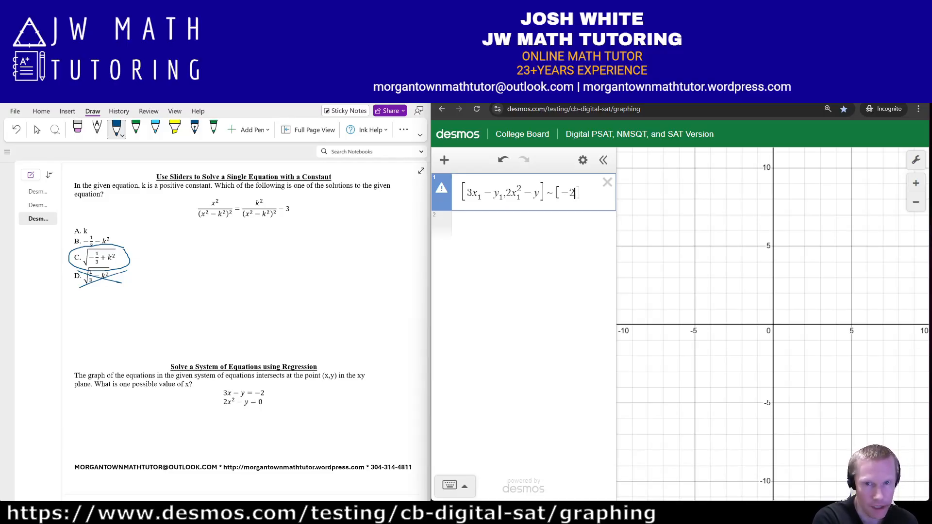
type("]")
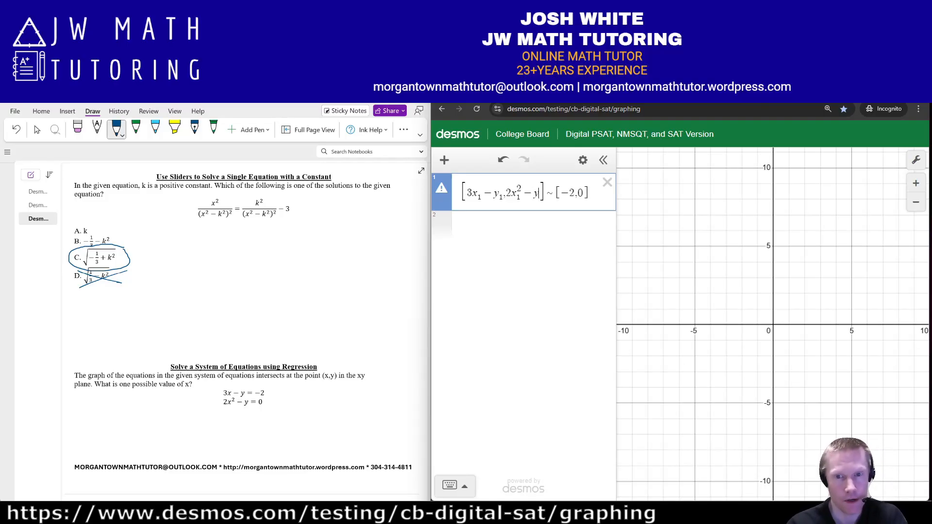
type("_1")
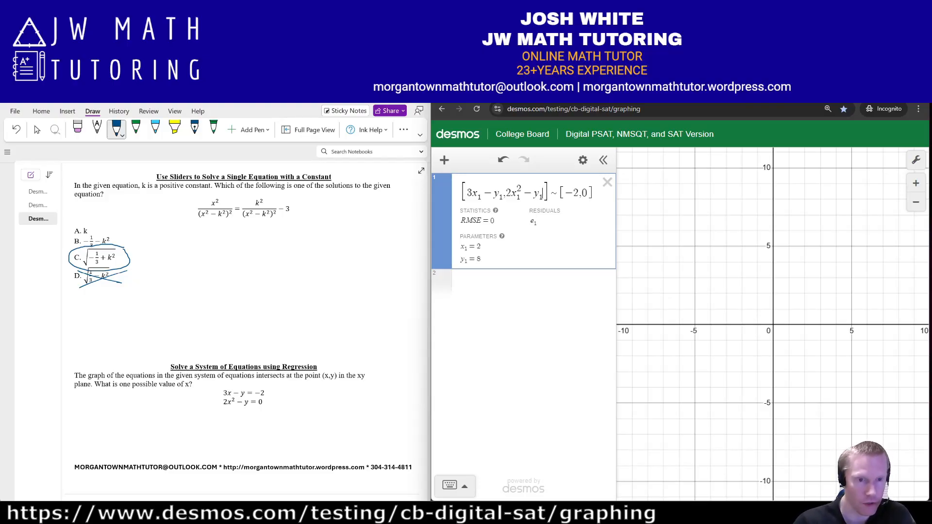
- Write a boxed 2 beneath the system of equations on the worksheet, and delete and restore the regression expression
mouse_move(131, 415)
left_mouse_down()
mouse_move(167, 444)
mouse_move(128, 404)
left_mouse_up()
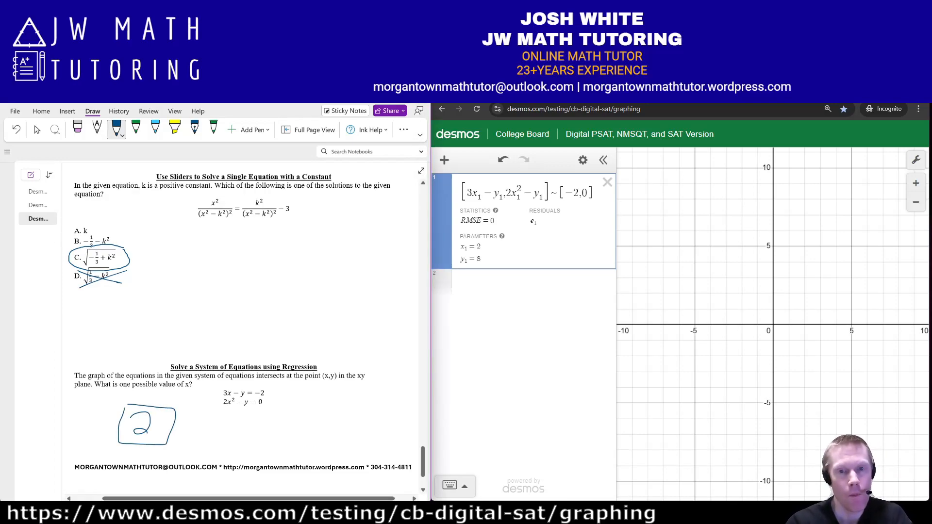
left_click(607, 183)
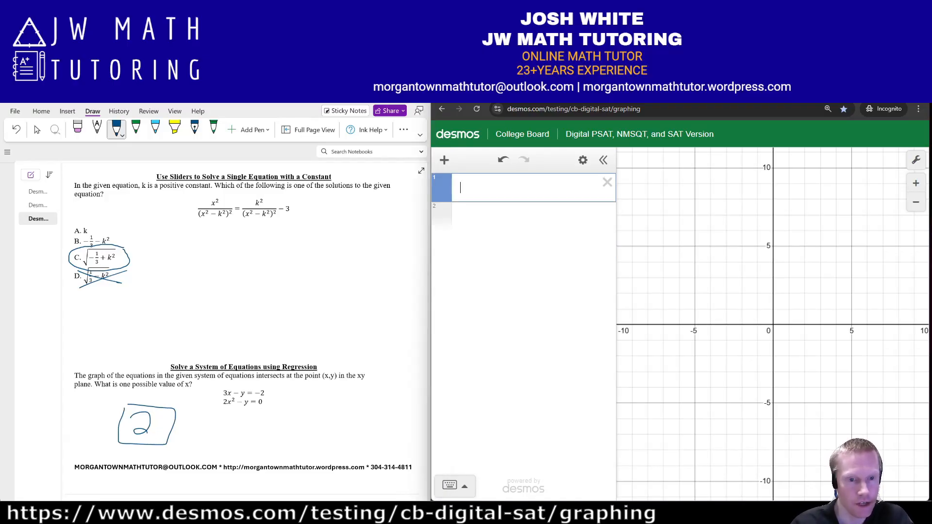
left_click(502, 159)
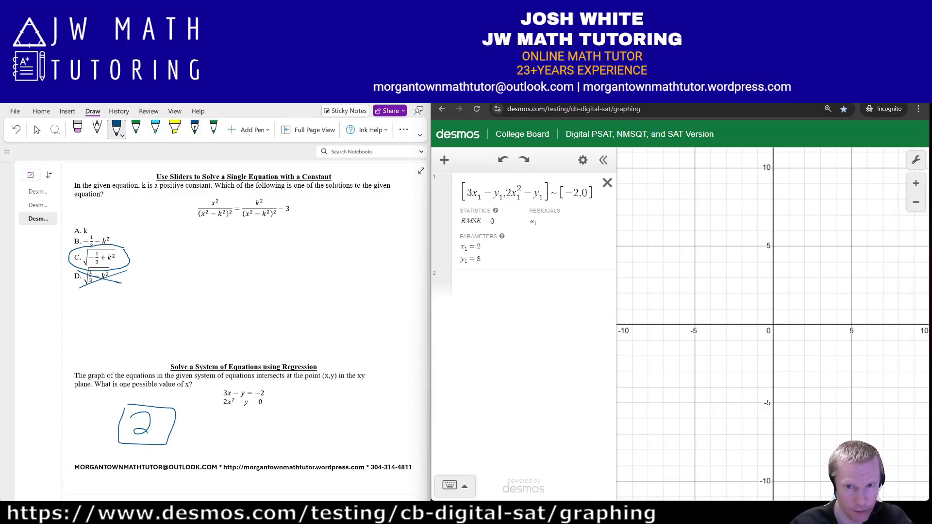
- Append a restriction on x₁ to the regression, trying the bound 0 first and entering {x₁ < 2}
left_click(593, 193)
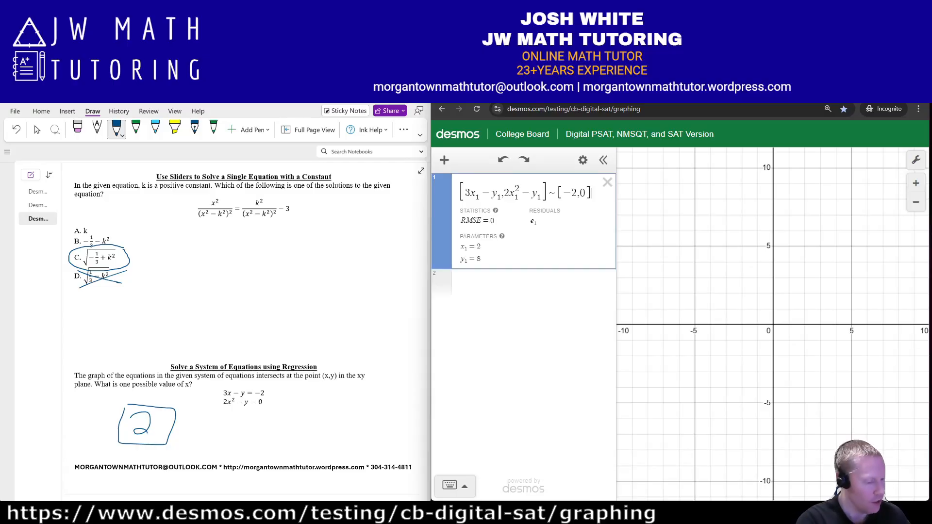
type("{")
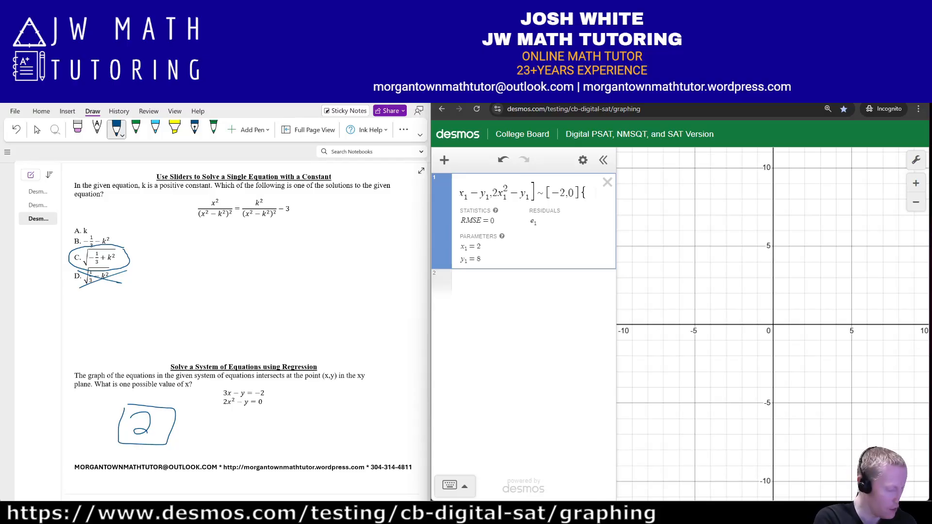
type("x_1 < ")
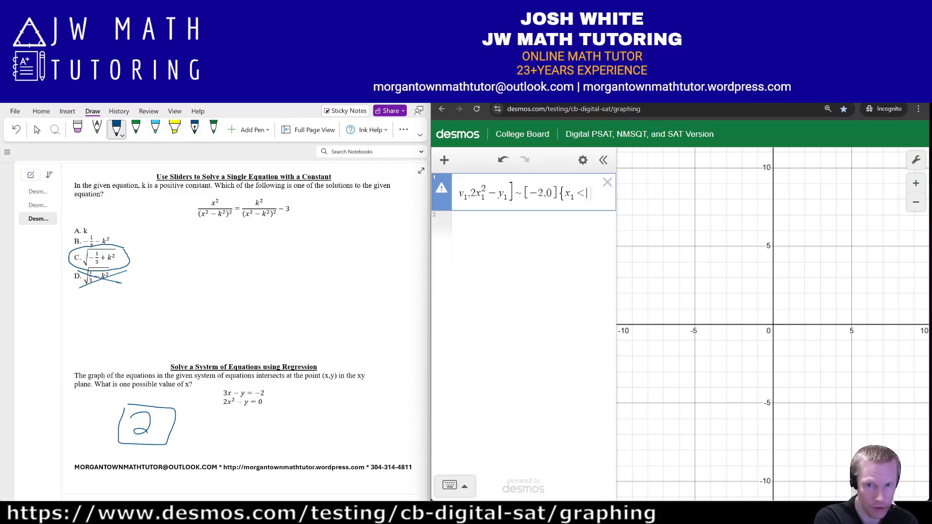
type("0")
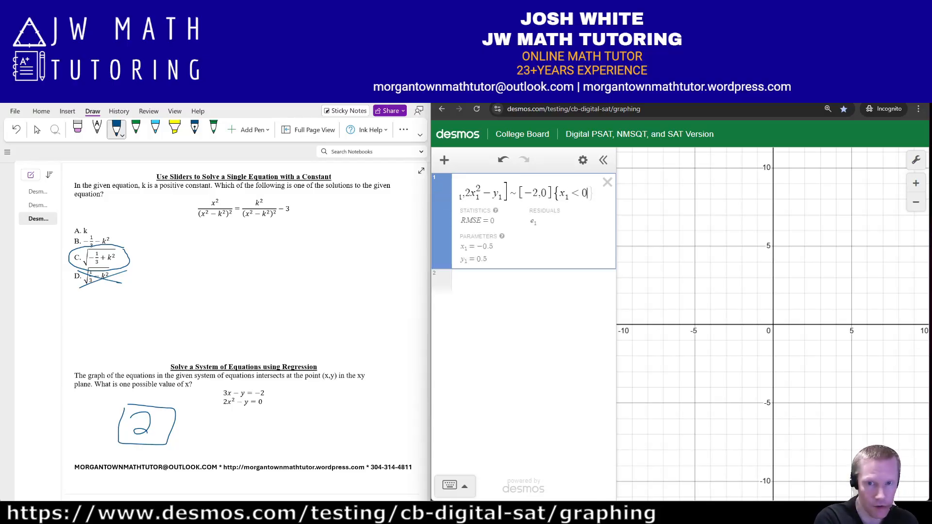
key("BackSpace")
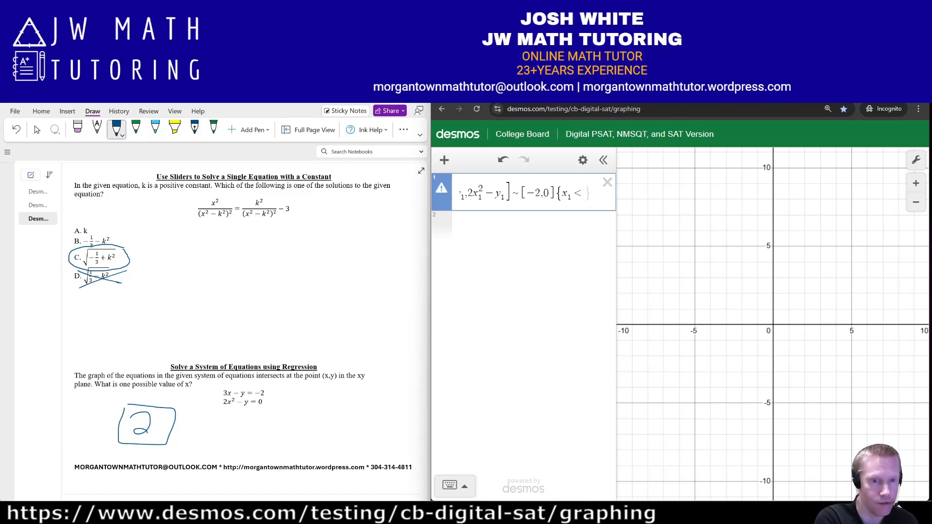
type("2")
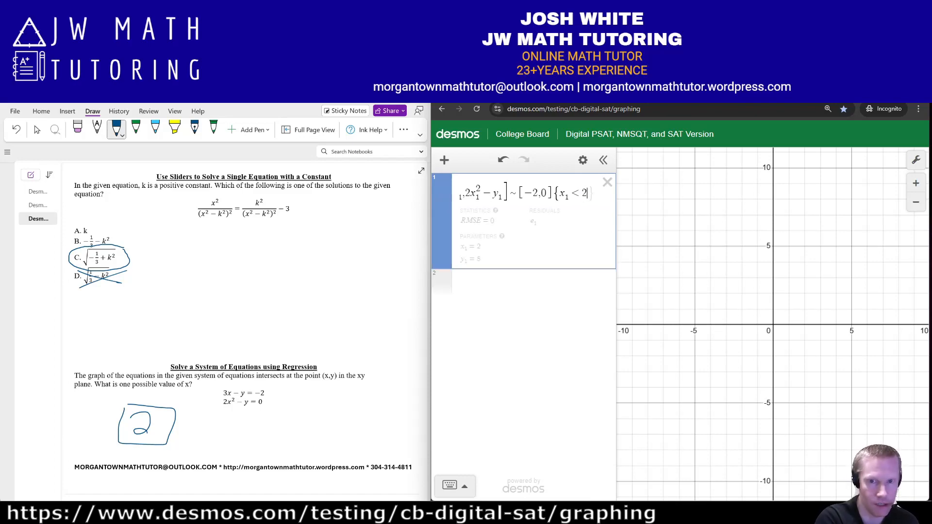
type("}")
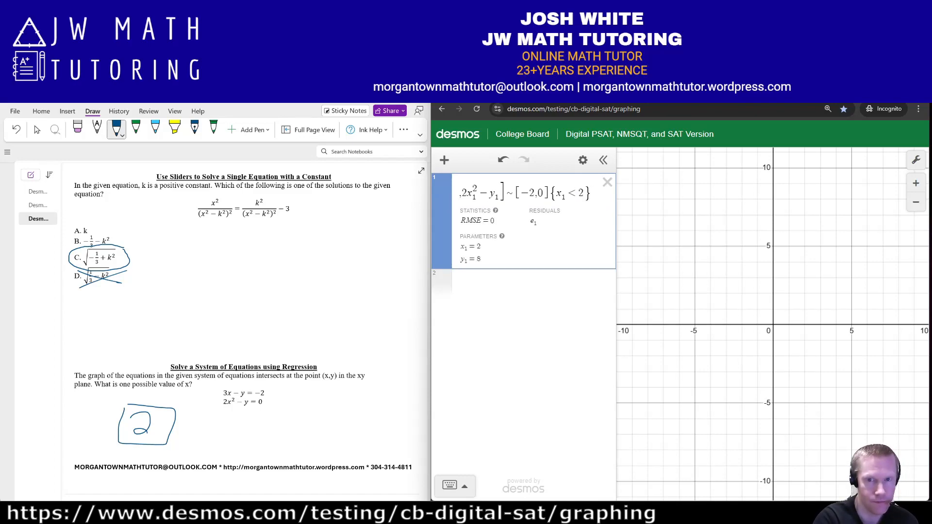
- Try 1 as the restriction's upper bound and set the final condition to {x₁ < 0}
key("Left")
key("Left")
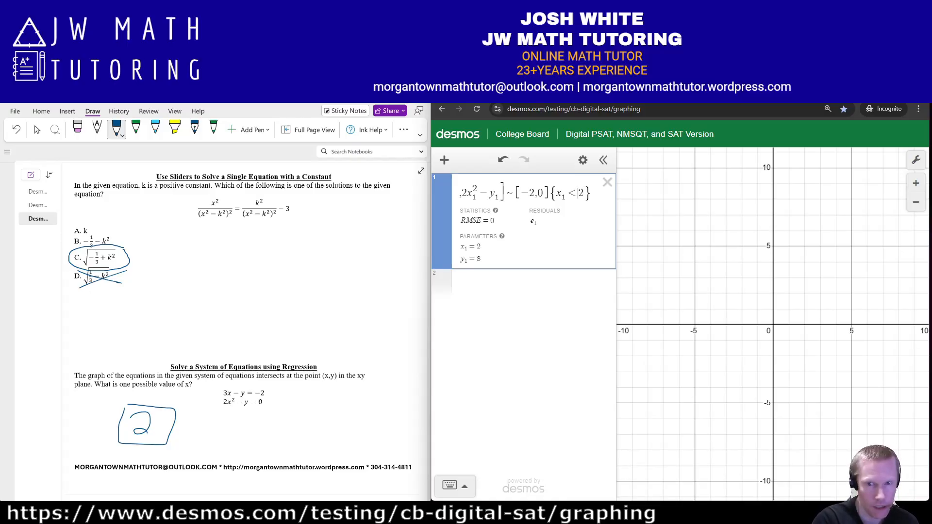
key("Delete")
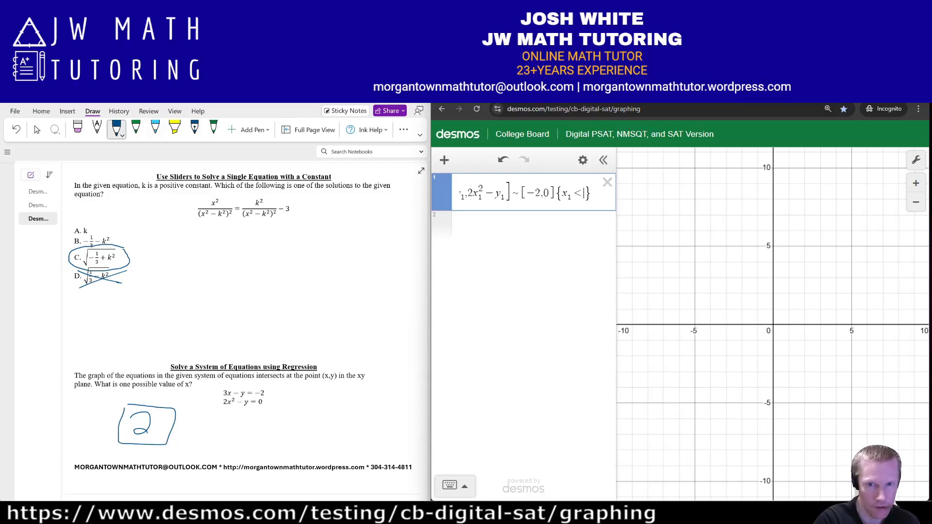
type("1")
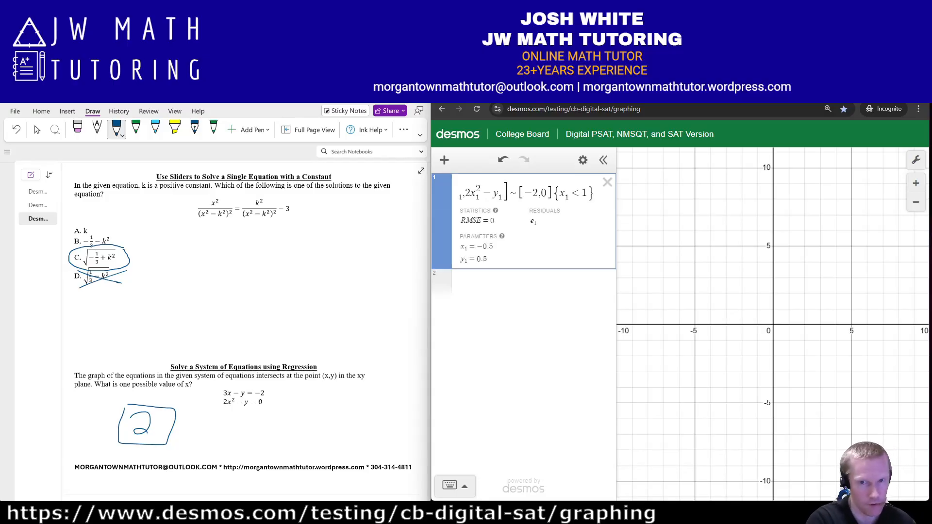
key("BackSpace")
type("0")
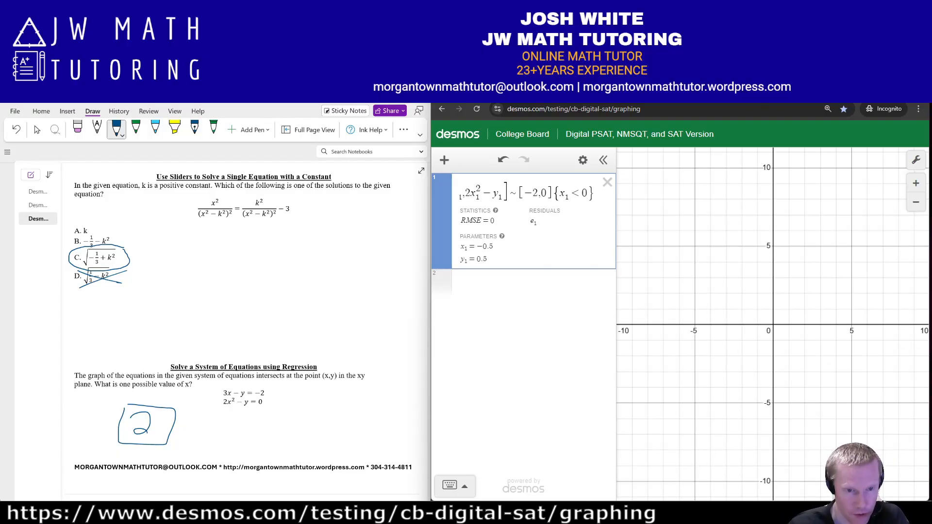
- Handwrite the second solution as −1/2, −.5 and −0.5 beside the boxed 2 and draw a box around it
left_click_drag(277, 422, 292, 422)
left_click_drag(309, 410, 306, 423)
left_click_drag(300, 425, 310, 424)
mouse_move(299, 432)
left_mouse_down()
mouse_move(300, 443)
mouse_move(327, 444)
mouse_move(369, 431)
mouse_move(342, 453)
mouse_move(395, 454)
mouse_move(396, 442)
left_mouse_up()
left_click(358, 431)
left_click(375, 452)
mouse_move(275, 405)
left_mouse_down()
mouse_move(302, 469)
mouse_move(411, 466)
mouse_move(333, 404)
mouse_move(275, 404)
left_mouse_up()
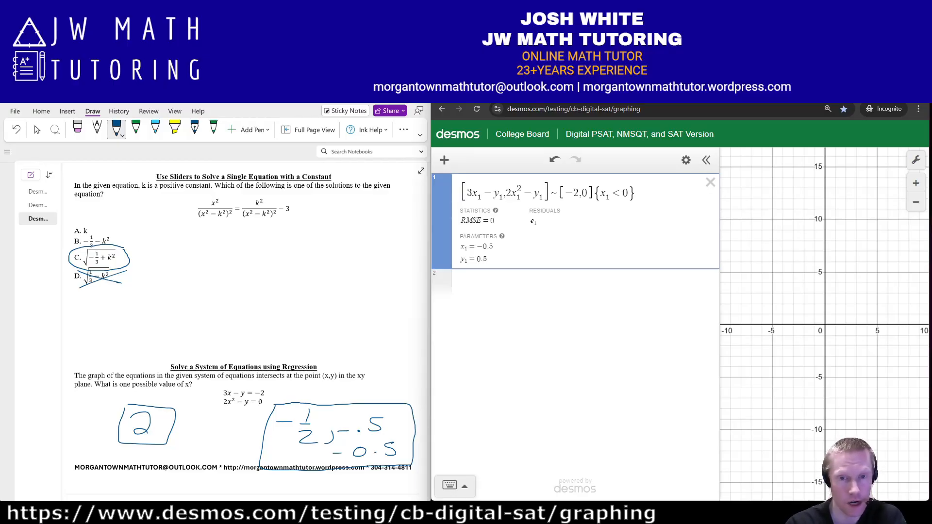
- Evaluate the expression (4/3)x₁ − 5 on a new line below the regression, using the regression's x₁ value
left_click(534, 284)
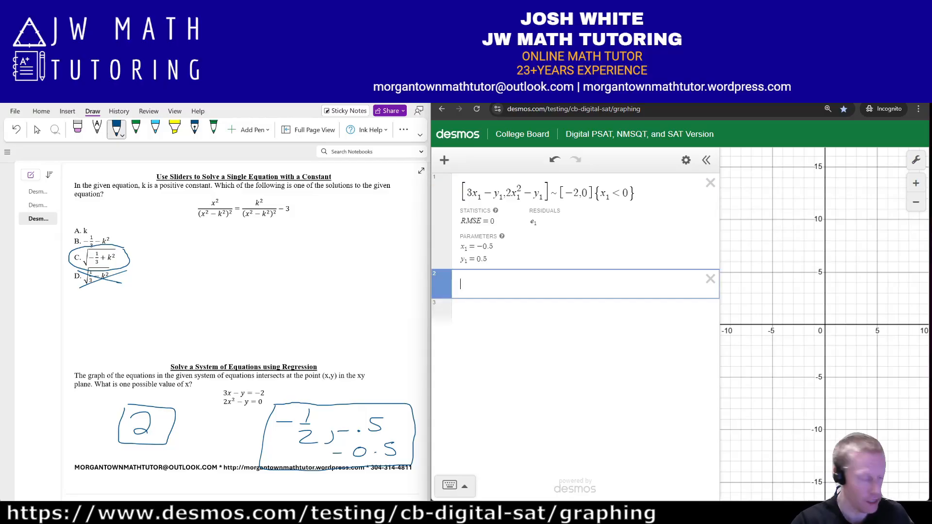
type("4/3")
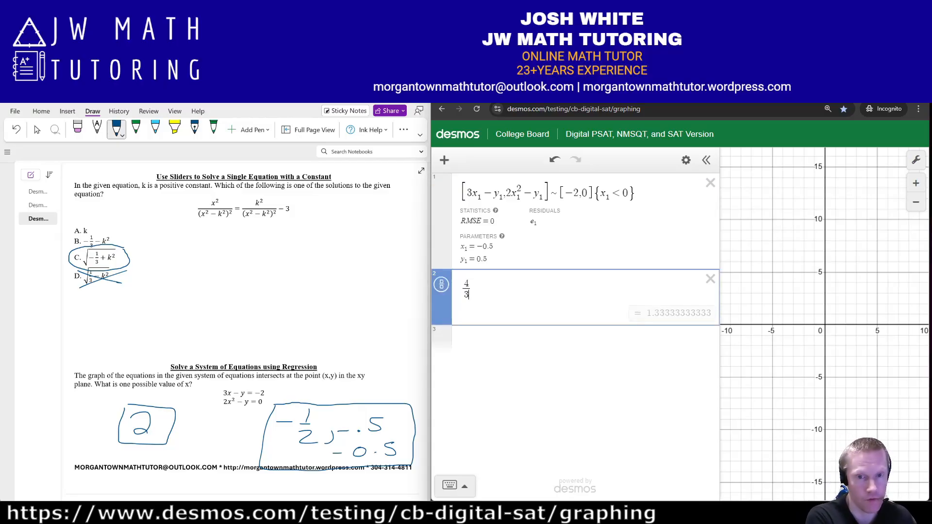
key("Right")
type("x")
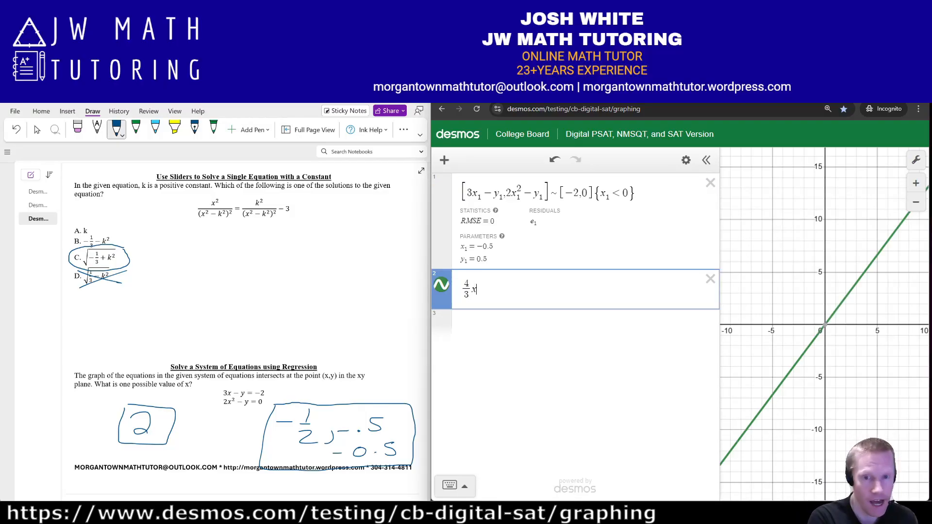
type("_1")
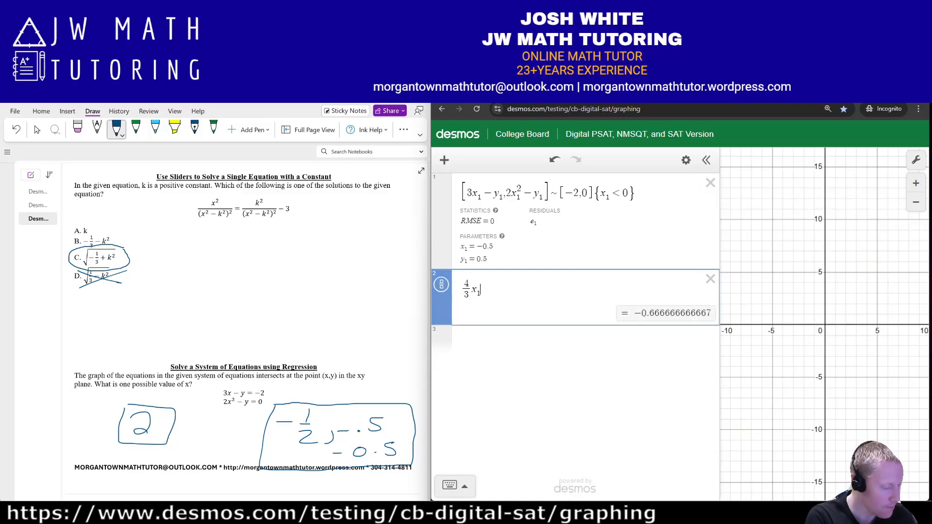
type("-5")
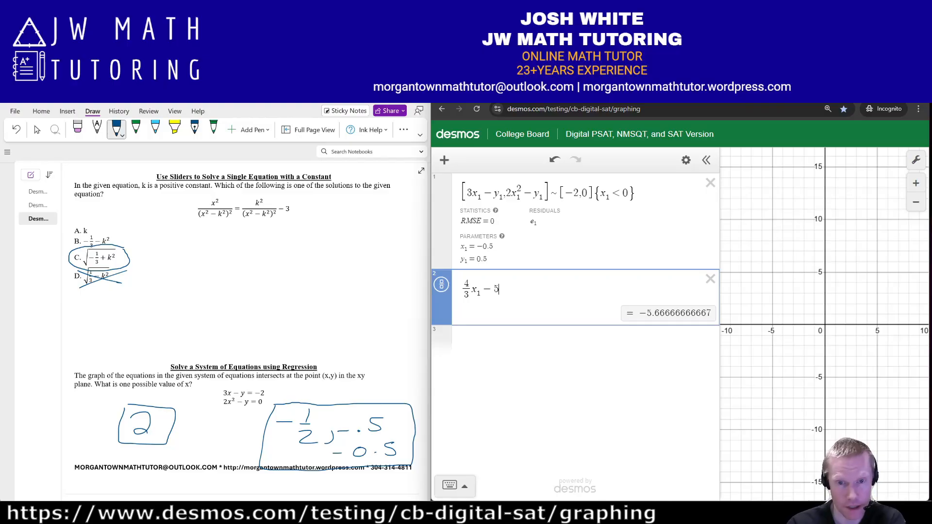
- Toggle the result of (4/3)x₁ − 5 to a fraction and back to a decimal, and delete that expression
left_click(441, 284)
left_click(441, 285)
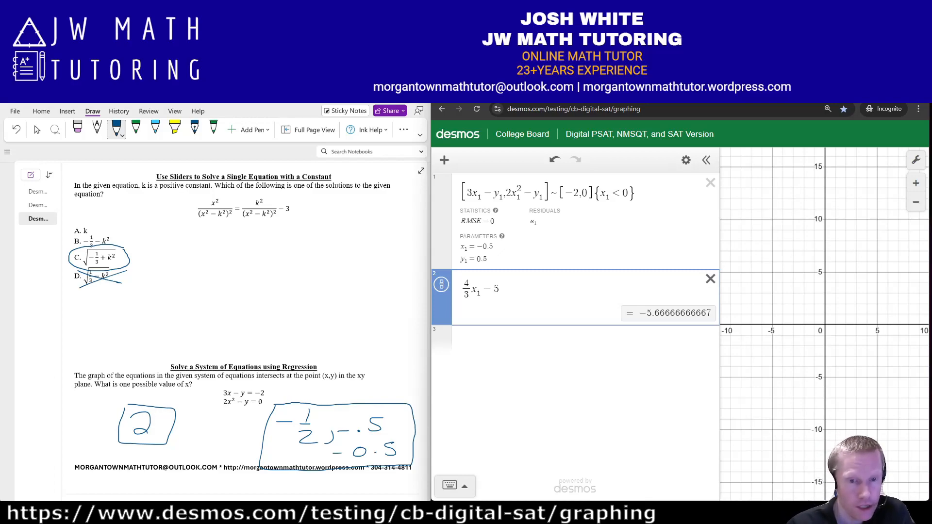
left_click(710, 278)
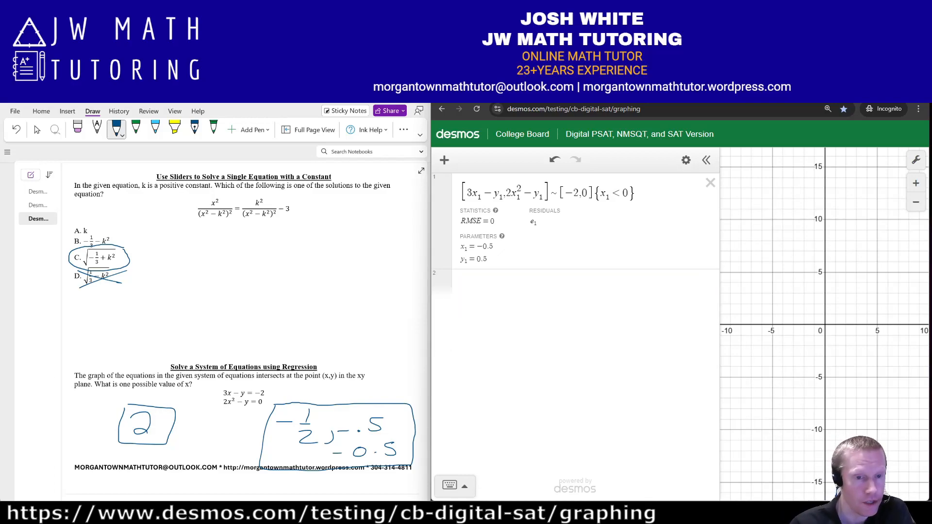